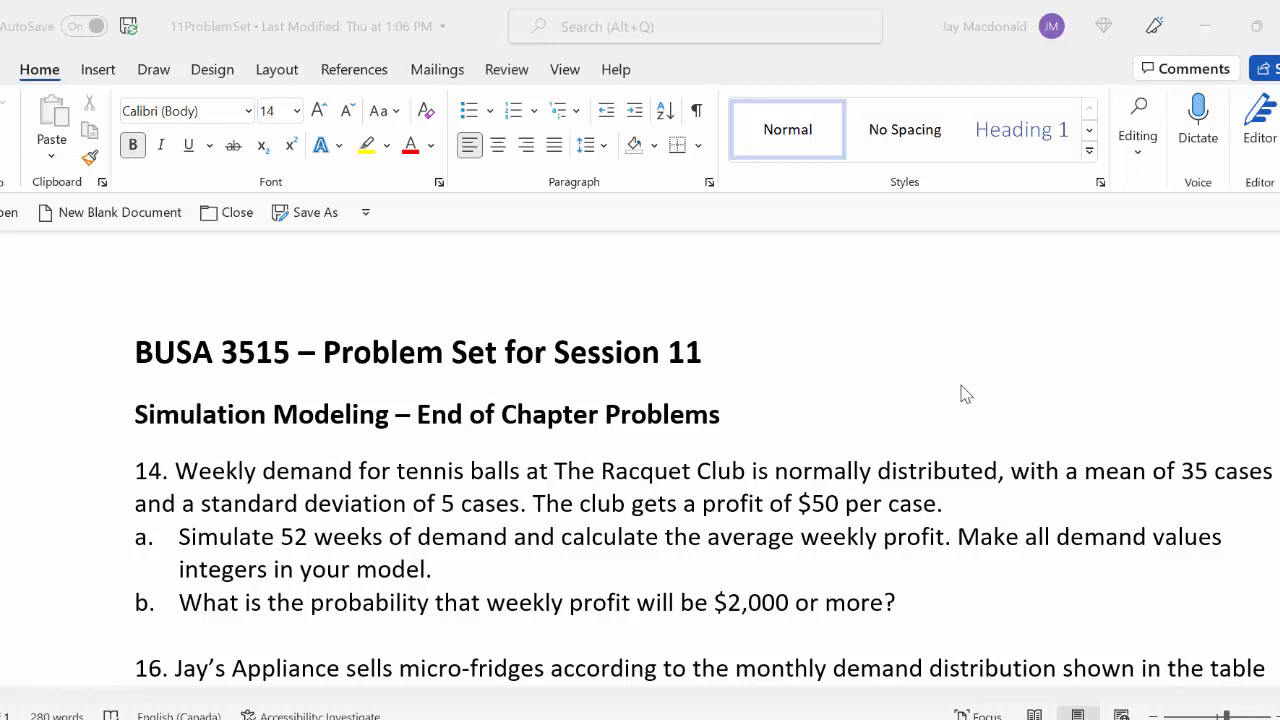
Copy the full text of problem 14, including parts a and b, and switch to the blank Excel workbook
click(893, 601)
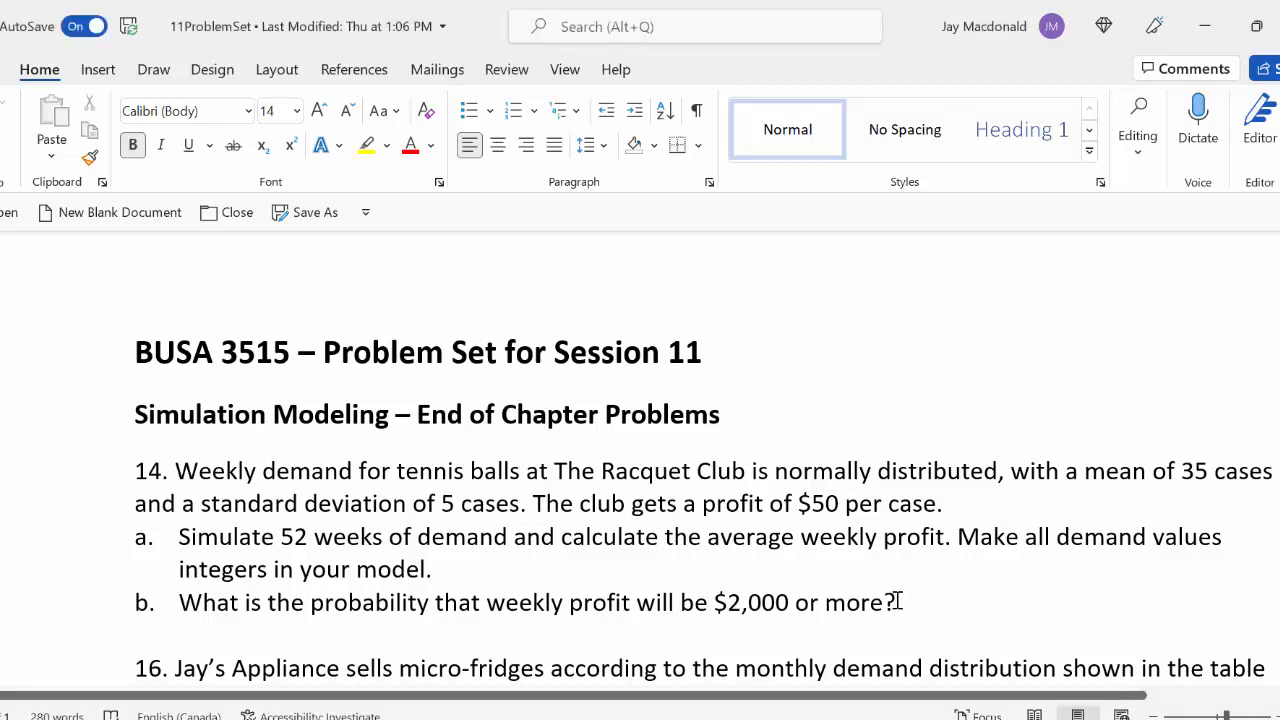
drag(893, 601, 105, 457)
key(ctrl+c)
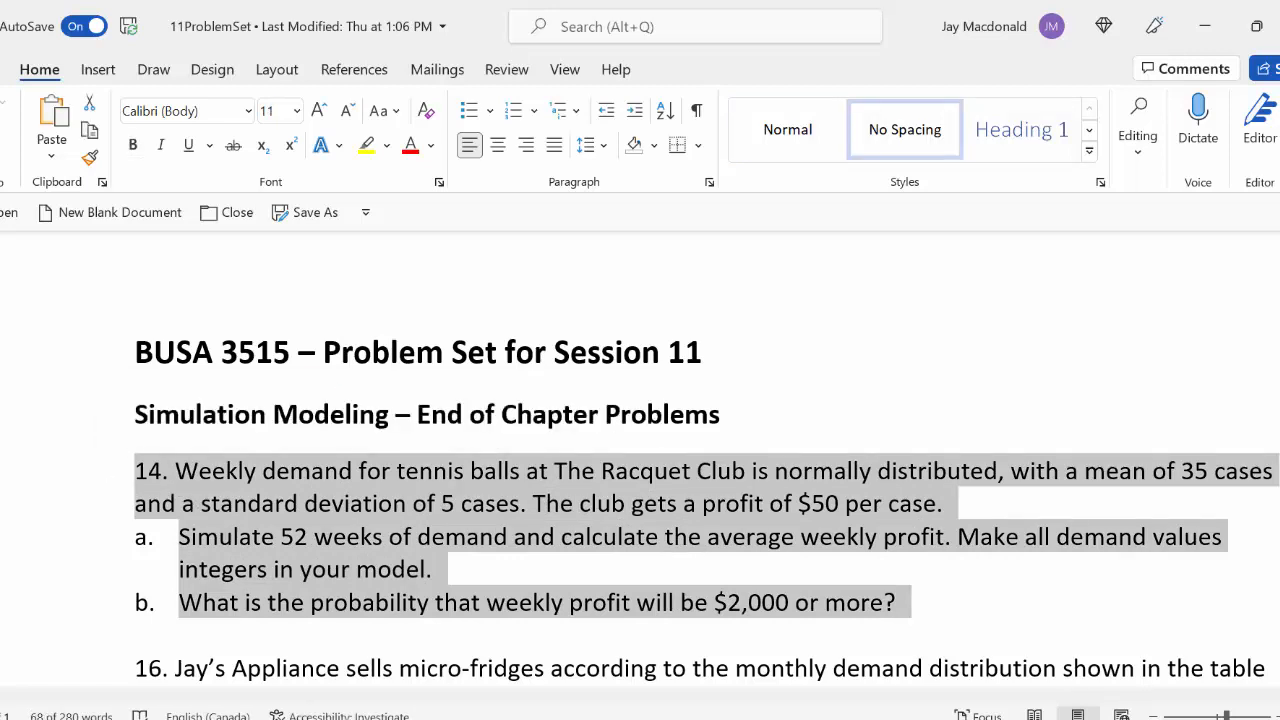
key(alt+Tab)
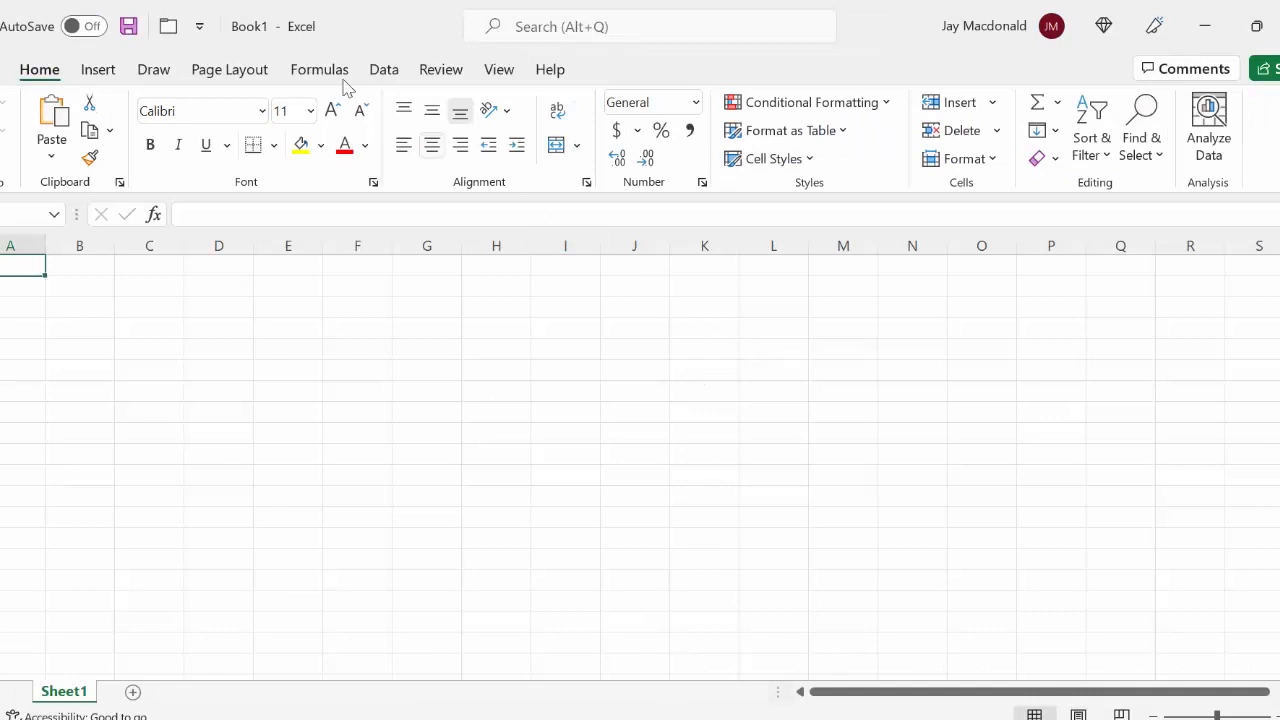
Insert a text box covering about K2 to Q14 and paste the copied problem 14 text into it
click(104, 72)
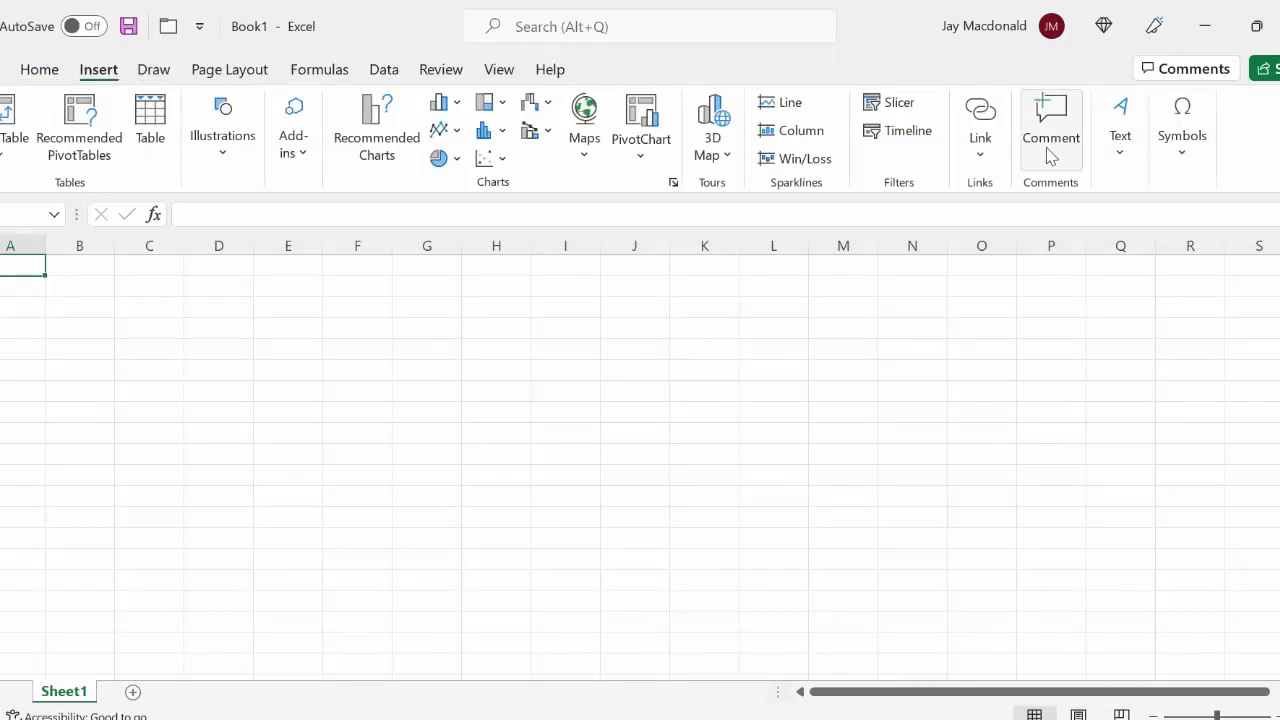
click(1120, 145)
click(1076, 216)
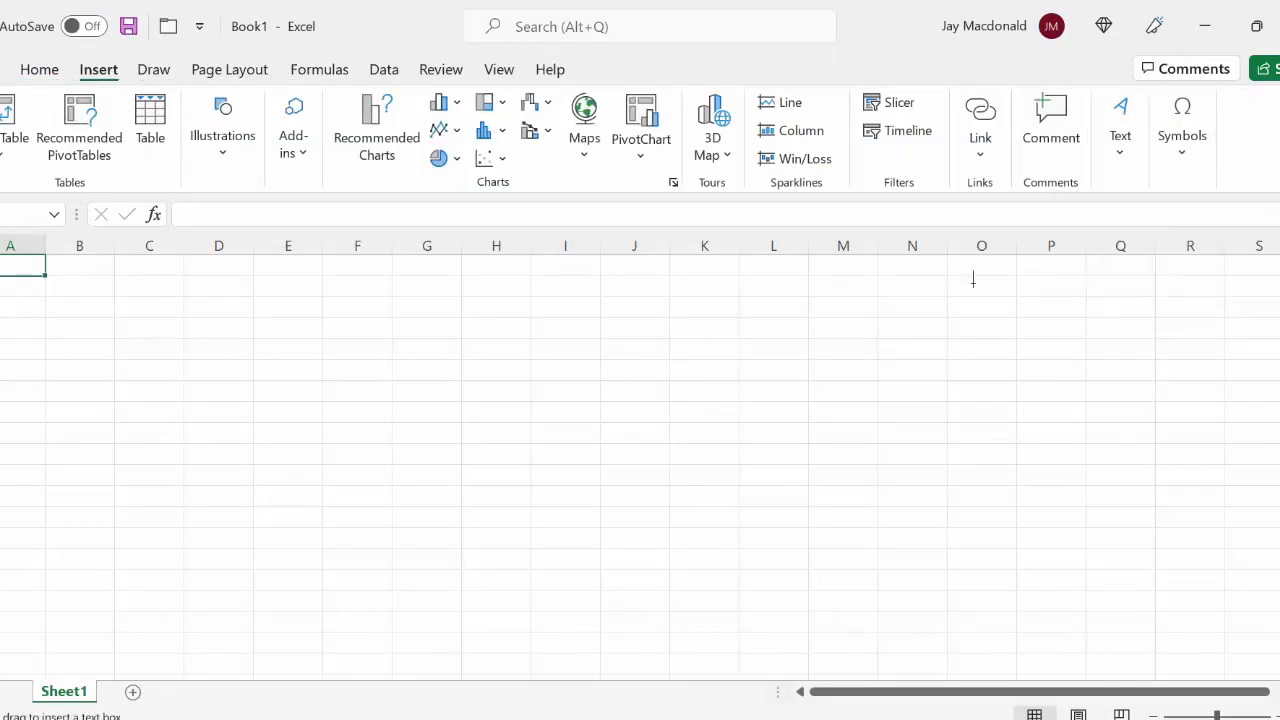
drag(671, 290, 1172, 553)
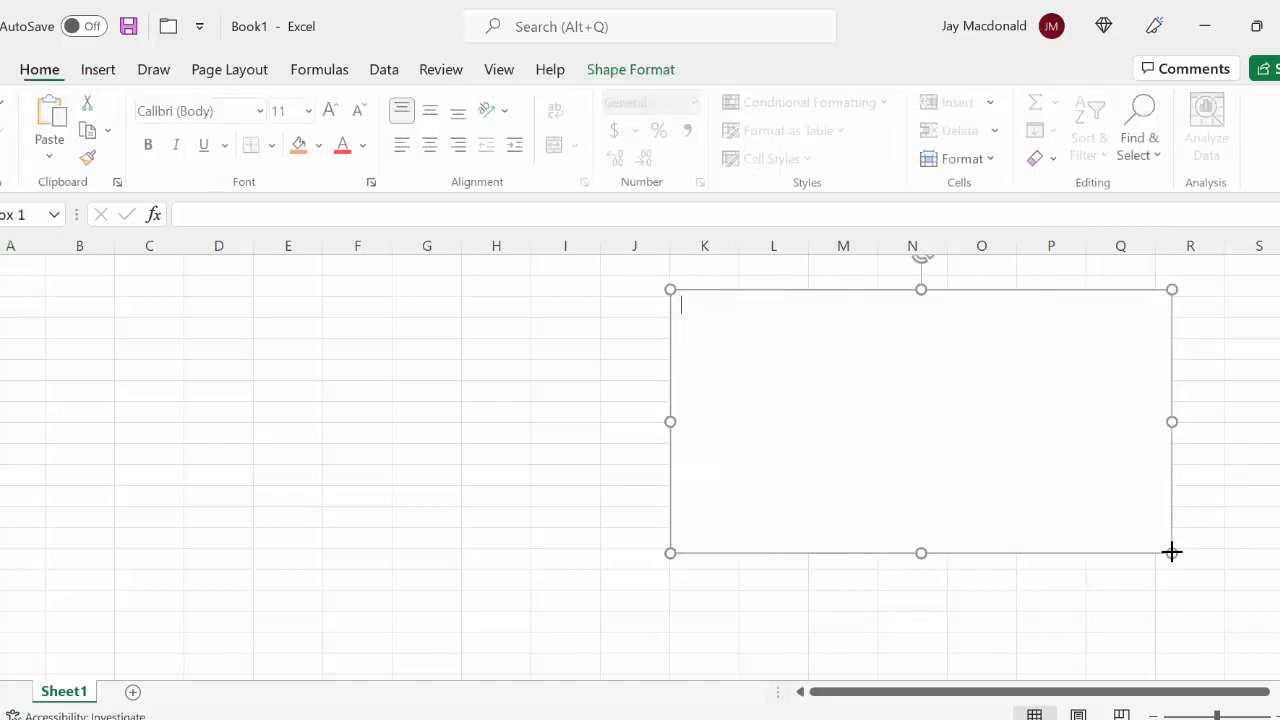
key(ctrl+v)
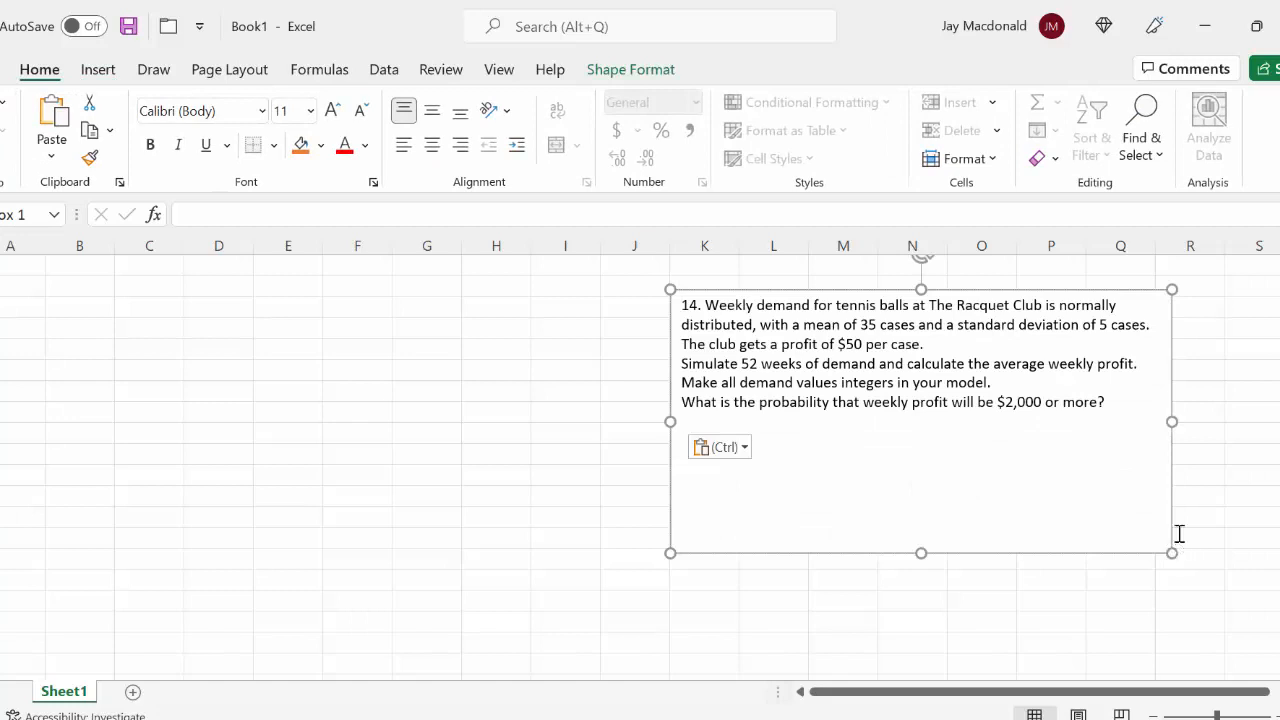
Set the font size of all the problem text in the text box to 14
drag(1128, 409, 614, 291)
click(701, 233)
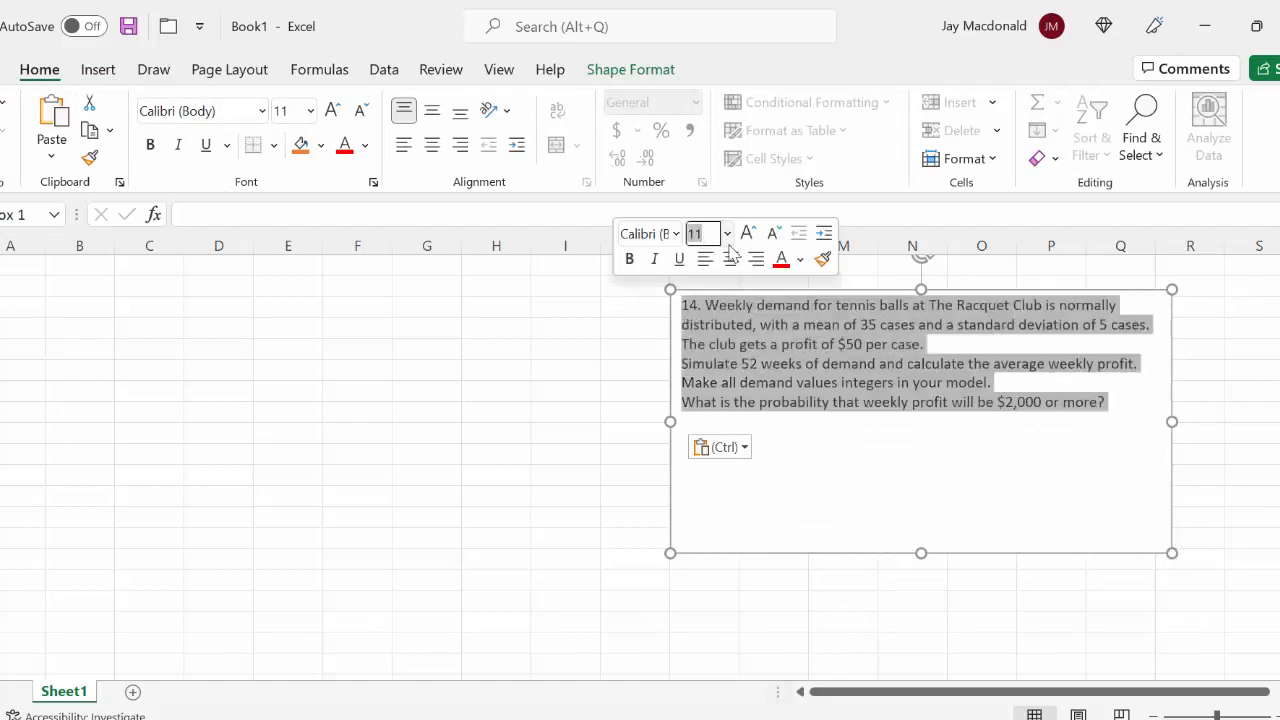
text(14)
key(Return)
click(792, 434)
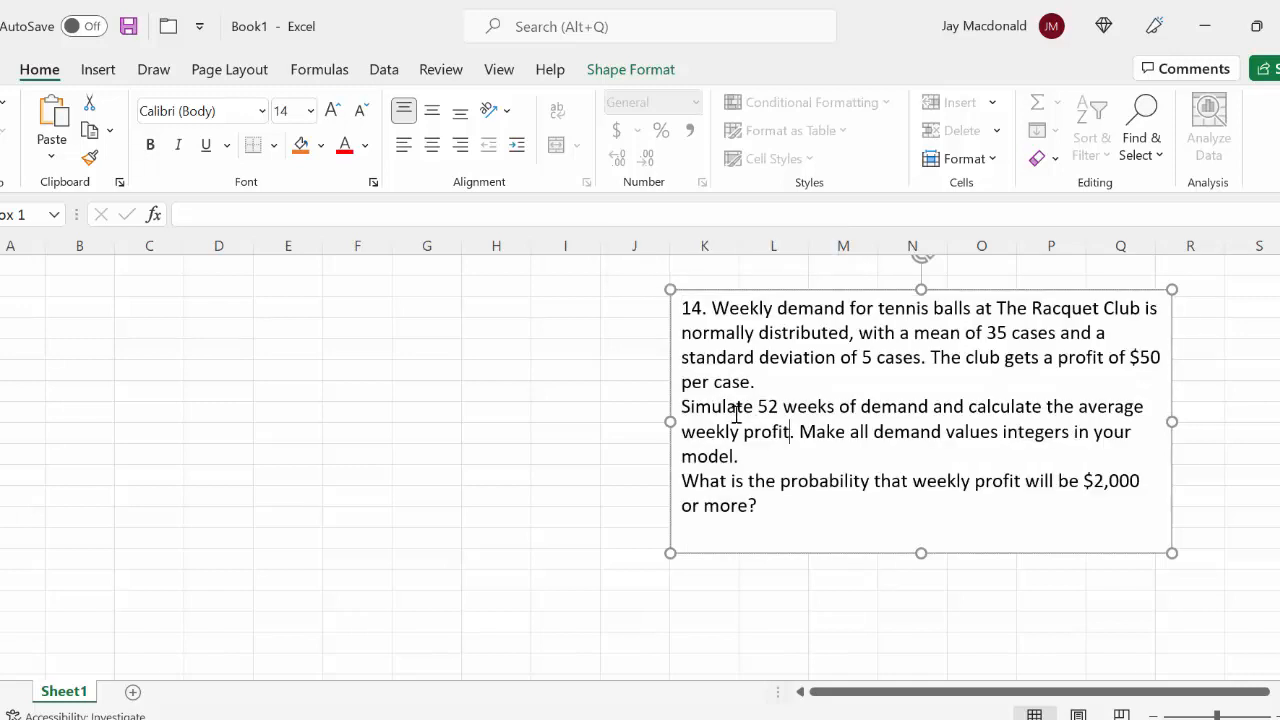
Label the two questions in the text box by adding "a." before "Simulate 52 weeks" and "b." before "What is the probability"
click(679, 407)
text(a.)
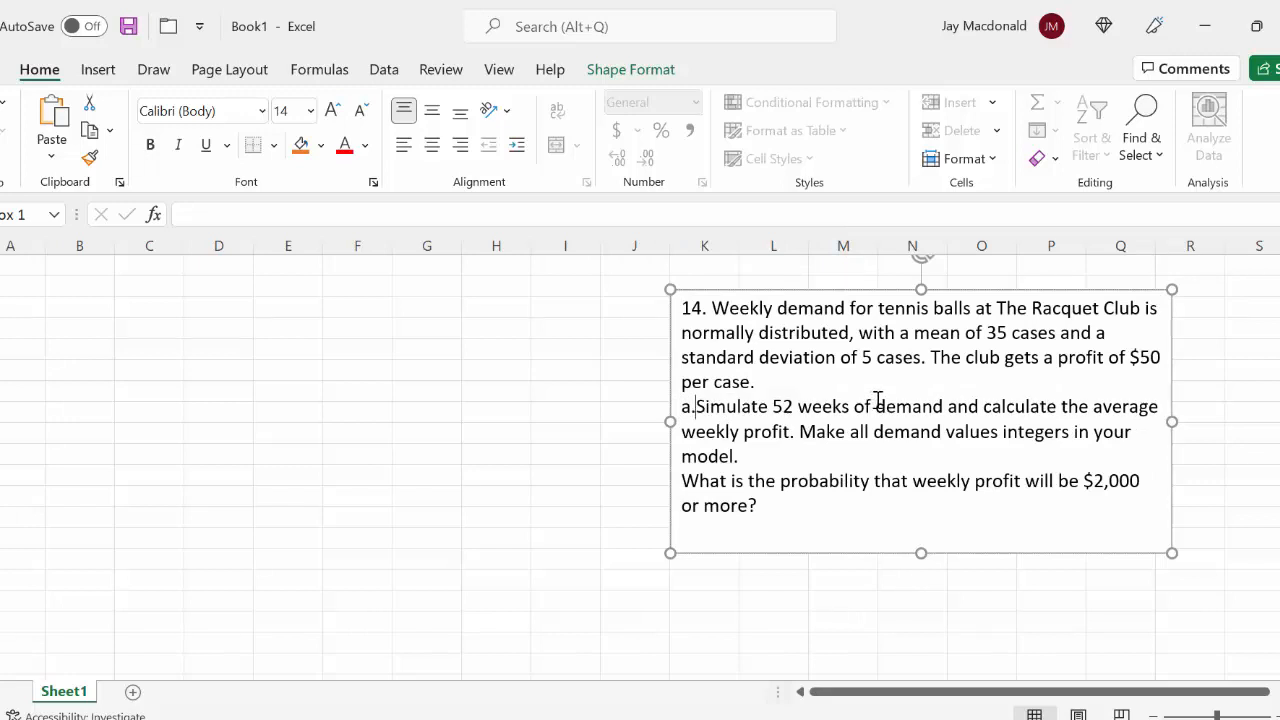
click(681, 481)
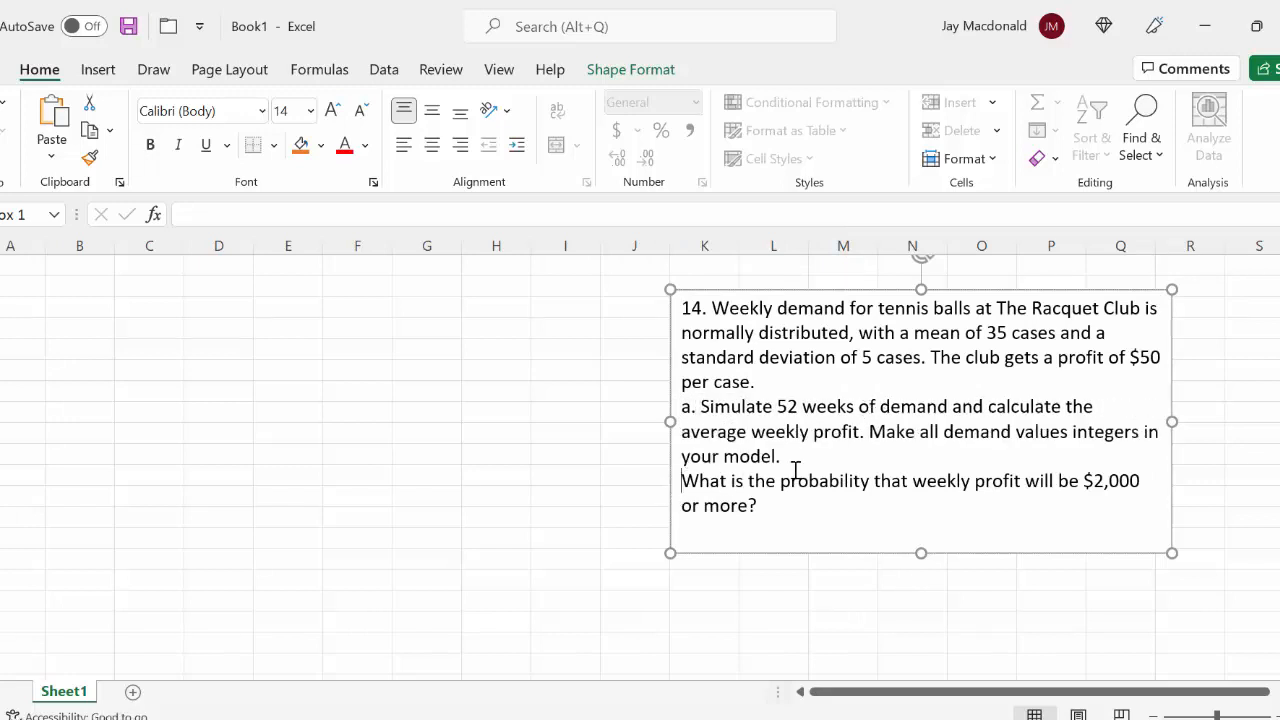
text(b.)
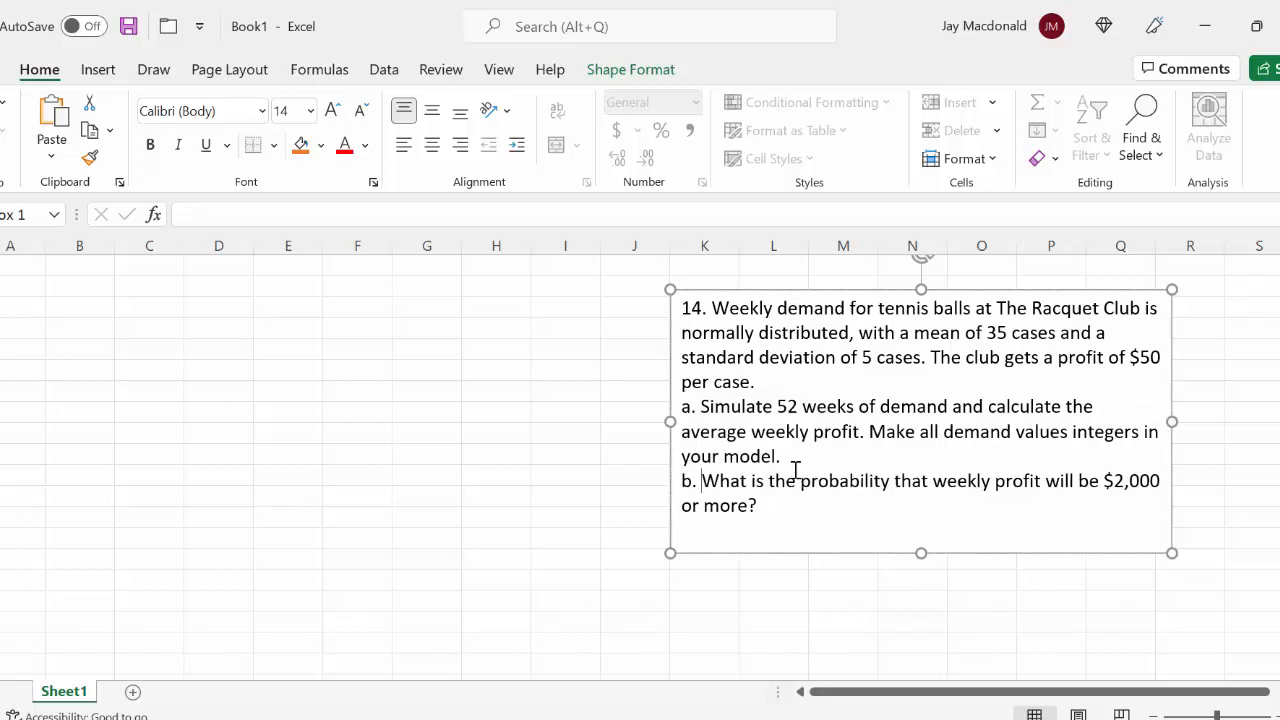
Examine the demand distribution, mean, standard deviation and profit per case given in the problem text
click(892, 407)
drag(685, 334, 850, 333)
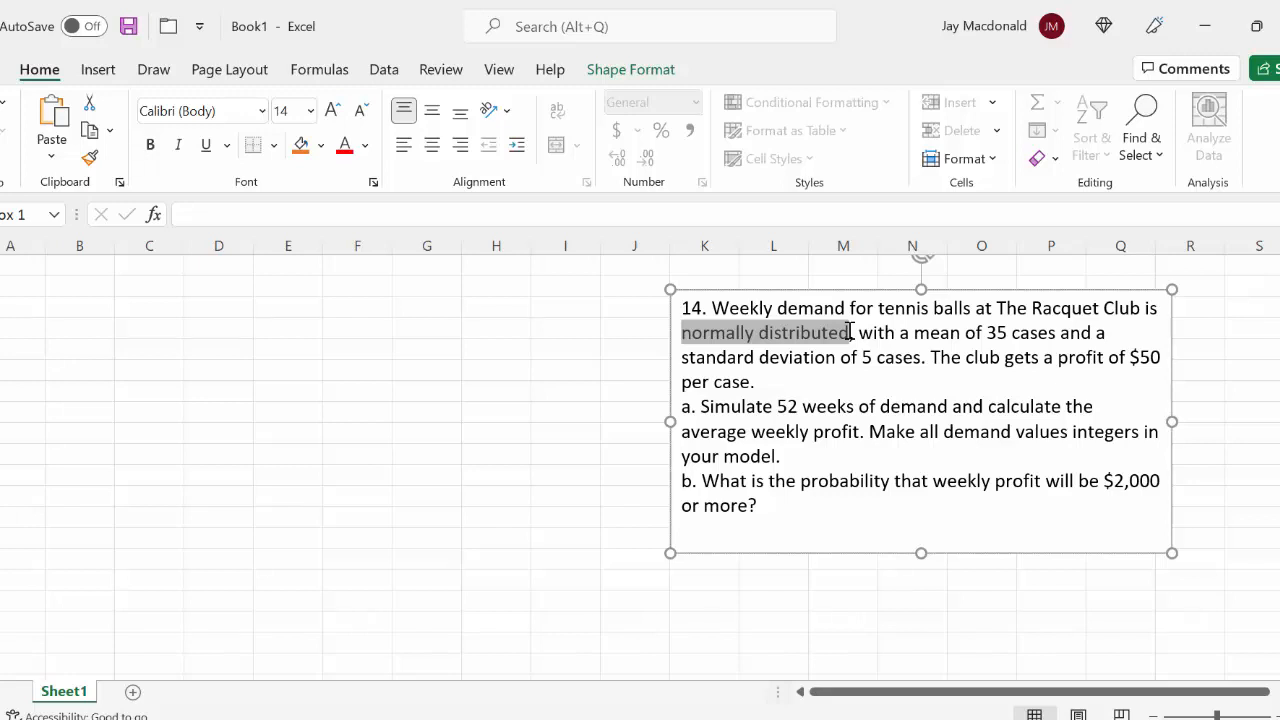
drag(851, 332, 949, 385)
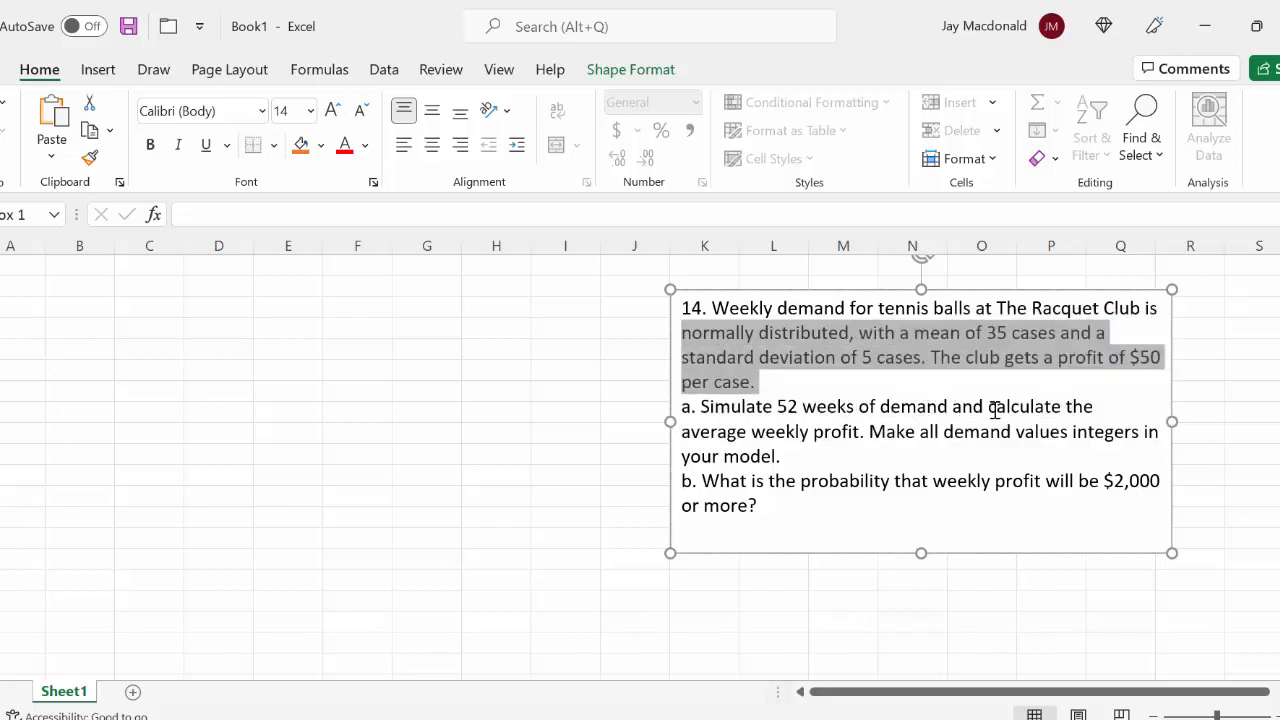
Enter the header Week in A1 and the first two week numbers, 1 and 2, in A2 and A3
click(19, 264)
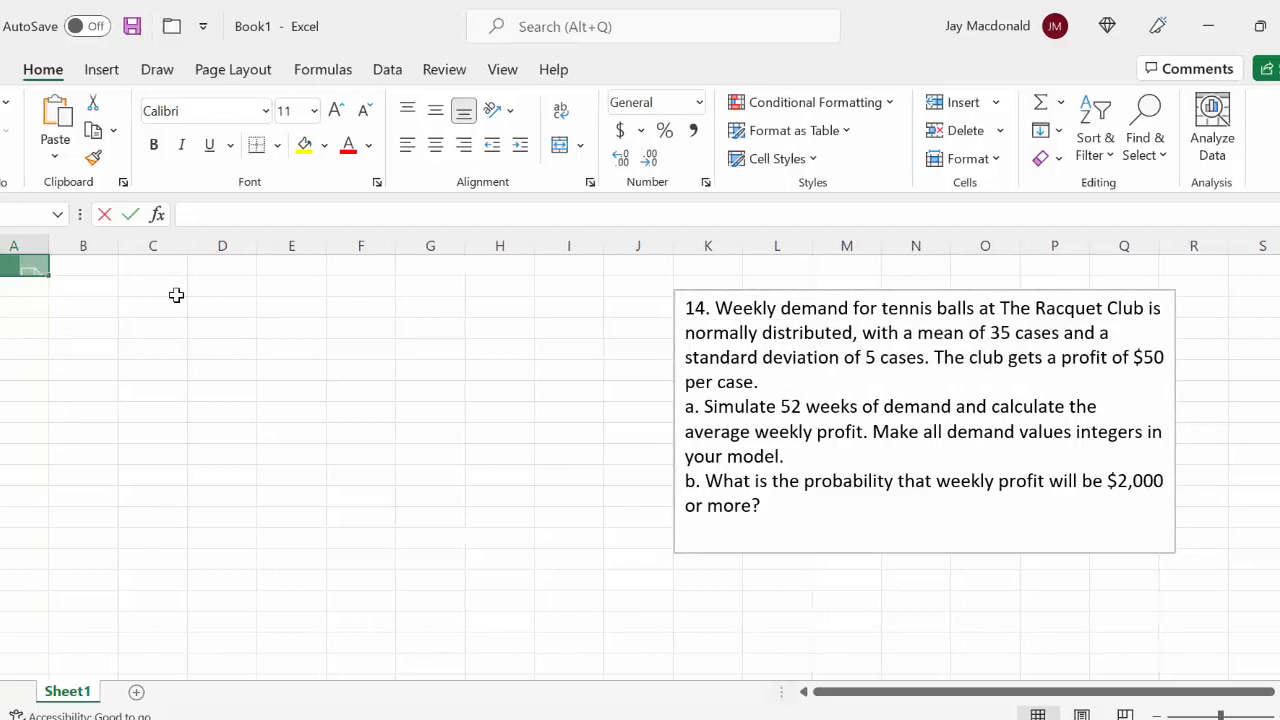
text(Week)
key(Return)
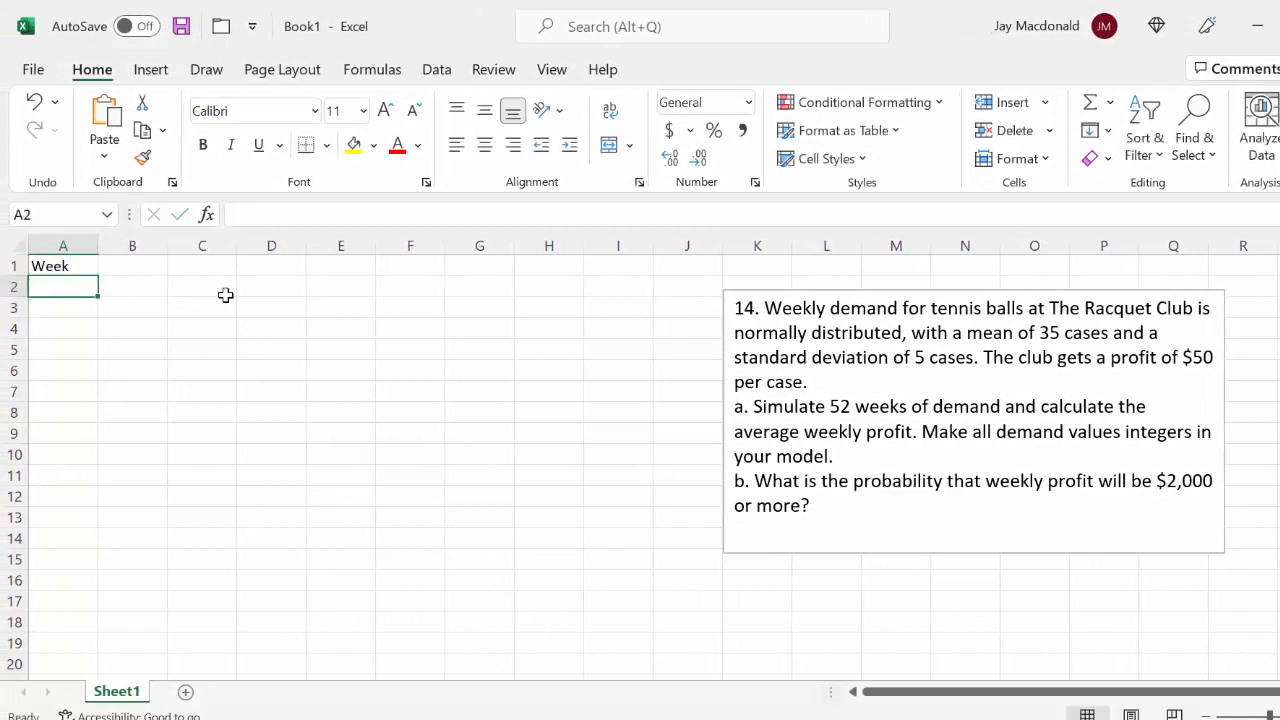
text(1)
key(Return)
text(2)
key(Return)
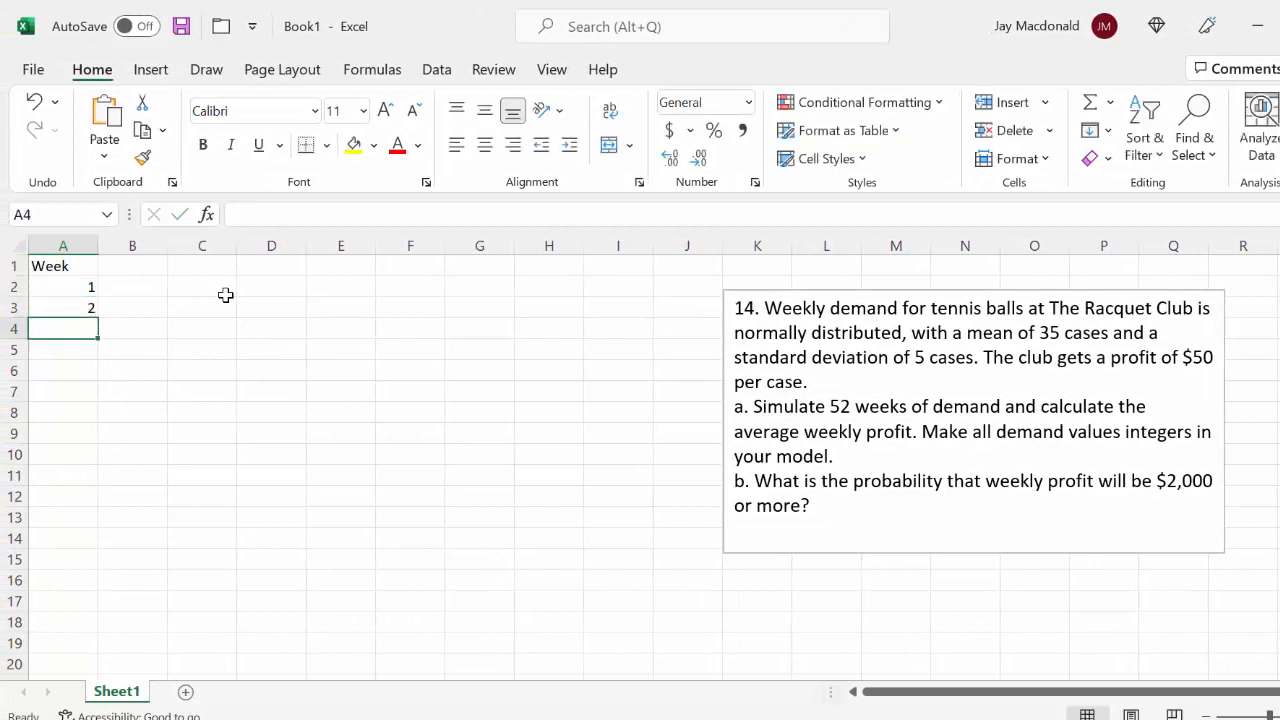
Extend the week number series from A2:A3 down to week 52 in A53
drag(63, 284, 67, 313)
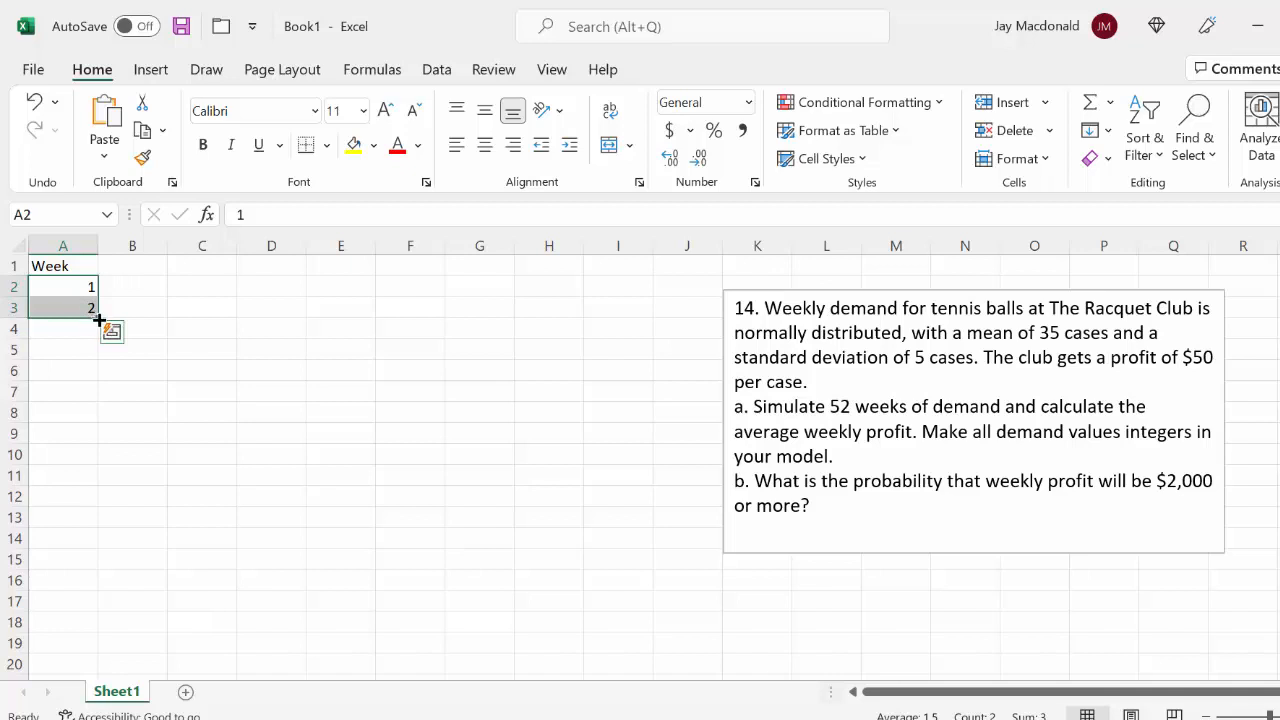
drag(98, 318, 96, 425)
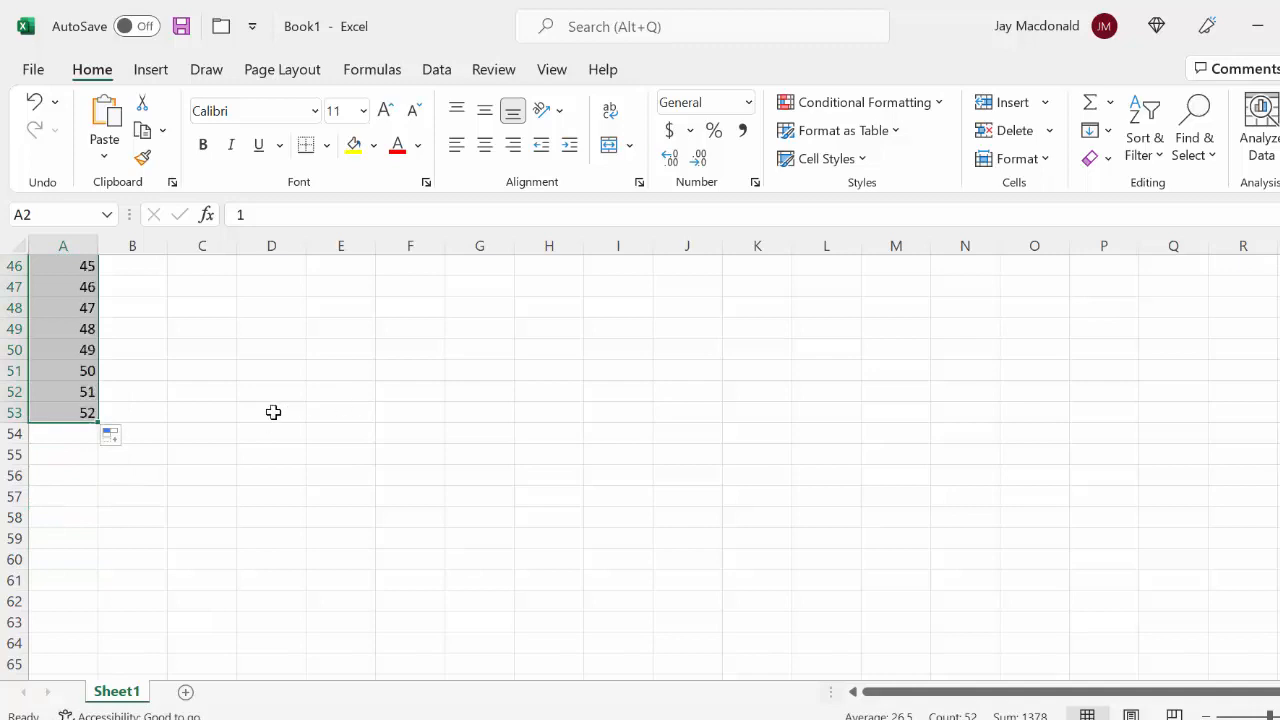
scroll(270, 413, up, 8)
scroll(270, 413, up, 7)
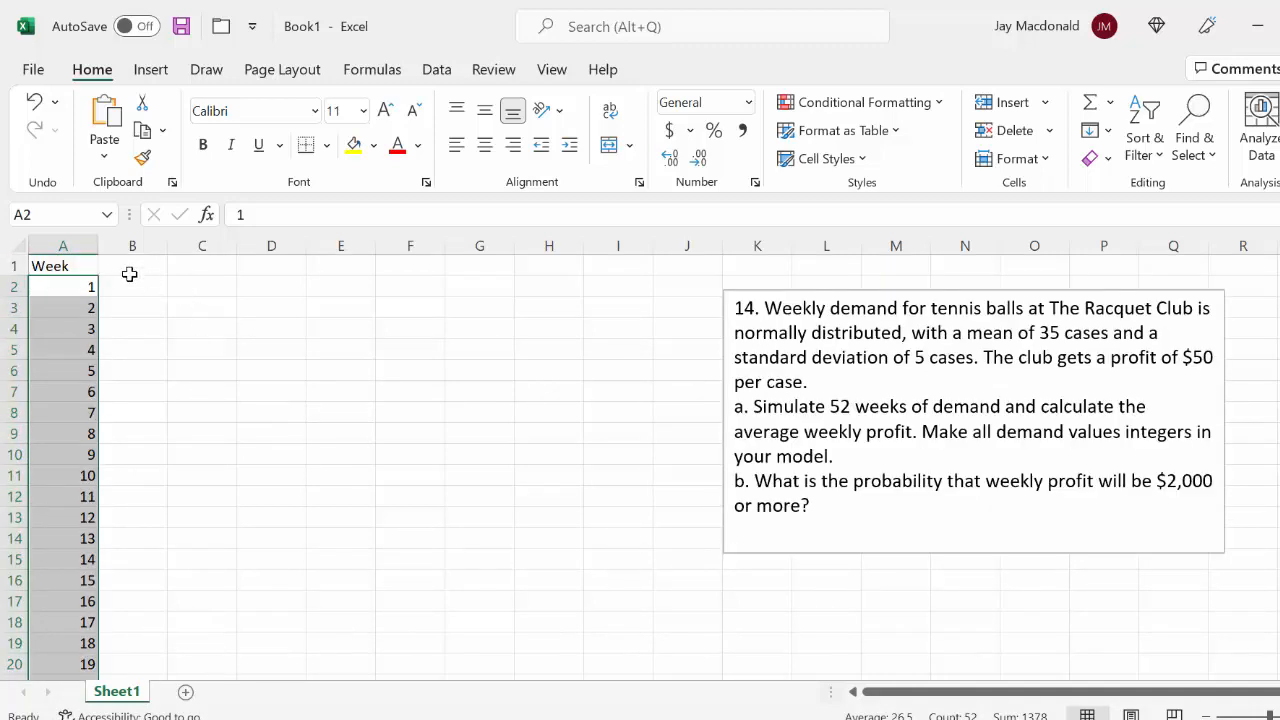
Enter the header Demand in B1 beside the Week column
click(130, 267)
text(Dema)
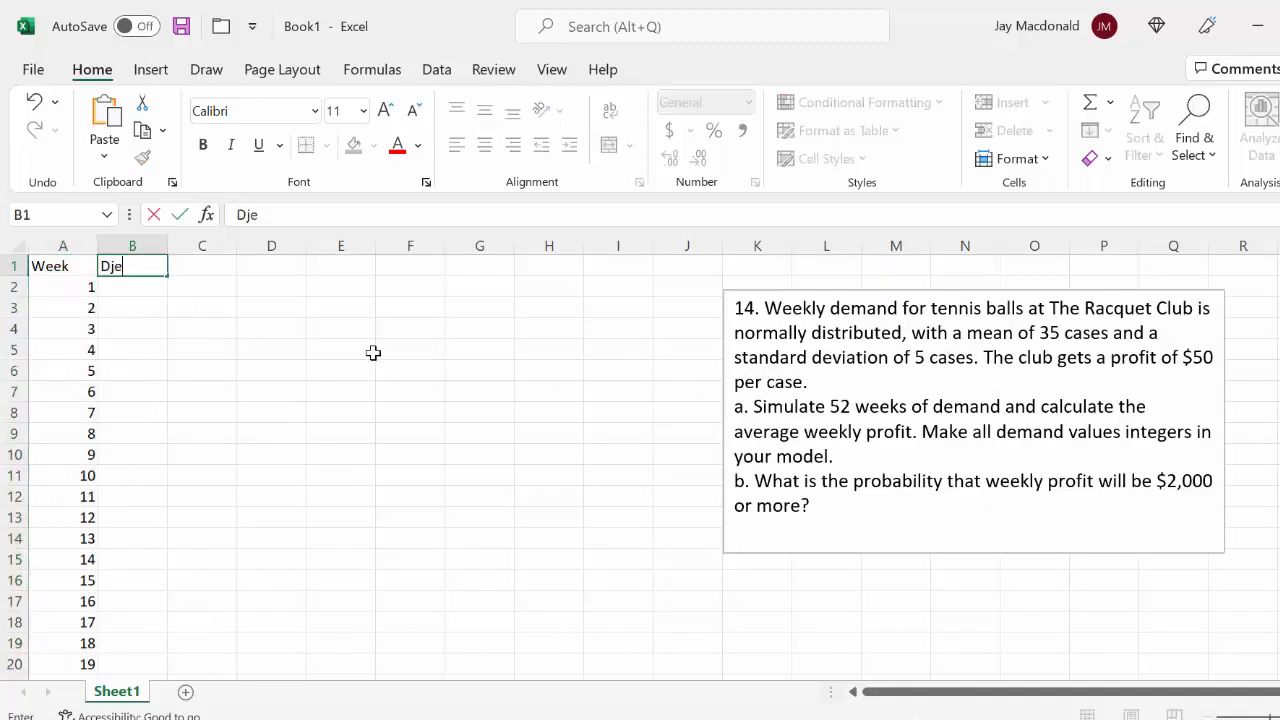
text(nd)
key(Return)
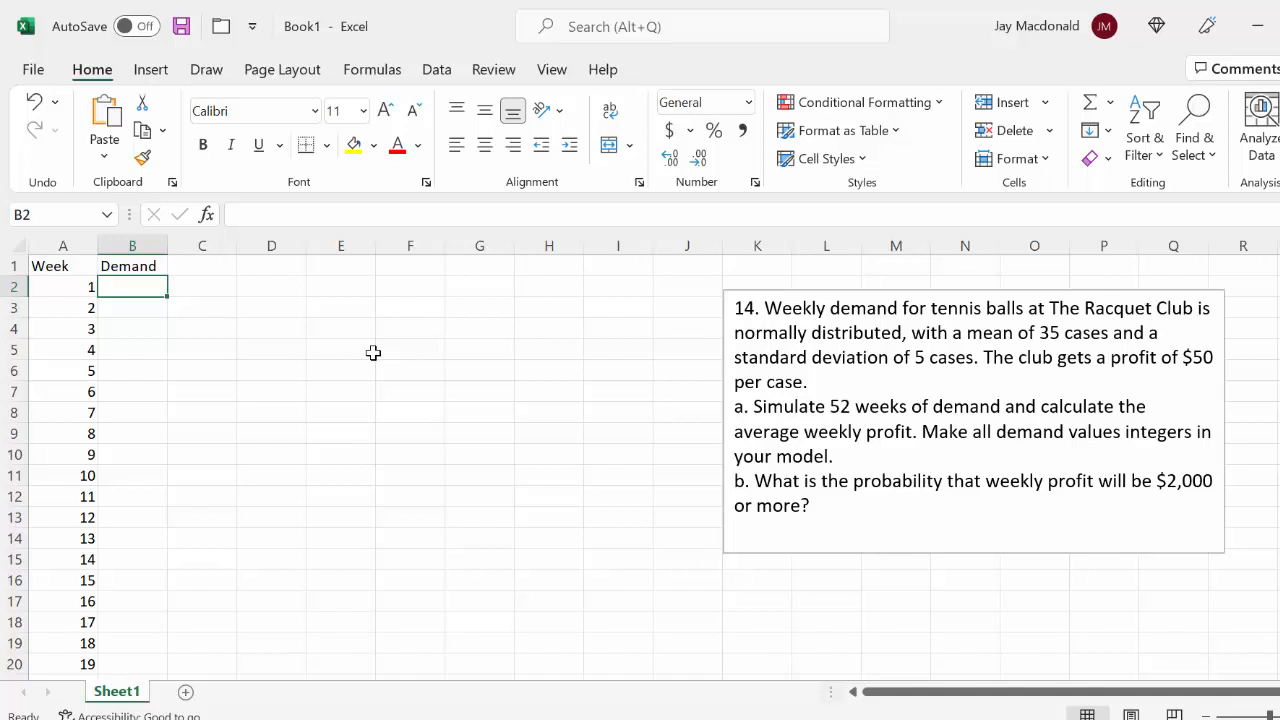
Generate a sample random number in F5 with the formula =RAND()
double_click(400, 343)
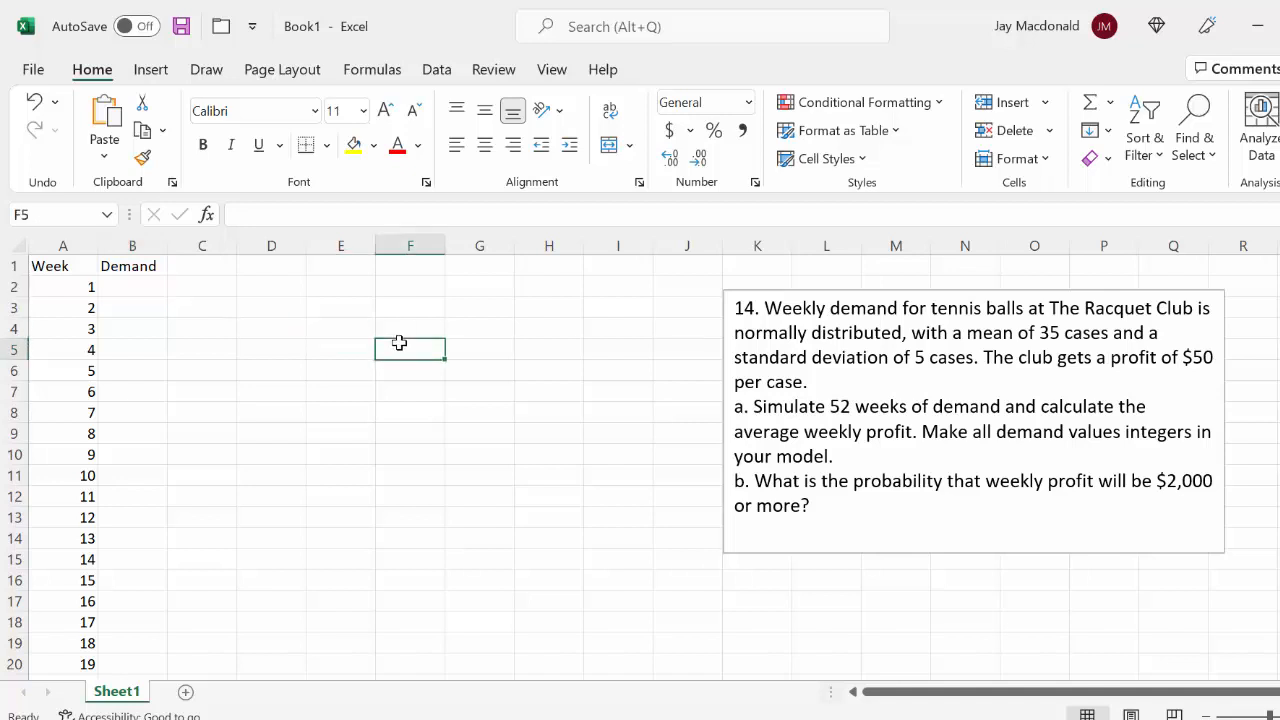
text(=)
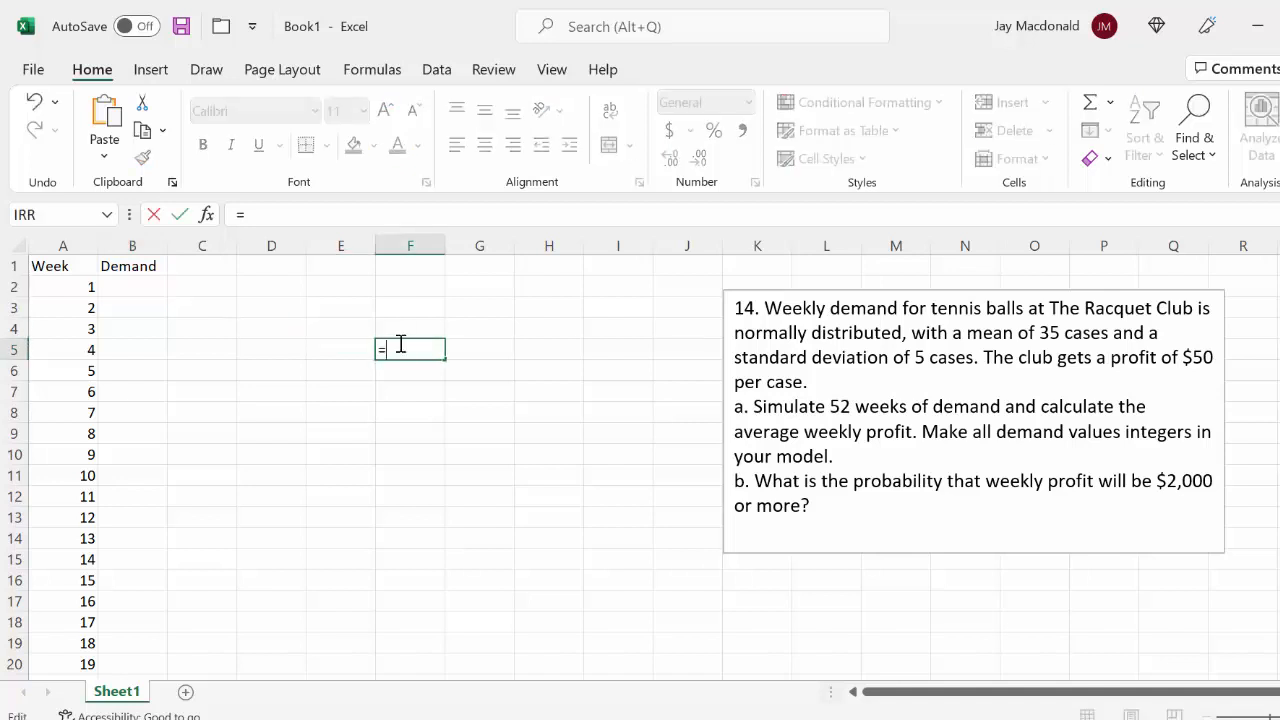
text(RAND)
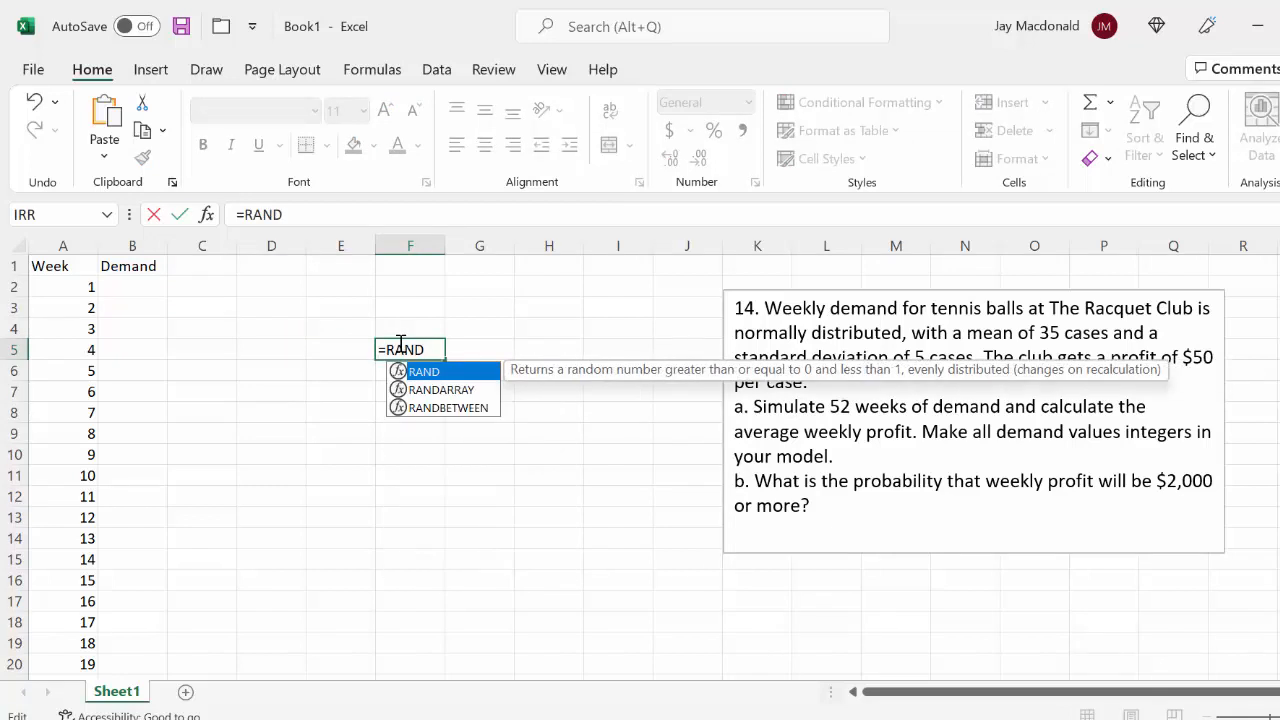
text(())
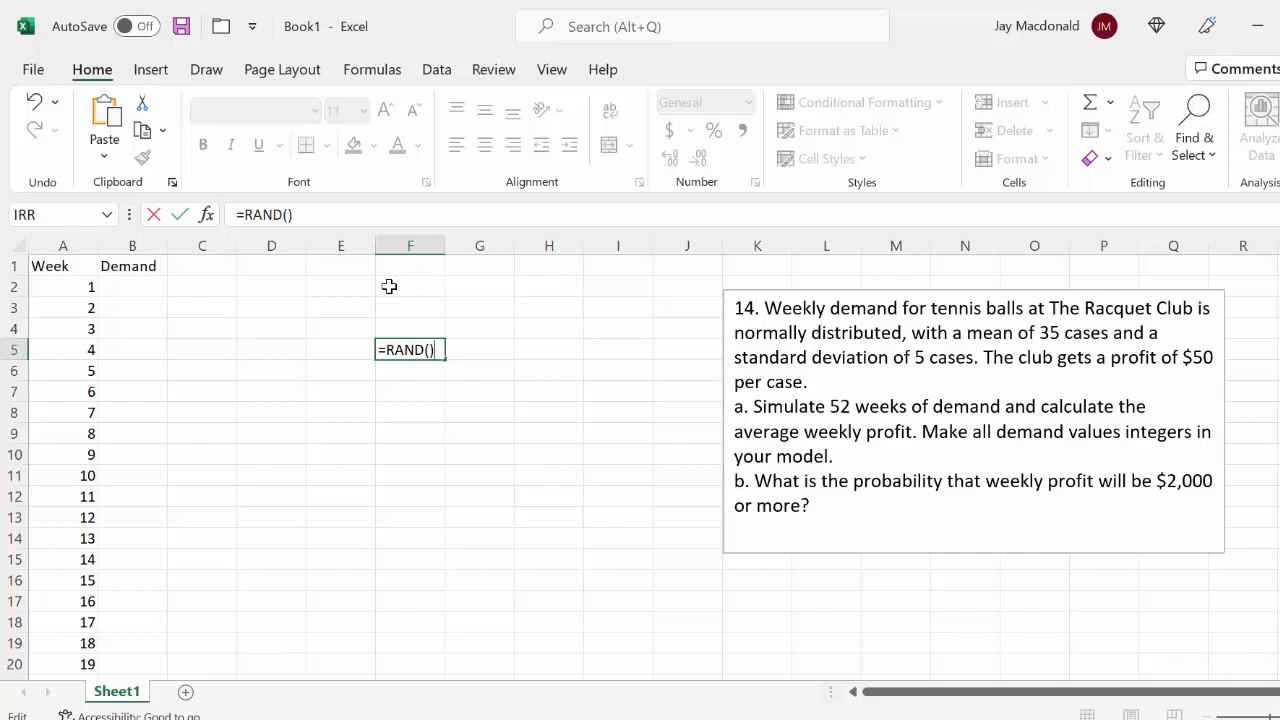
key(Return)
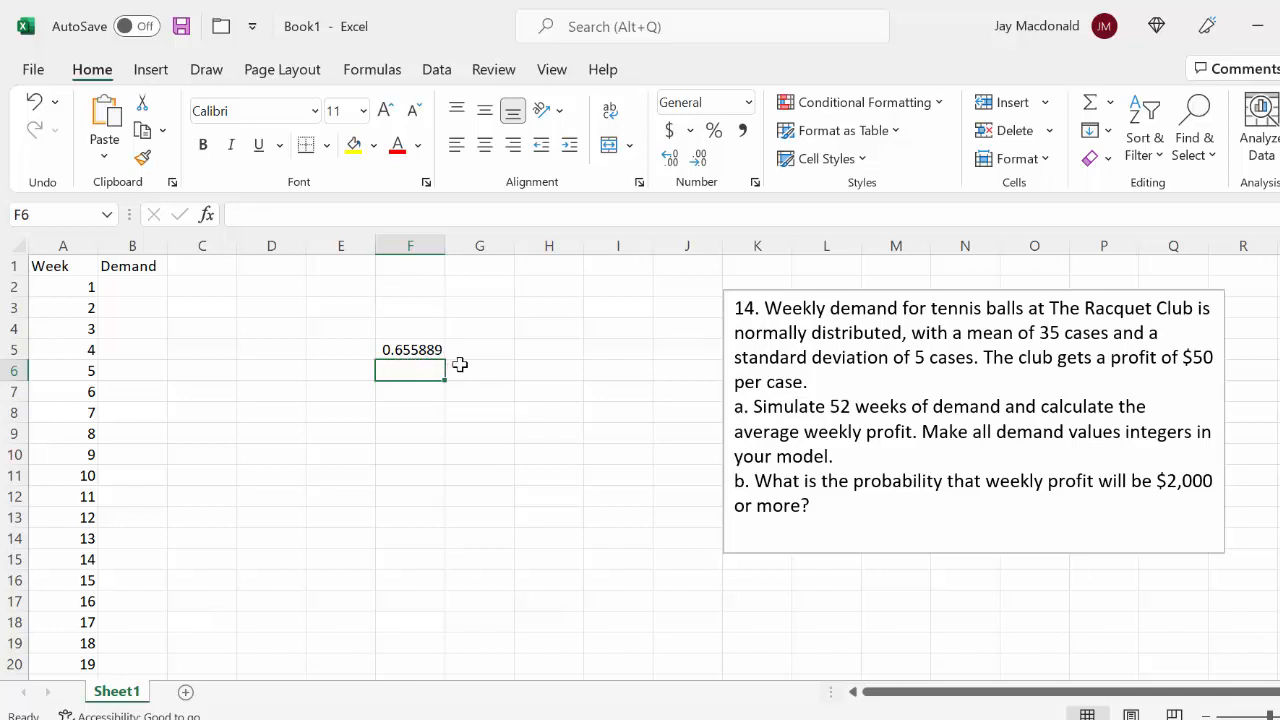
Recalculate the sheet repeatedly to examine how the random number in F5 changes
click(540, 349)
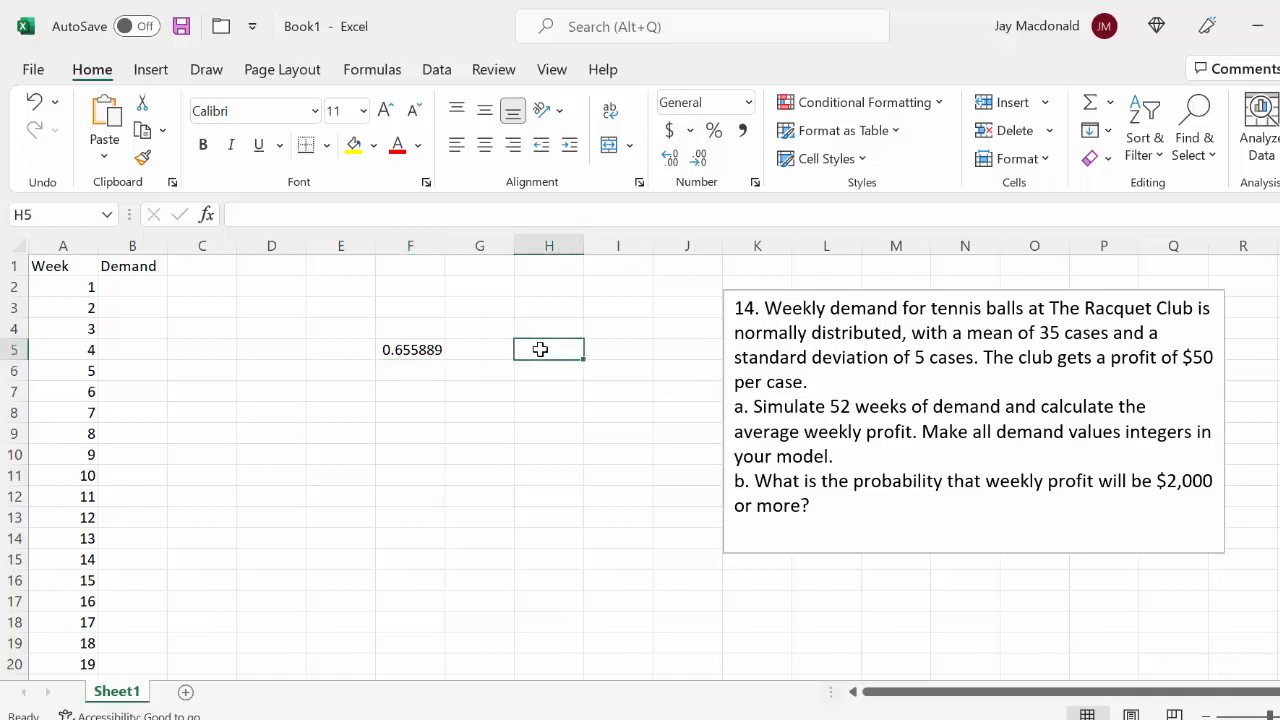
key(F9)
key(F9)
key(F9)
key(F9)
key(F9)
key(F9)
key(F9)
key(F9)
key(F9)
Calculate the 20th percentile of demand in F7 with the formula =NORMINV(0.2,35,5)
click(440, 391)
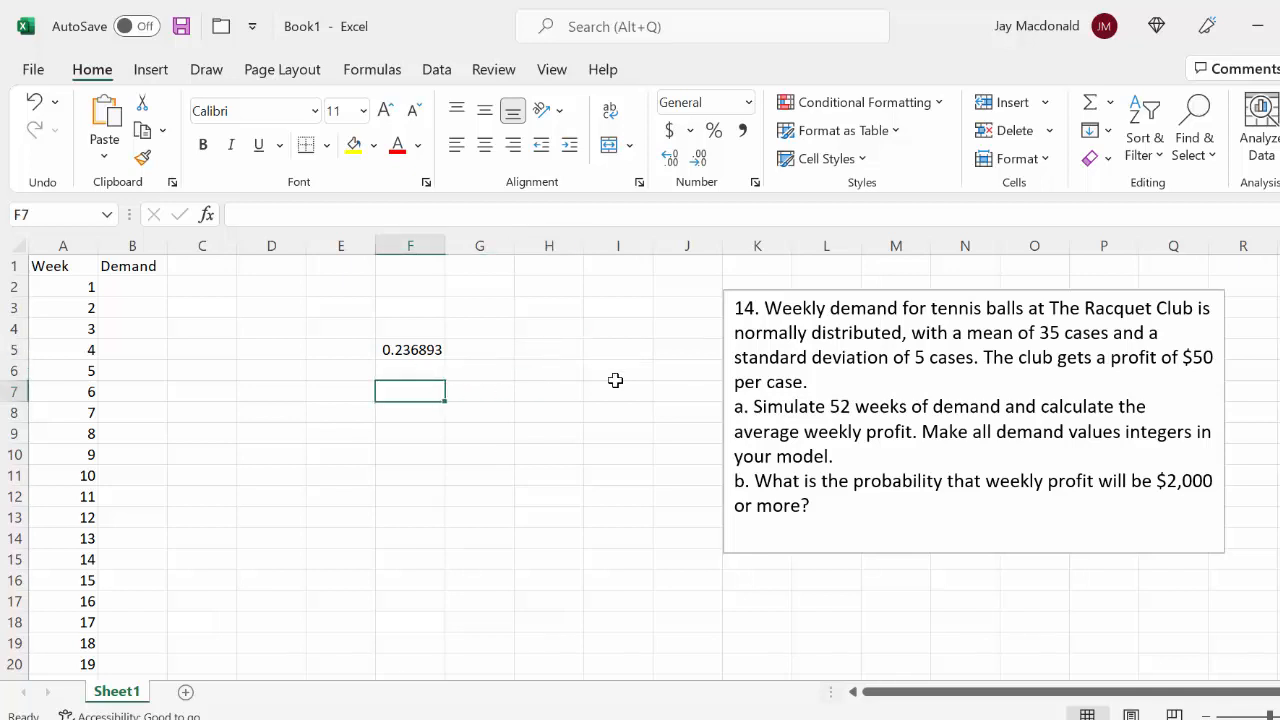
text(=)
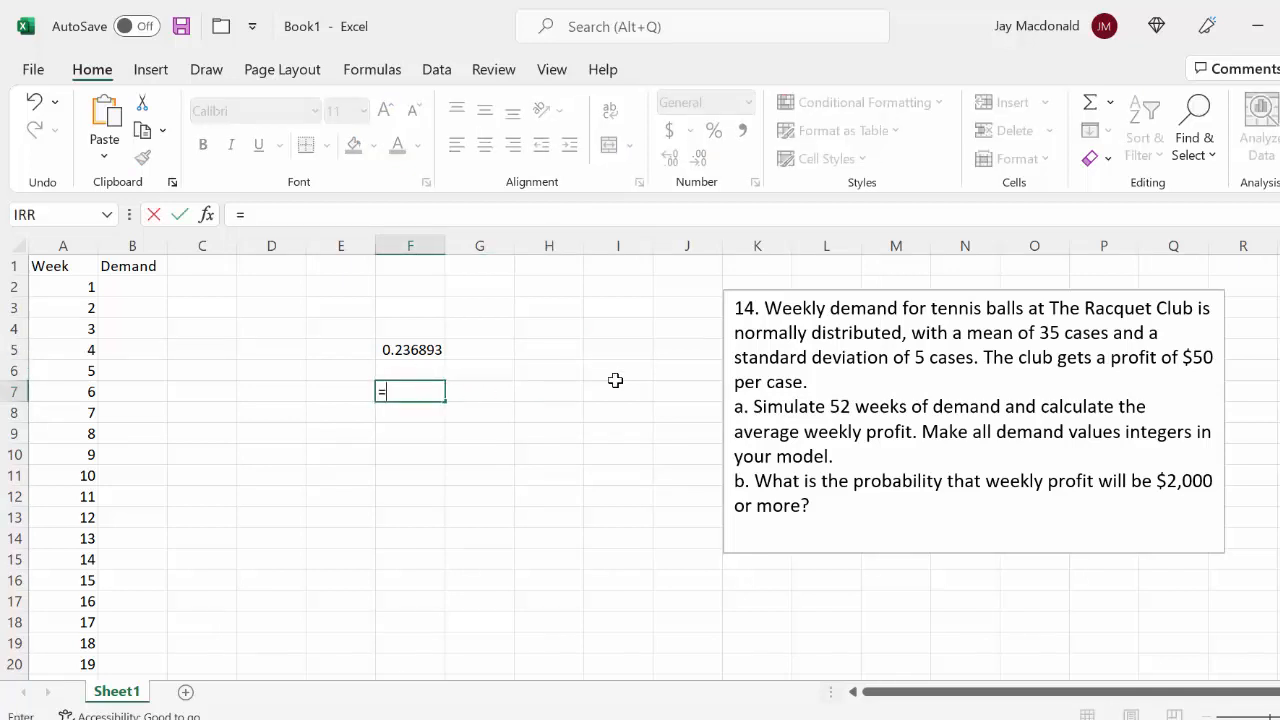
text(NORM)
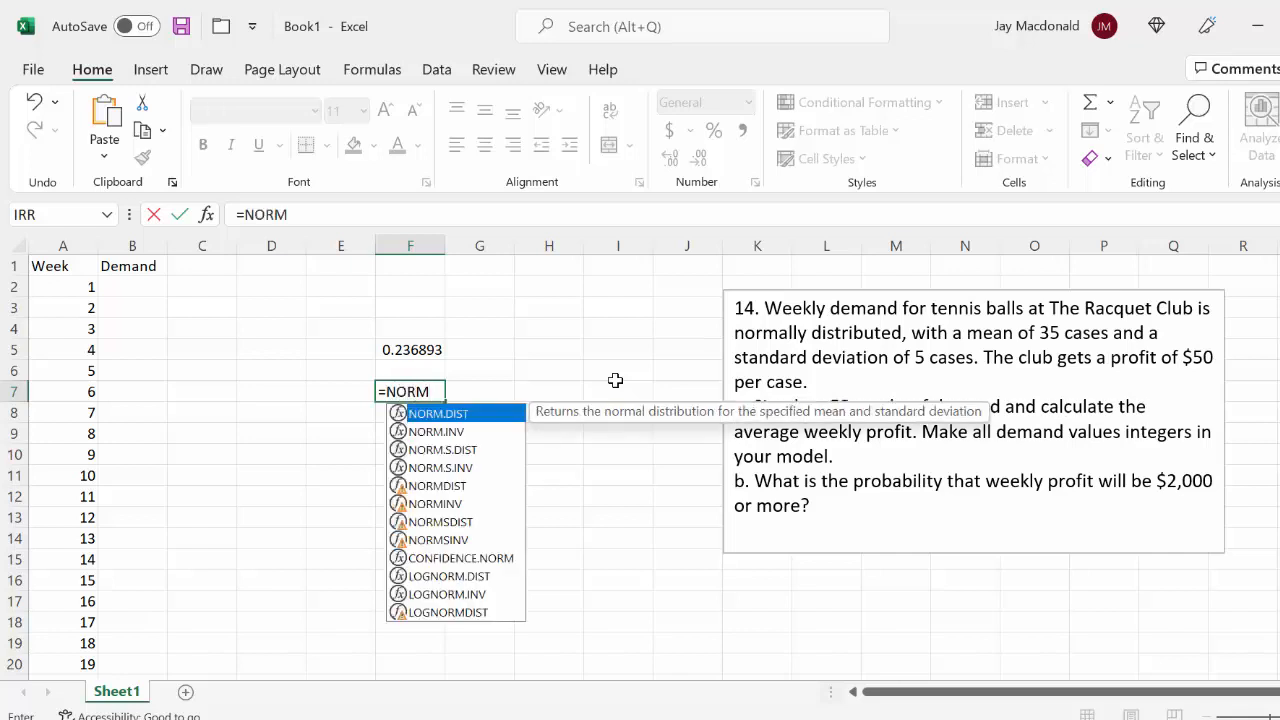
text(INV()
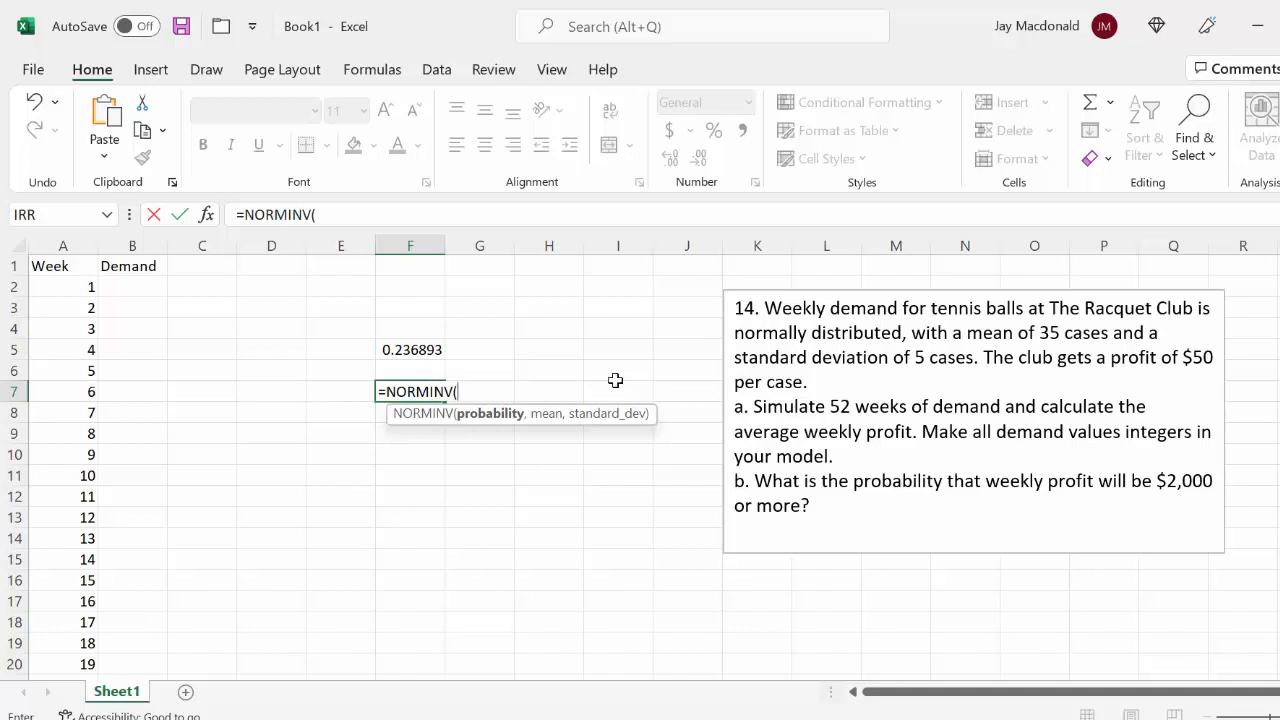
text(0.2,)
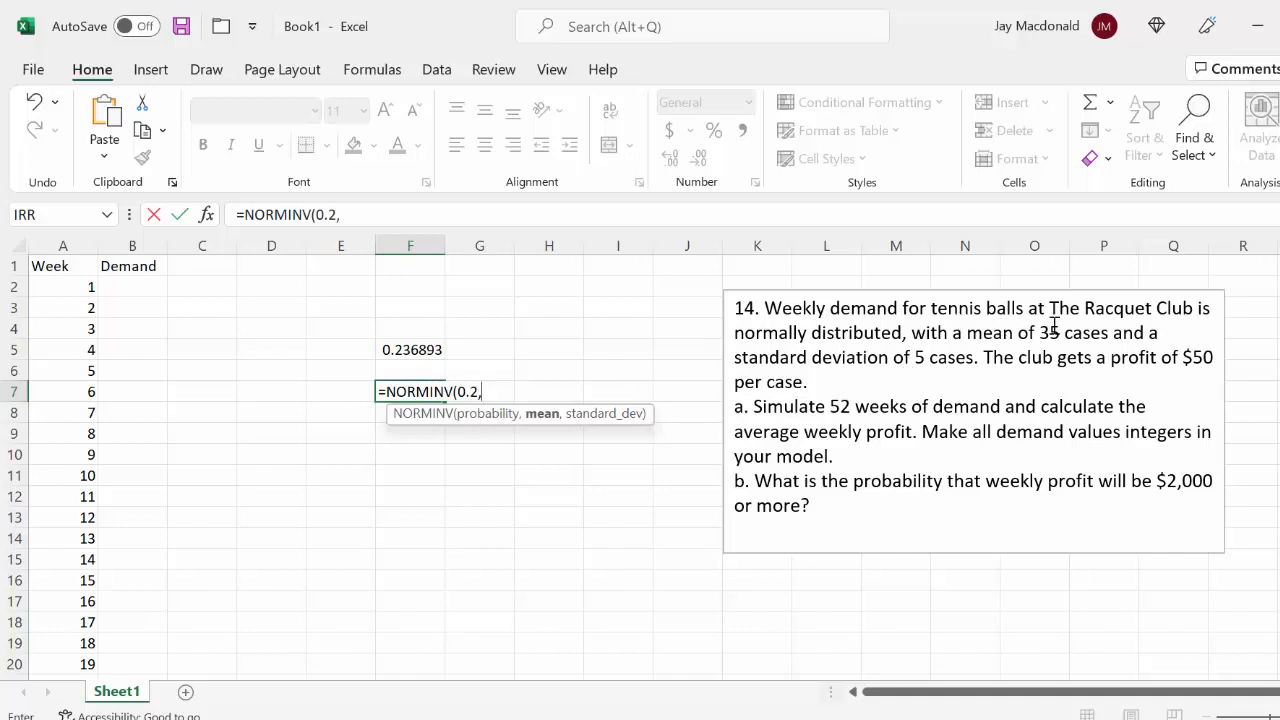
text(35,)
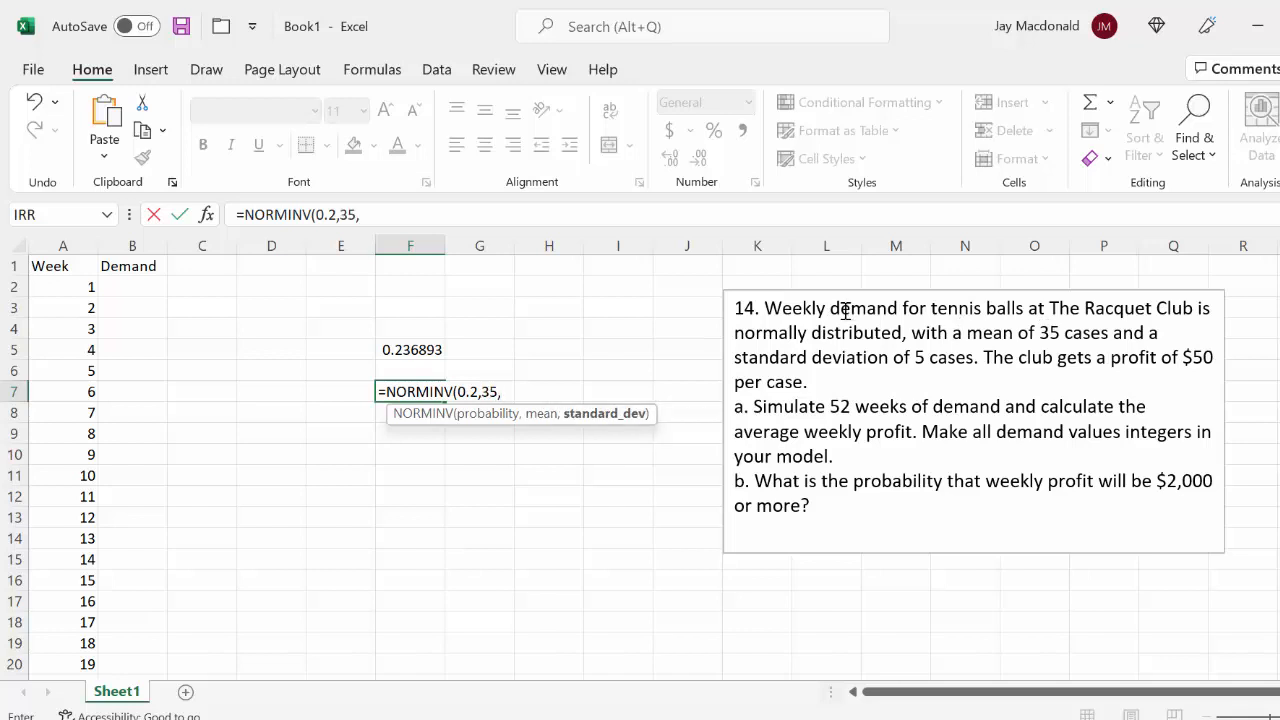
text(5))
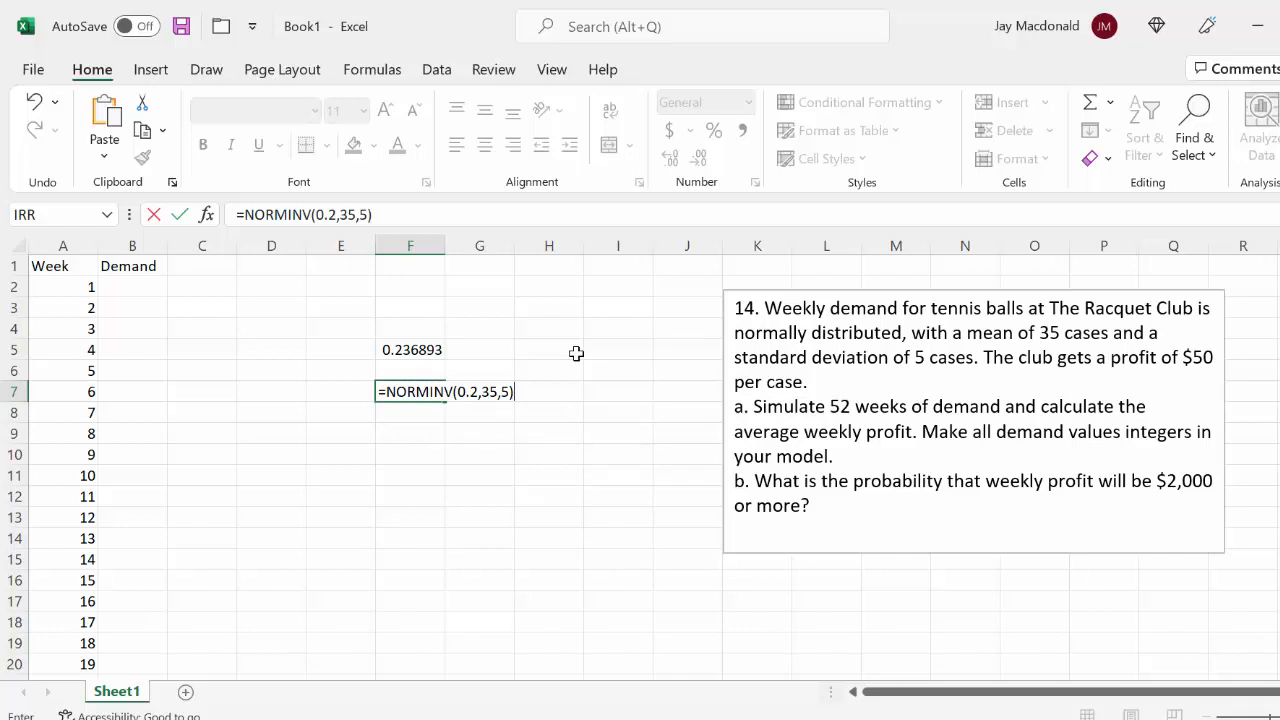
key(Return)
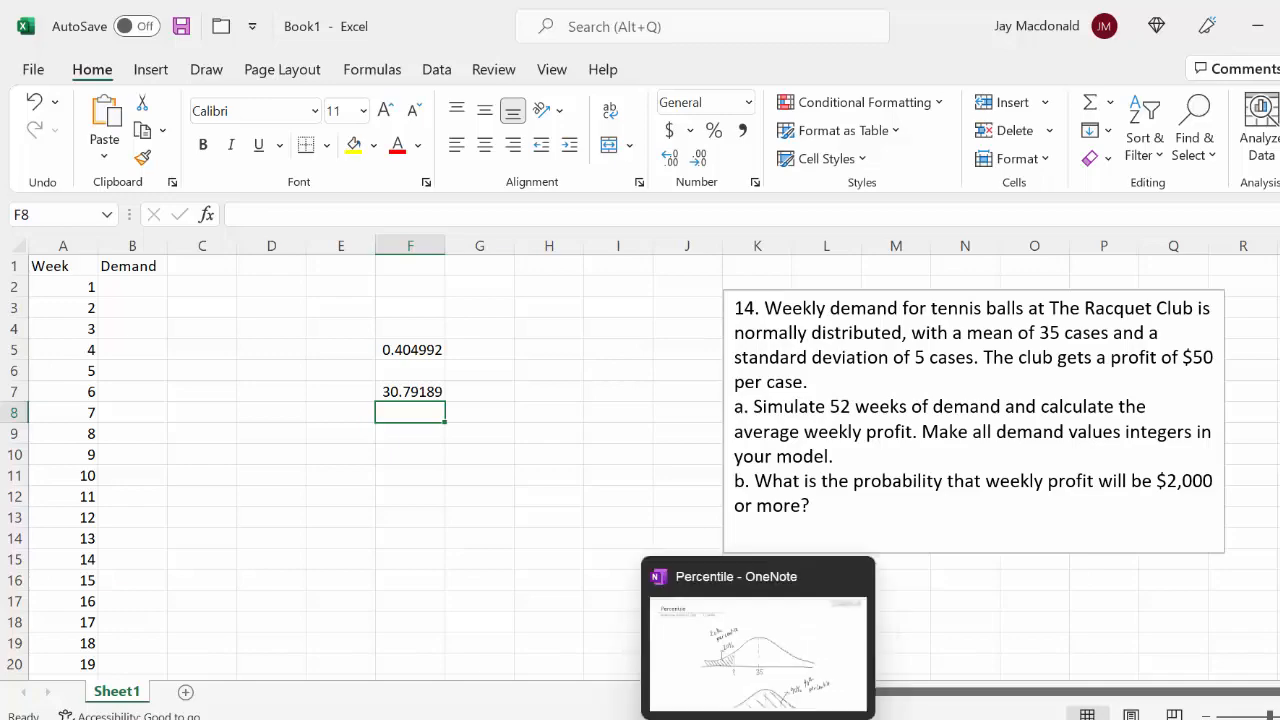
Switch to the Percentile page in OneNote, examine the 20th and 90th percentile curve sketches, and return to the Book1 workbook in Excel
click(750, 719)
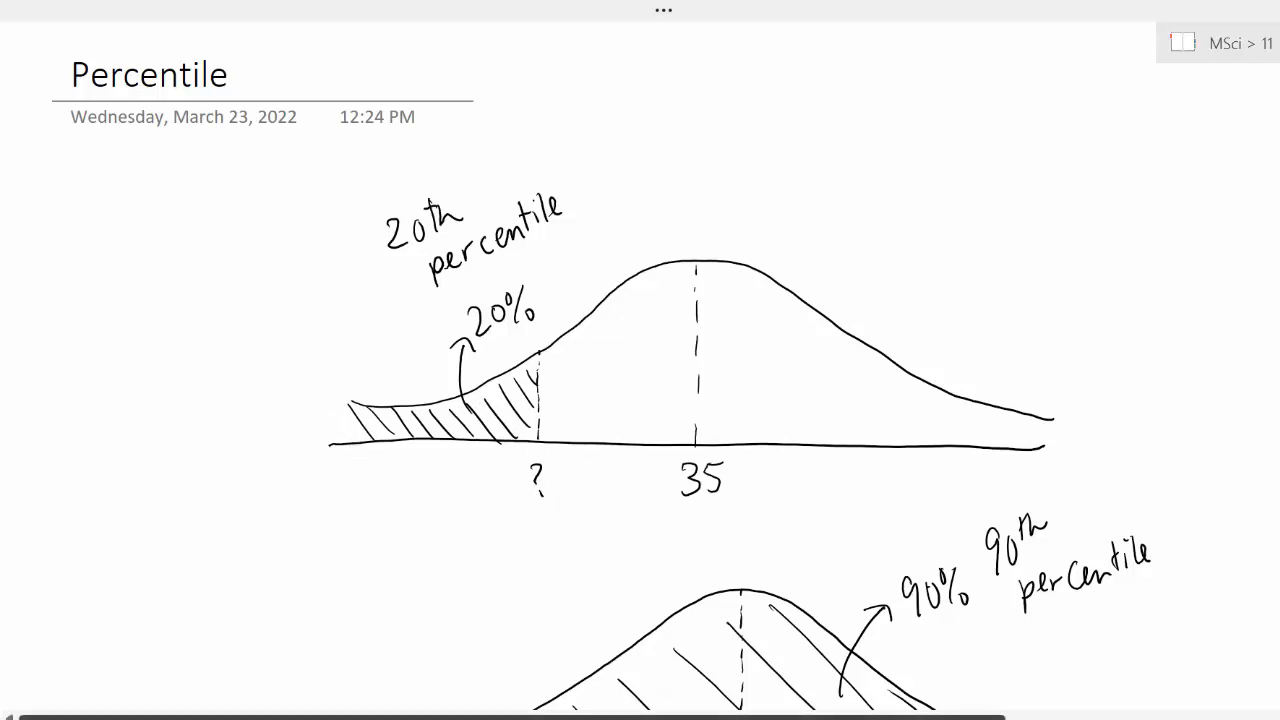
key(alt+Tab)
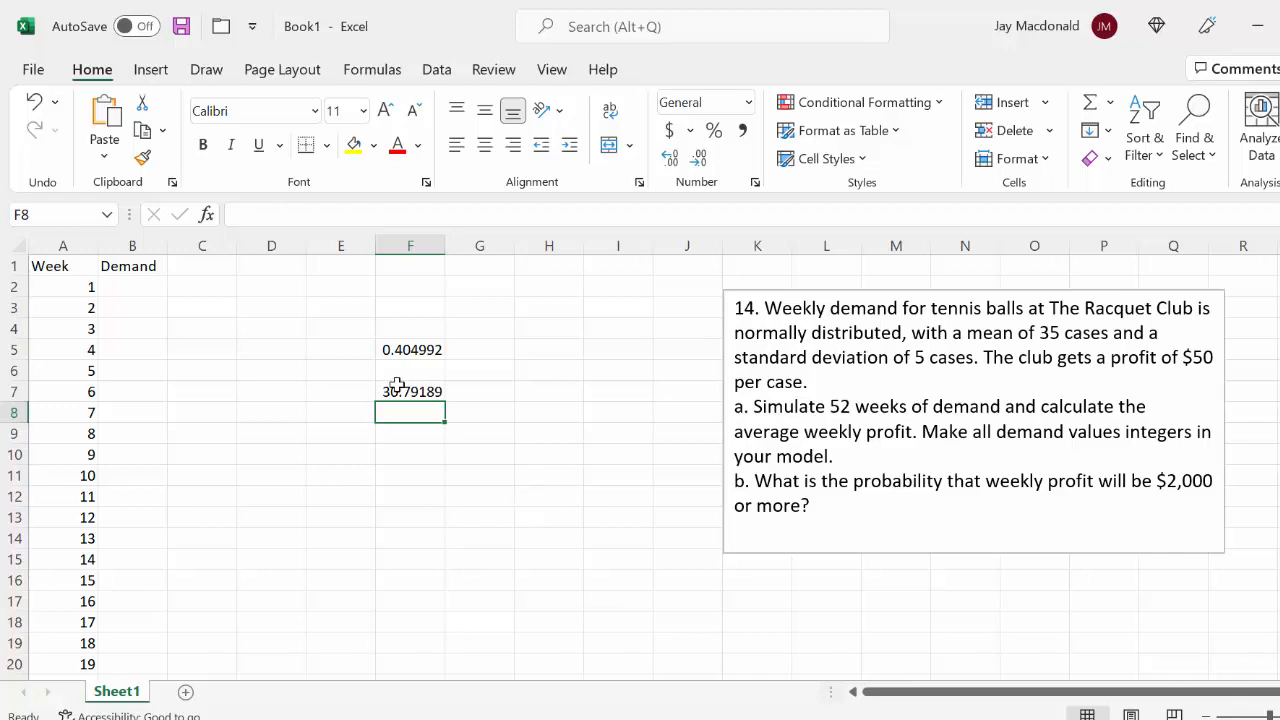
key(alt+Tab)
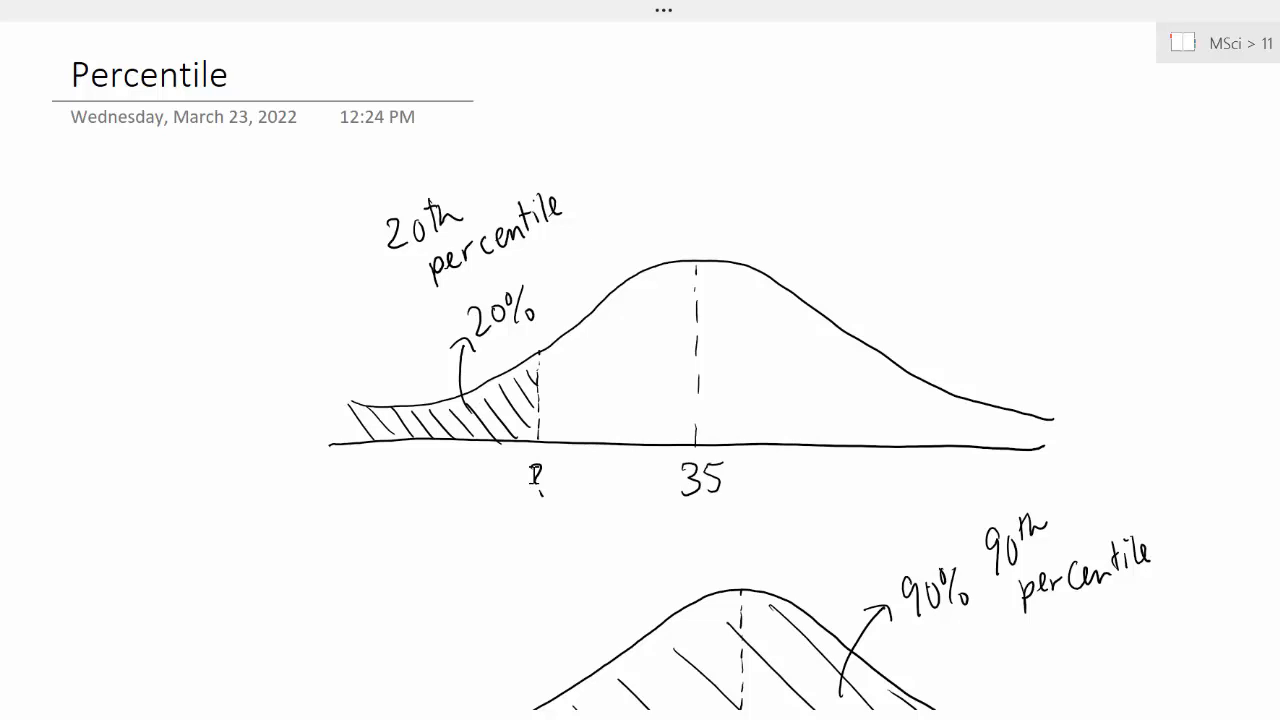
scroll(534, 476, down, 3)
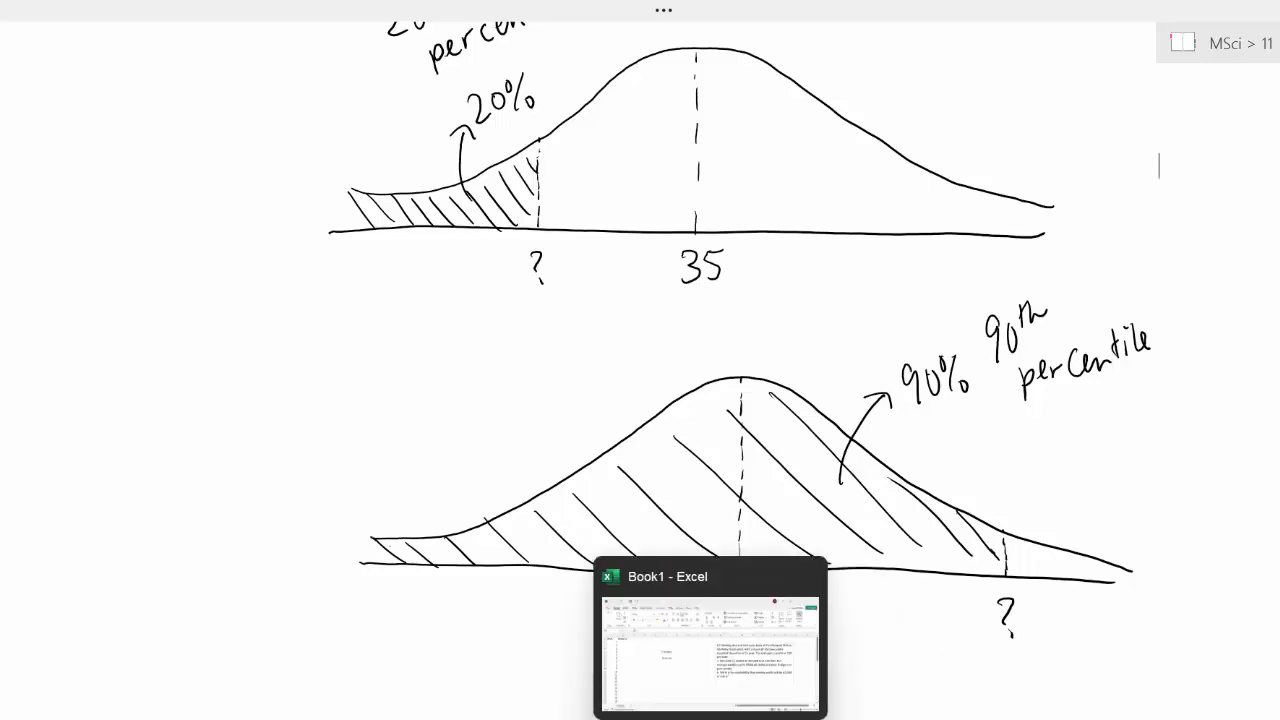
click(711, 719)
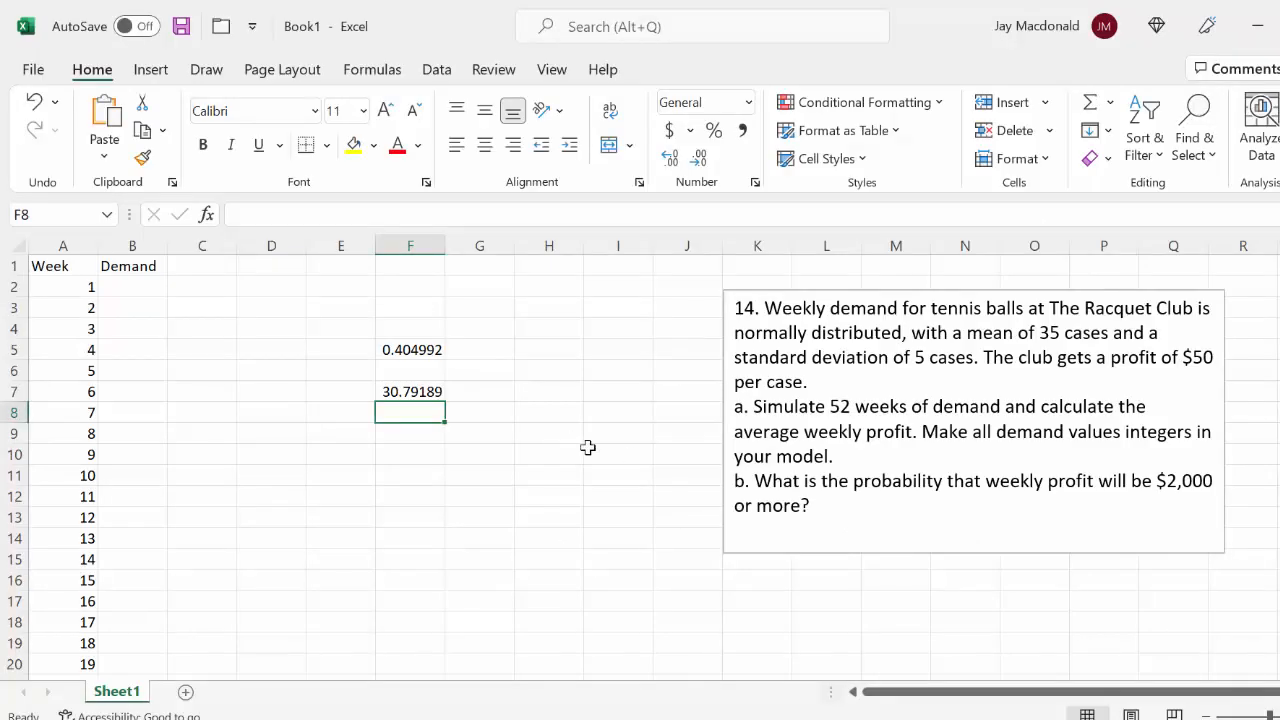
Copy the NORMINV formula from F7 into F8 and set its probability to 0.9
click(423, 391)
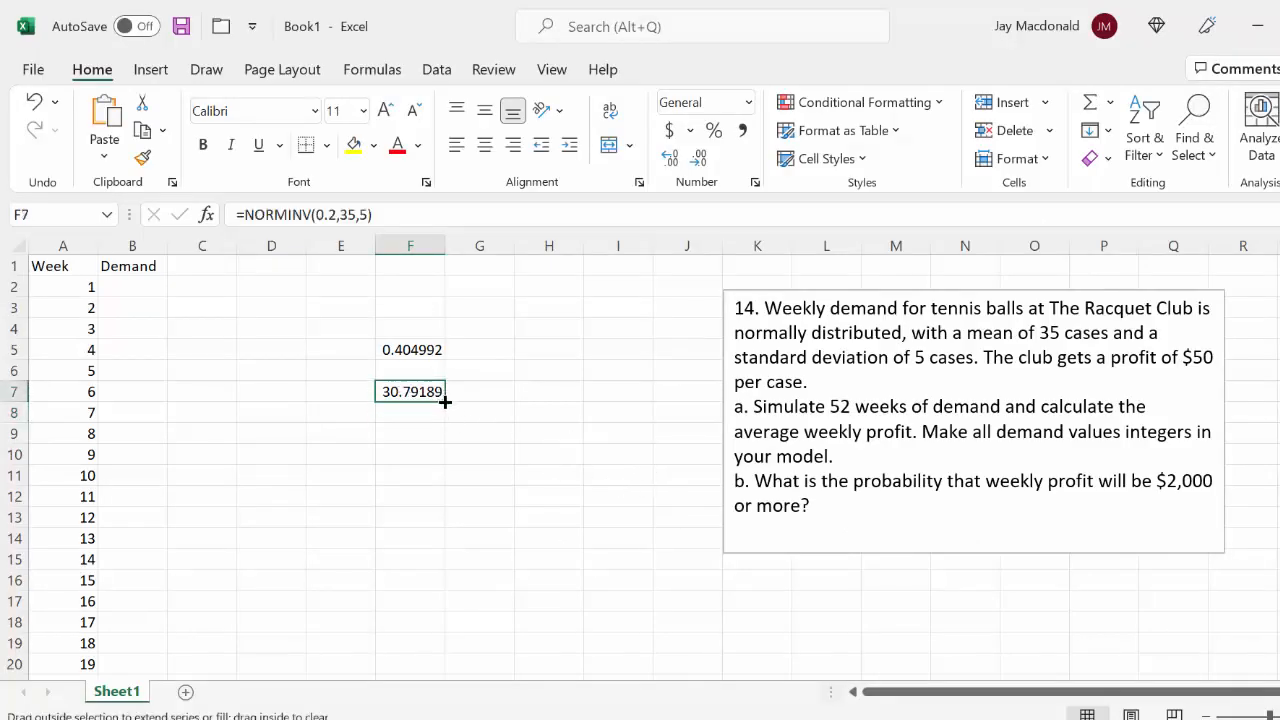
drag(443, 400, 443, 420)
click(397, 411)
double_click(397, 411)
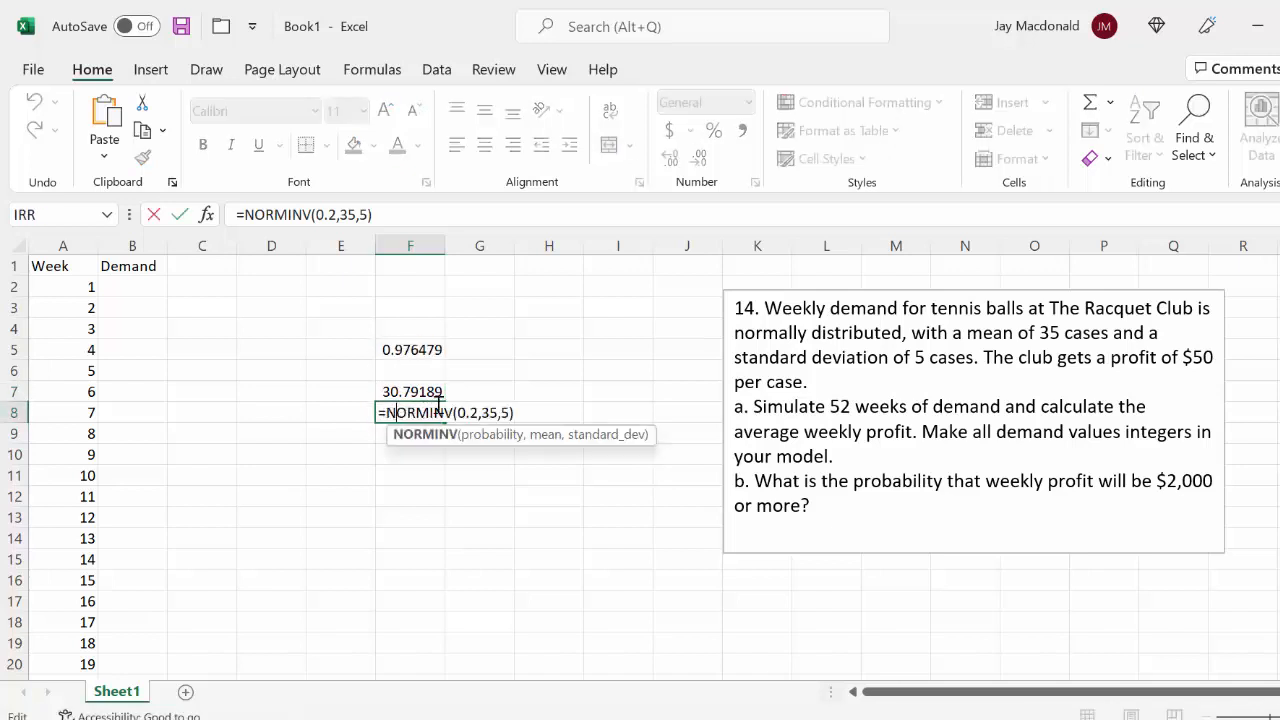
key(BackSpace)
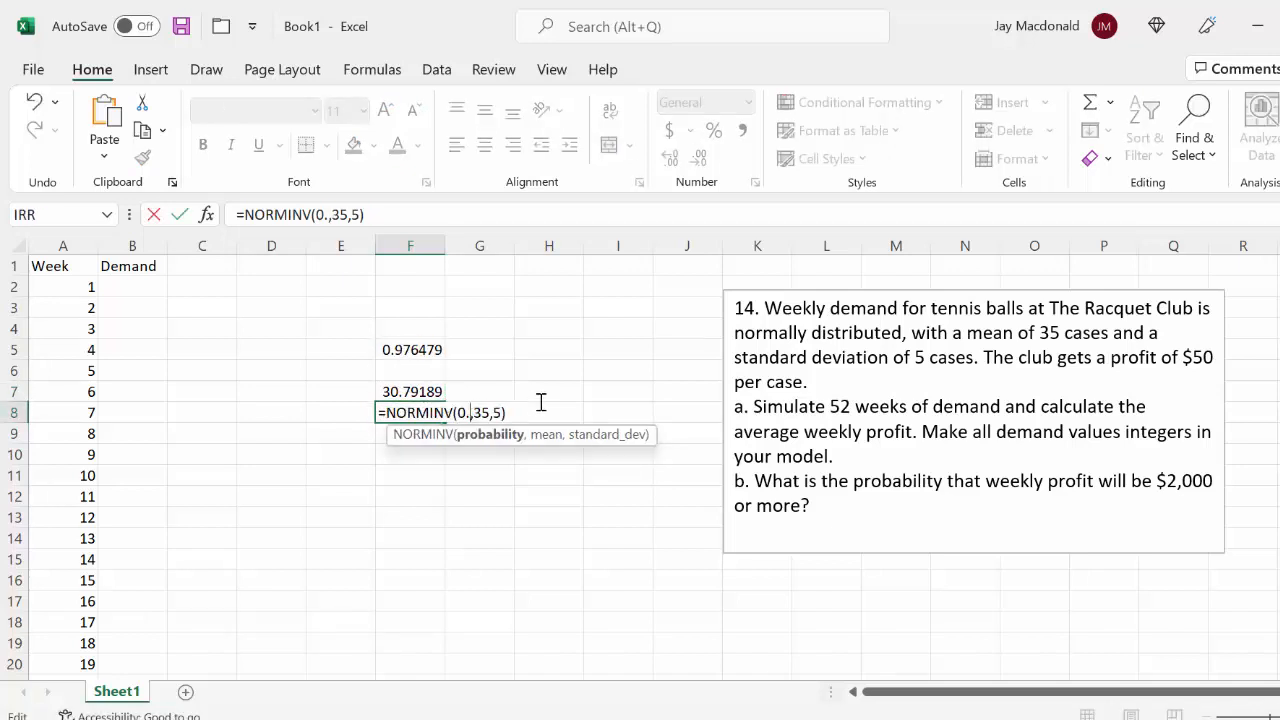
text(9)
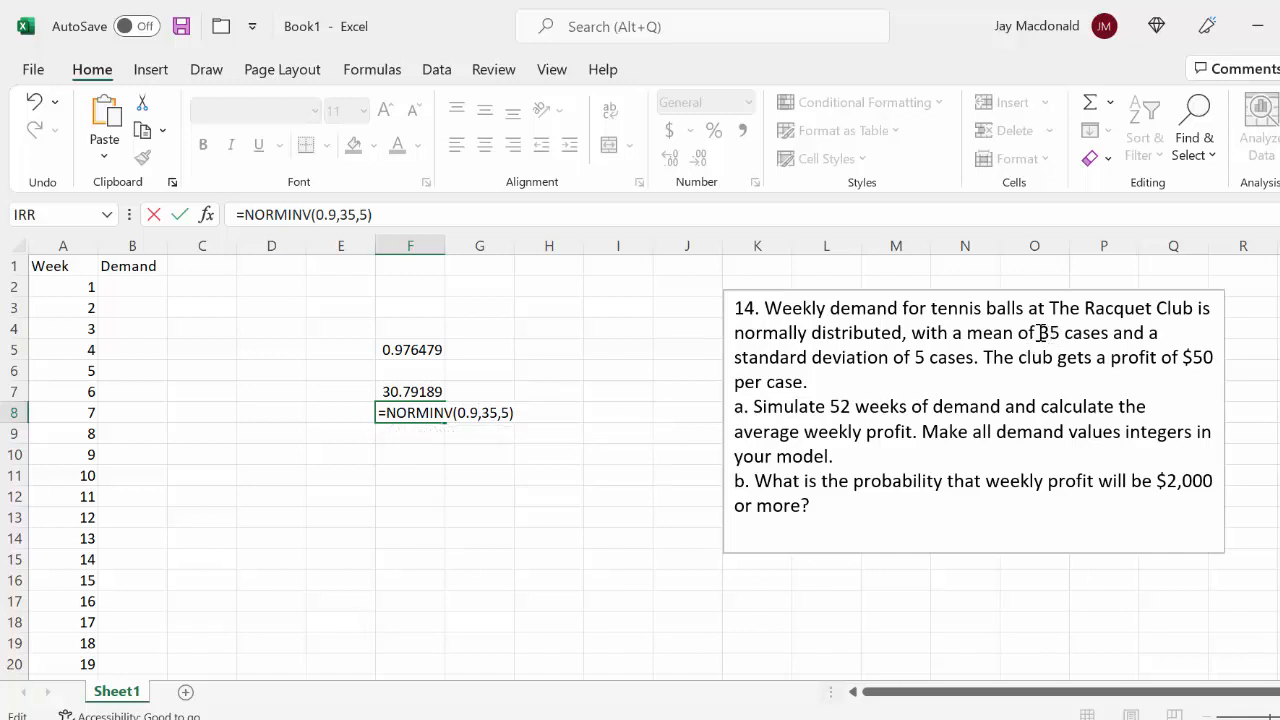
Highlight the mean of 35 in the problem text, check the 90th percentile sketch in OneNote, and return to Excel
drag(1038, 333, 1060, 333)
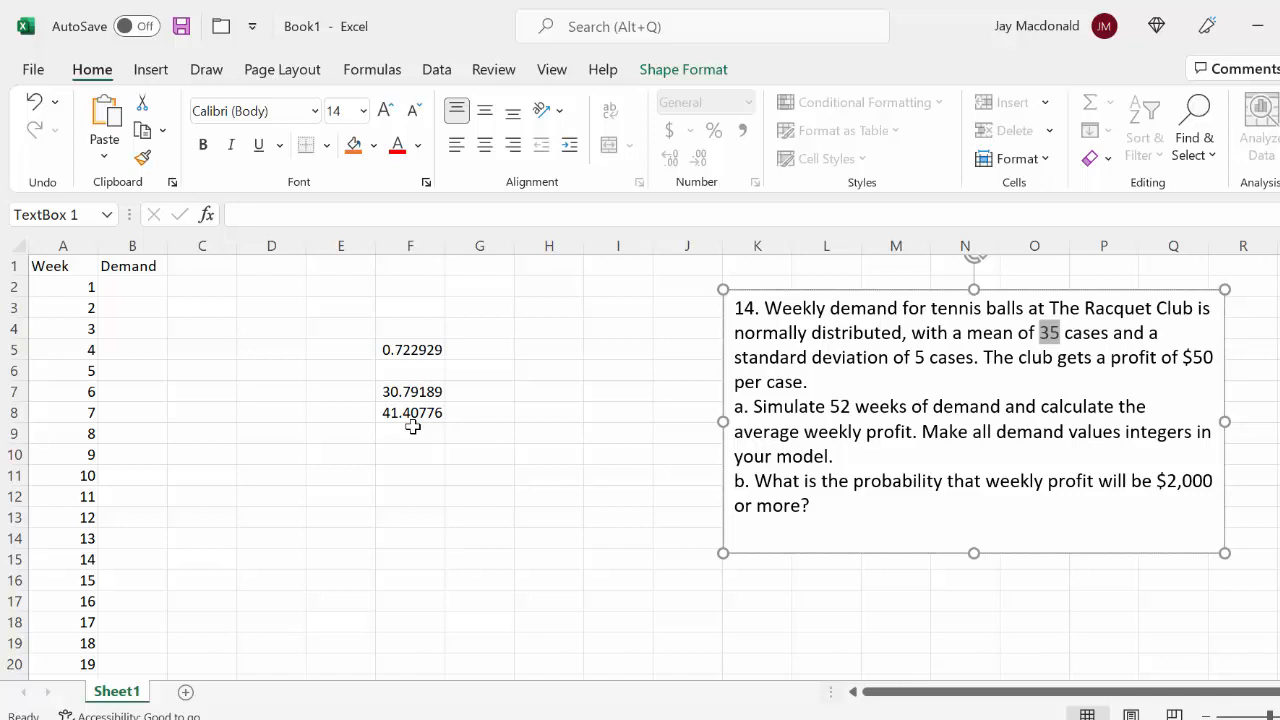
key(alt+Tab)
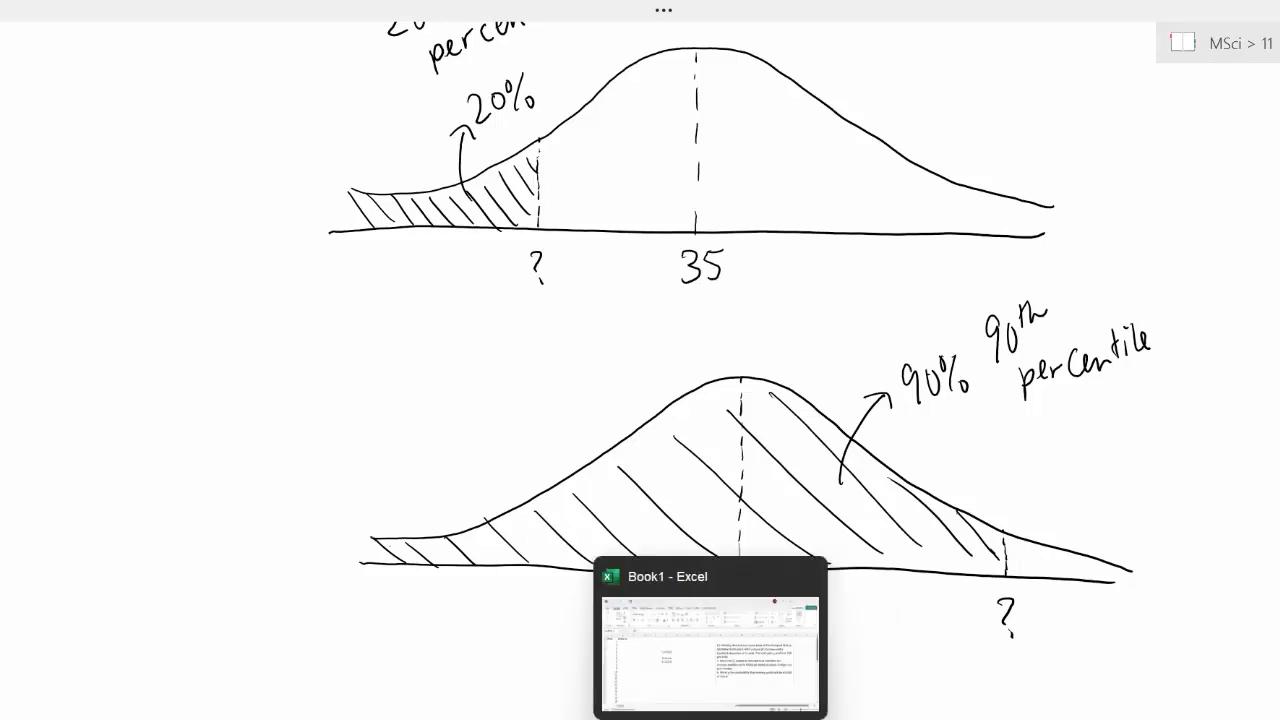
click(710, 718)
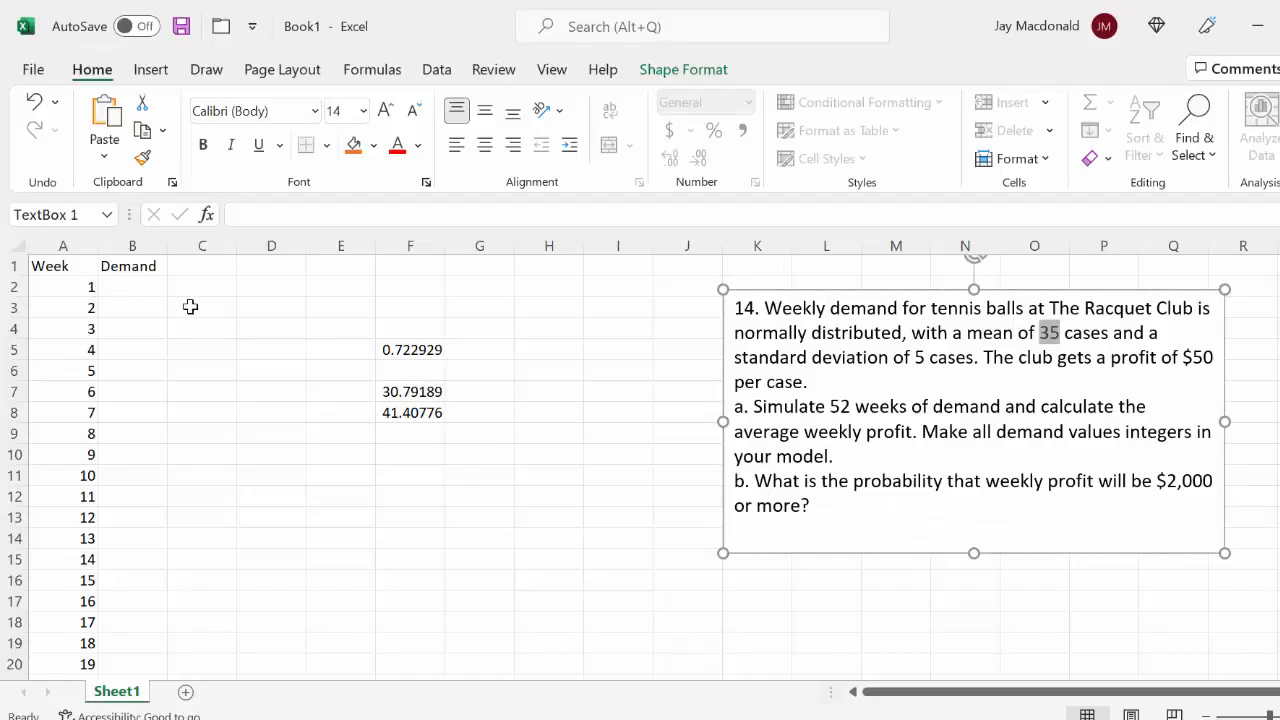
Replace the header in B1 with RAND() and enter the header Demand in C1
click(147, 268)
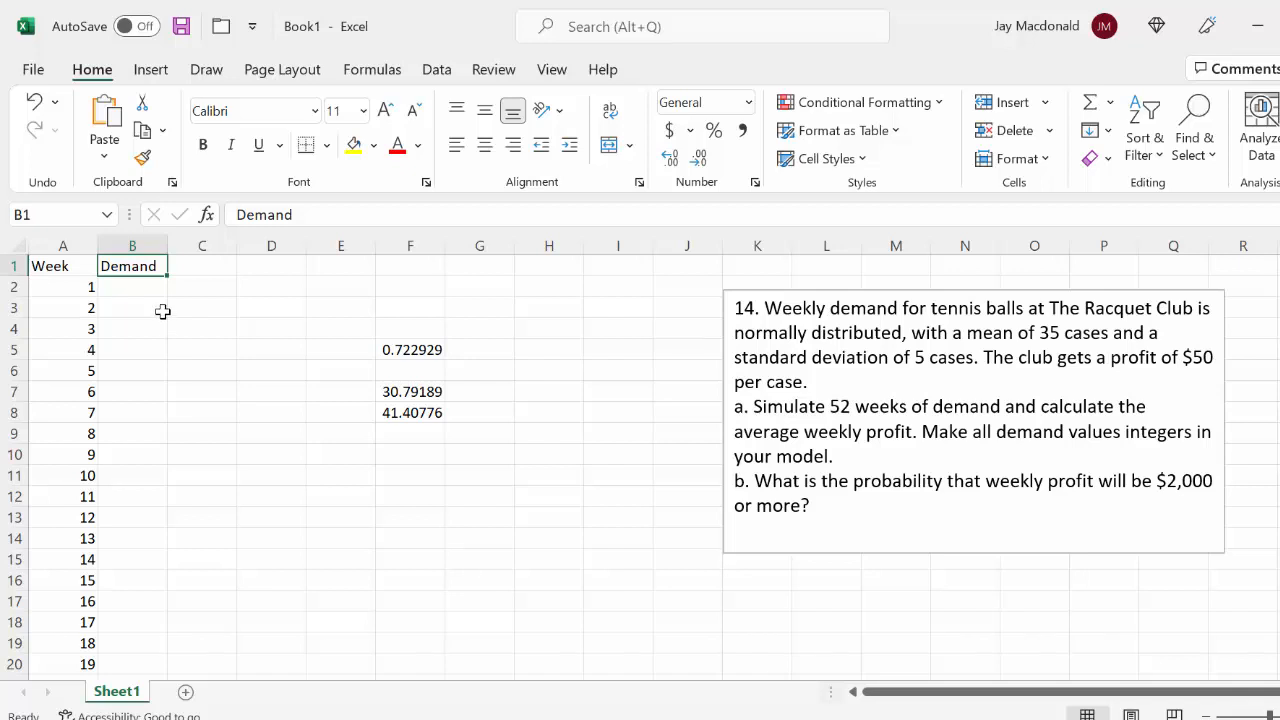
key(Delete)
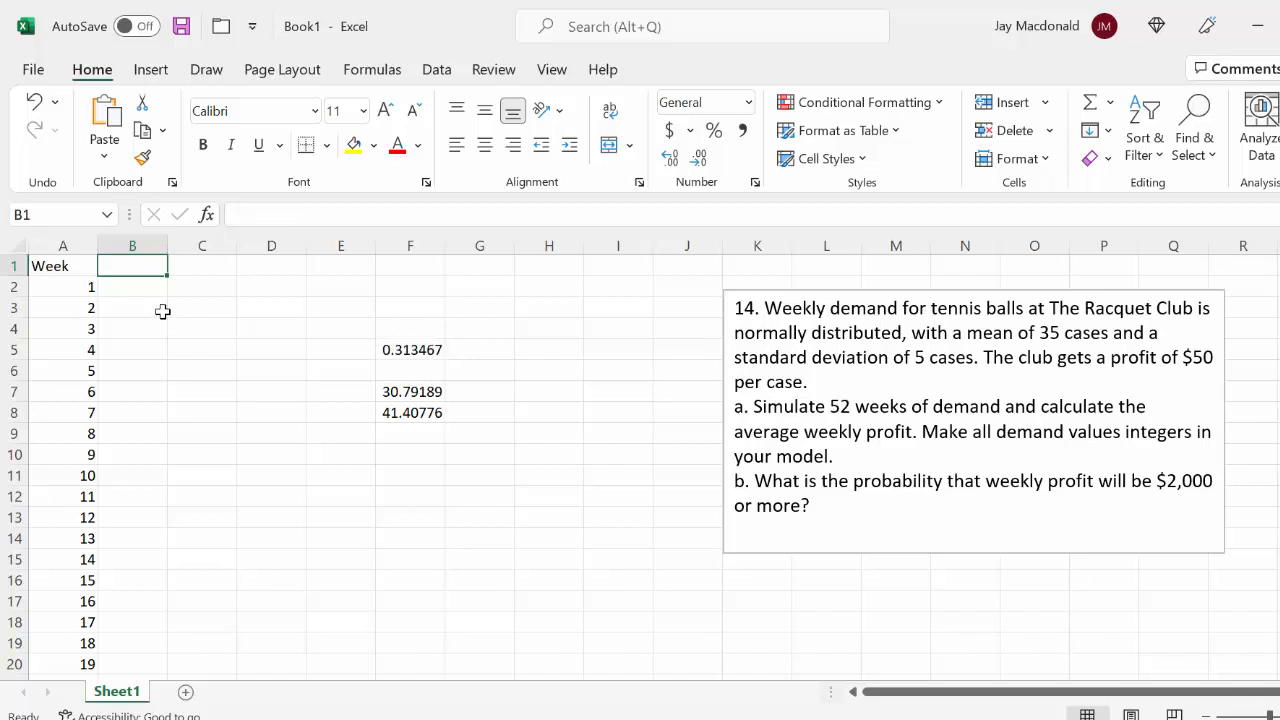
double_click(131, 269)
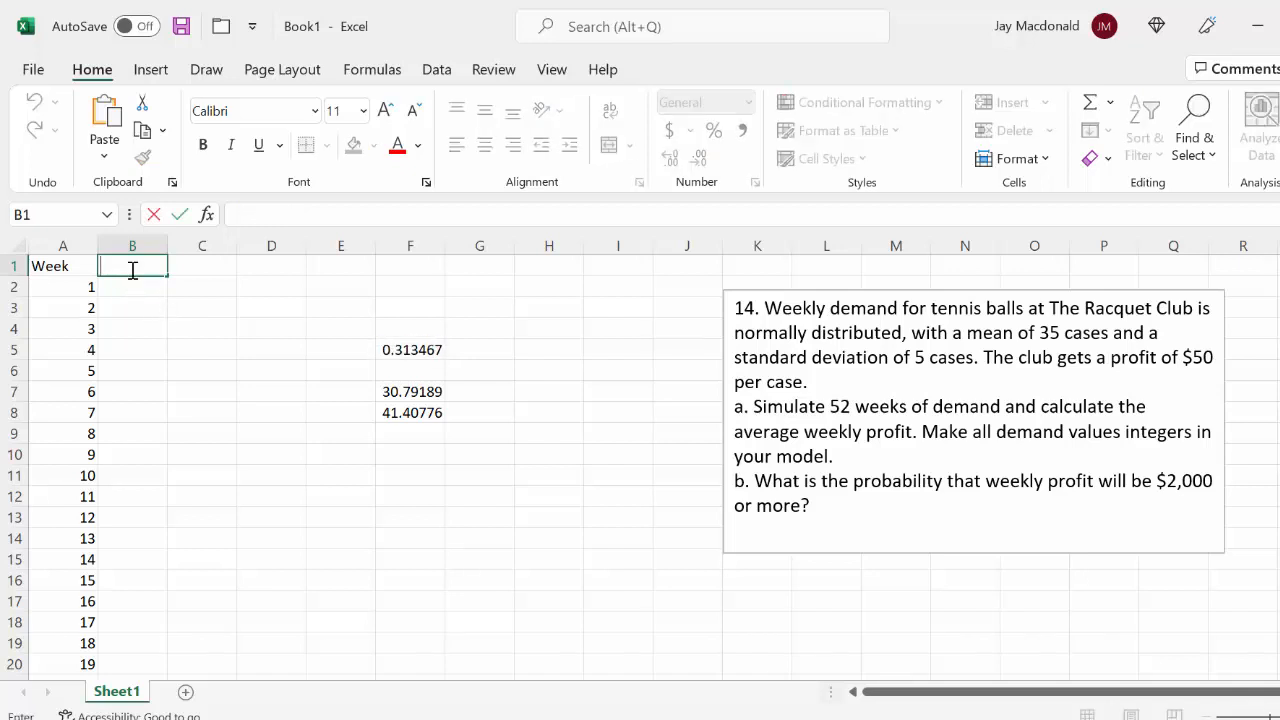
text(RAND())
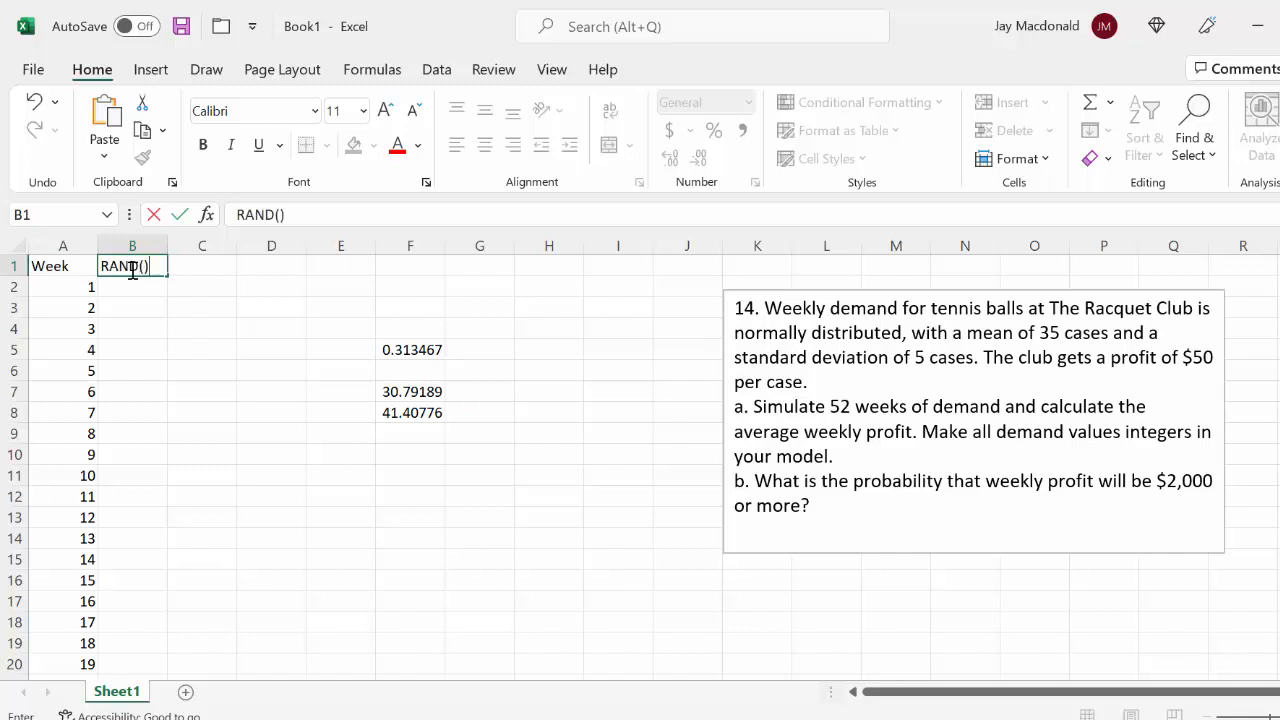
click(204, 262)
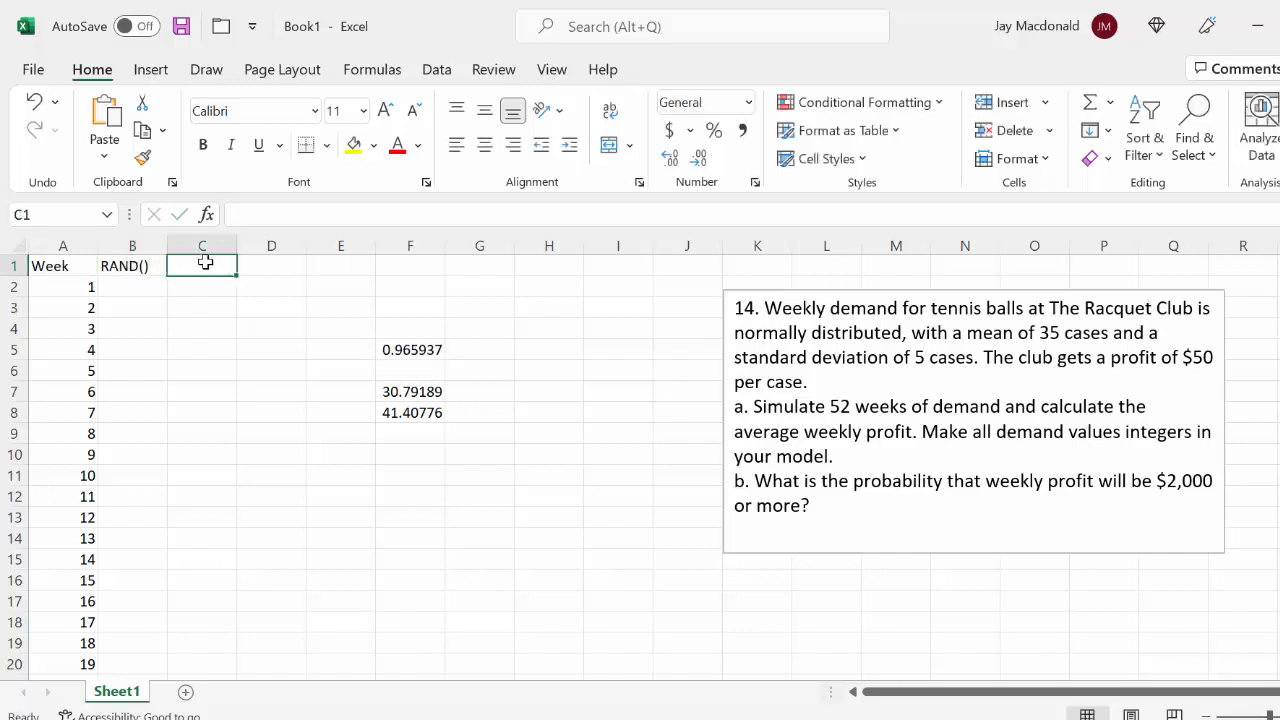
text(mand)
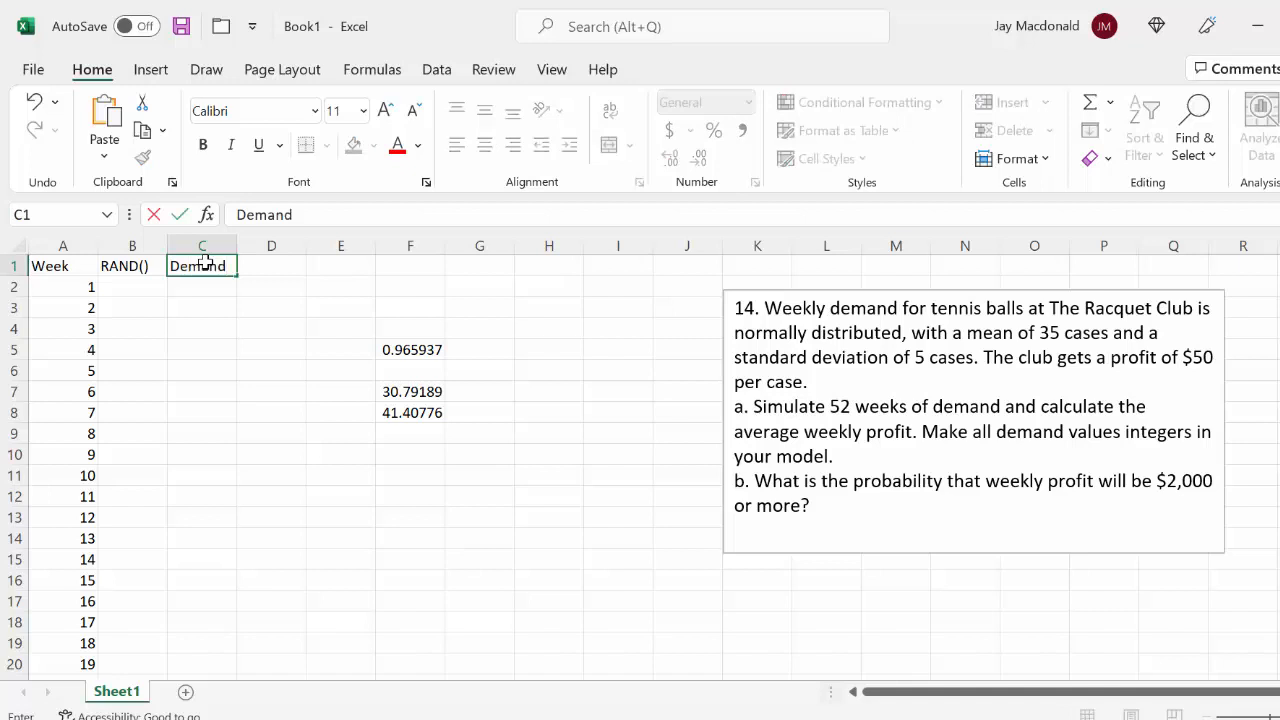
key(Return)
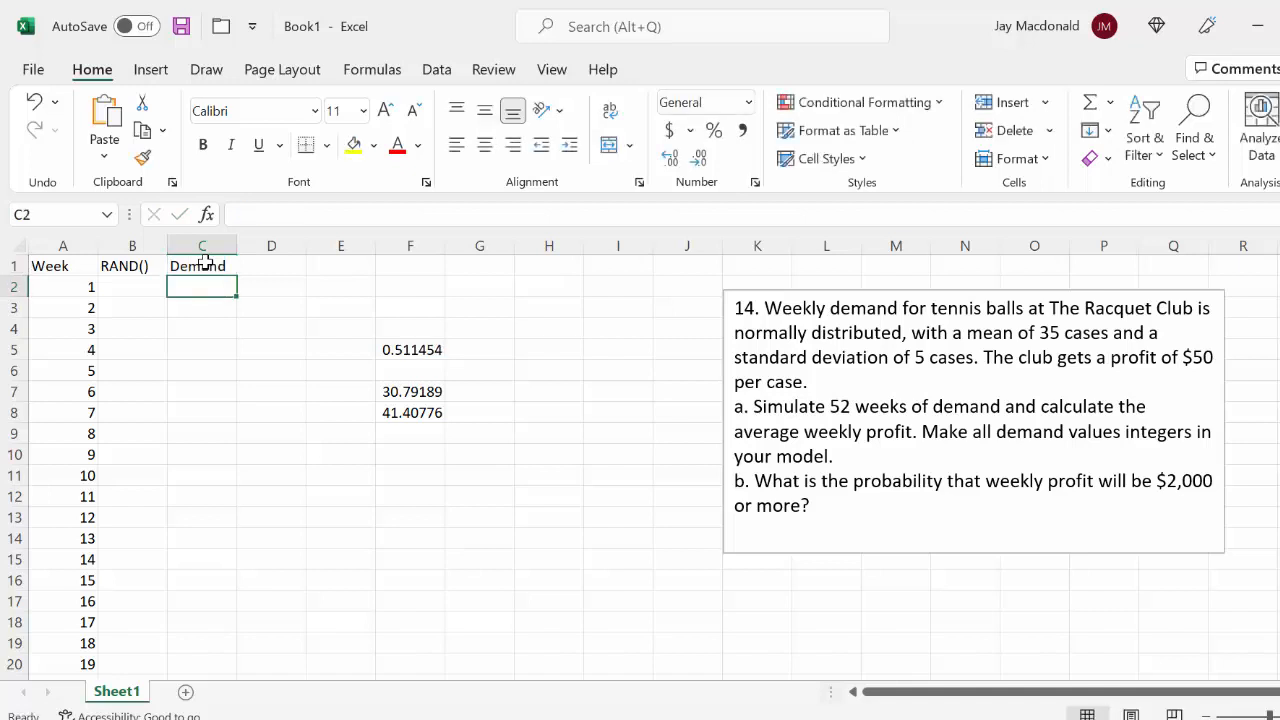
Generate the random number for week 1 in B2 with the formula =RAND()
click(121, 288)
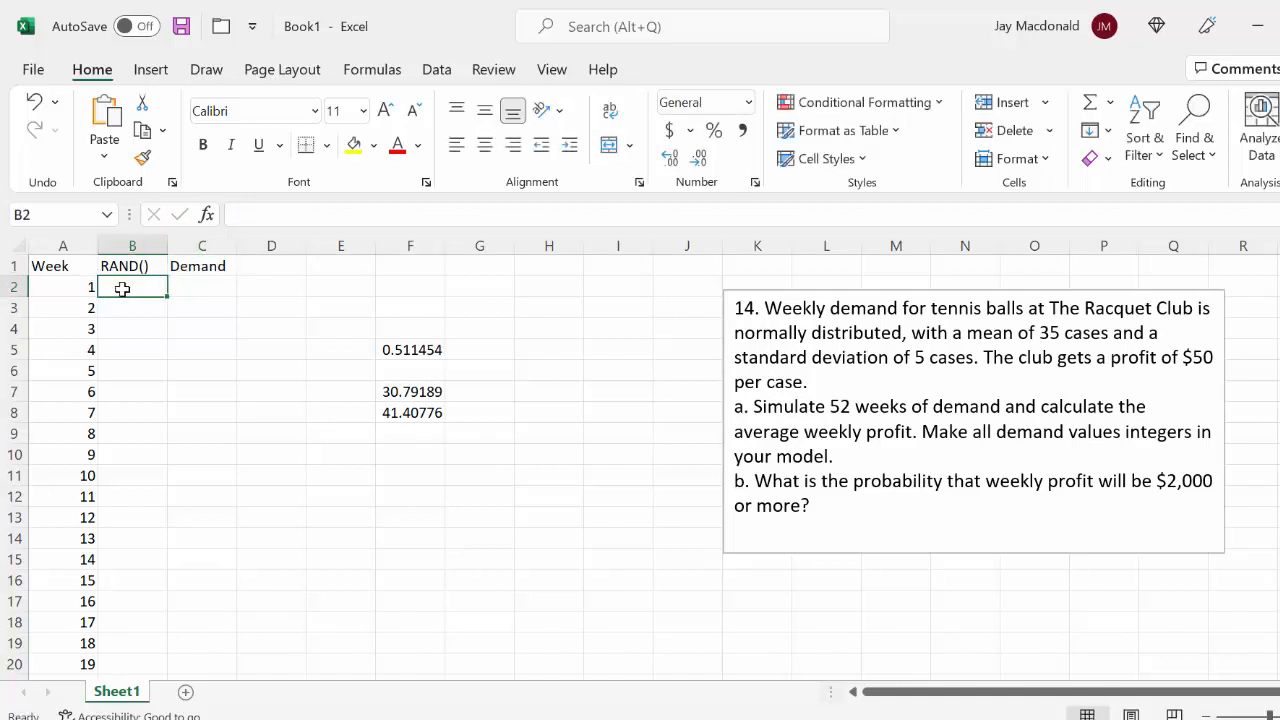
text(=)
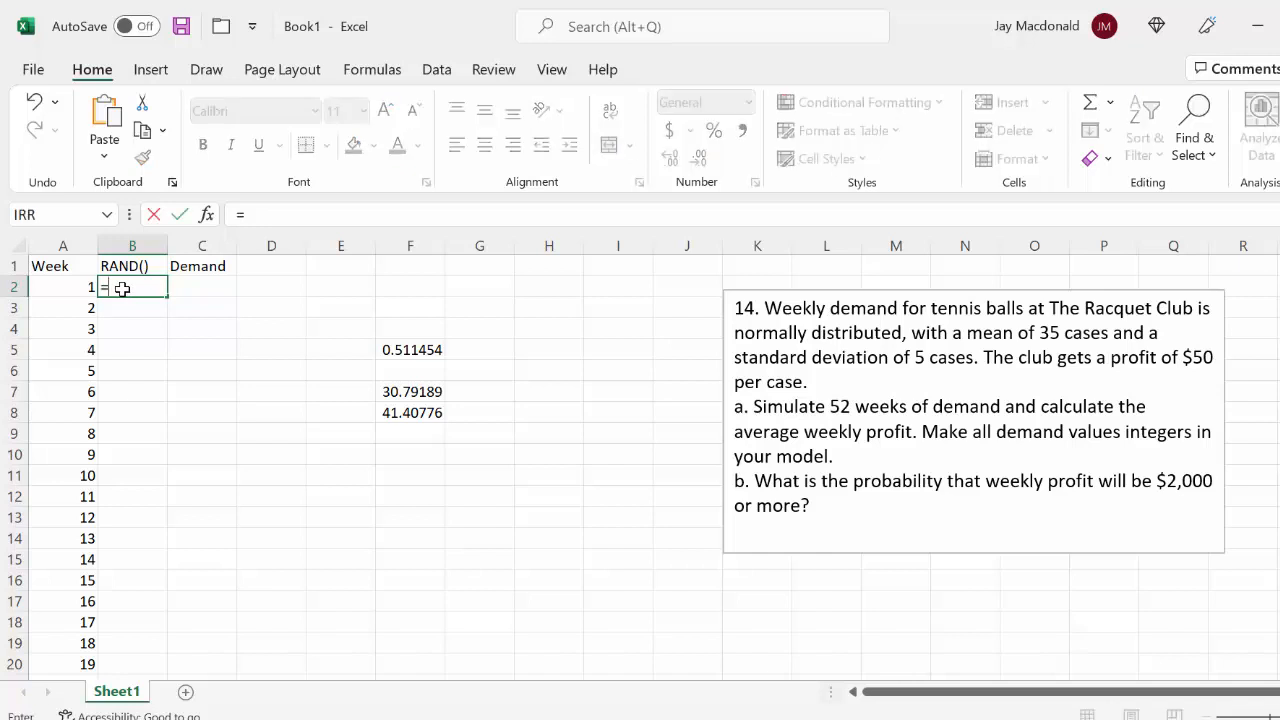
text(RA)
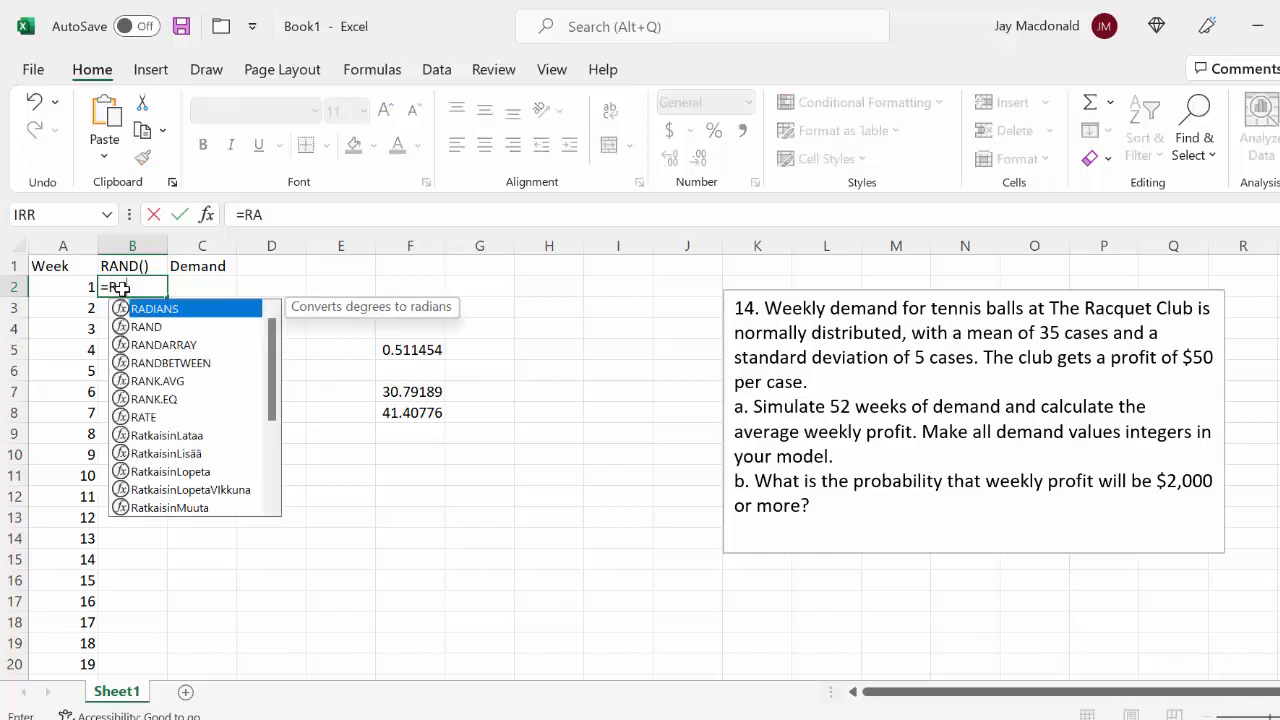
text(ND)
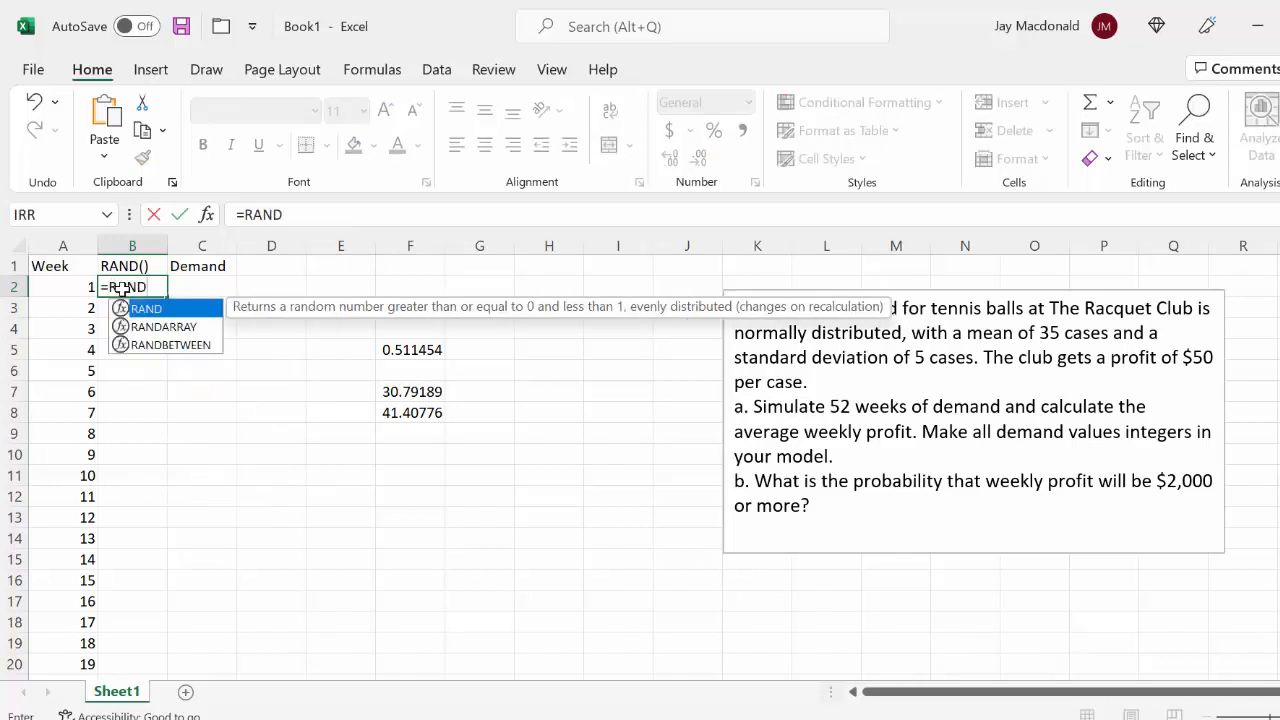
text(())
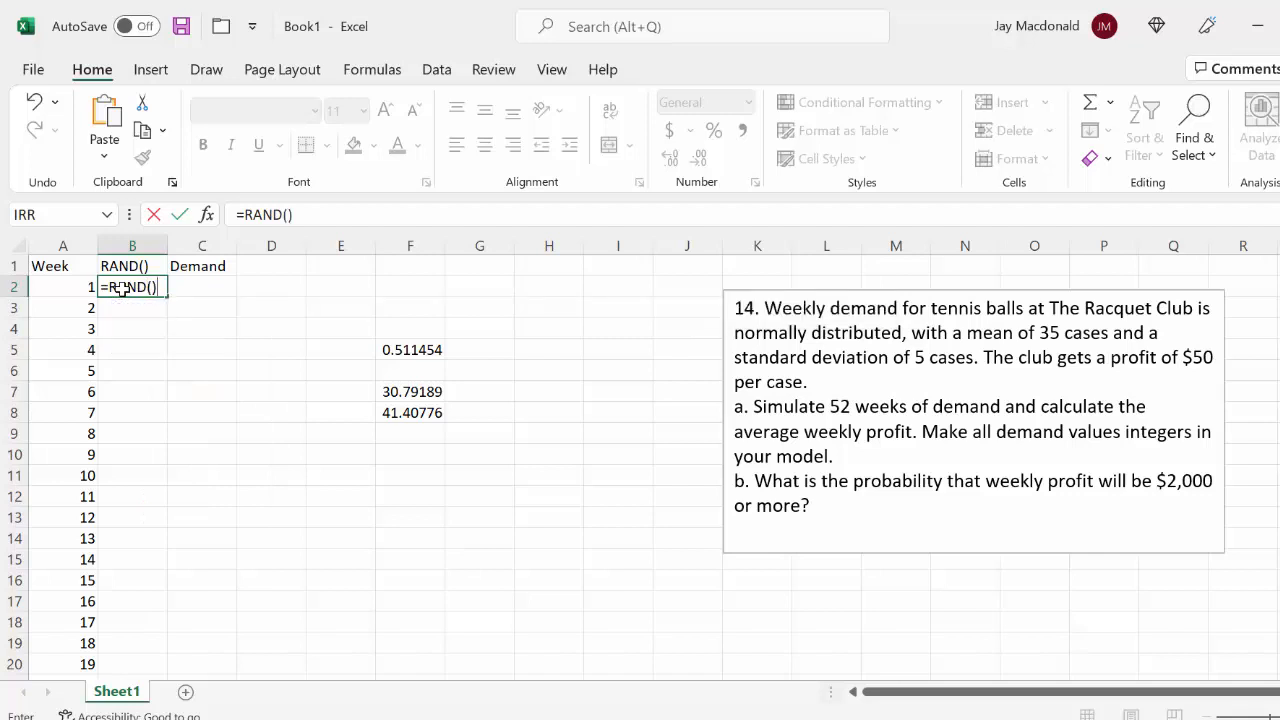
key(Return)
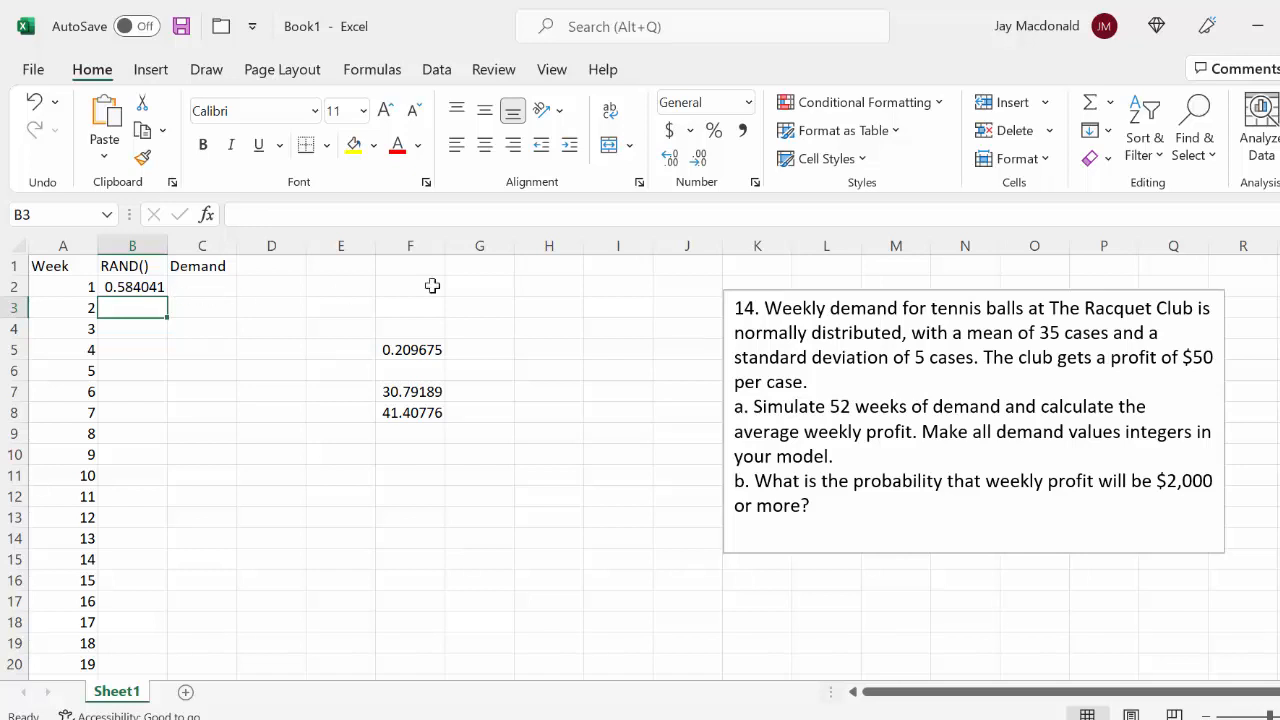
Highlight the mean and standard deviation in the problem text, and fill the RAND formula from B2 down for all listed weeks
drag(1031, 333, 972, 358)
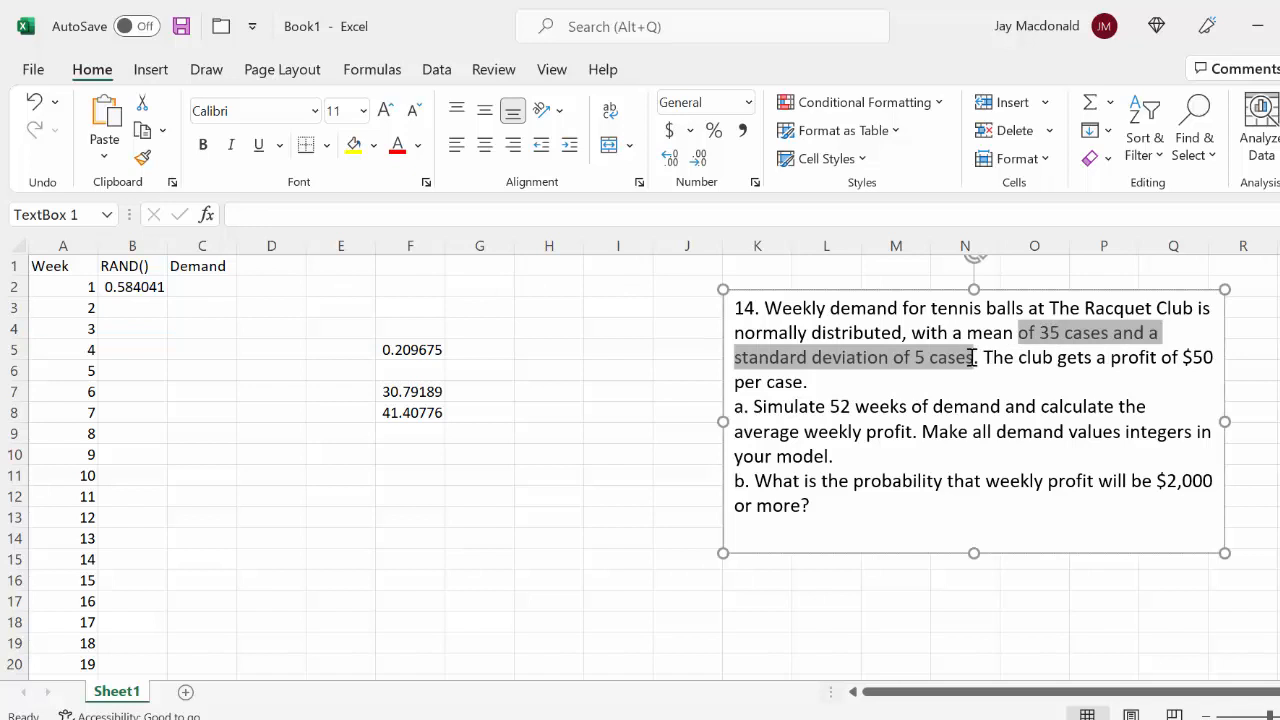
drag(972, 358, 150, 287)
click(150, 287)
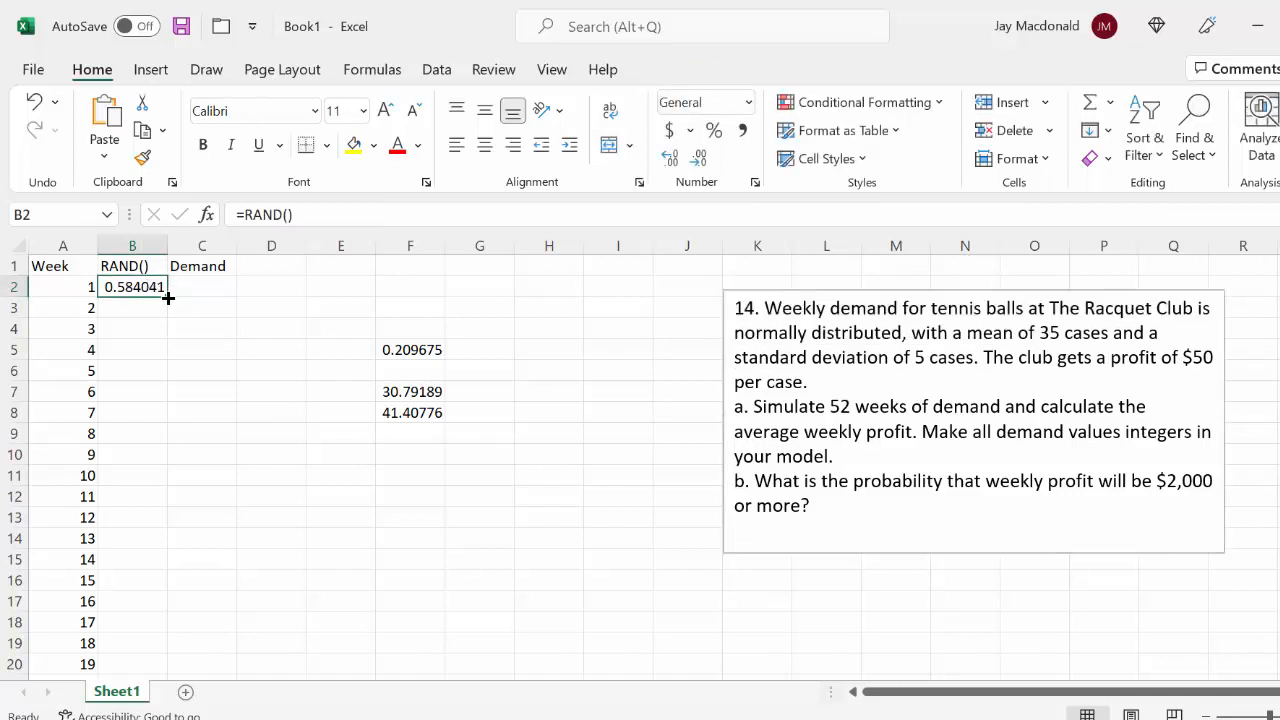
double_click(168, 298)
Calculate week 1 demand in C2 with =NORMINV(B2,35,5) and fill the formula down the Demand column
click(220, 284)
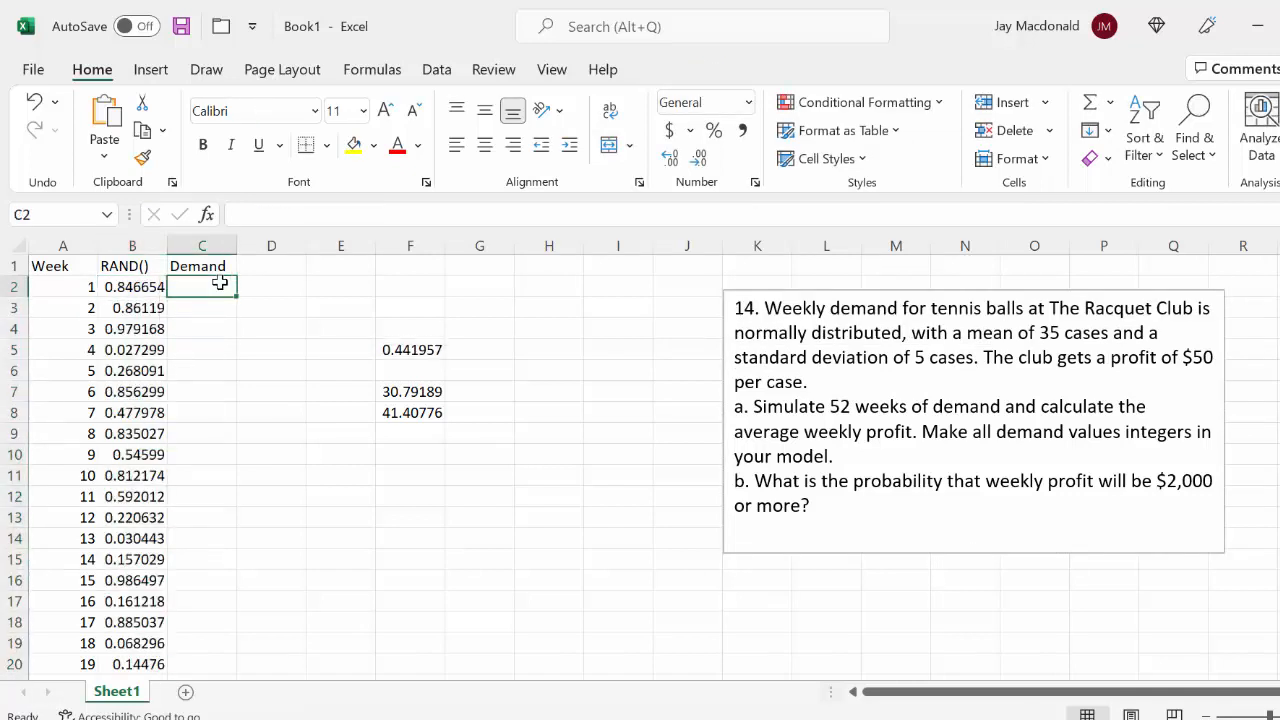
double_click(221, 284)
text(=)
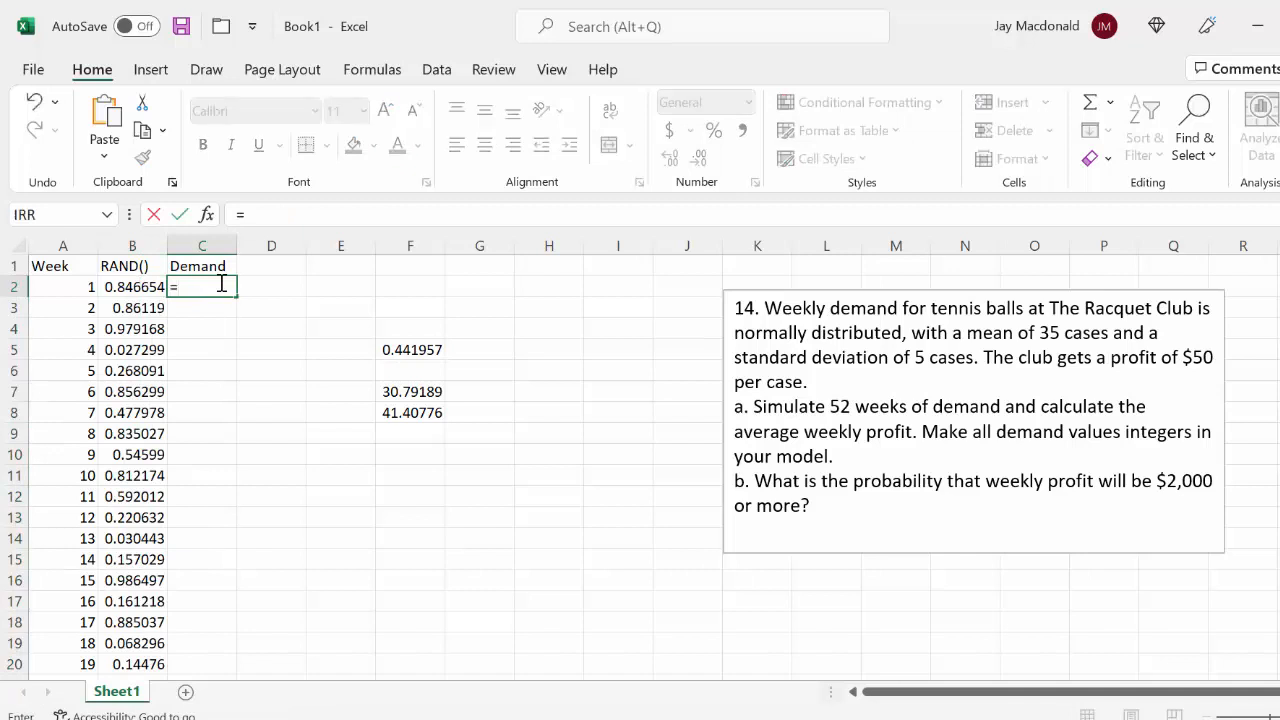
text(N)
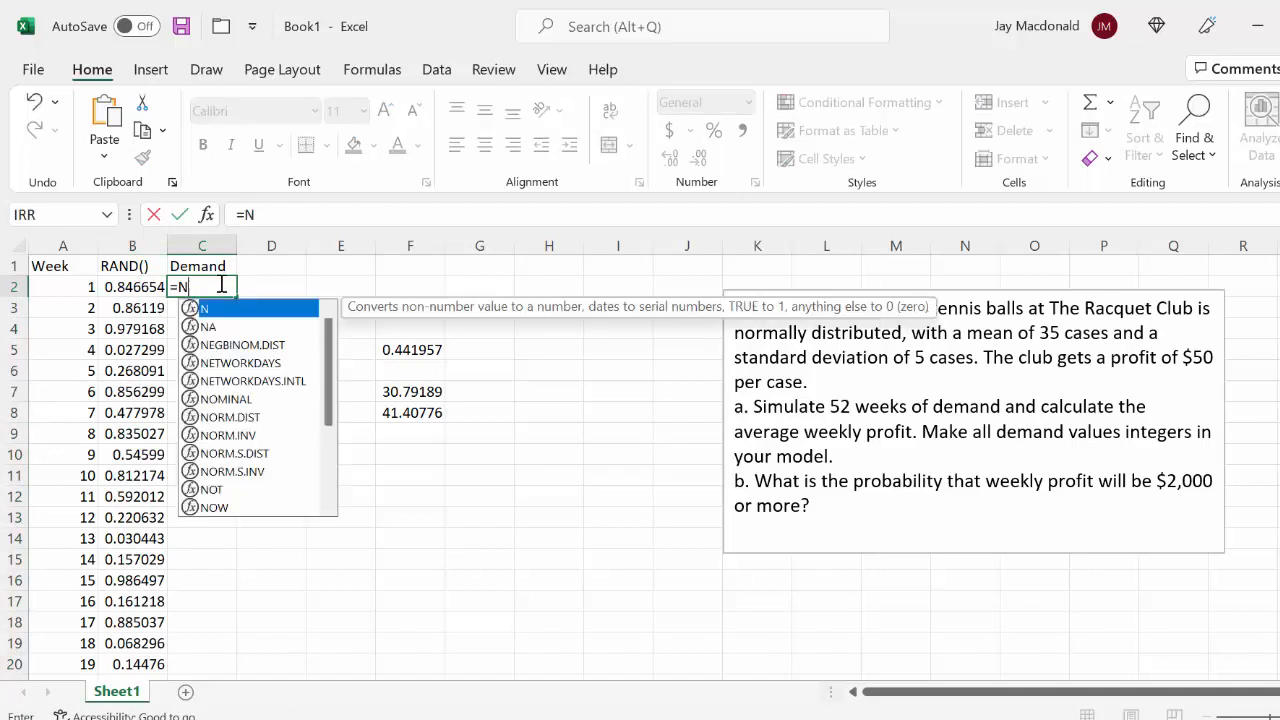
text(ORMINV()
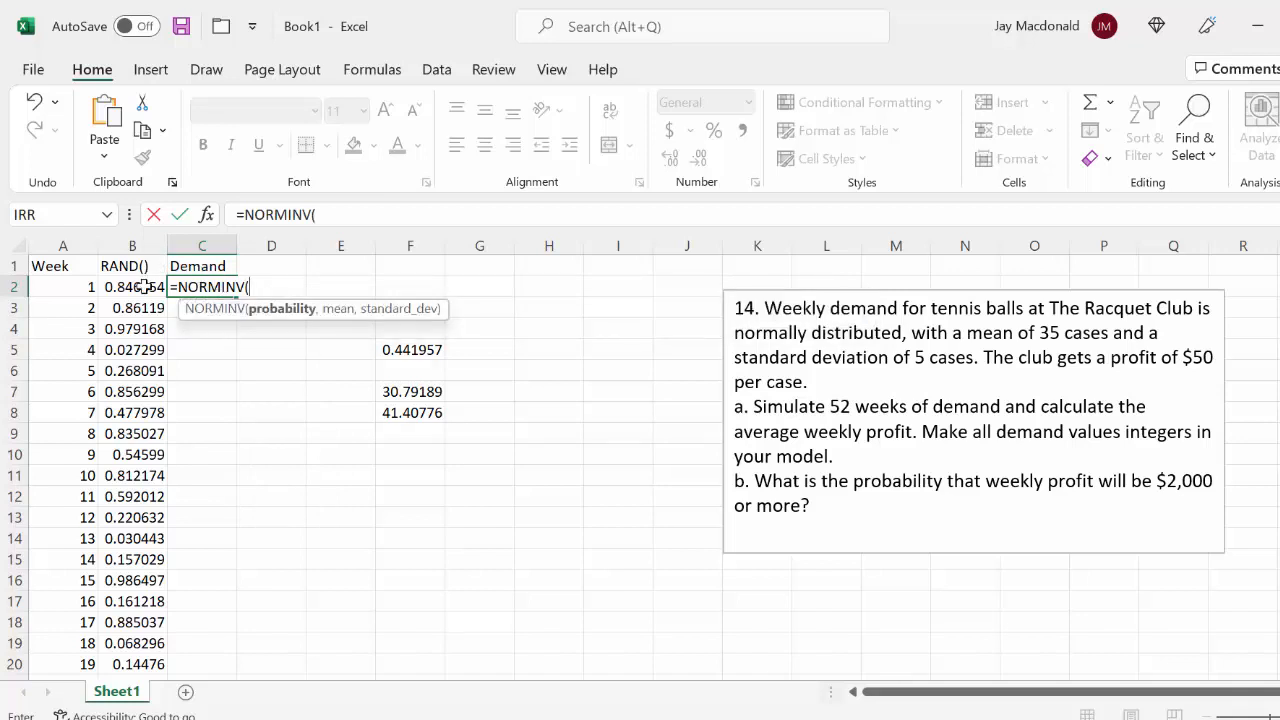
click(145, 287)
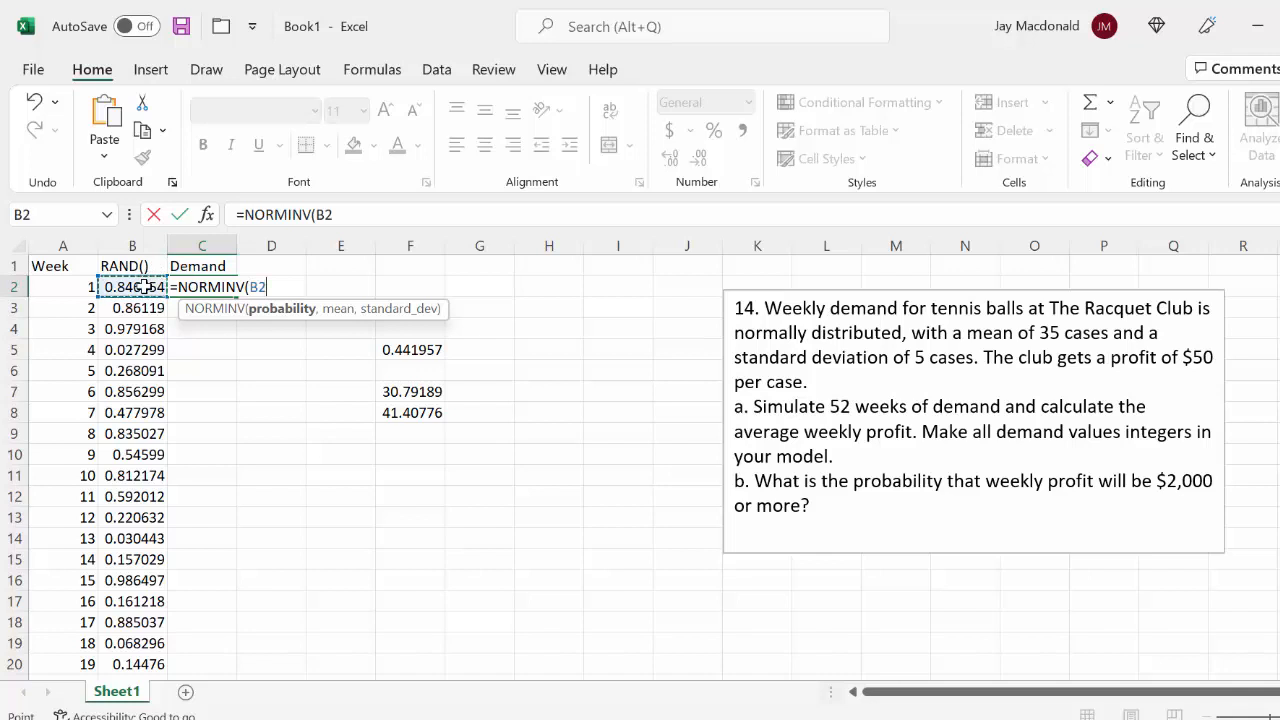
text(,)
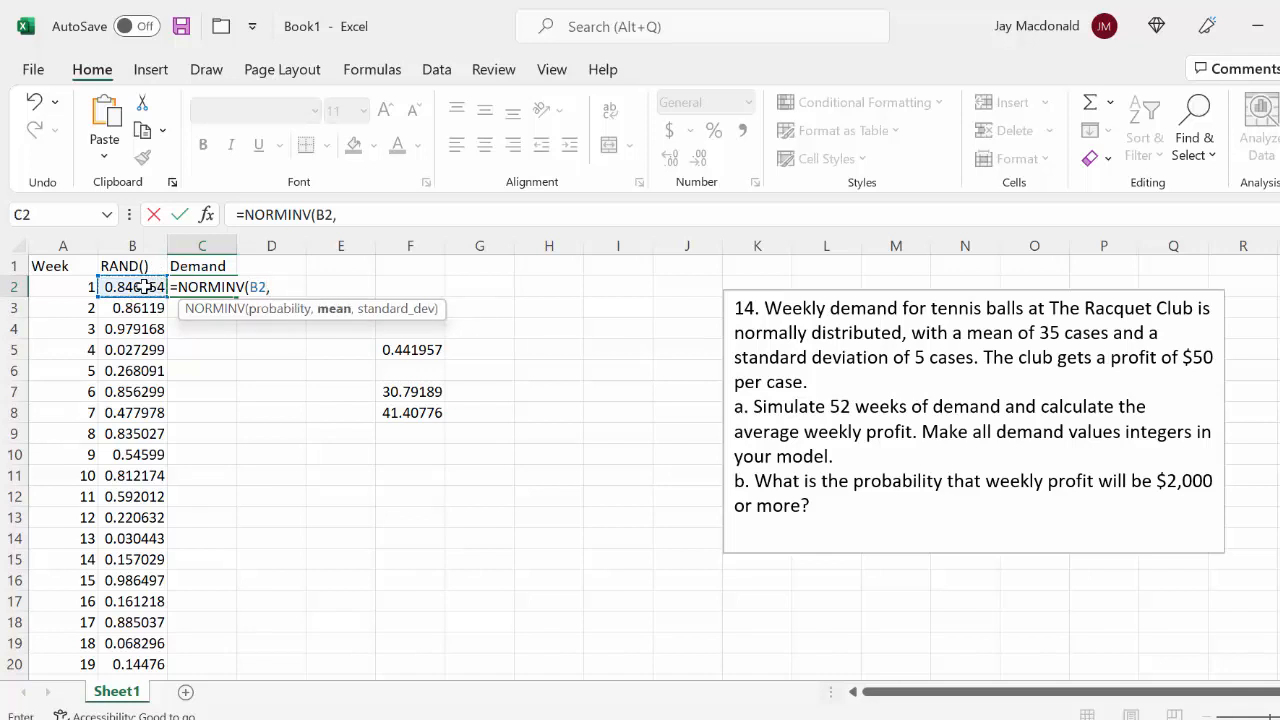
text(35,)
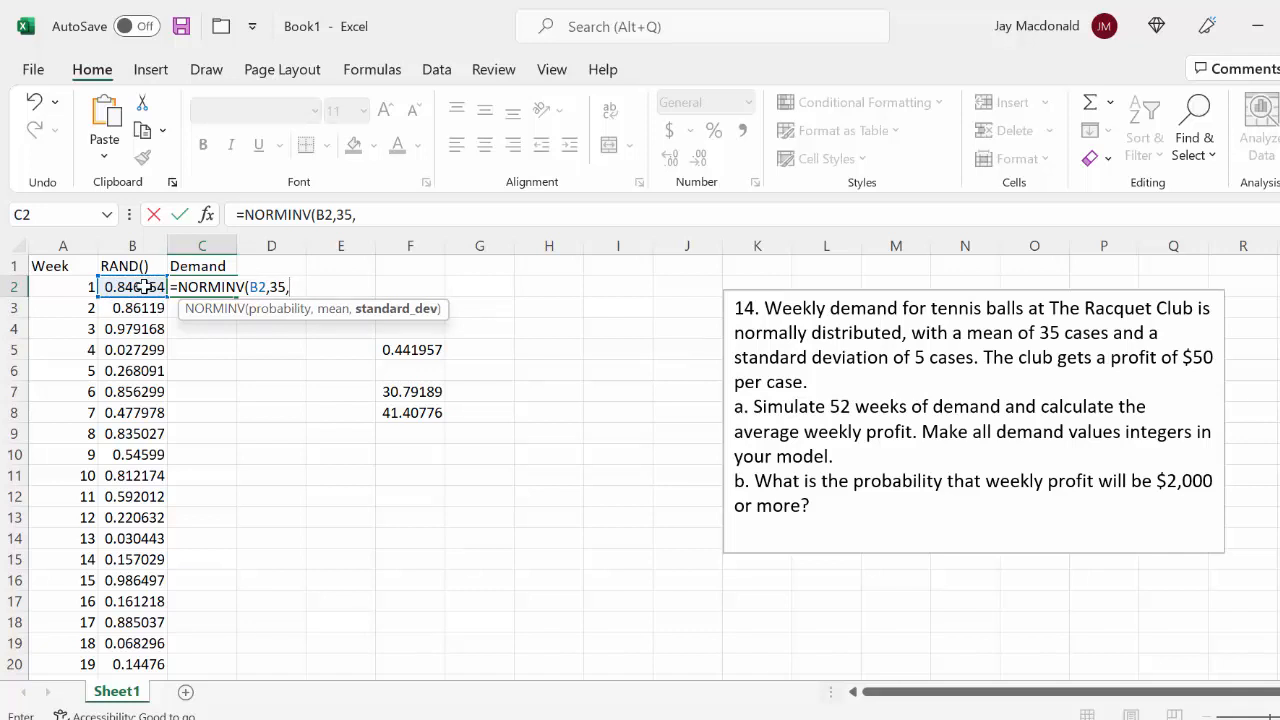
text(5))
key(Return)
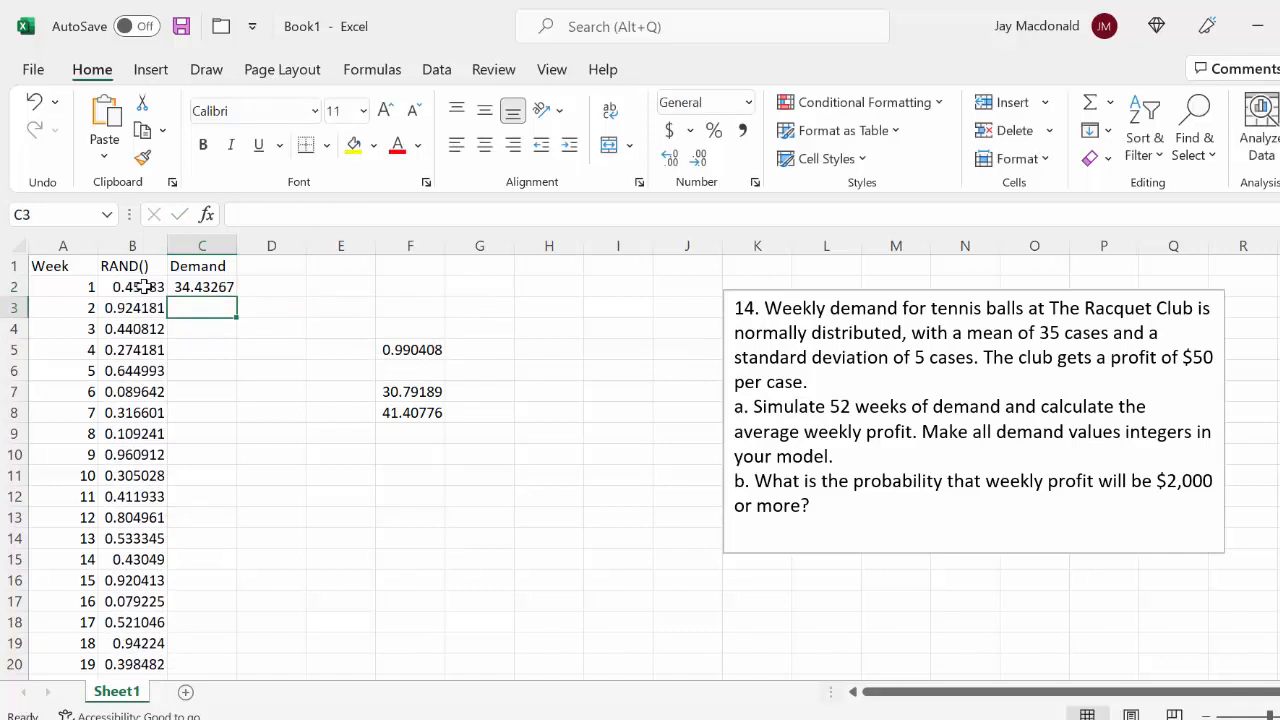
click(226, 287)
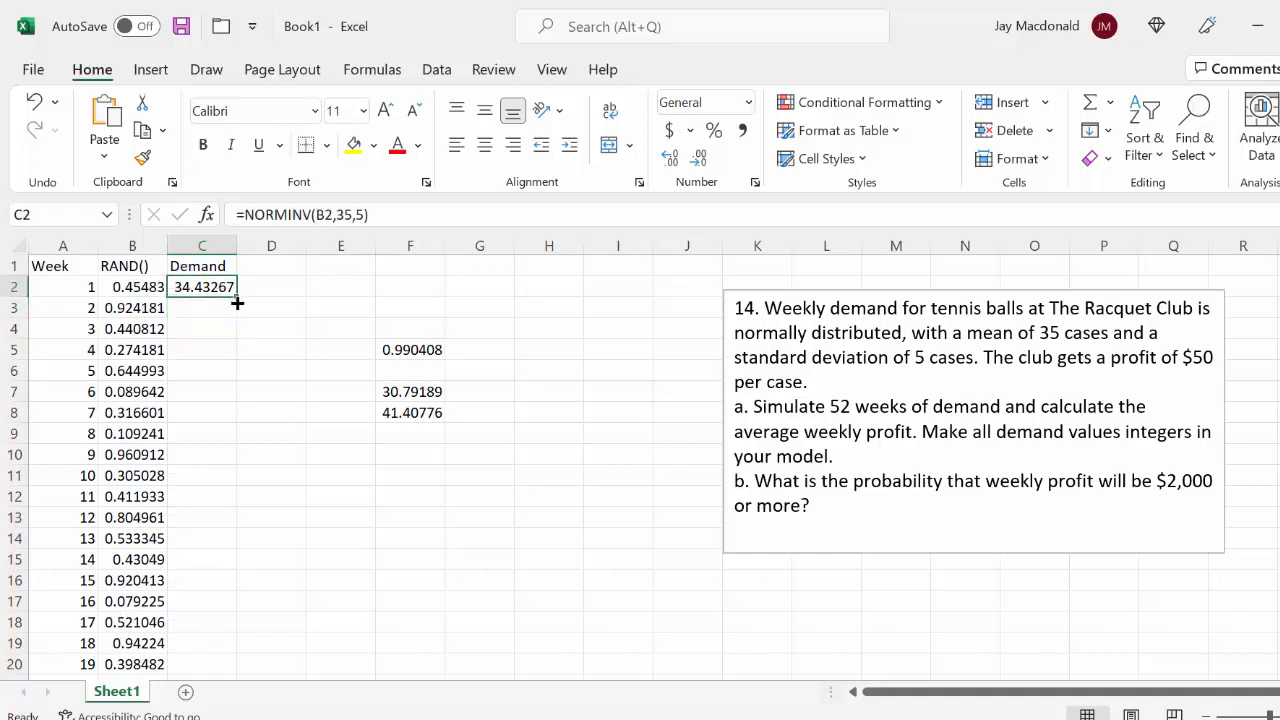
double_click(240, 297)
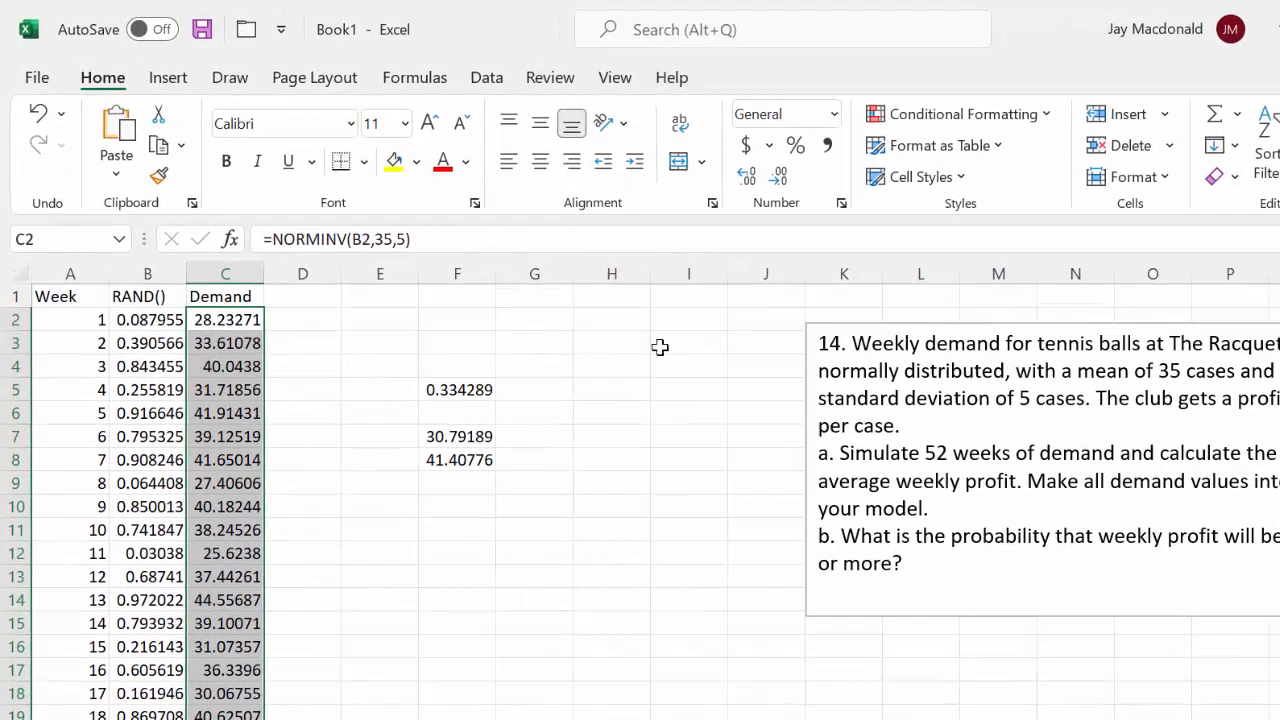
Highlight the requirement in the problem text to make all demand values integers
click(1035, 485)
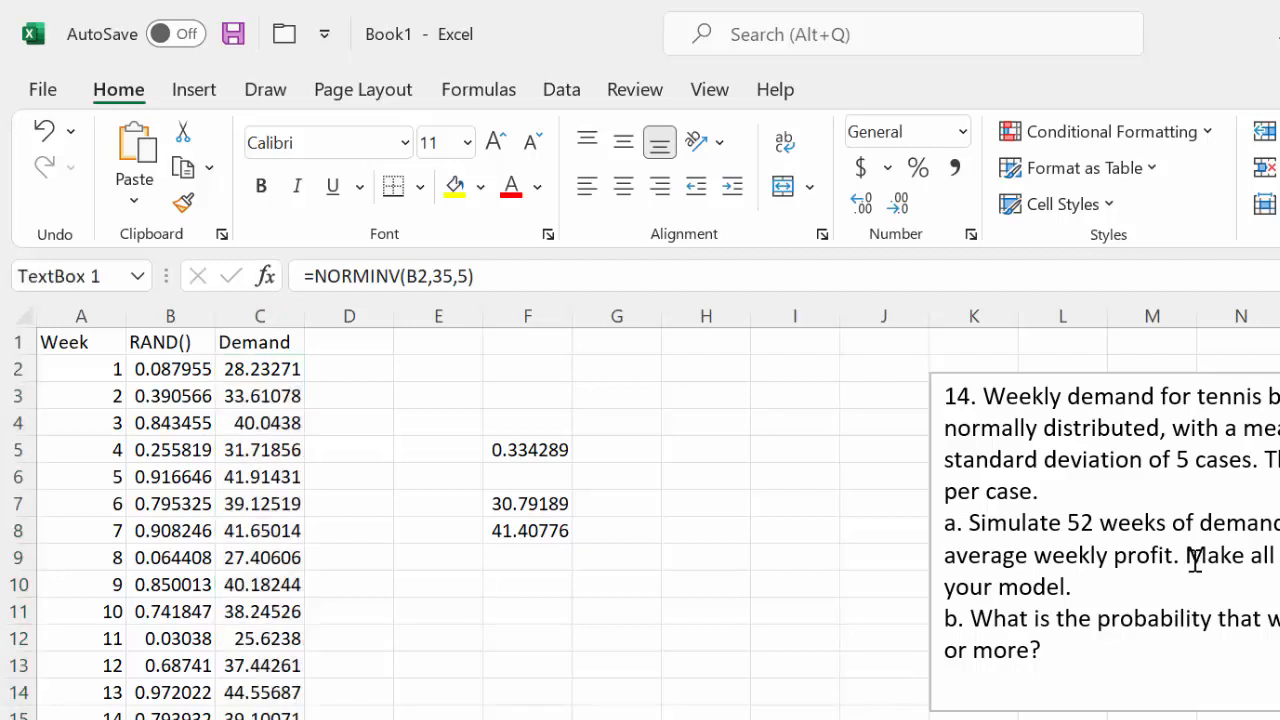
drag(1195, 557, 1069, 590)
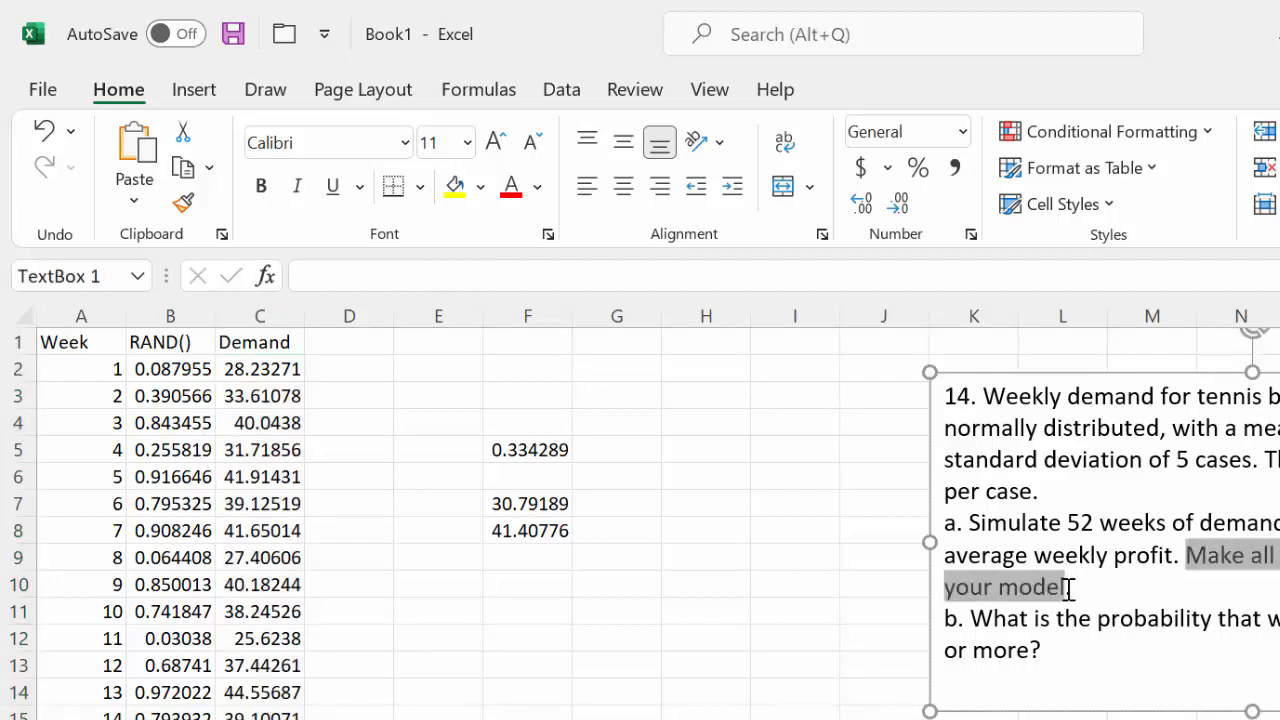
drag(1069, 590, 258, 452)
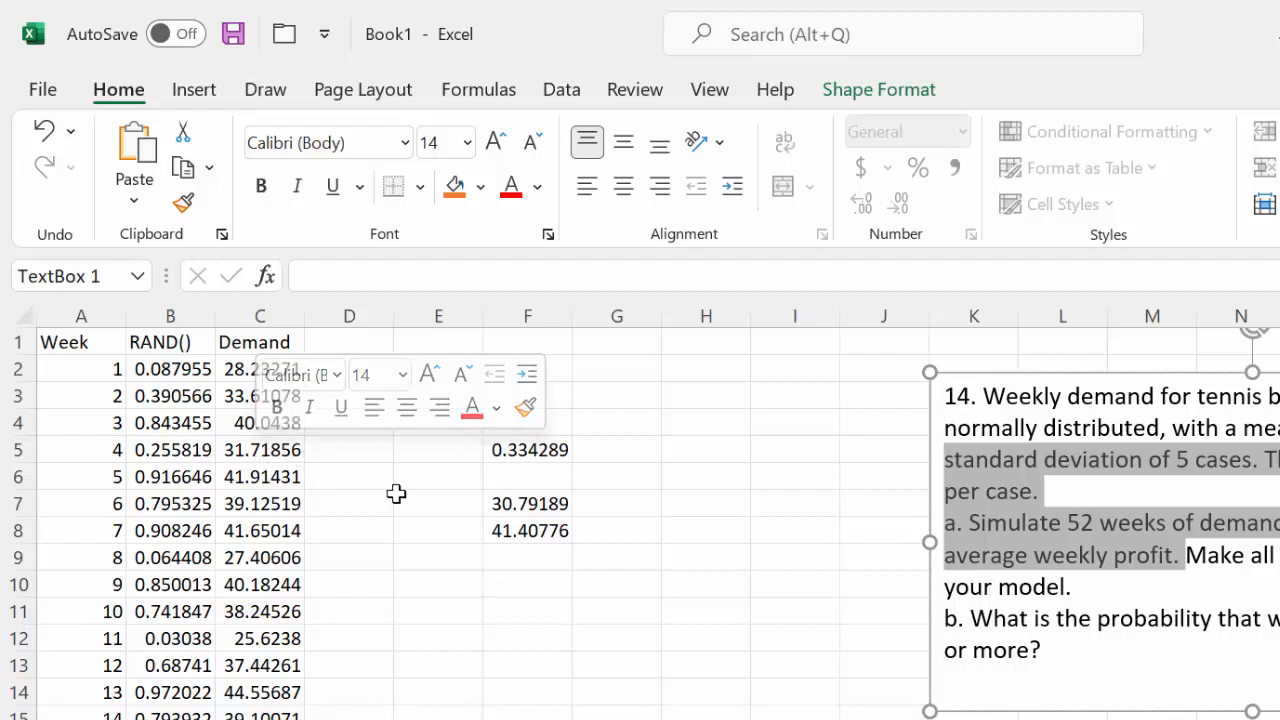
Round the demand in C2 to whole numbers with =ROUND(NORMINV(B2,35,5),0) and fill it down the Demand column
click(228, 370)
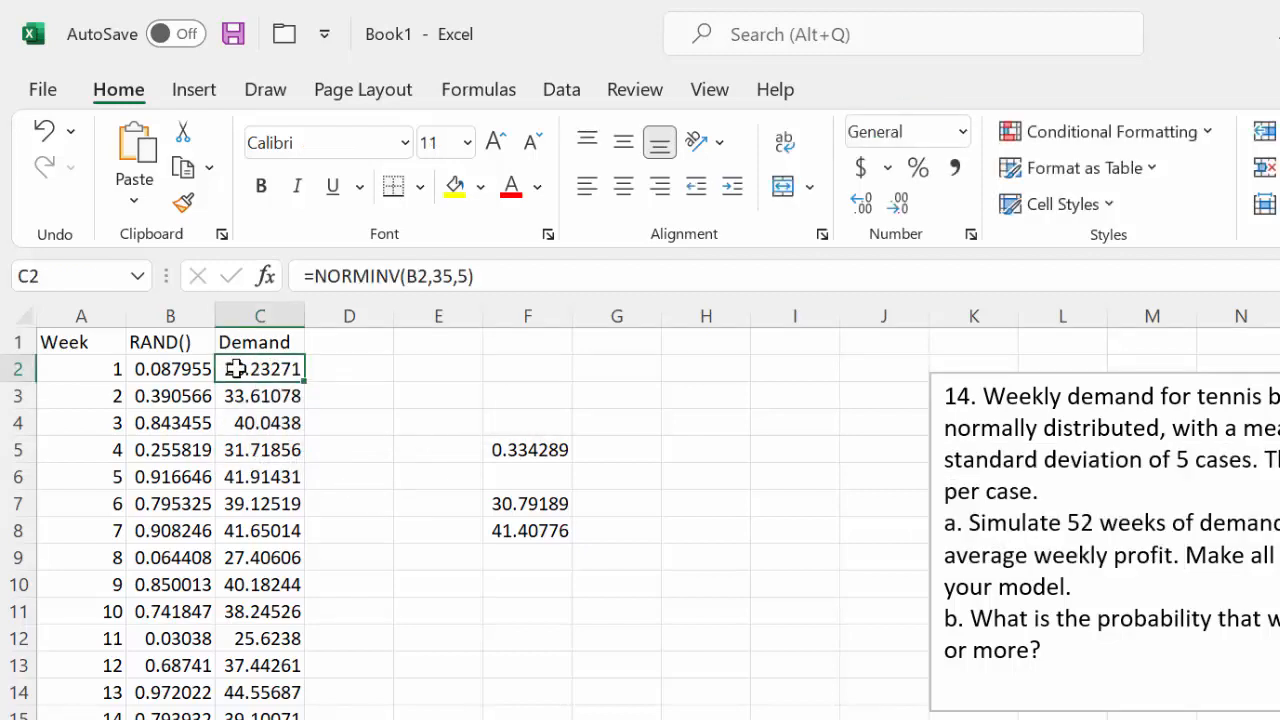
double_click(229, 369)
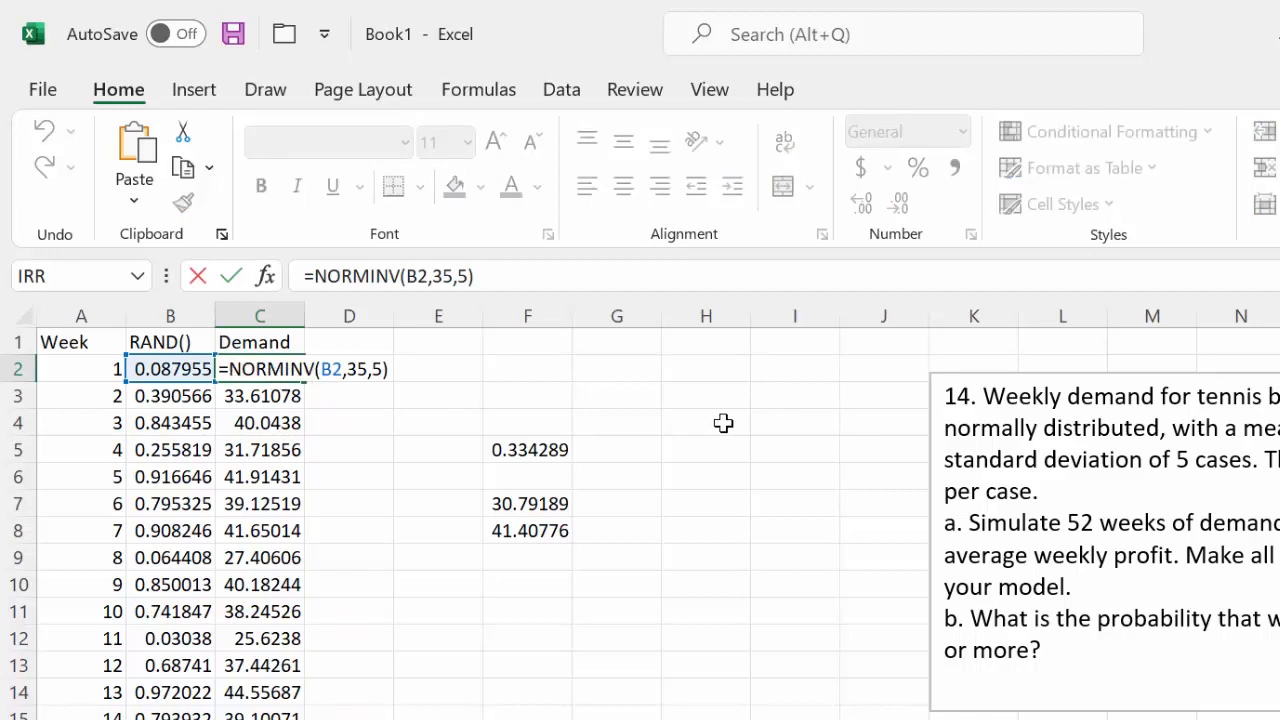
text(RU)
key(BackSpace)
text(OUND)
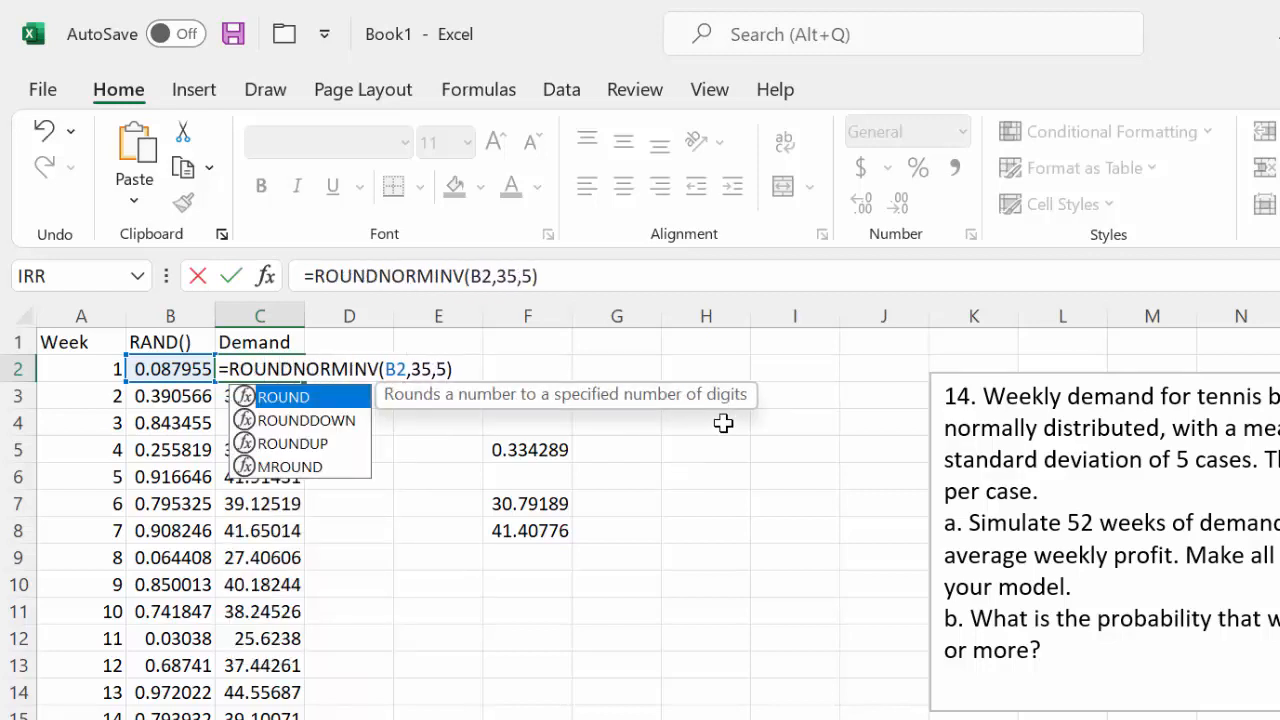
text(()
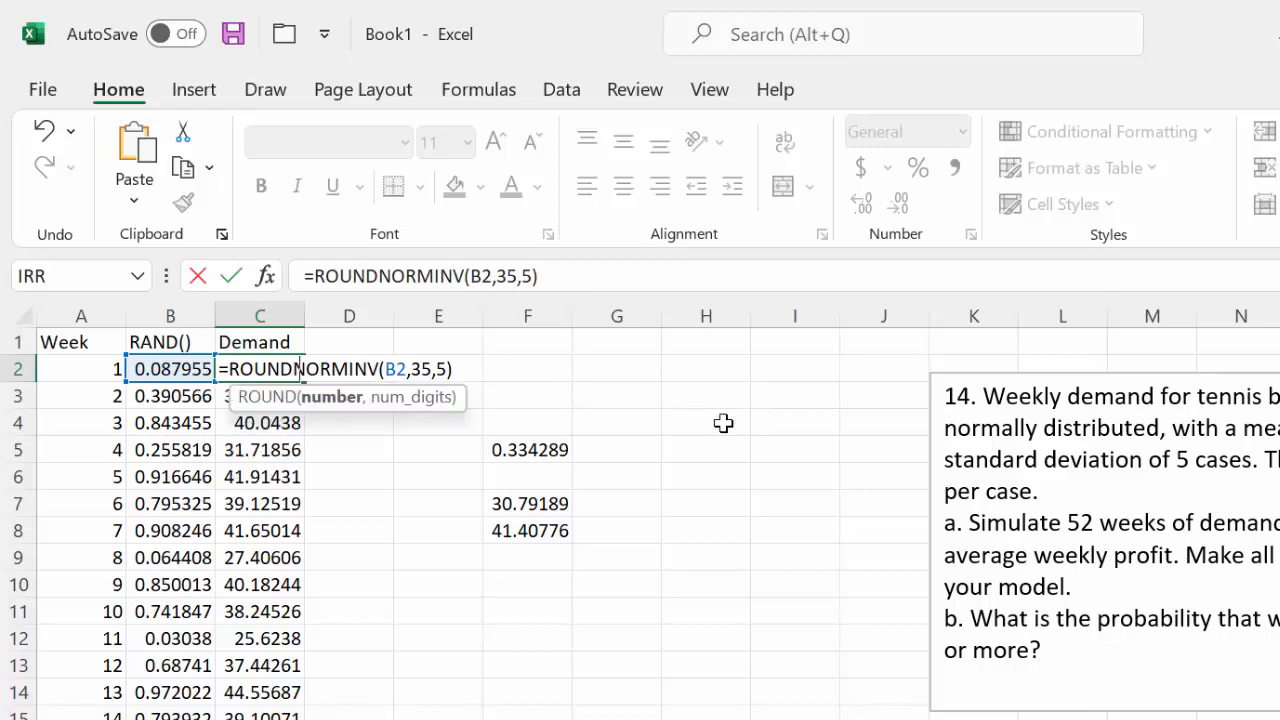
click(477, 369)
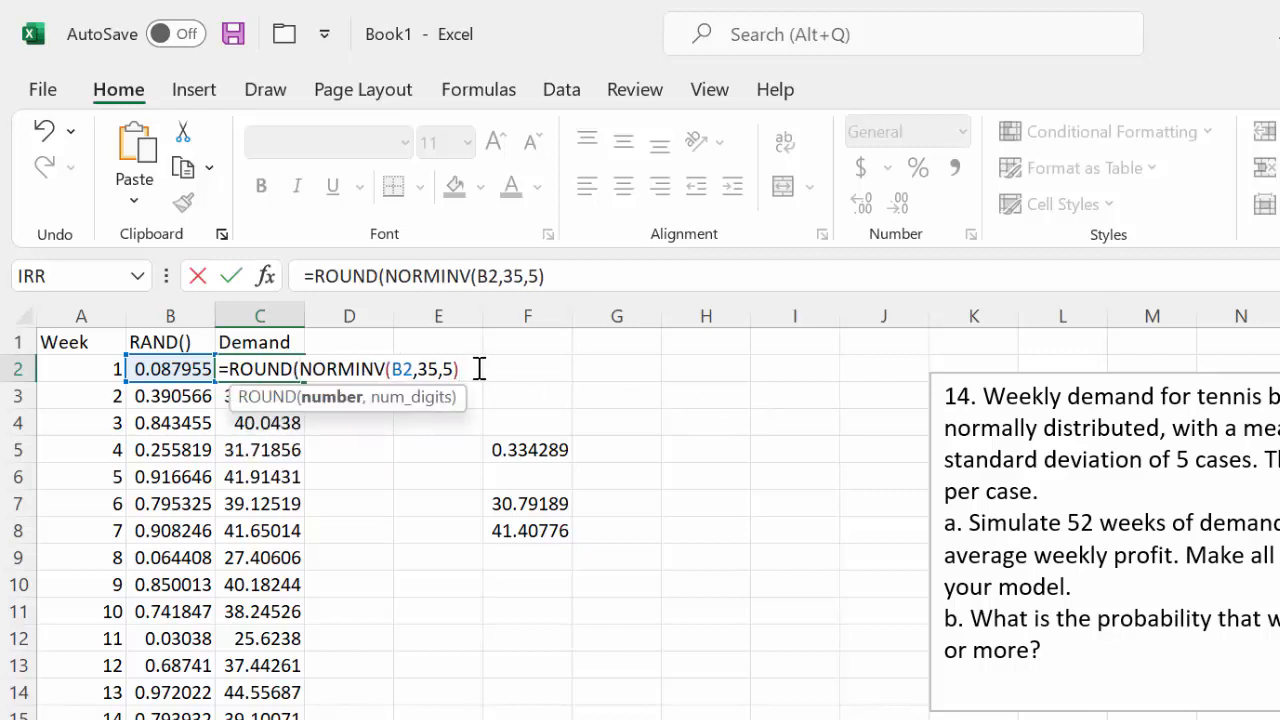
text(,)
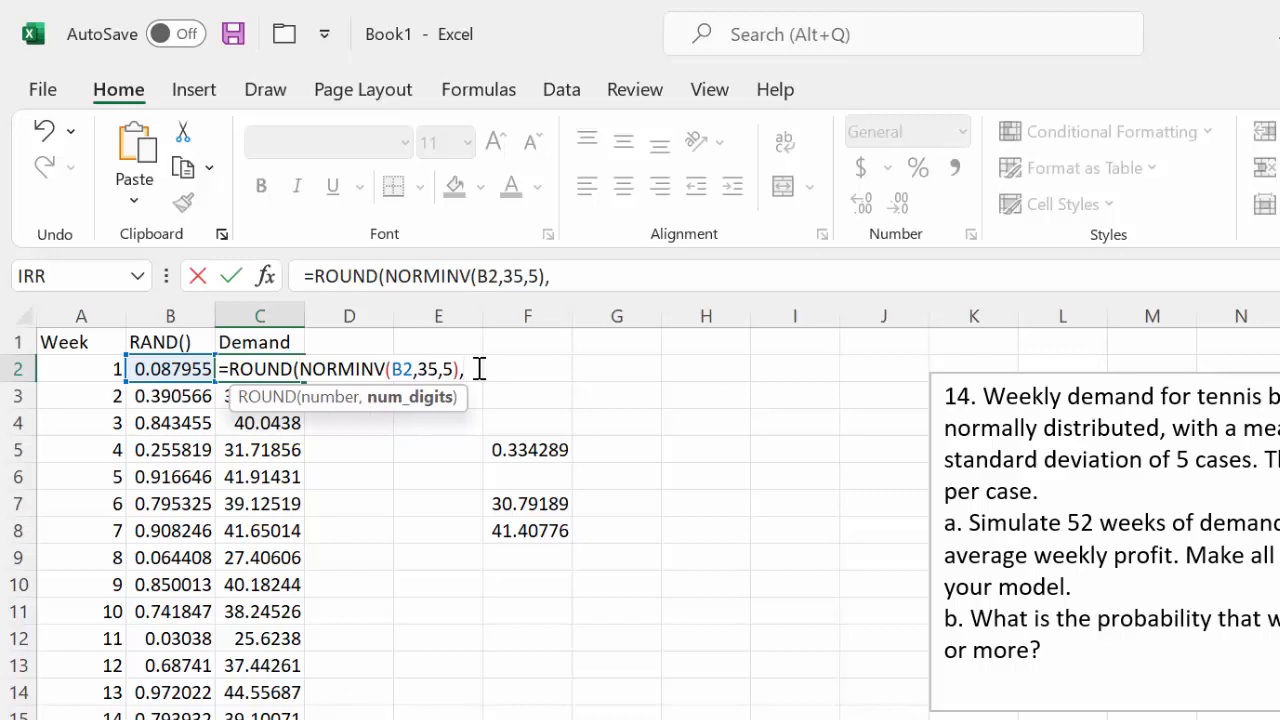
text(0))
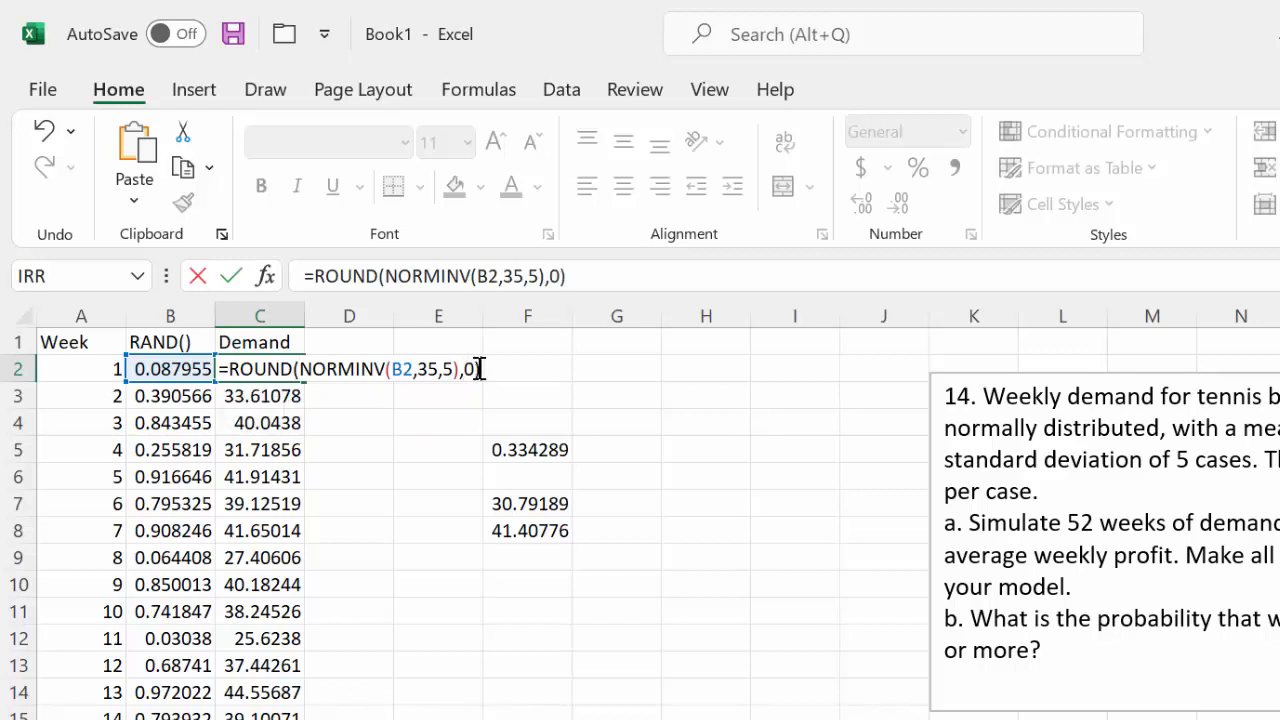
key(Return)
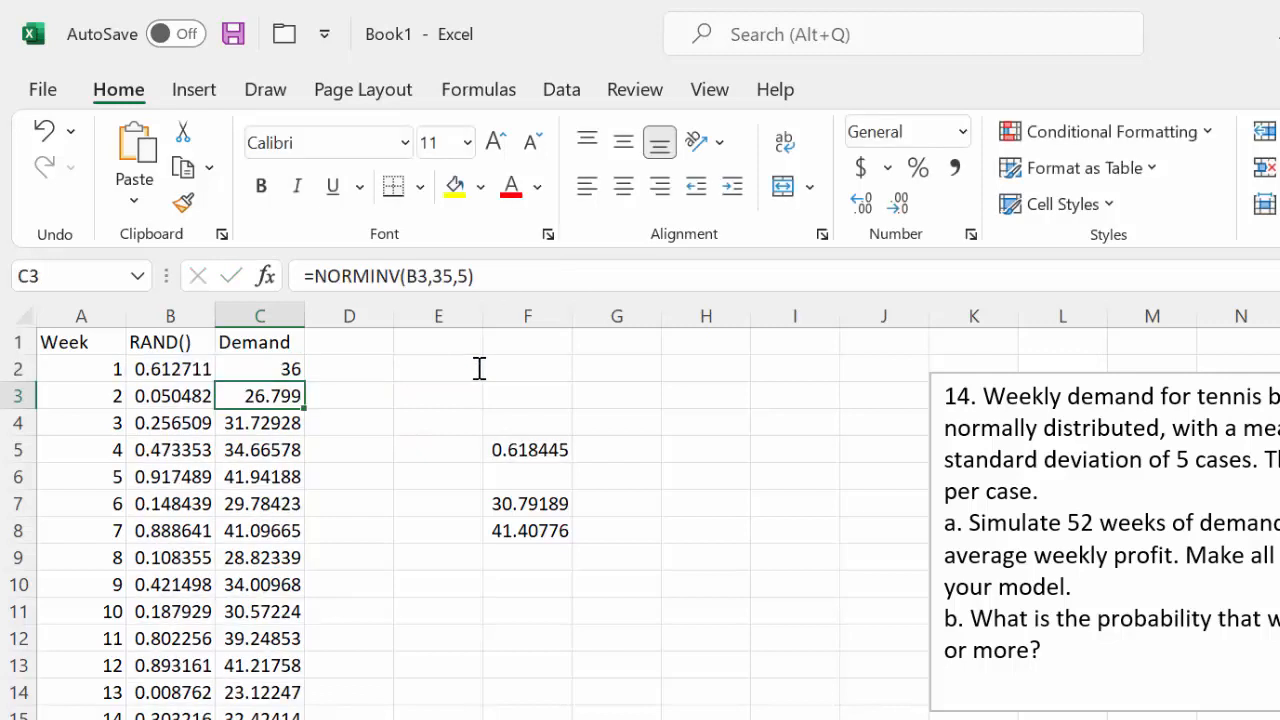
click(245, 369)
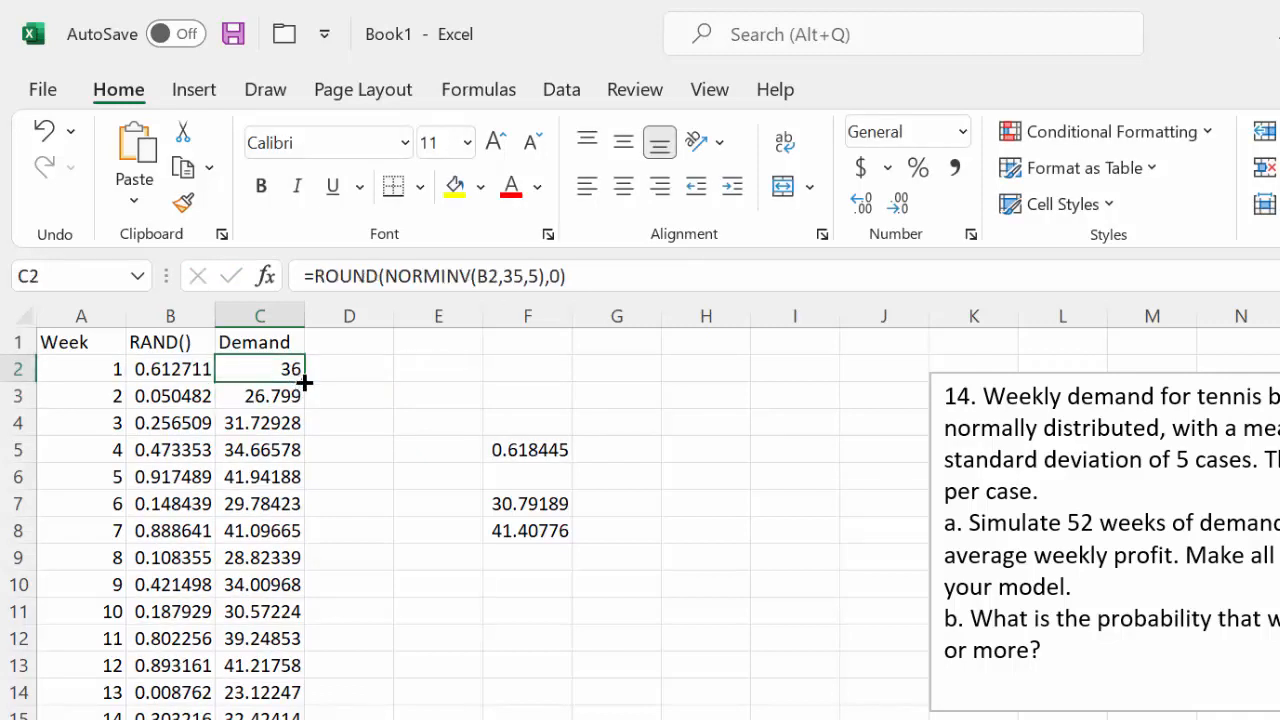
double_click(304, 381)
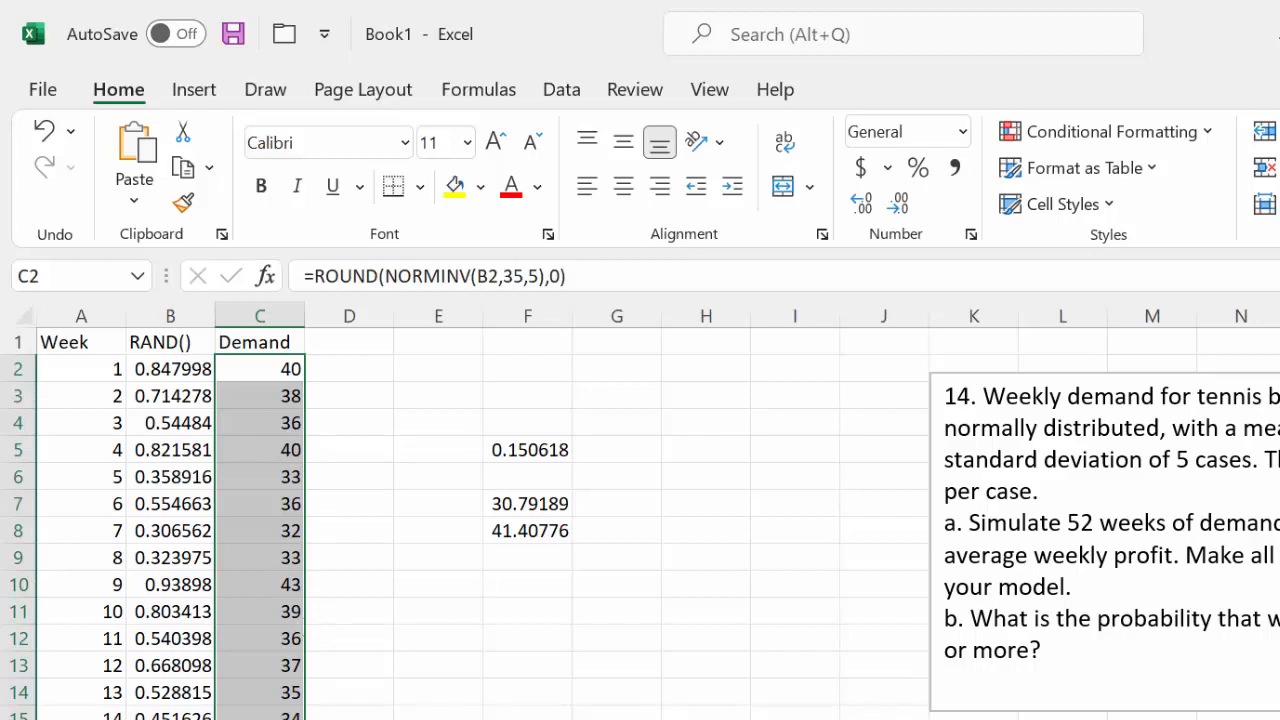
Highlight the standard deviation of 5 cases in the problem text, then clear the highlight
click(1252, 542)
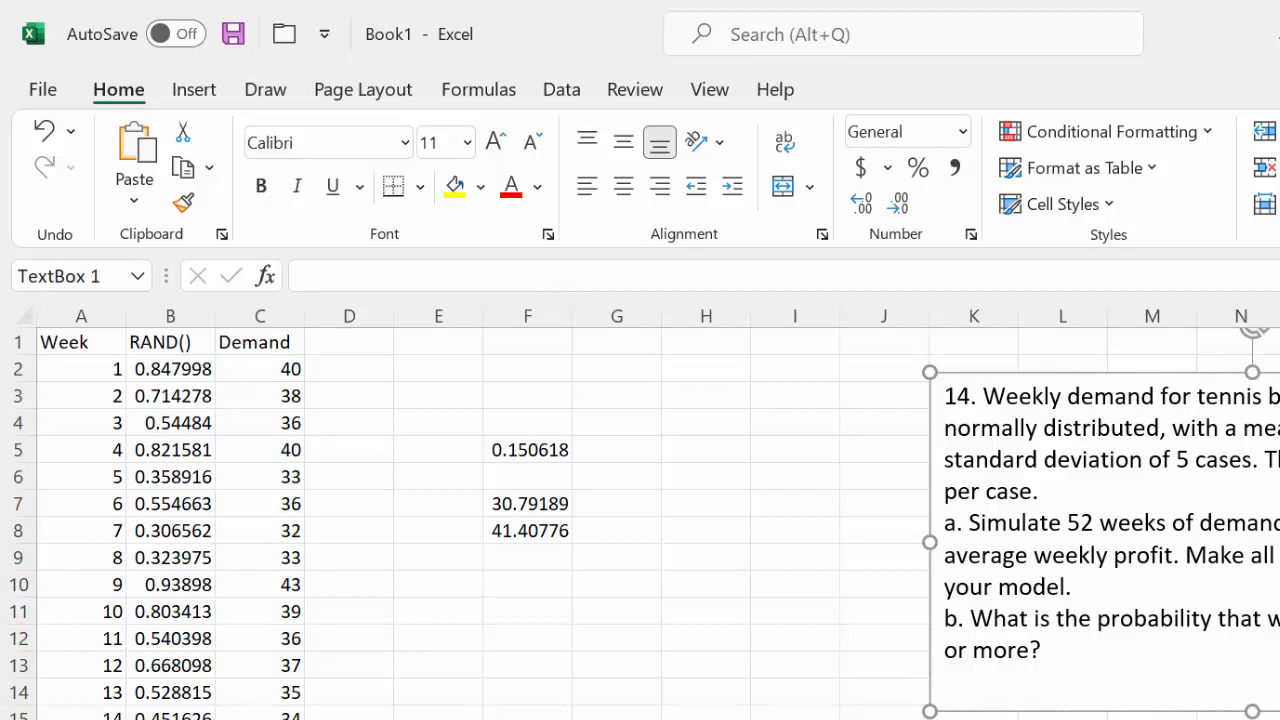
drag(944, 459, 1247, 476)
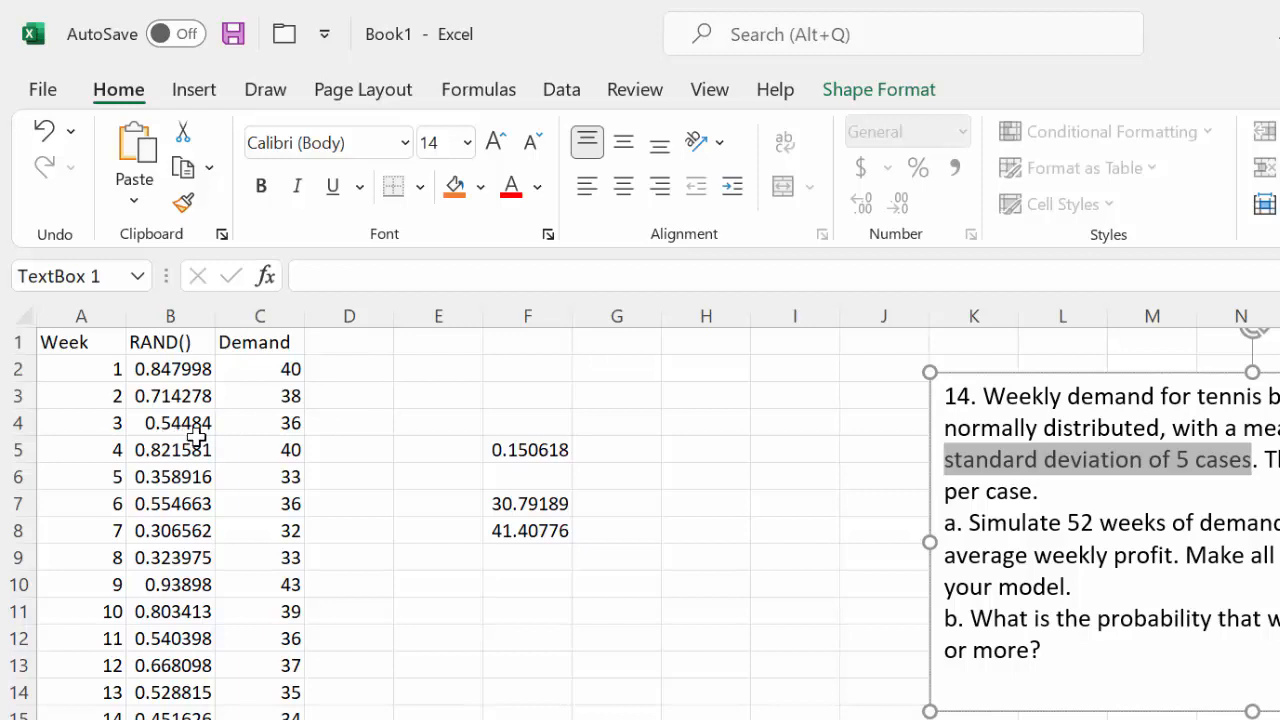
click(1147, 455)
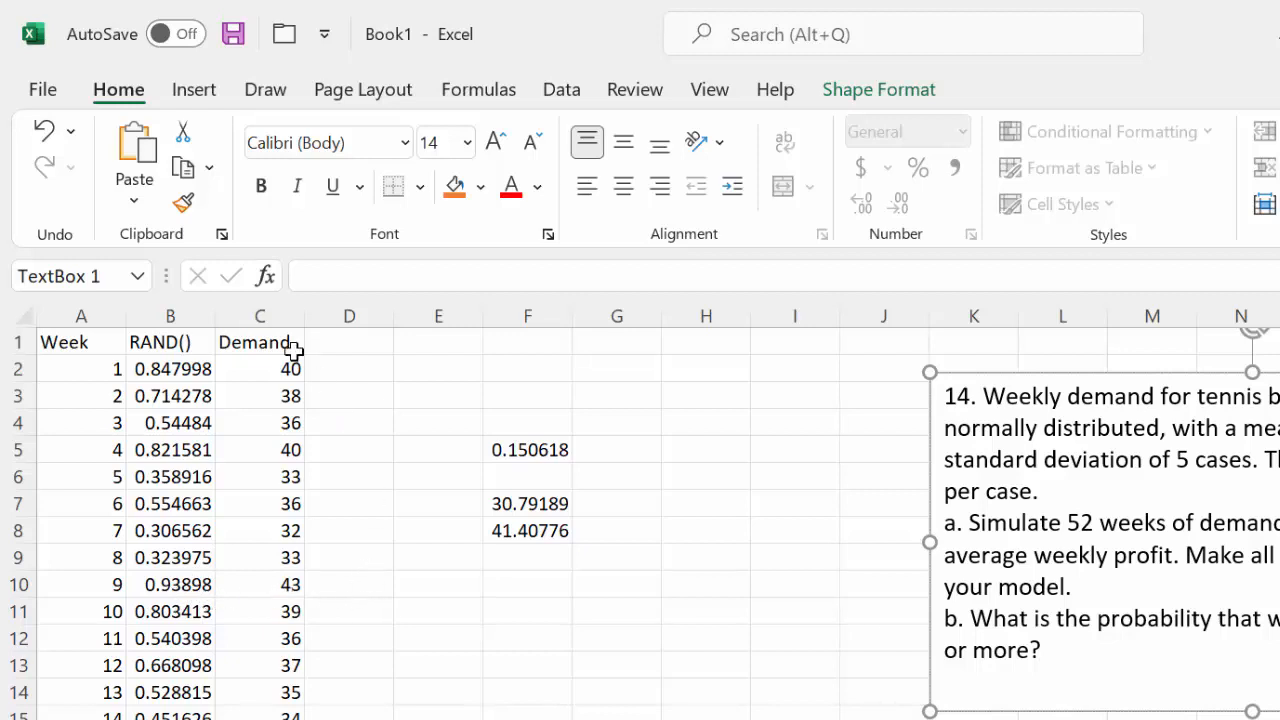
Replace the B2 reference in C2's formula with RAND(), giving =ROUND(NORMINV(RAND(),35,5),0), and fill it down the Demand column
click(186, 310)
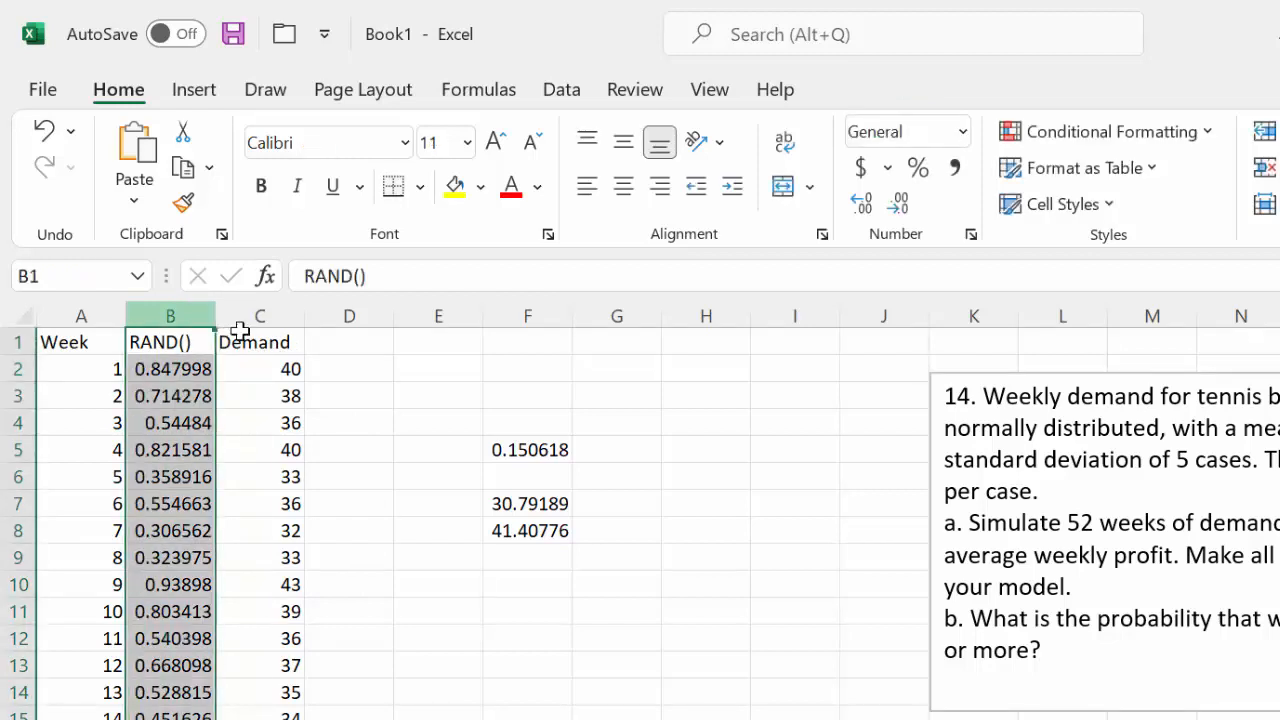
click(266, 366)
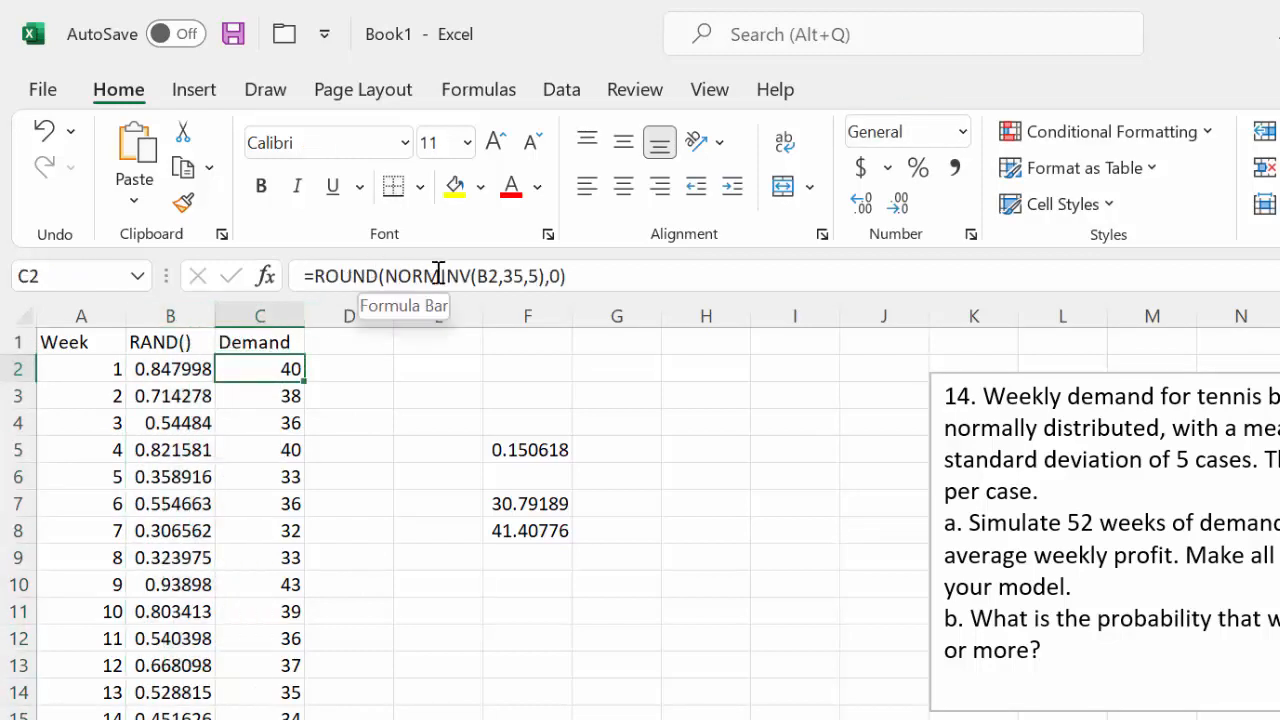
click(490, 276)
double_click(487, 276)
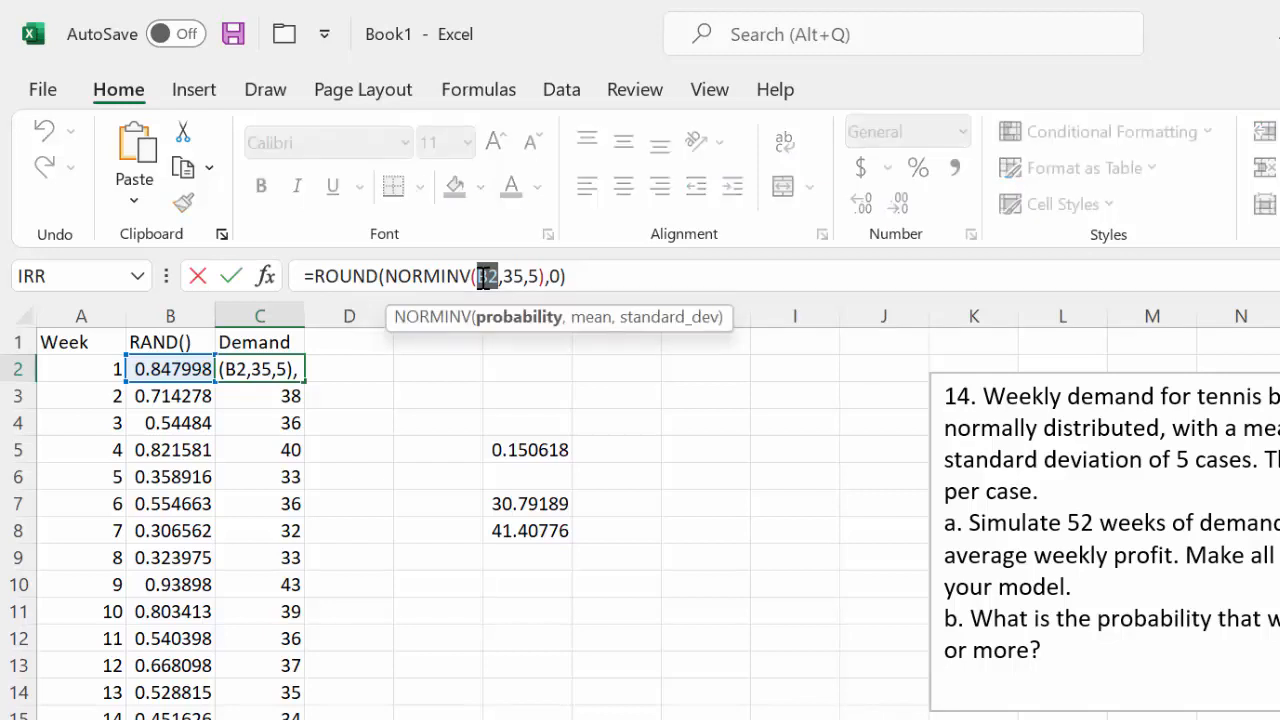
text(RAN)
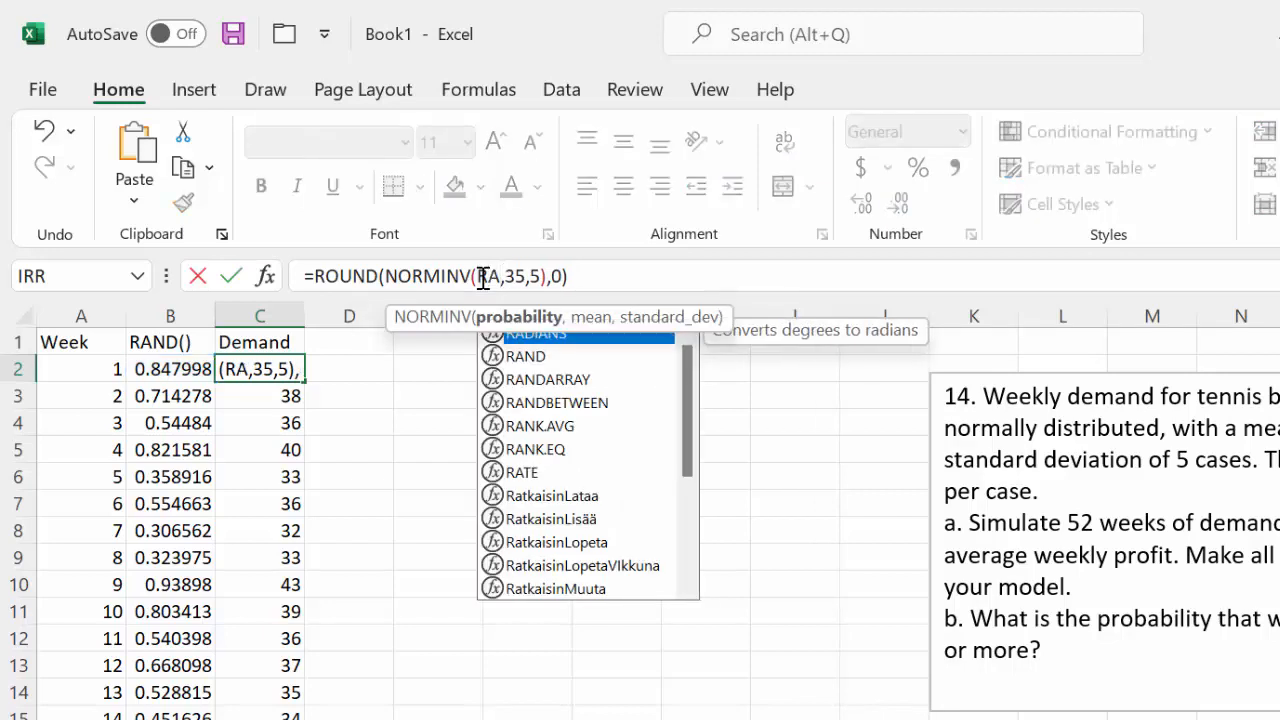
text(D())
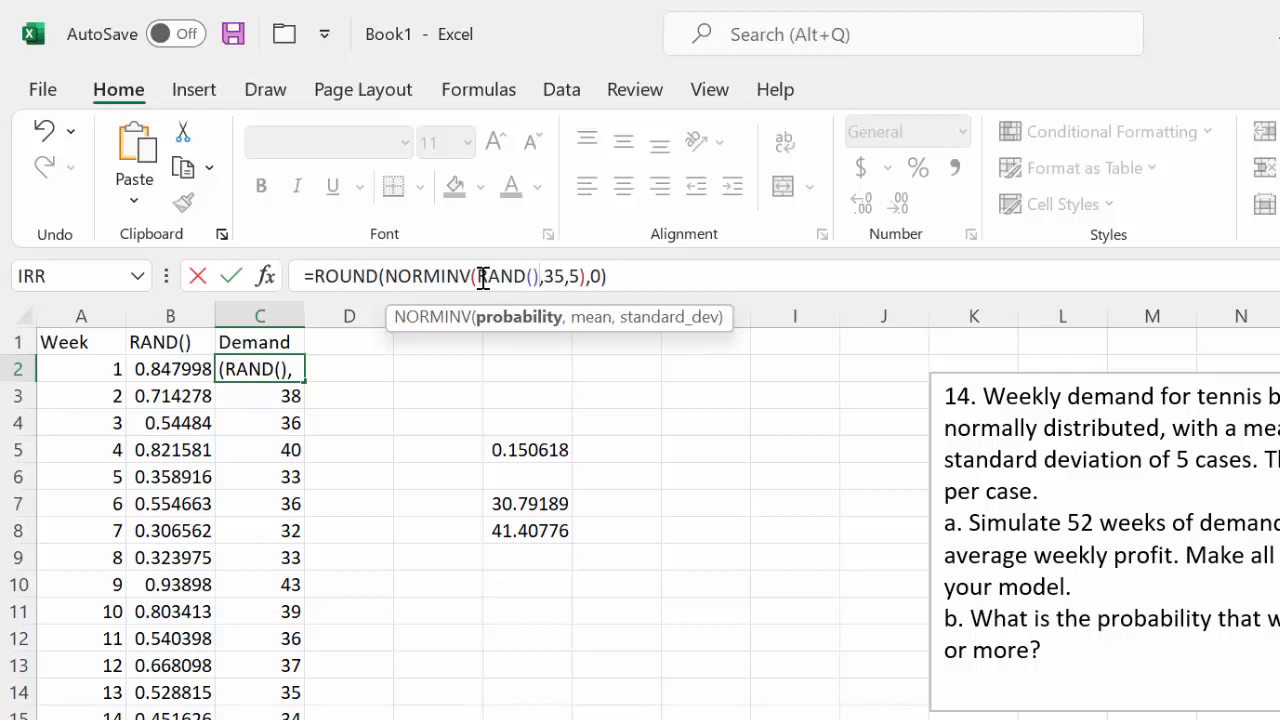
key(Return)
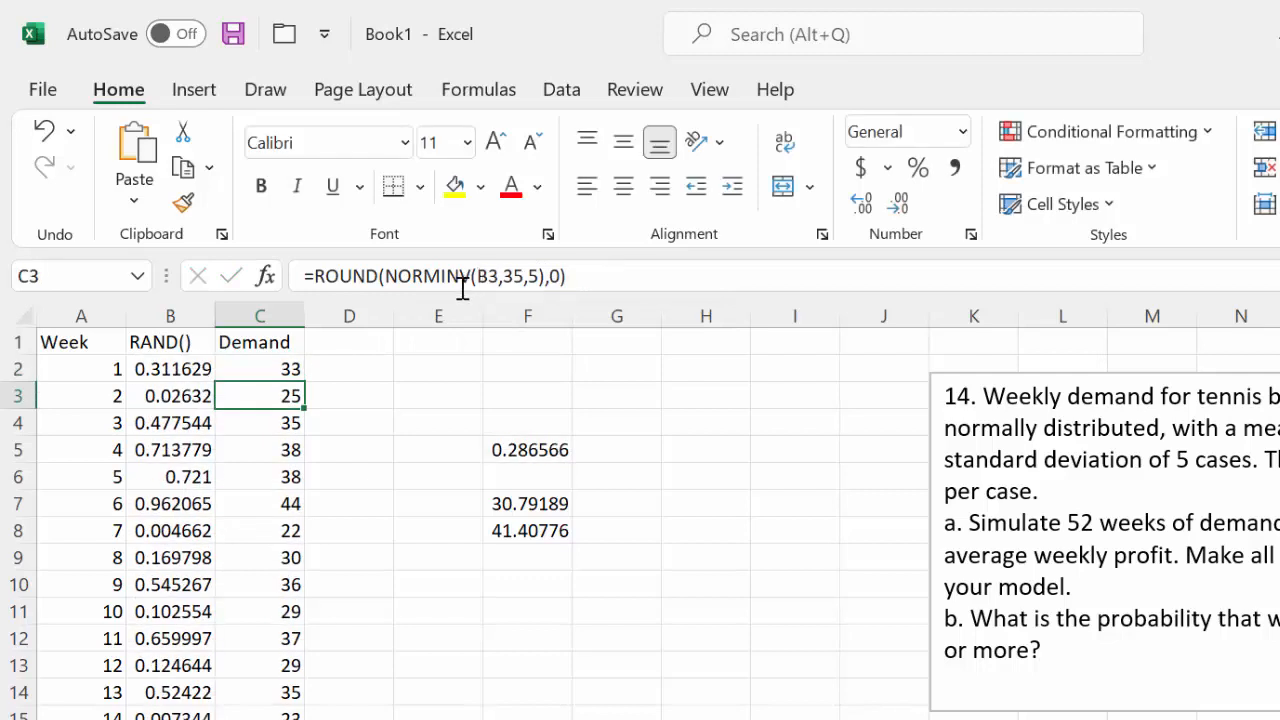
click(270, 368)
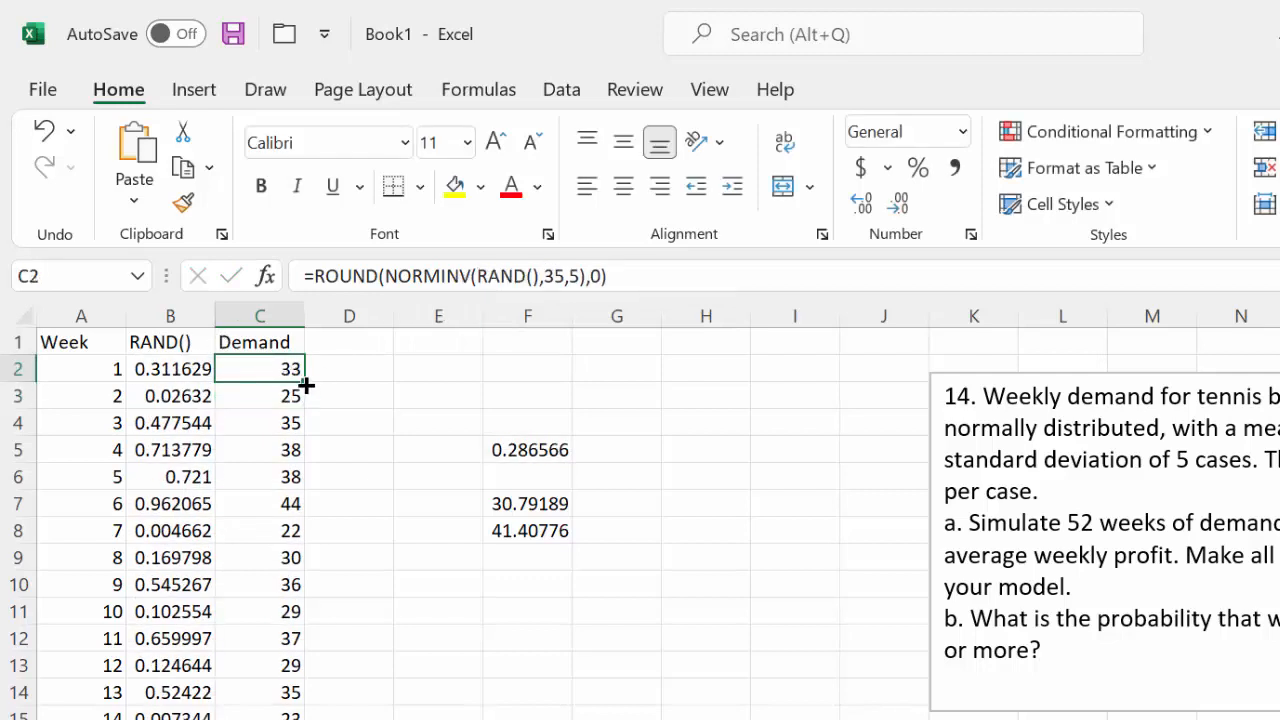
double_click(313, 378)
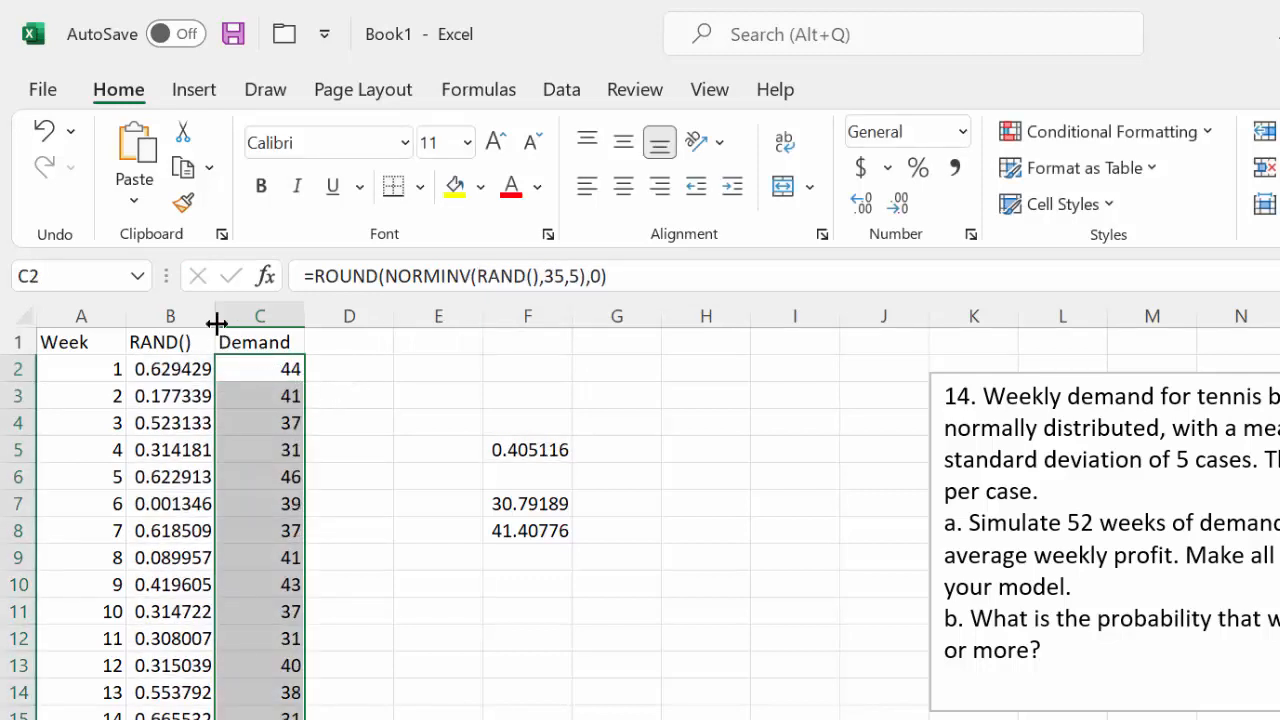
Delete the RAND() column between Week and Demand, and clear the scratch values in column E of the resulting layout
click(172, 313)
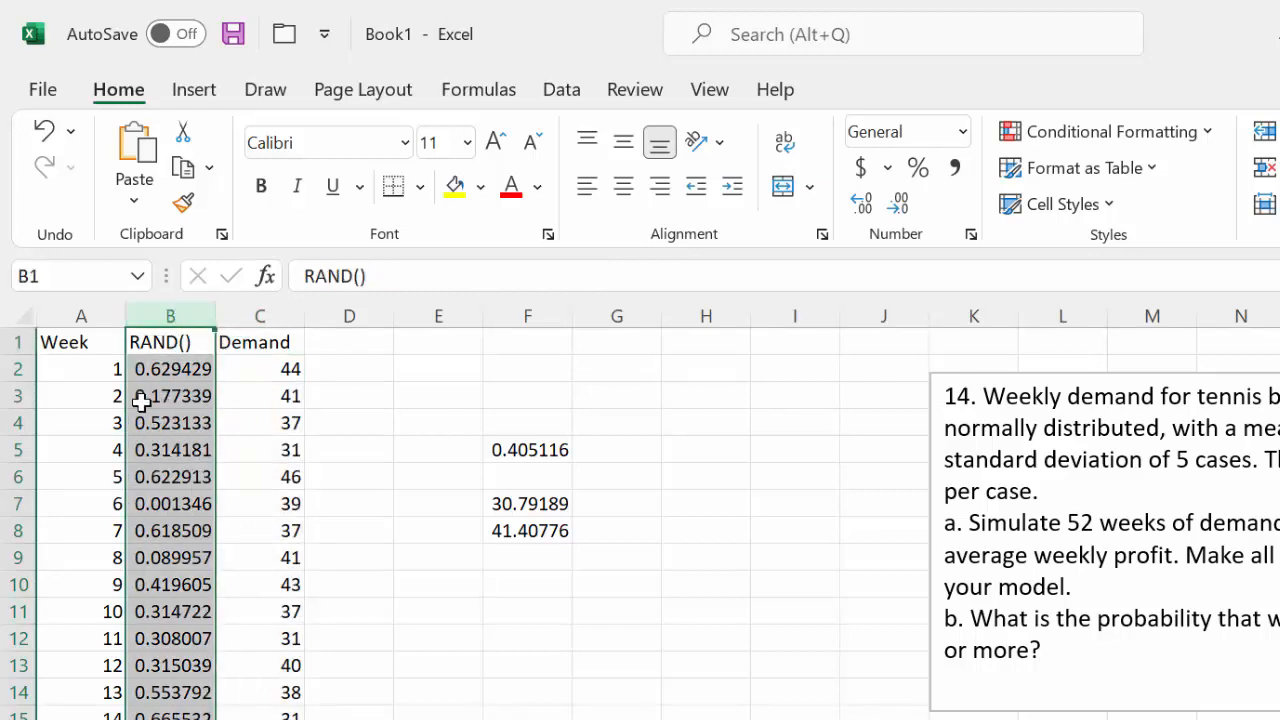
click(257, 396)
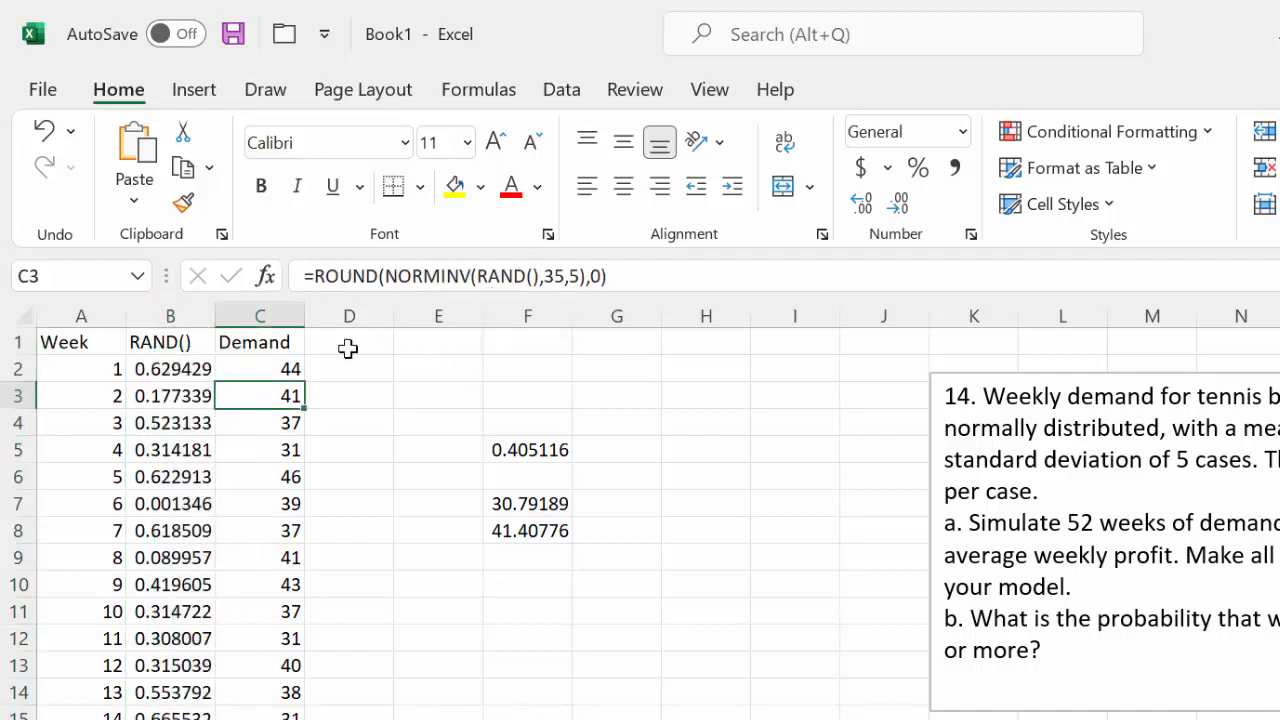
click(169, 313)
right_click(163, 366)
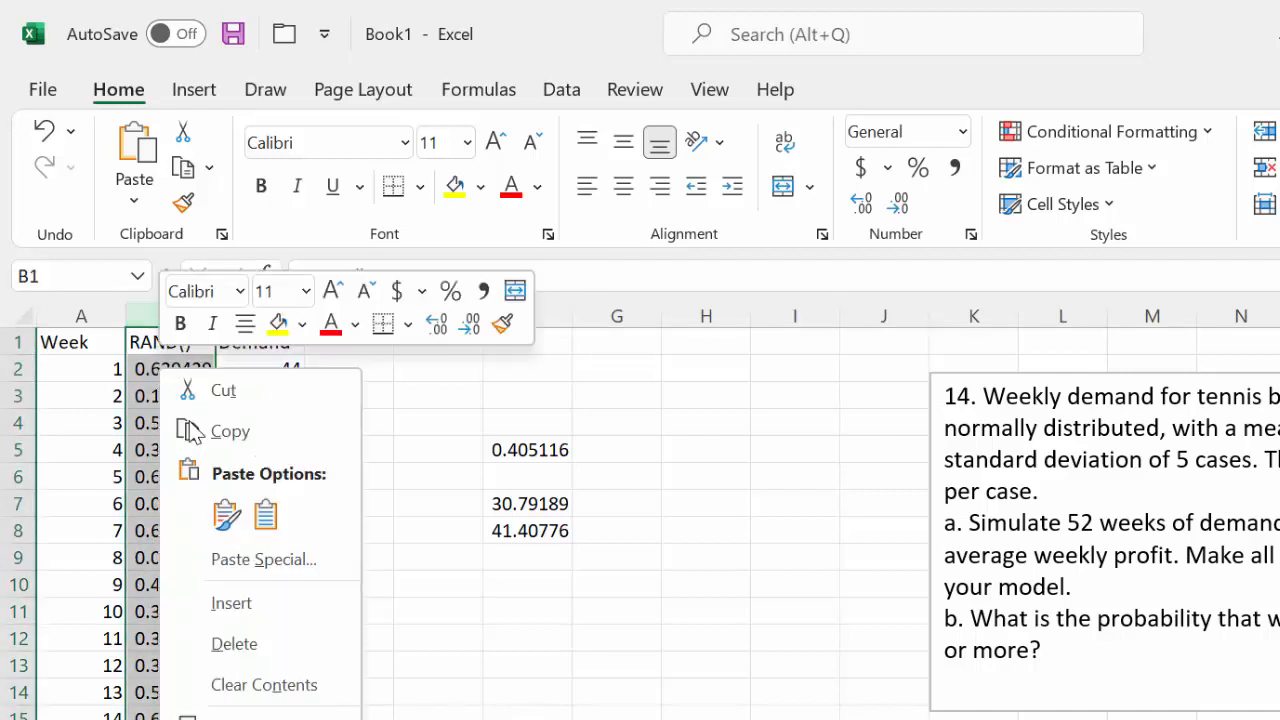
click(230, 644)
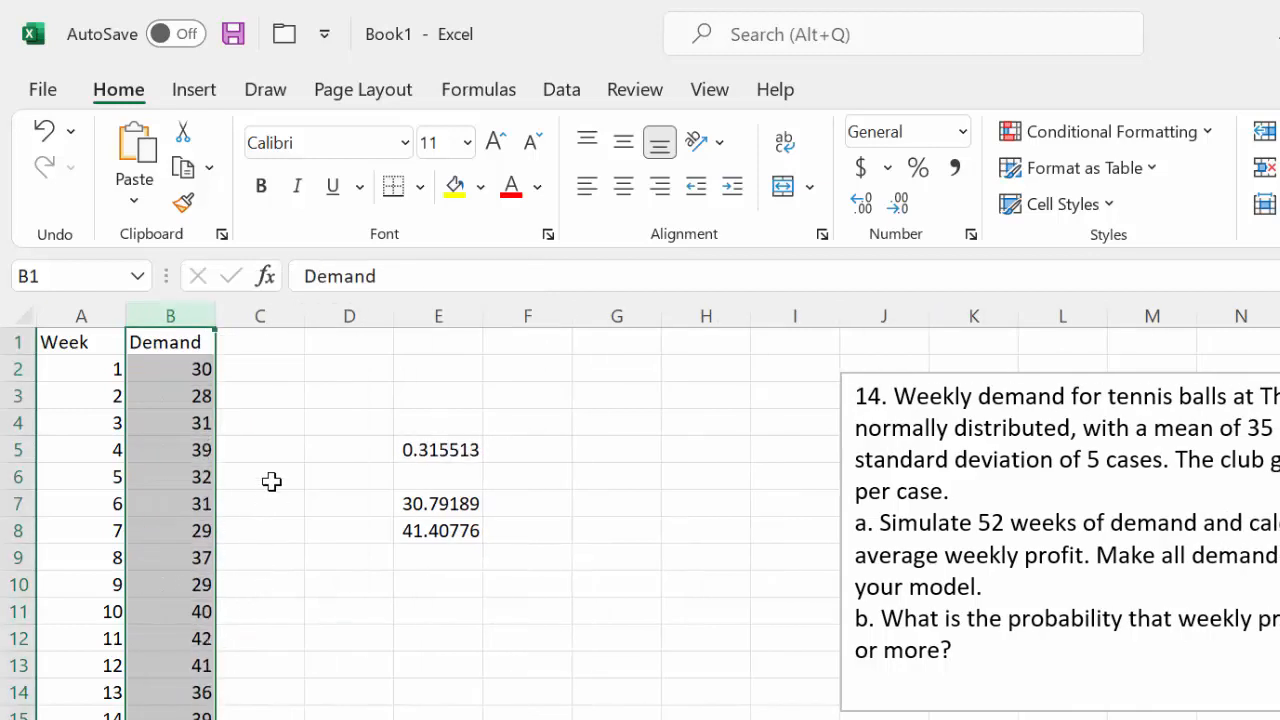
click(432, 317)
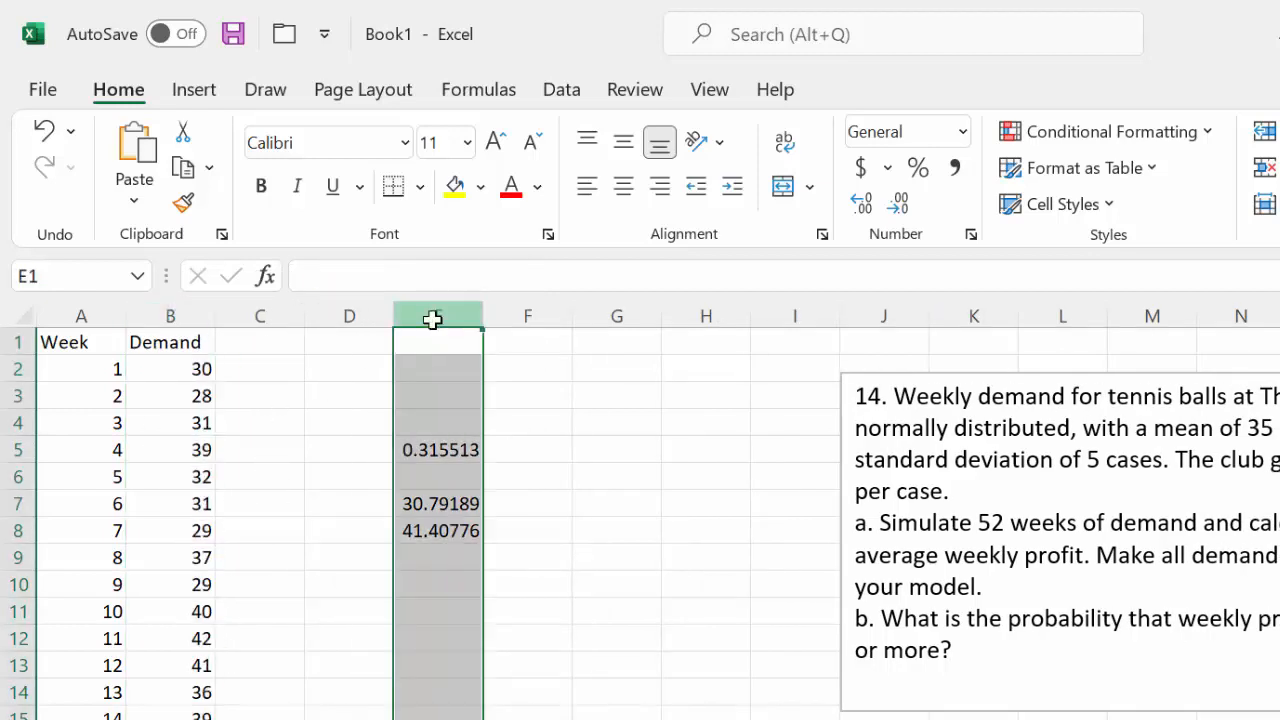
key(Delete)
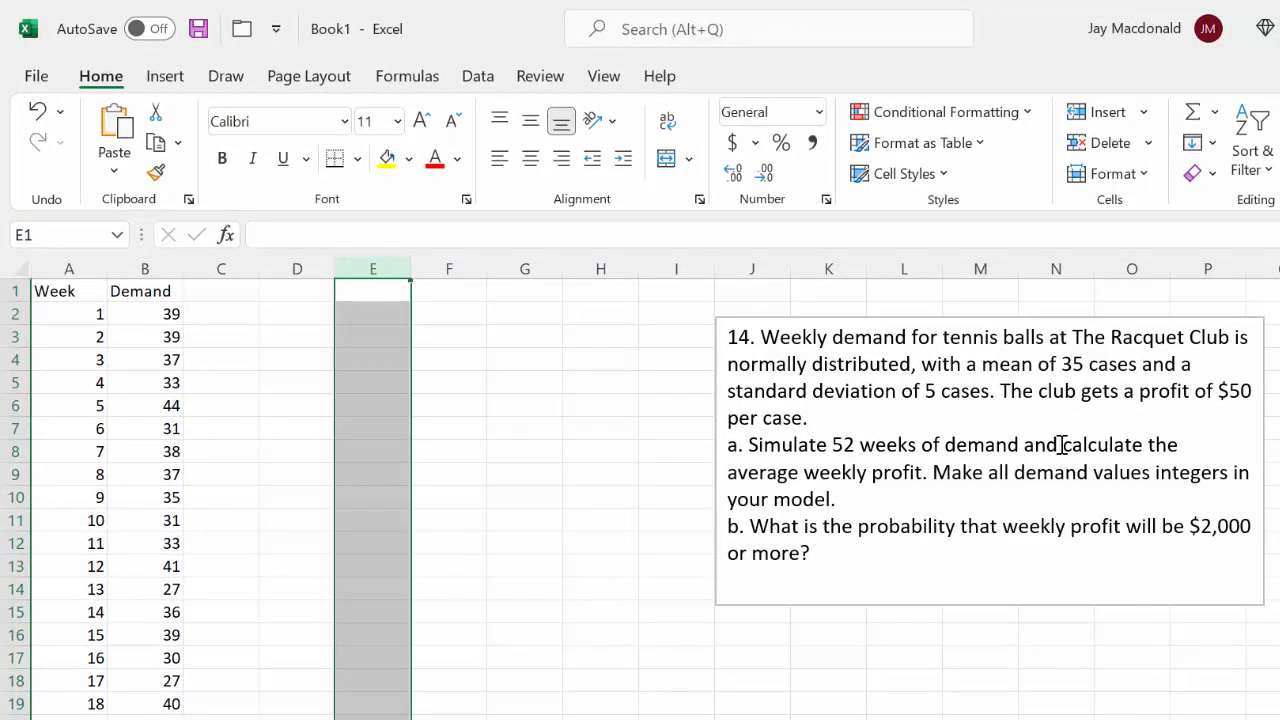
Fill the demand values in B2:B53 with a custom pale blue, #85DFFF
click(146, 310)
drag(146, 310, 168, 690)
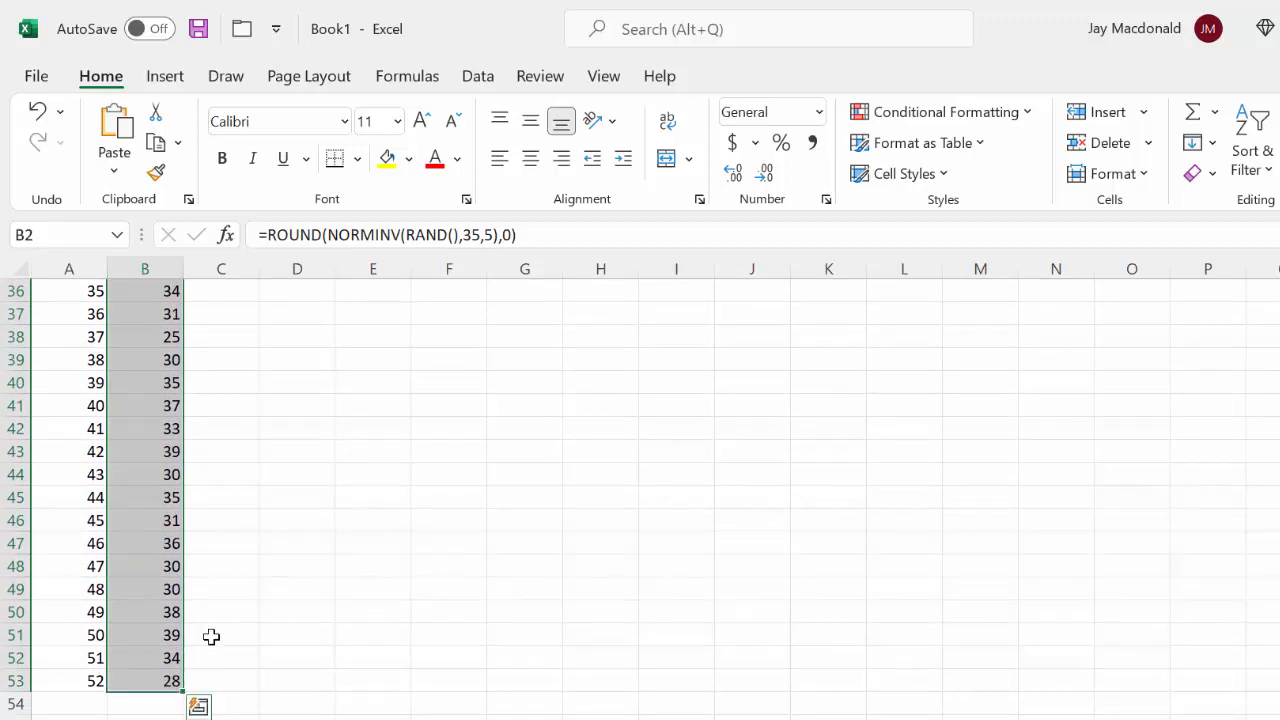
click(410, 159)
click(528, 381)
scroll(497, 294, up, 12)
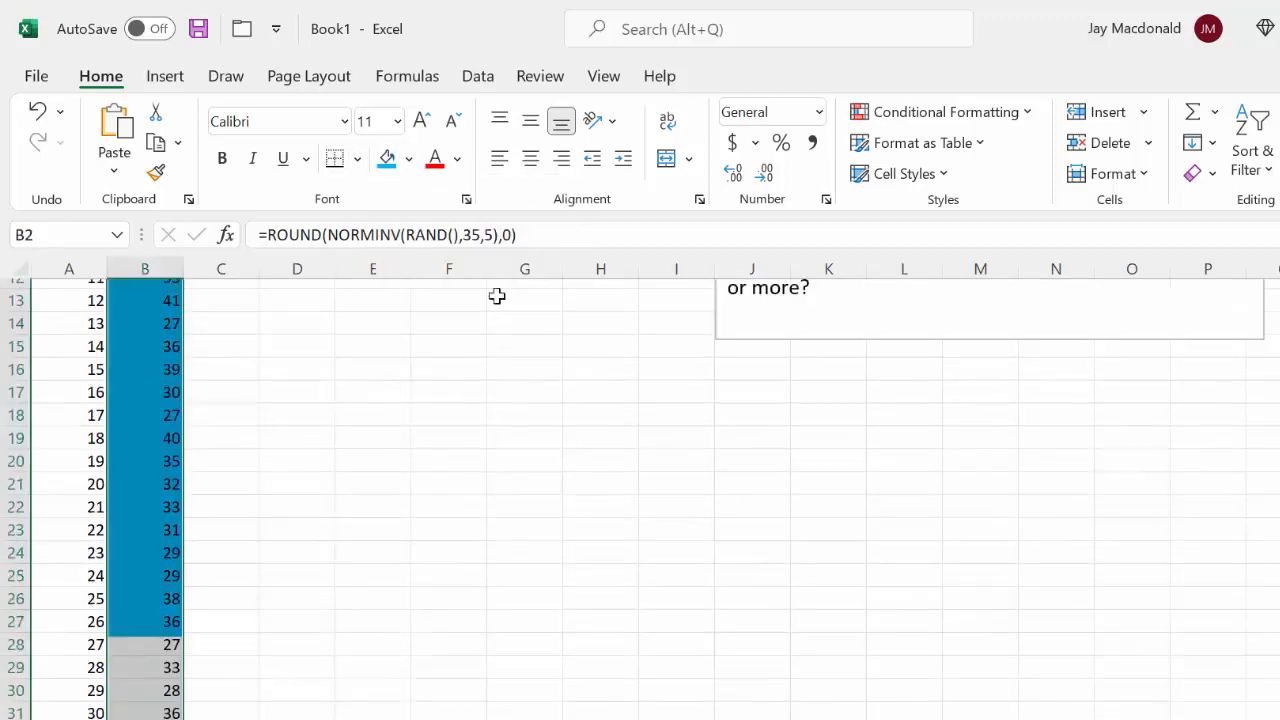
click(409, 159)
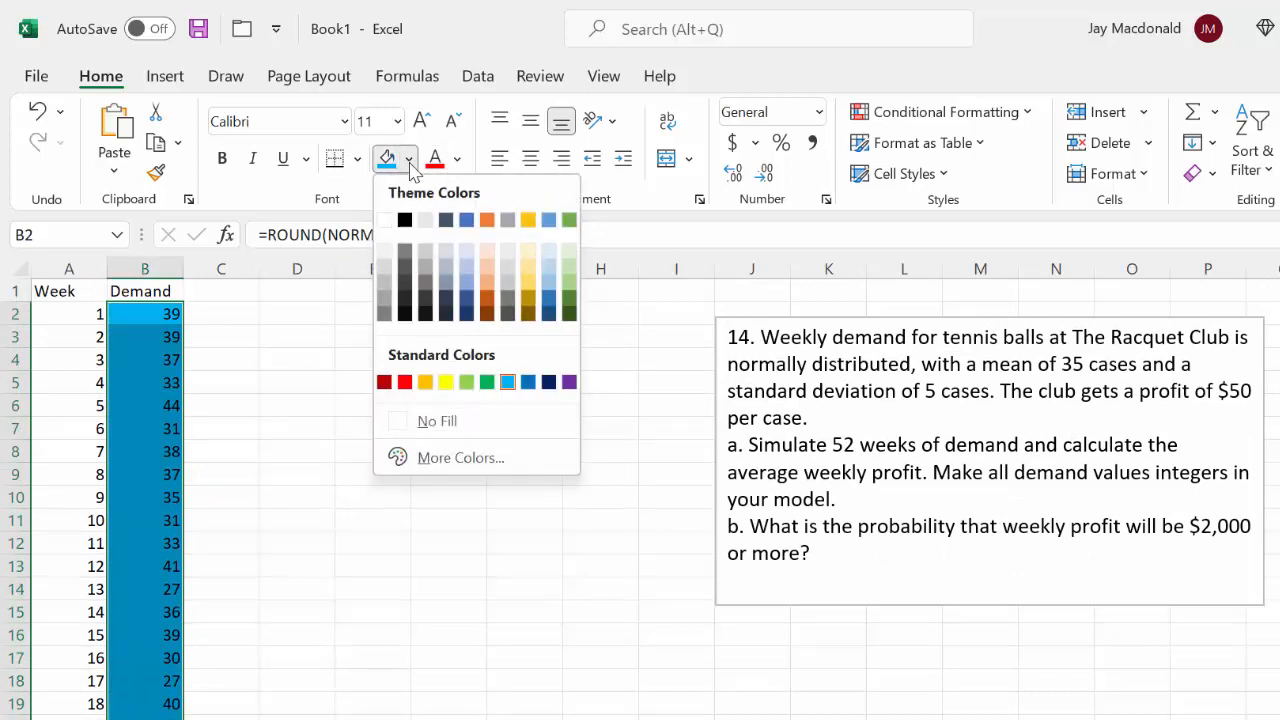
click(437, 460)
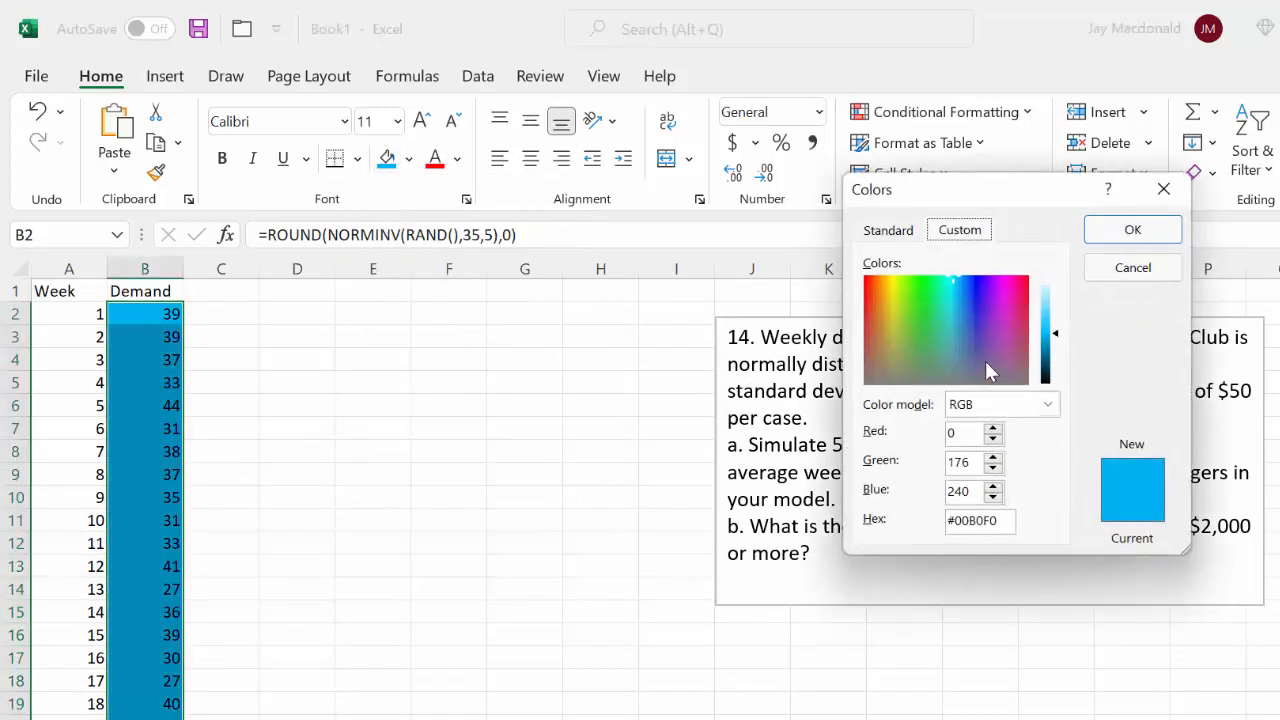
drag(1058, 332, 1058, 305)
click(1132, 229)
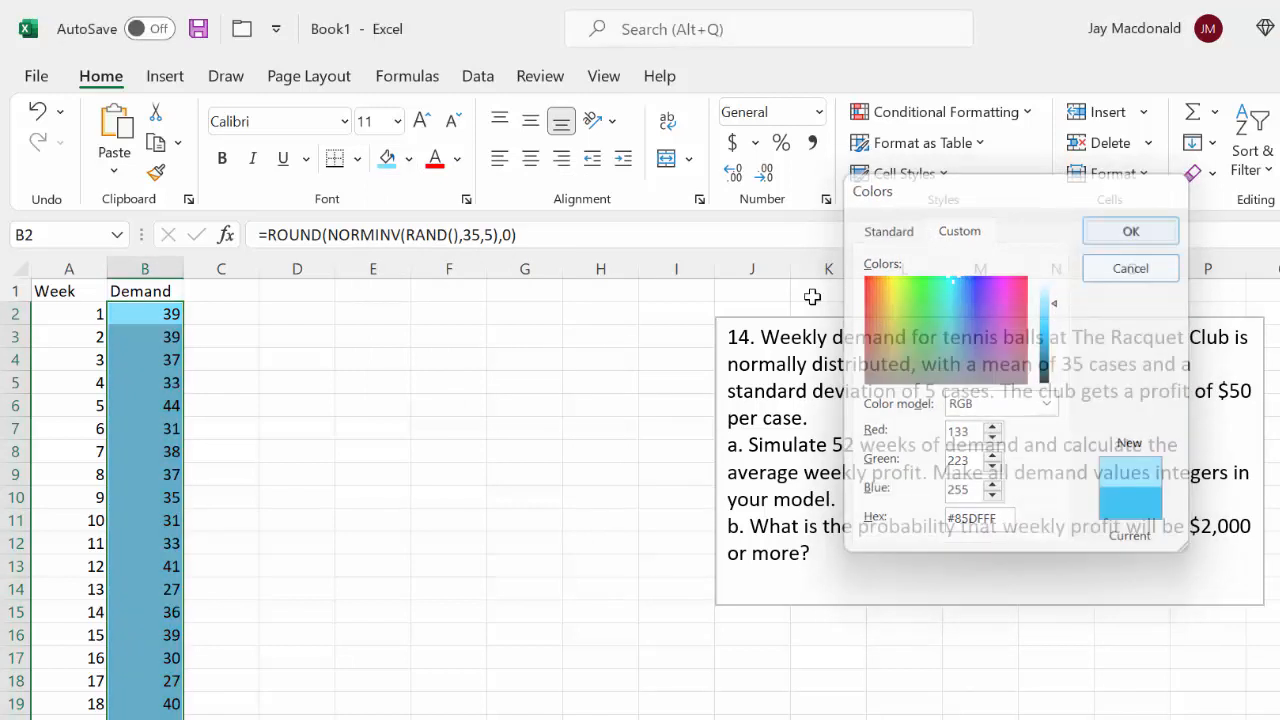
click(322, 368)
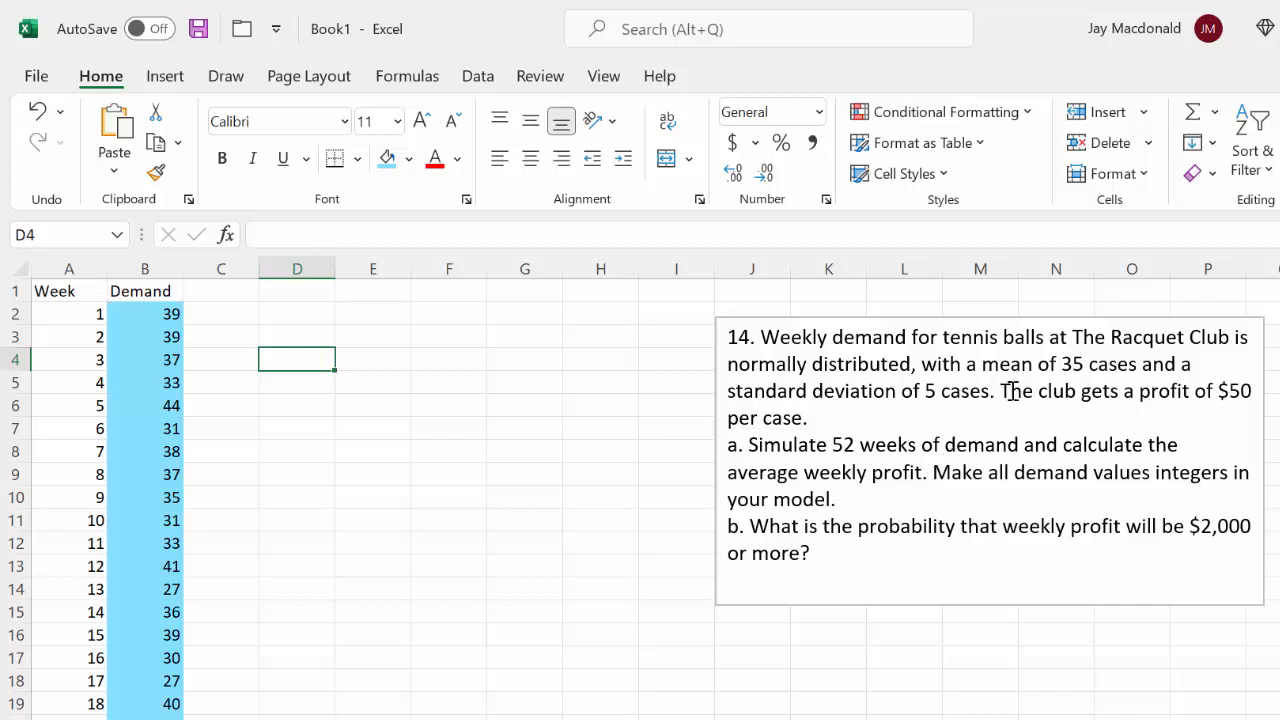
Add the header Profit in C1, next to the Demand column
drag(1000, 391, 1266, 399)
click(780, 420)
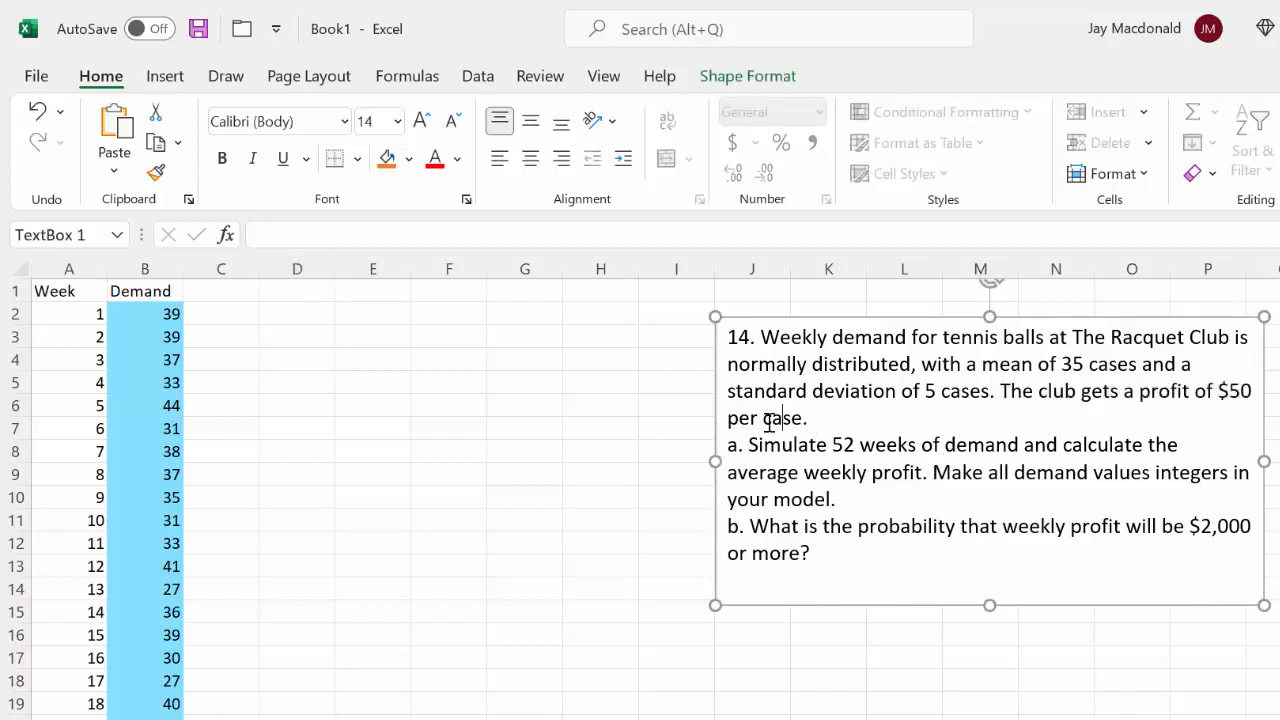
click(236, 292)
double_click(237, 293)
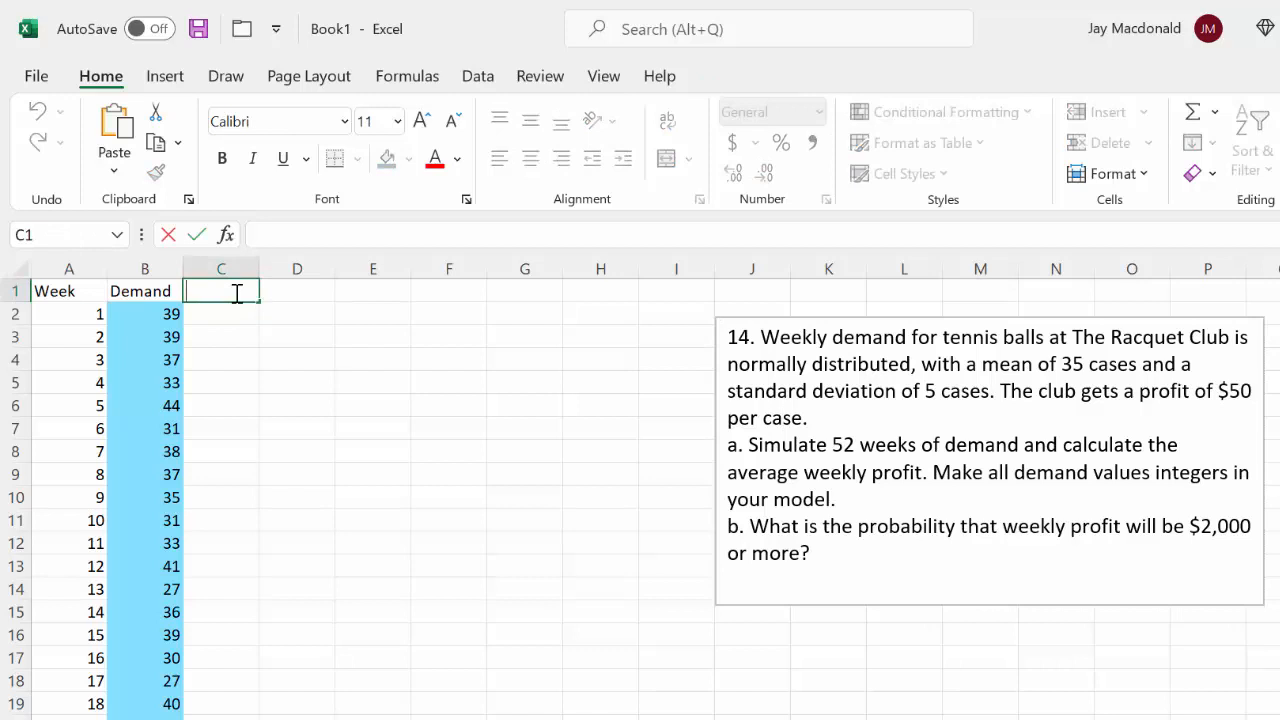
text(Profit)
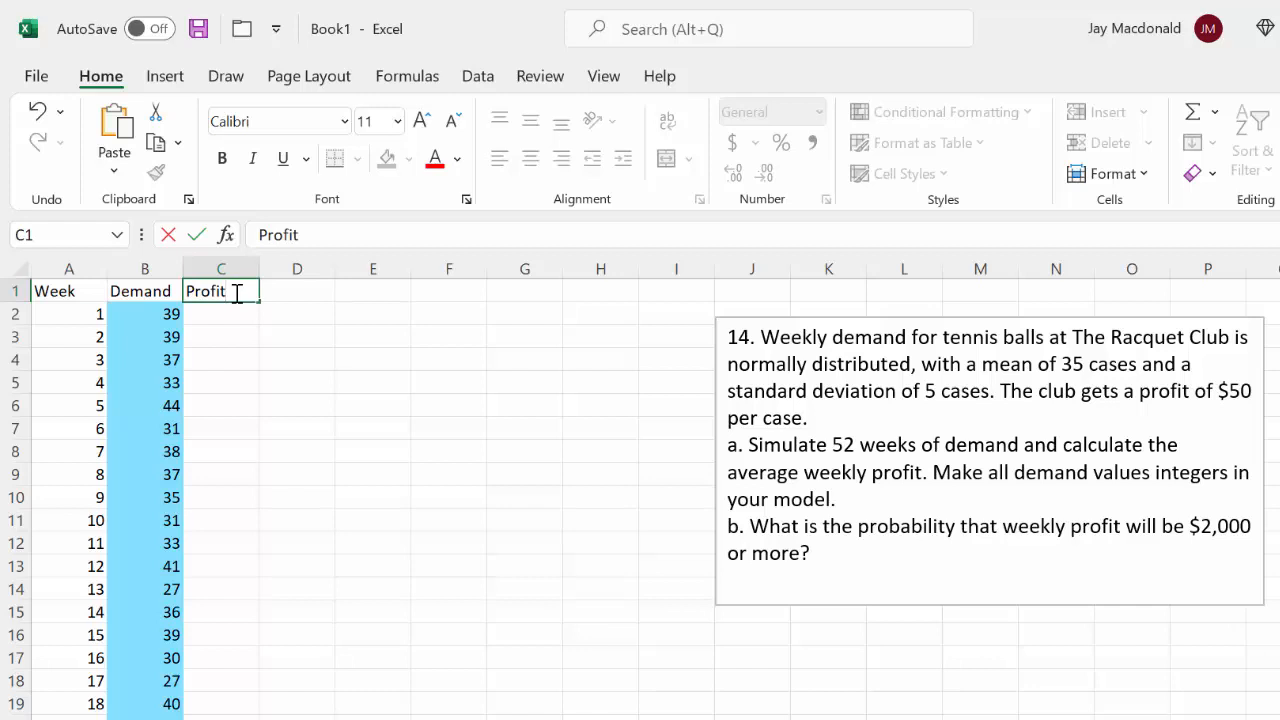
key(Return)
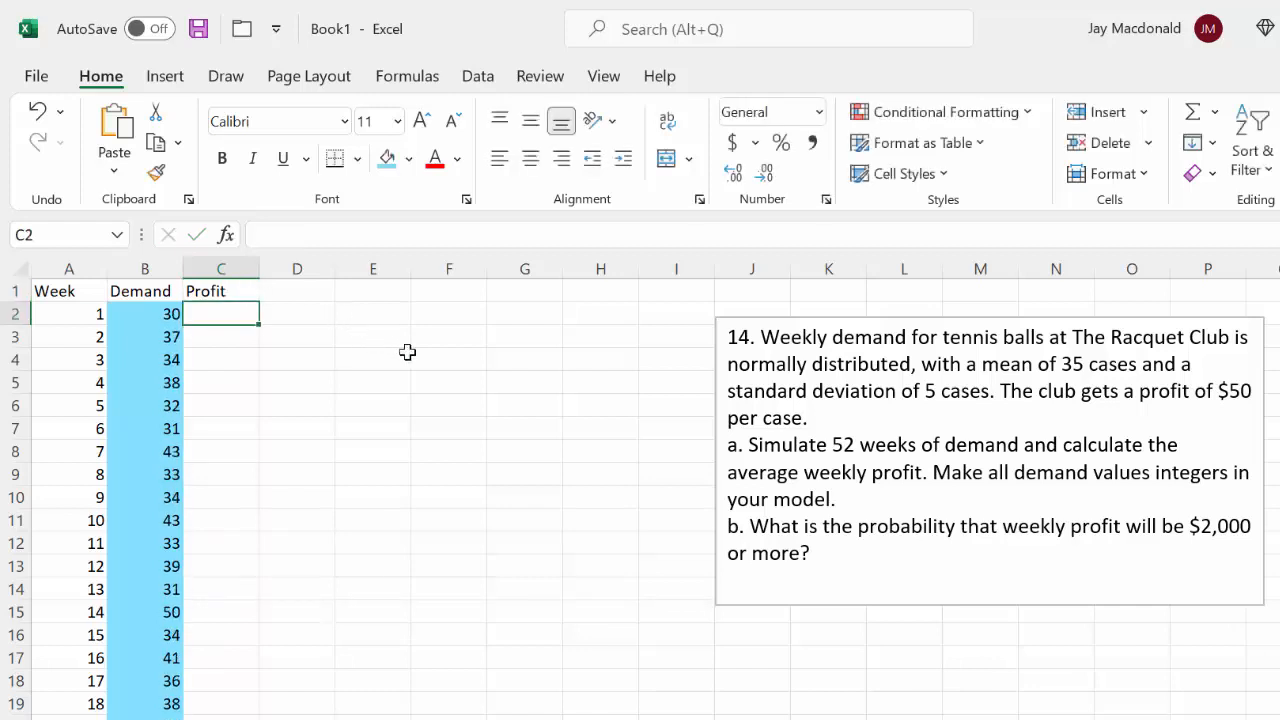
Add the label Profit Per Case in F5 with the value 50 in H5
double_click(434, 381)
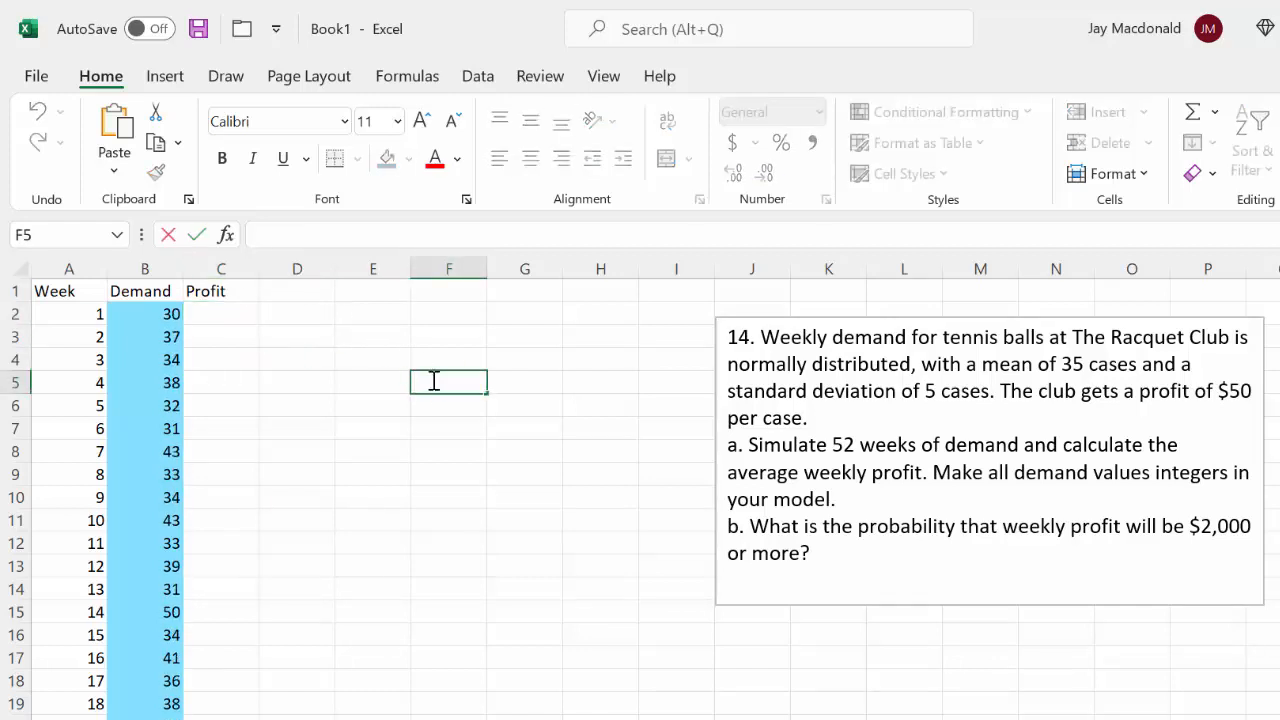
text(Profit P)
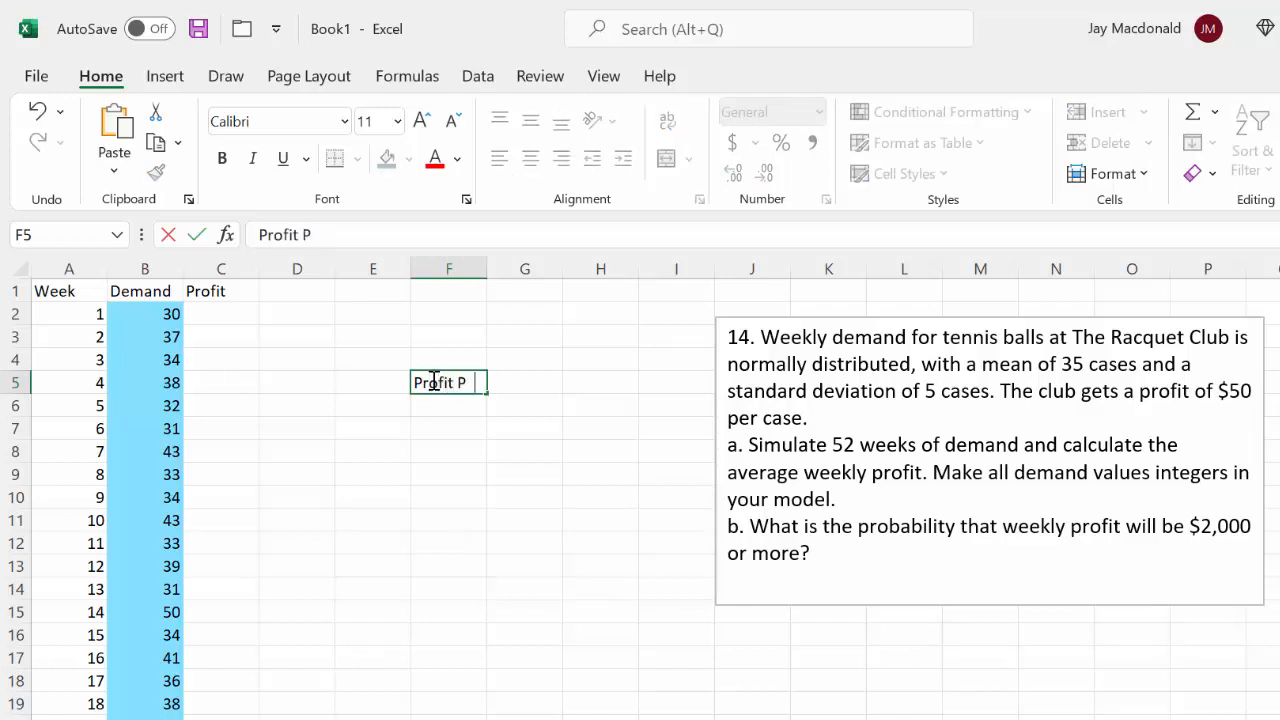
text(er Case)
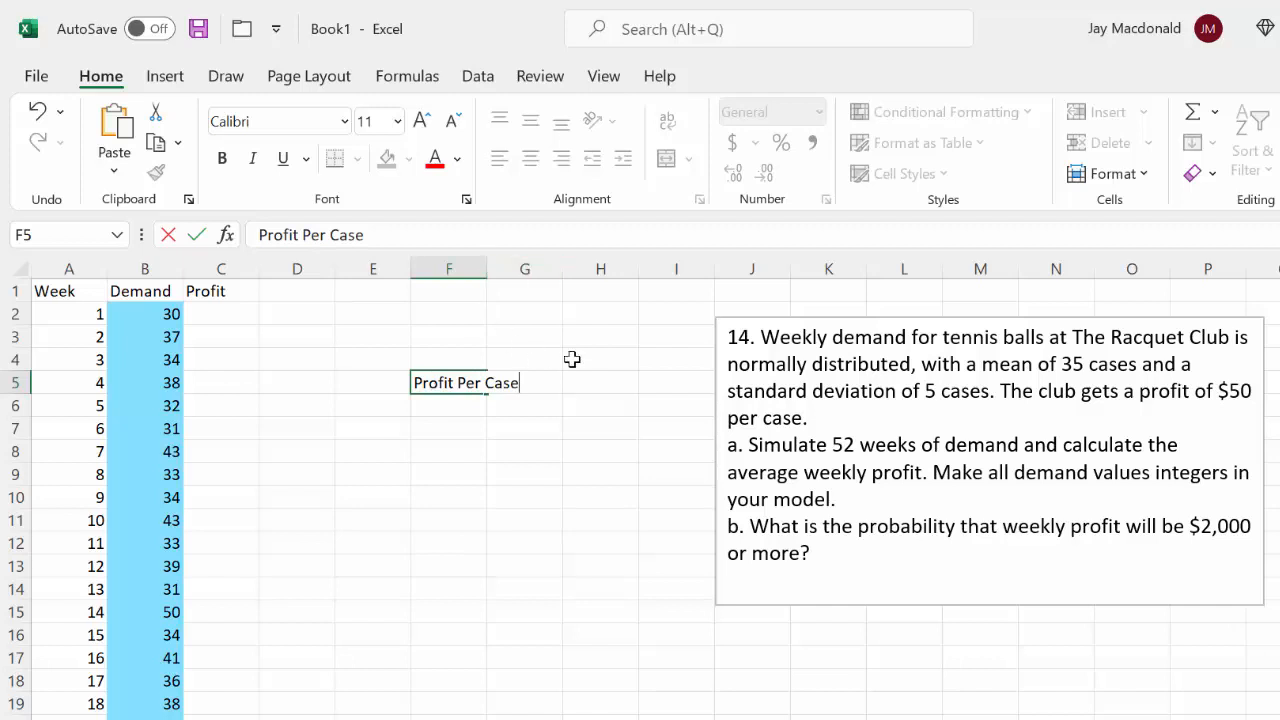
click(619, 382)
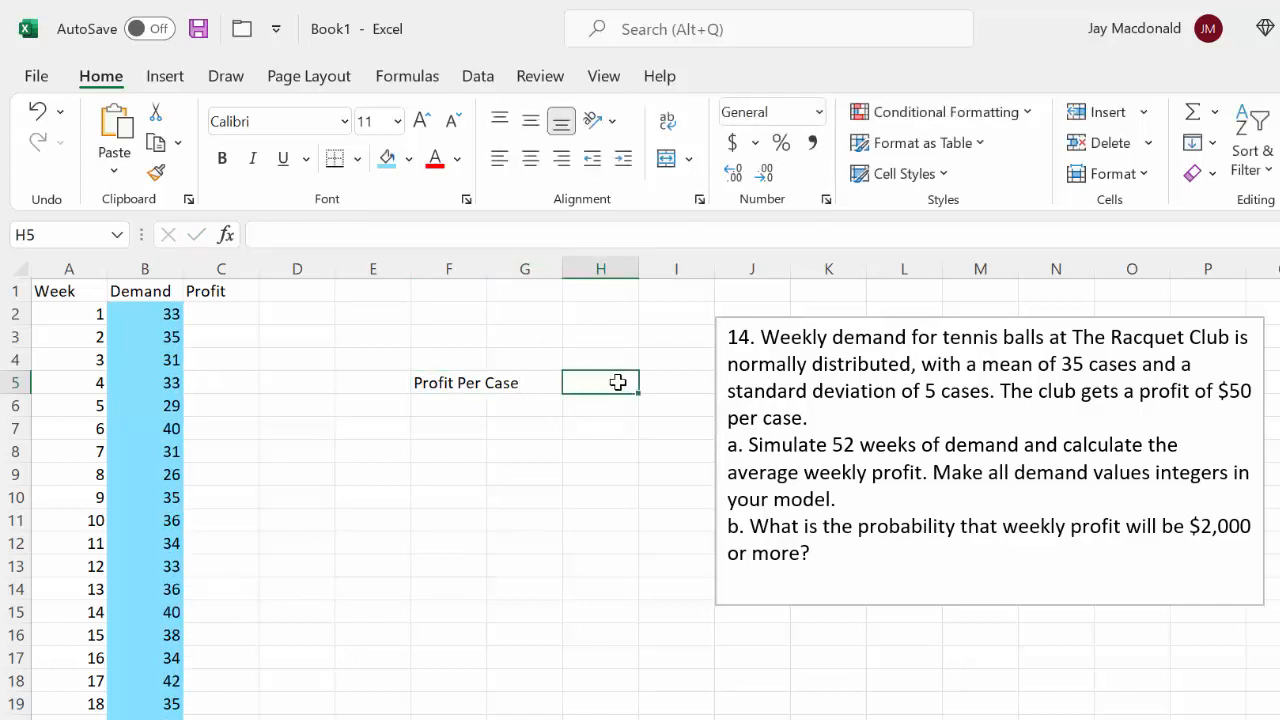
text(50)
key(Return)
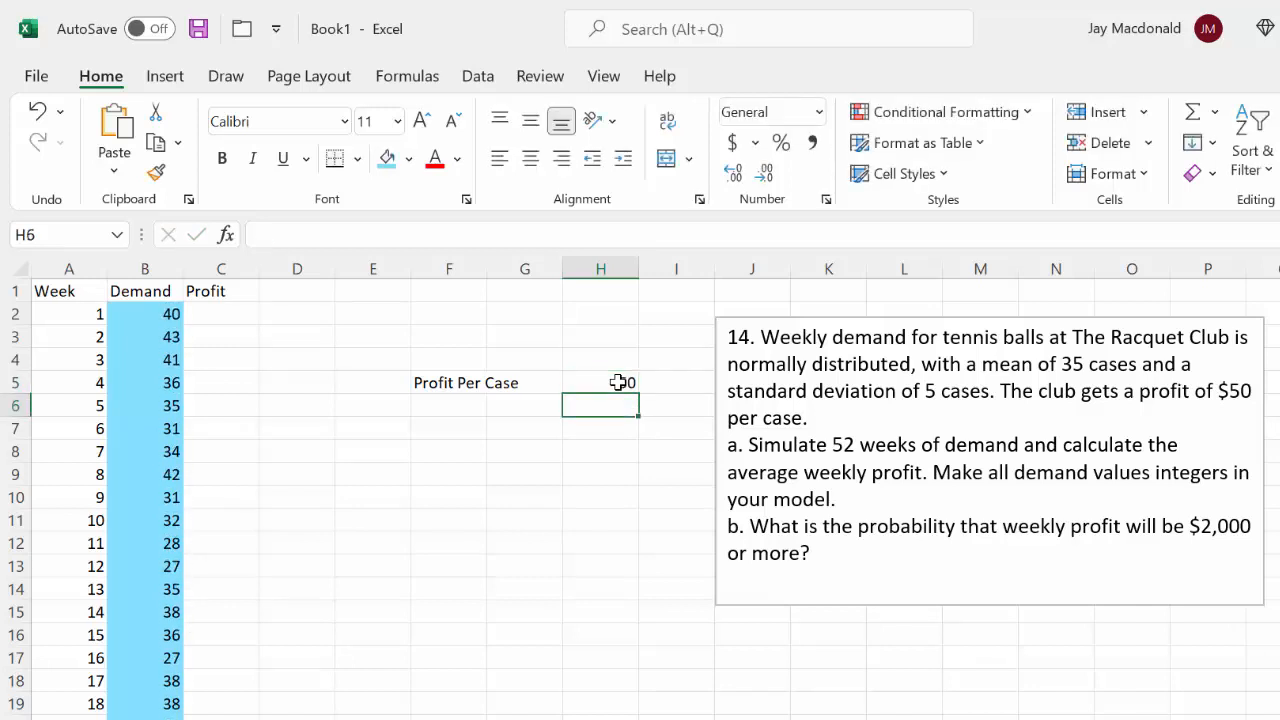
Put a thick outside border around the Profit Per Case cells F5:H5 and fill H5 with yellow
drag(430, 382, 622, 386)
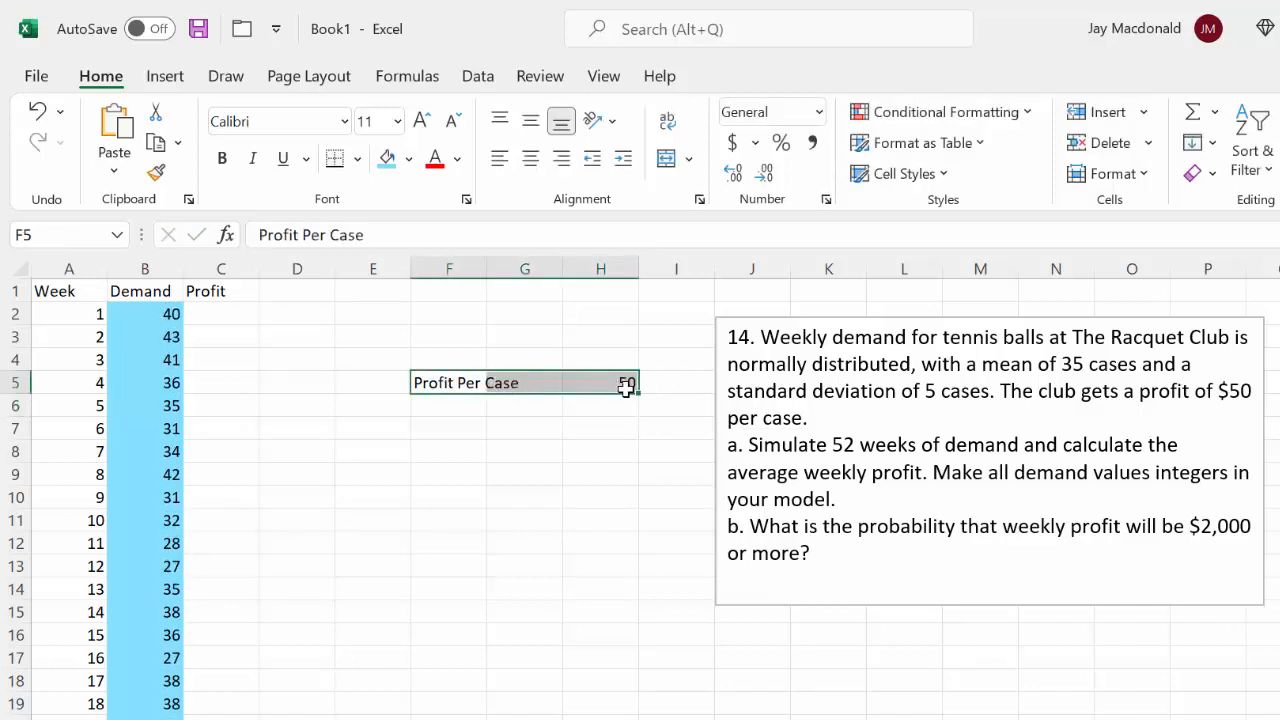
click(357, 158)
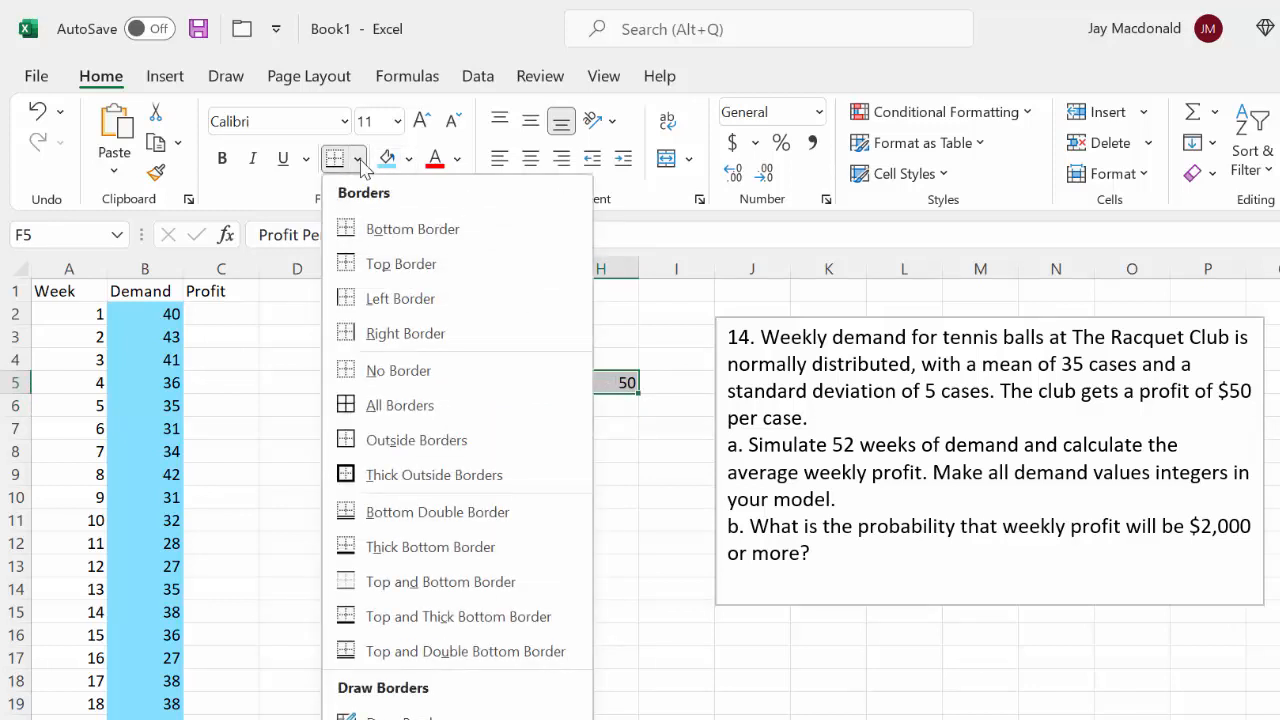
click(388, 475)
click(516, 413)
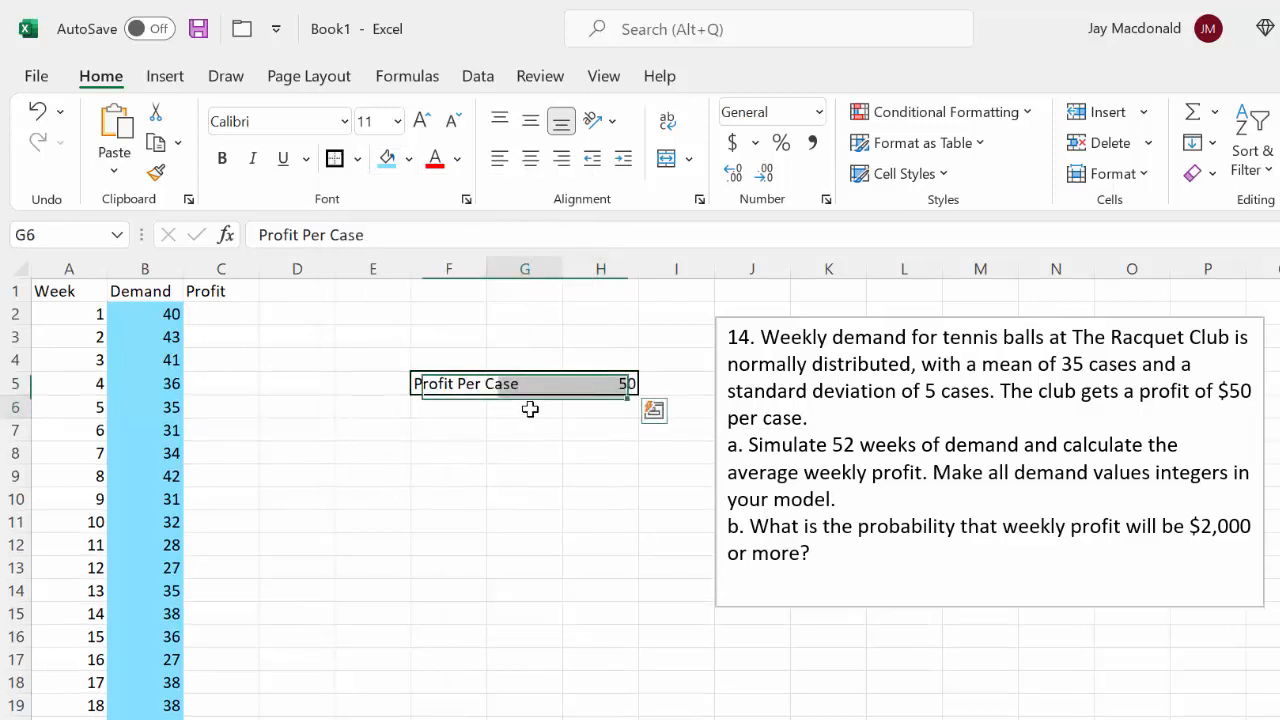
click(626, 379)
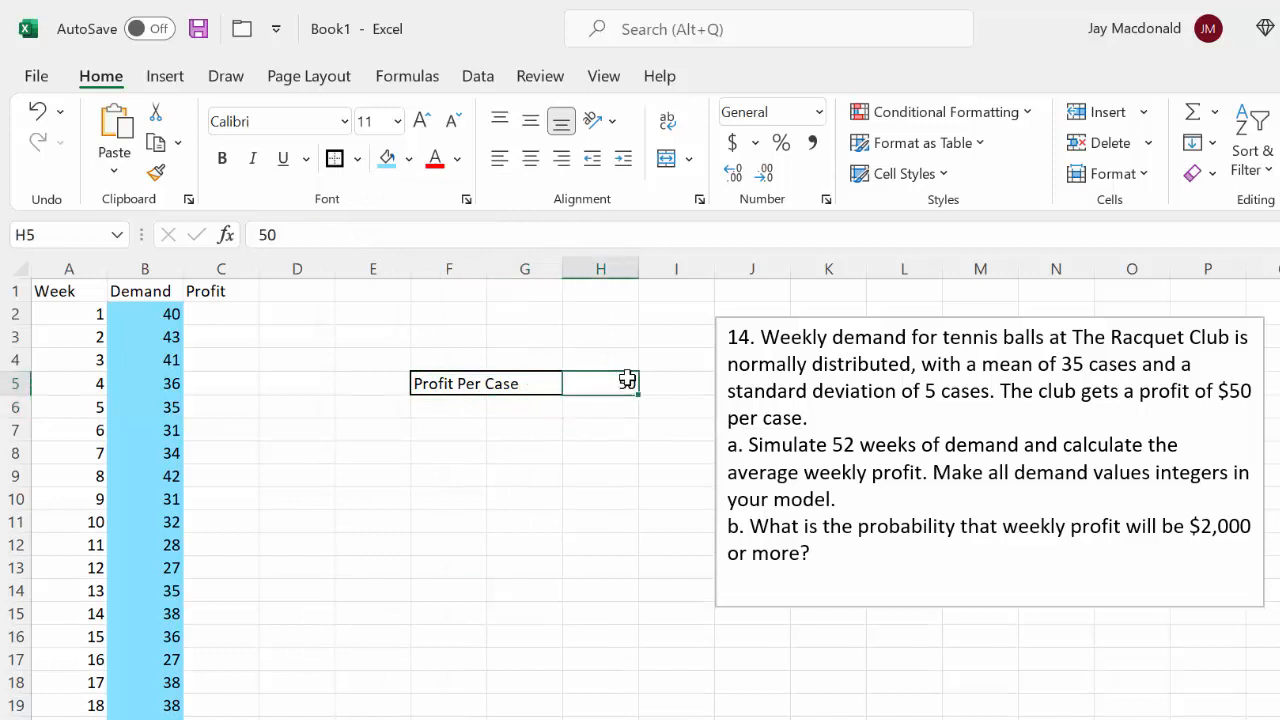
click(410, 160)
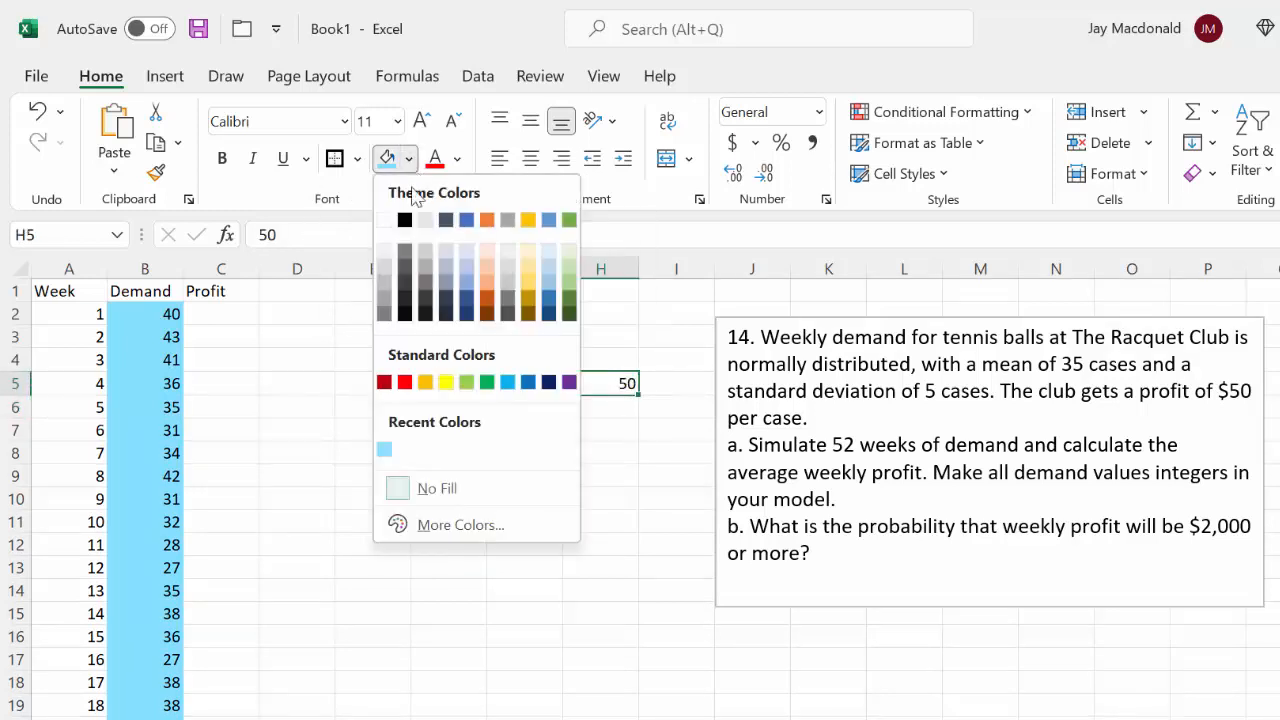
click(446, 374)
click(581, 433)
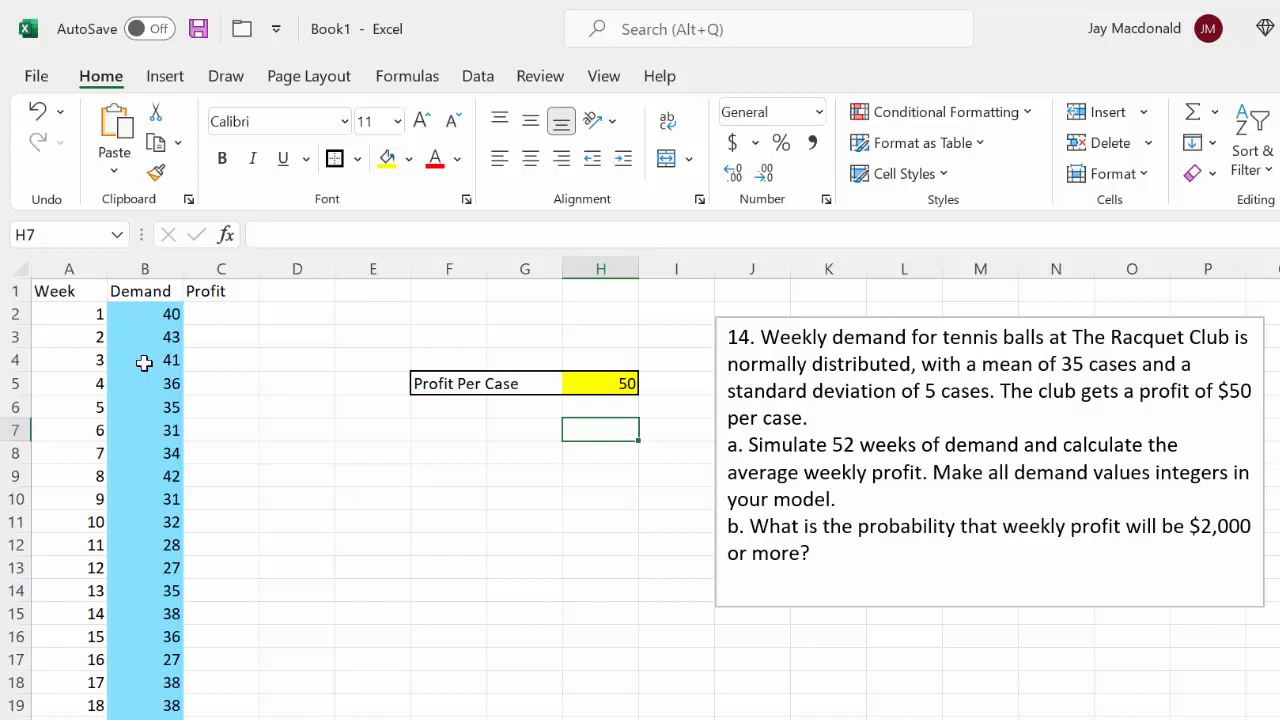
Calculate the weekly profit in C2 with =B2*$H$5 and fill it down the Profit column
double_click(217, 313)
text(=)
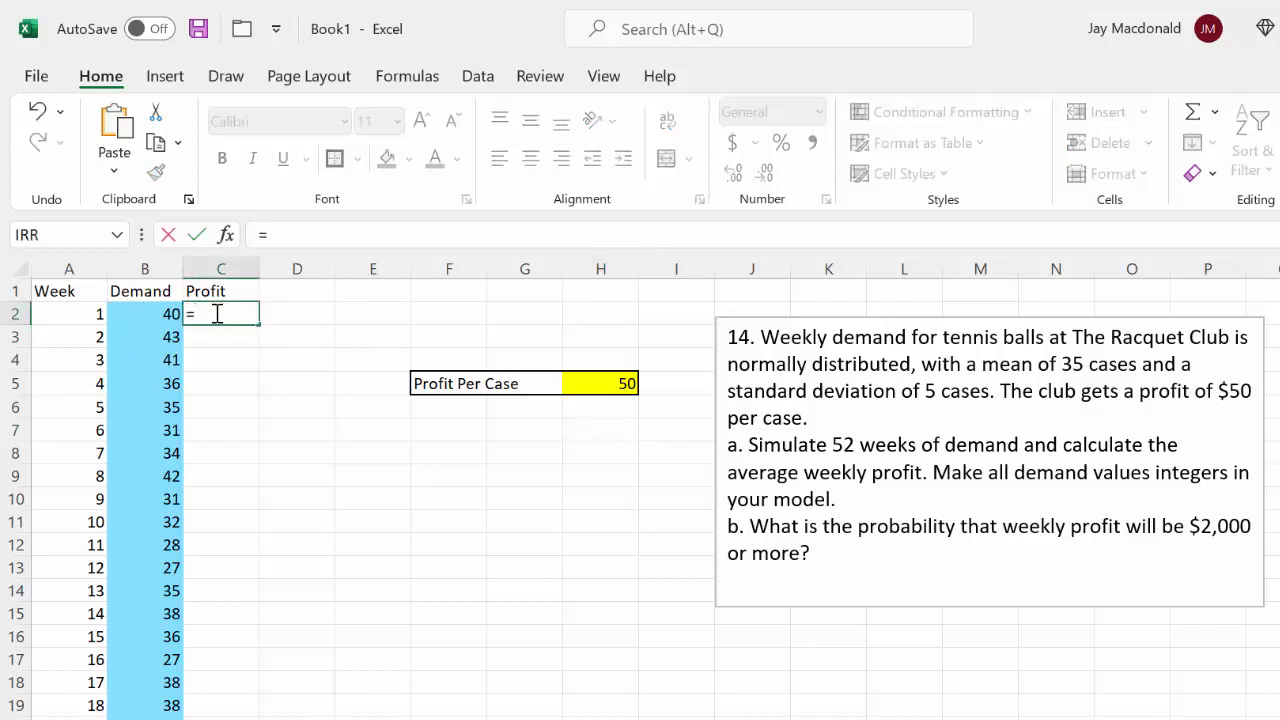
click(132, 312)
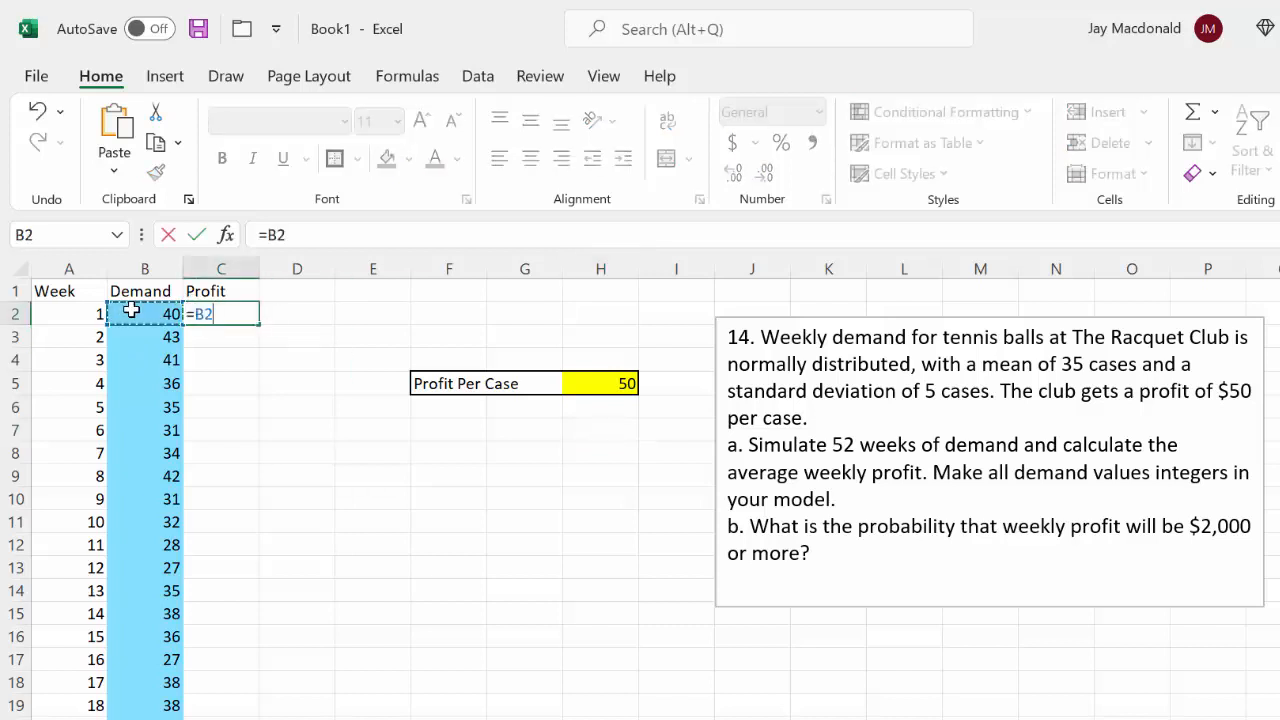
text(*)
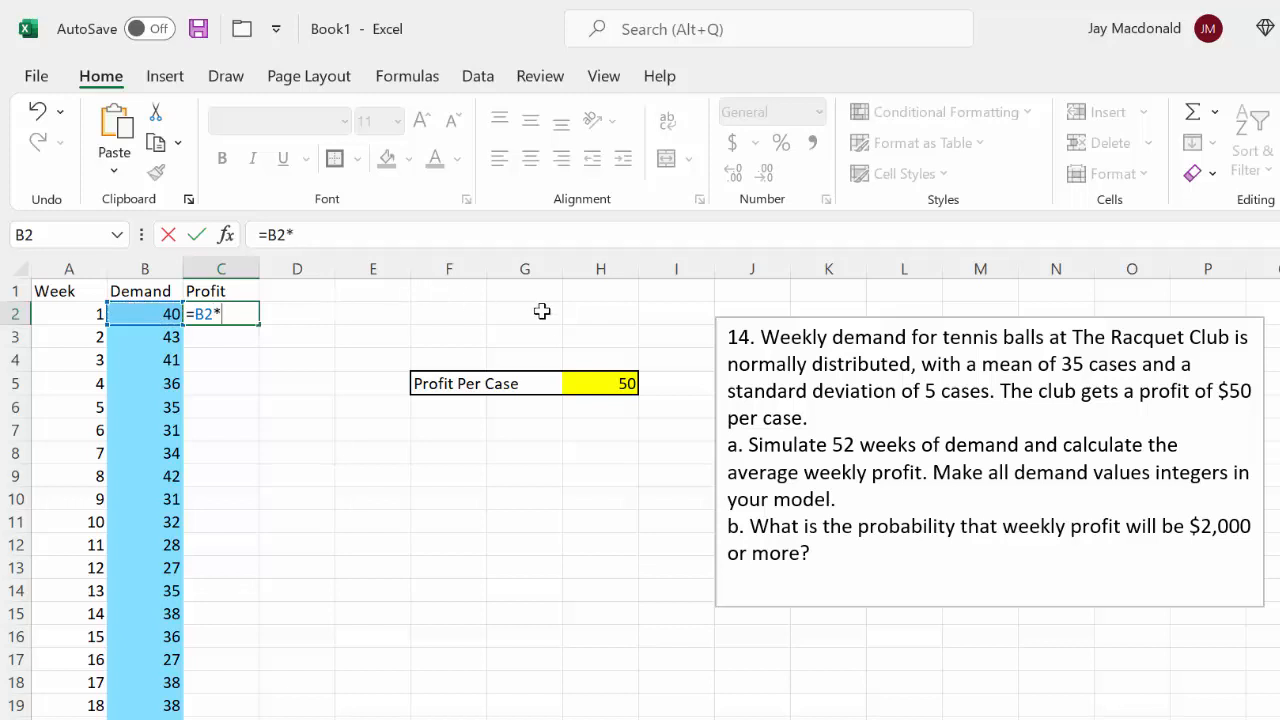
click(606, 382)
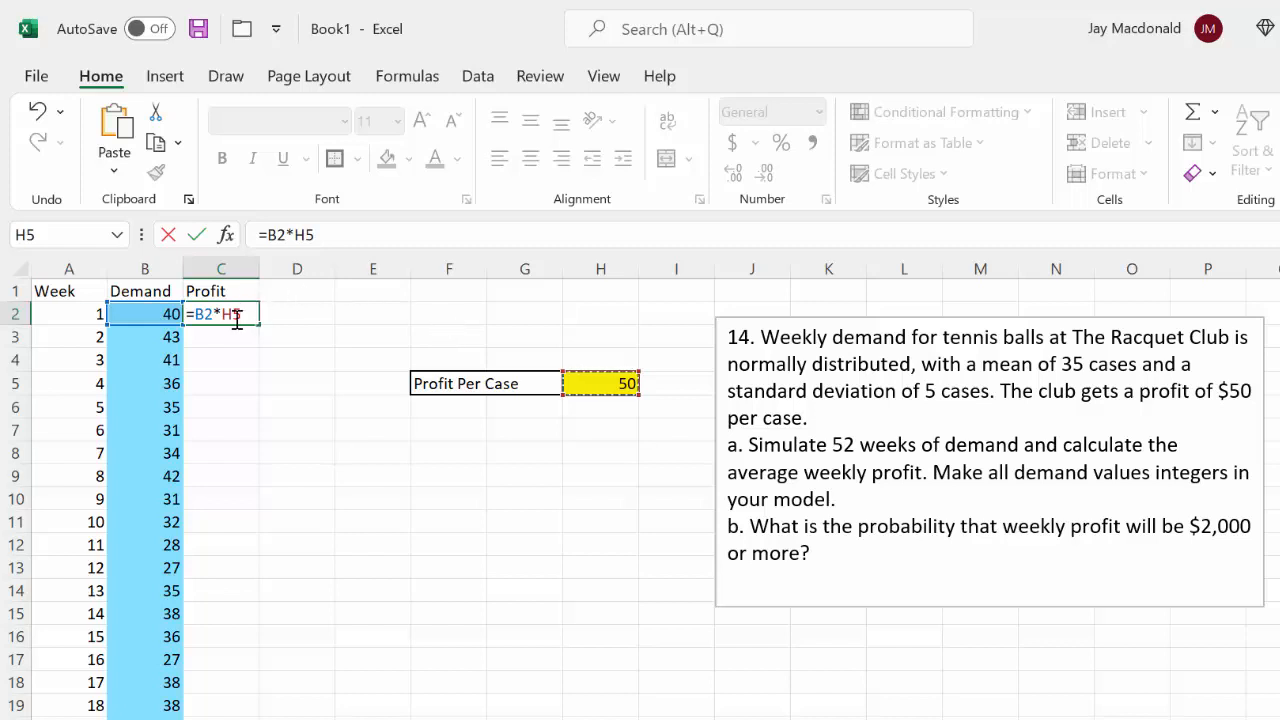
drag(244, 315, 227, 320)
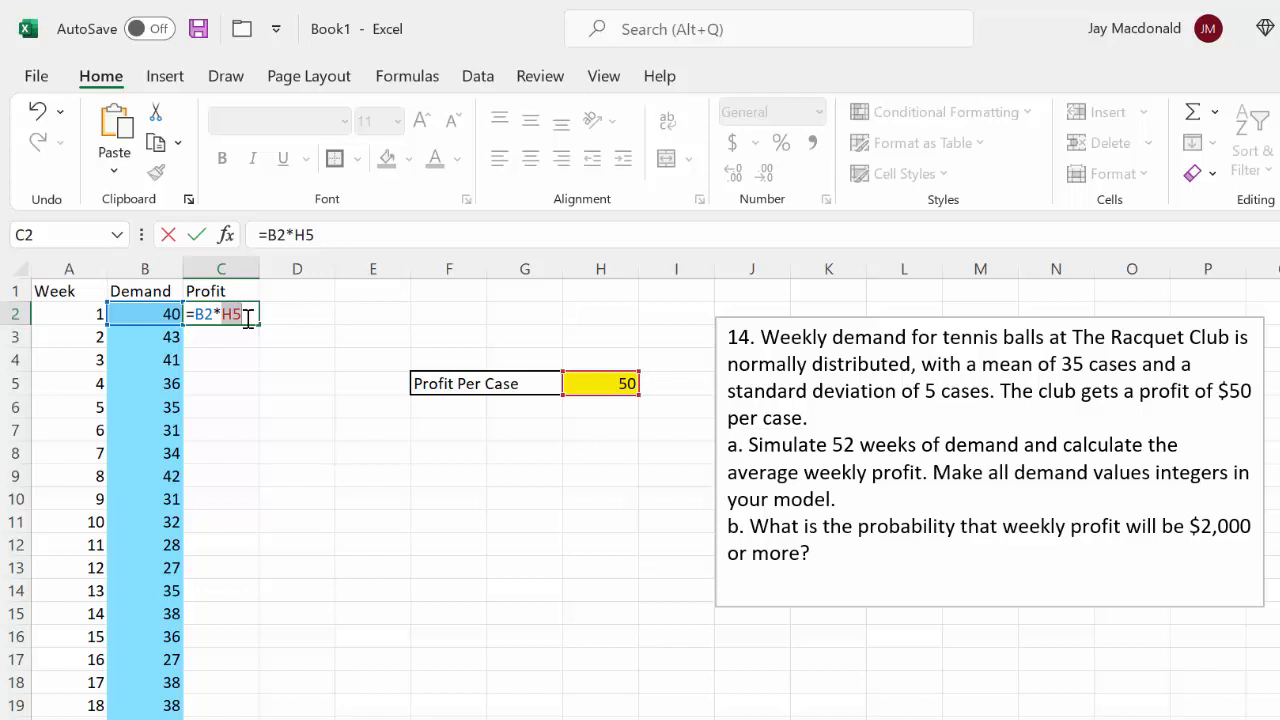
key(F4)
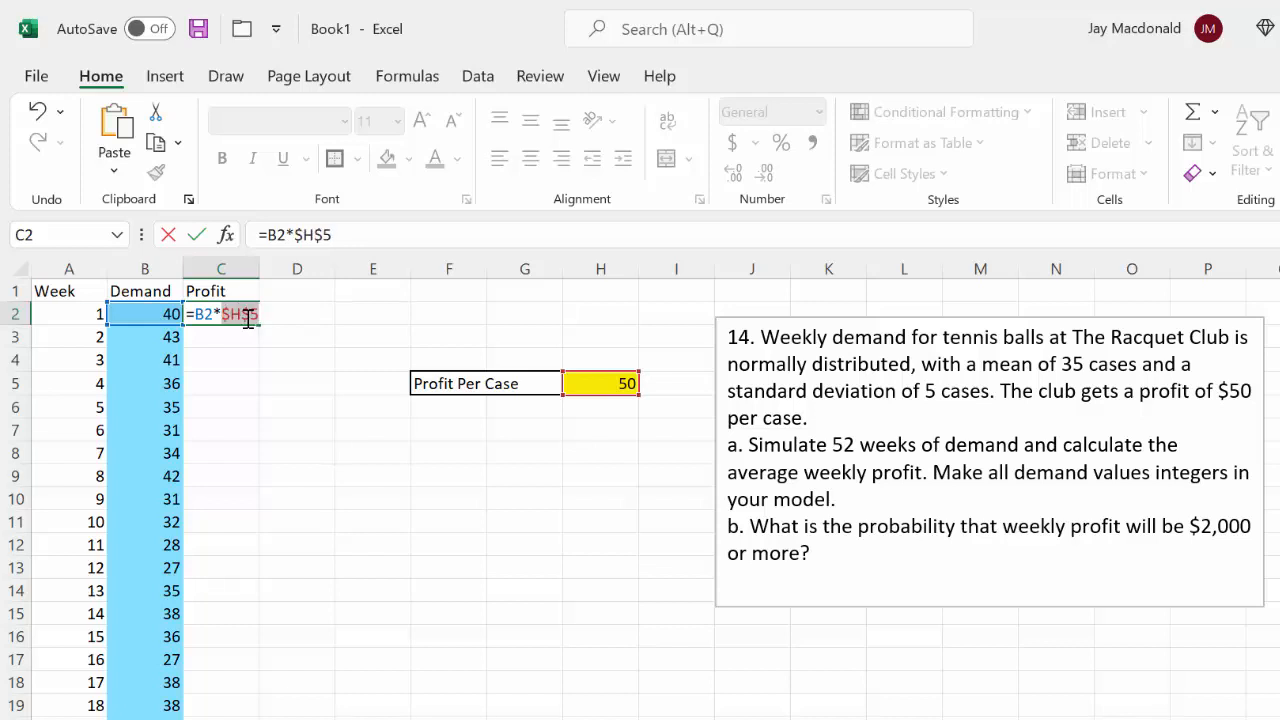
key(Return)
click(238, 313)
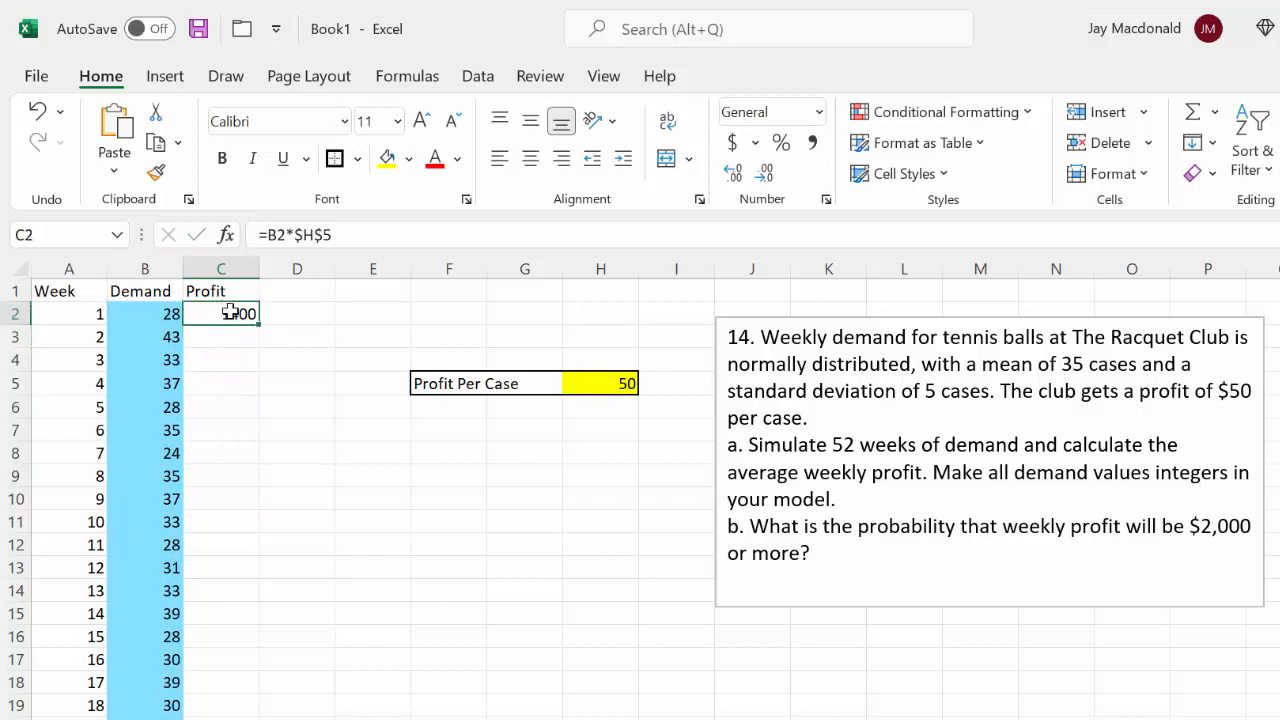
double_click(267, 328)
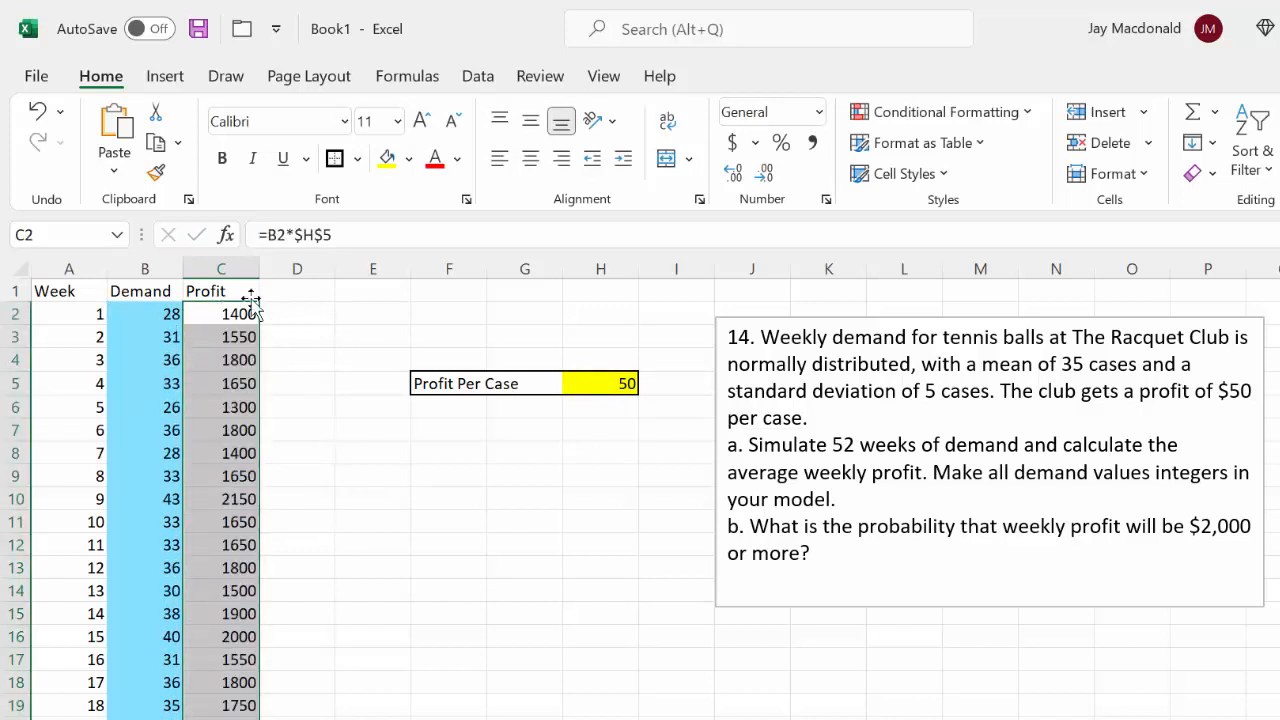
Format the weekly profit values in column C as Currency with the $ symbol and 2 decimal places
right_click(221, 357)
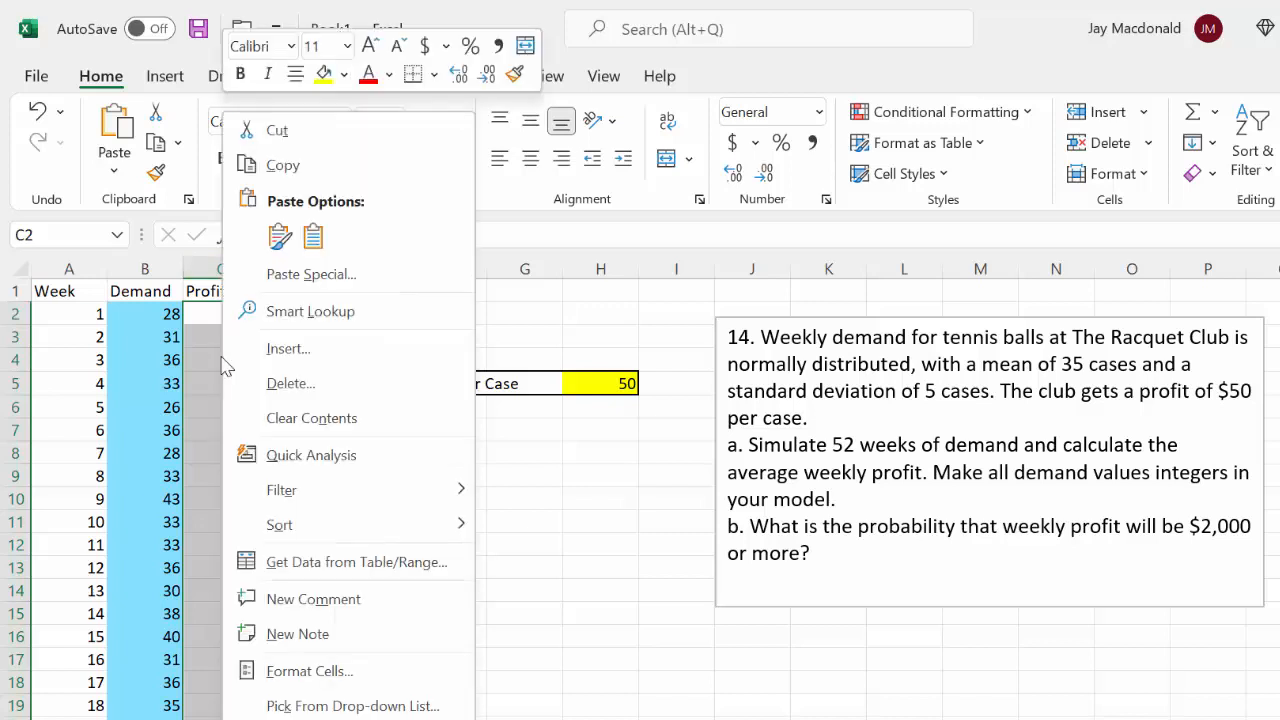
click(312, 671)
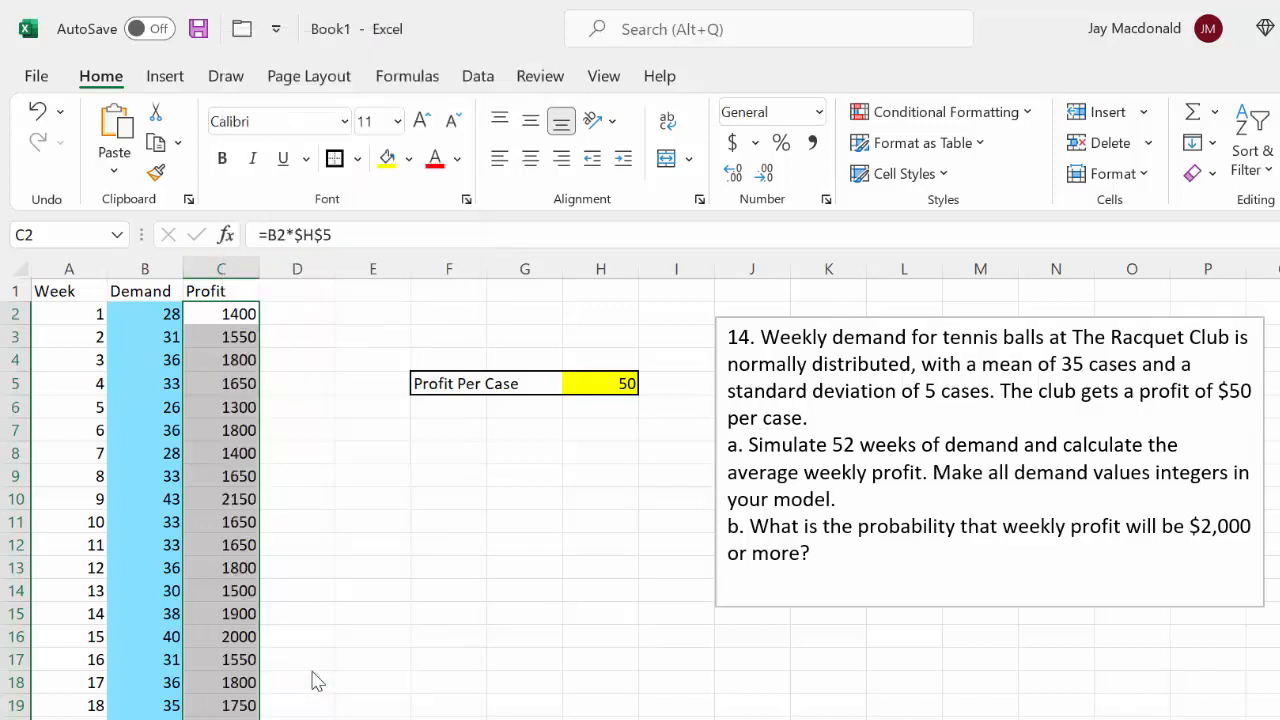
click(85, 327)
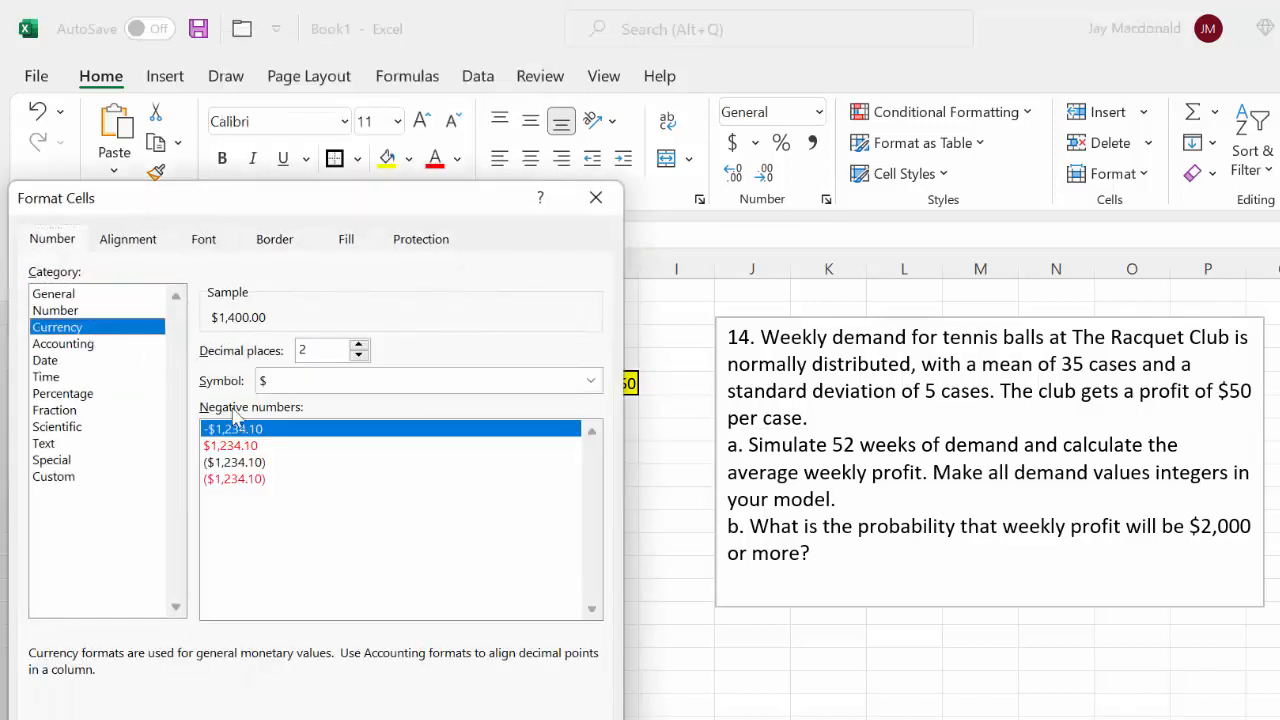
click(484, 718)
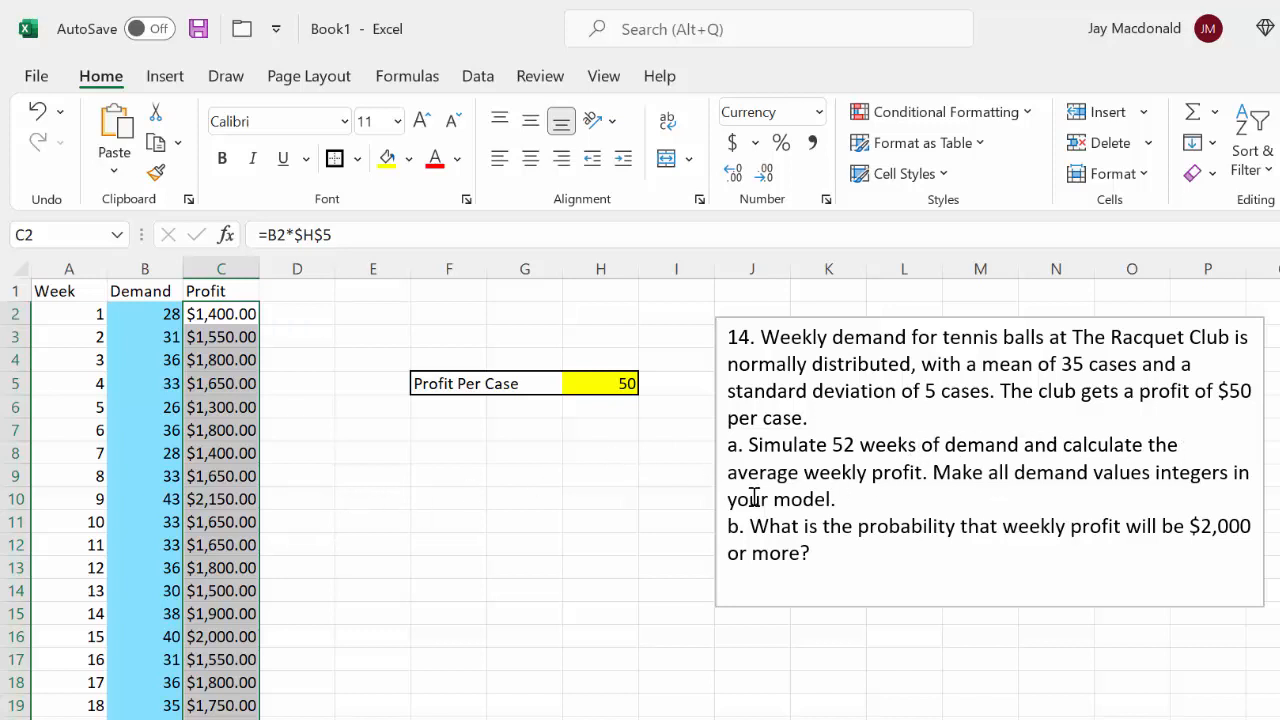
Enter the heading Based on One Replication in F8
click(444, 455)
double_click(446, 455)
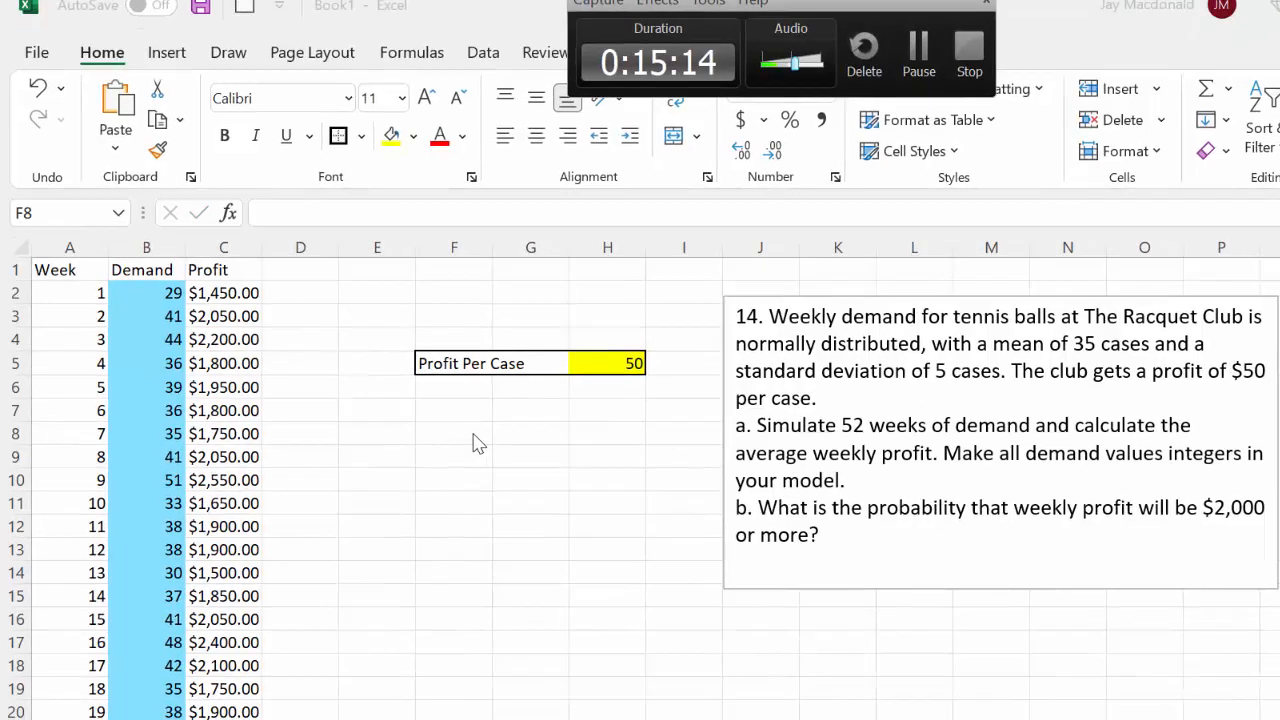
click(470, 455)
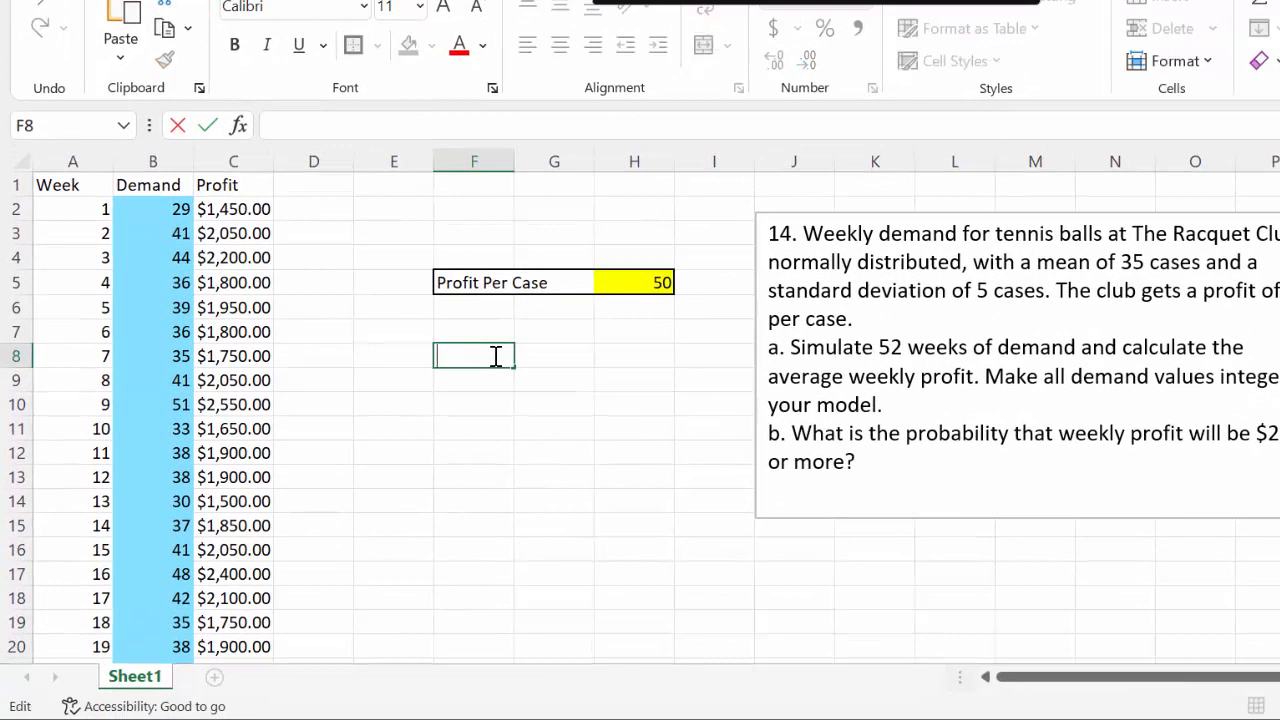
text(Based on)
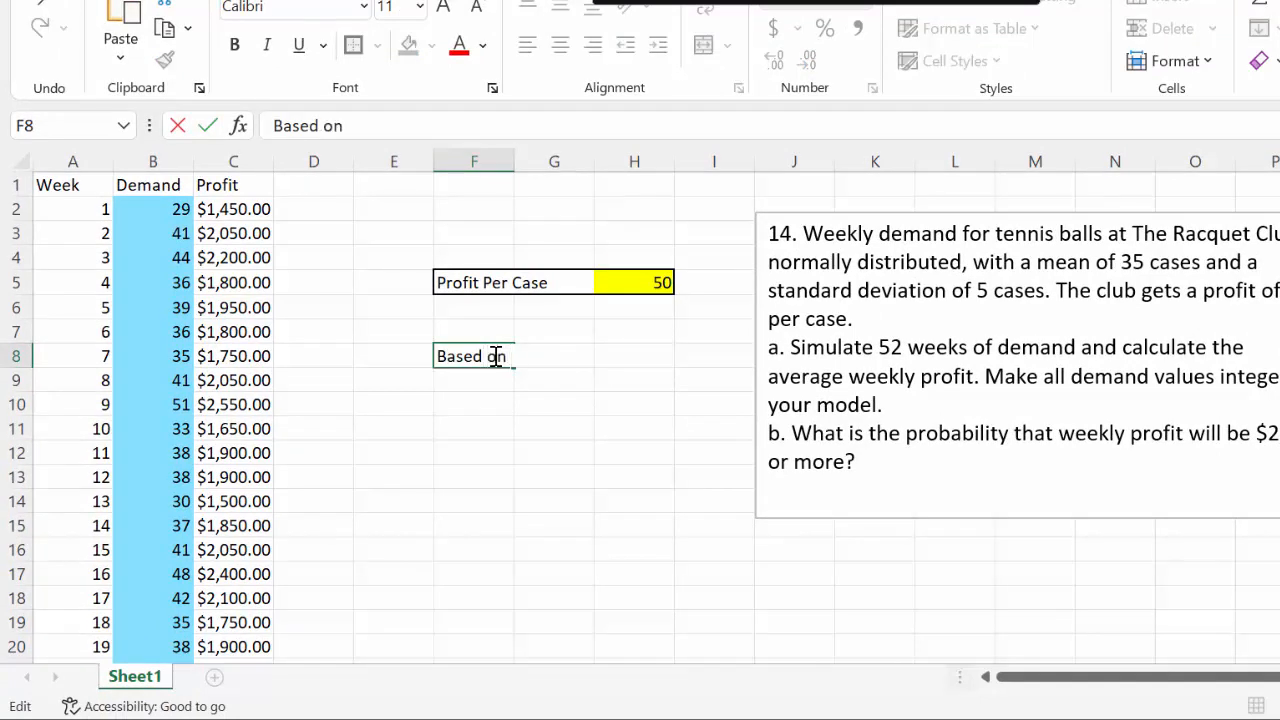
text( o)
key(BackSpace)
text(One Rep)
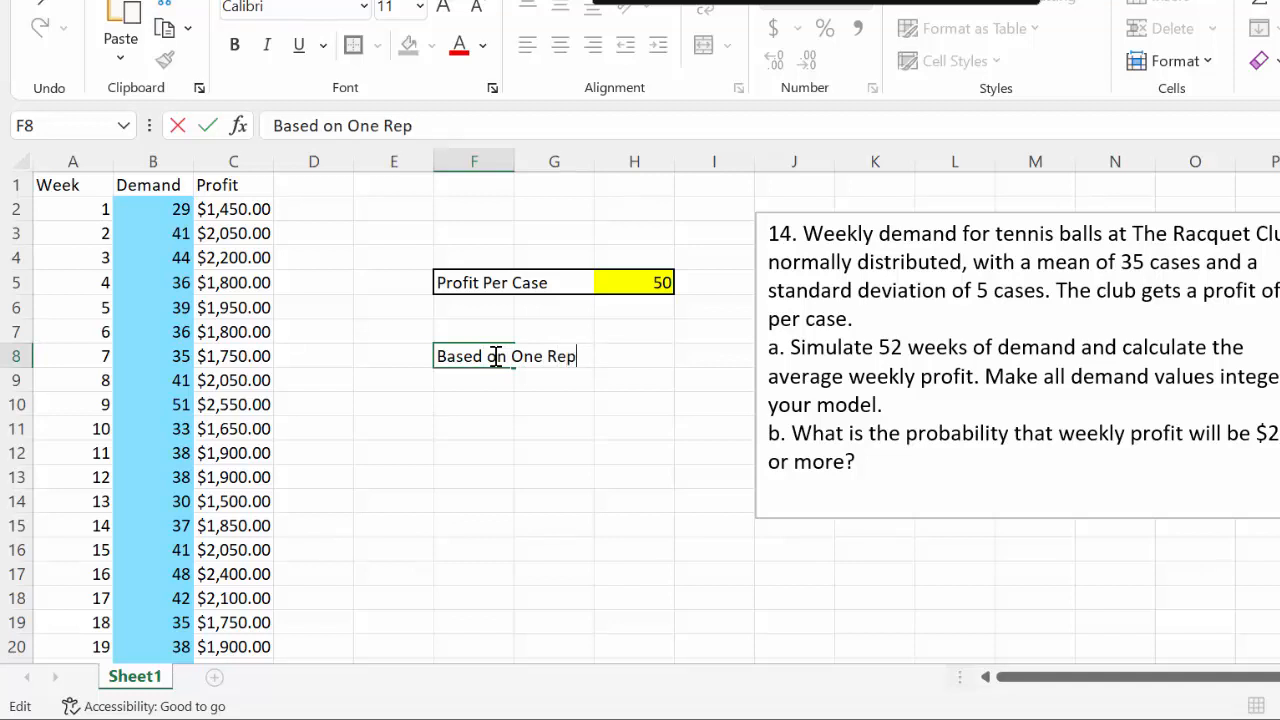
text(lication)
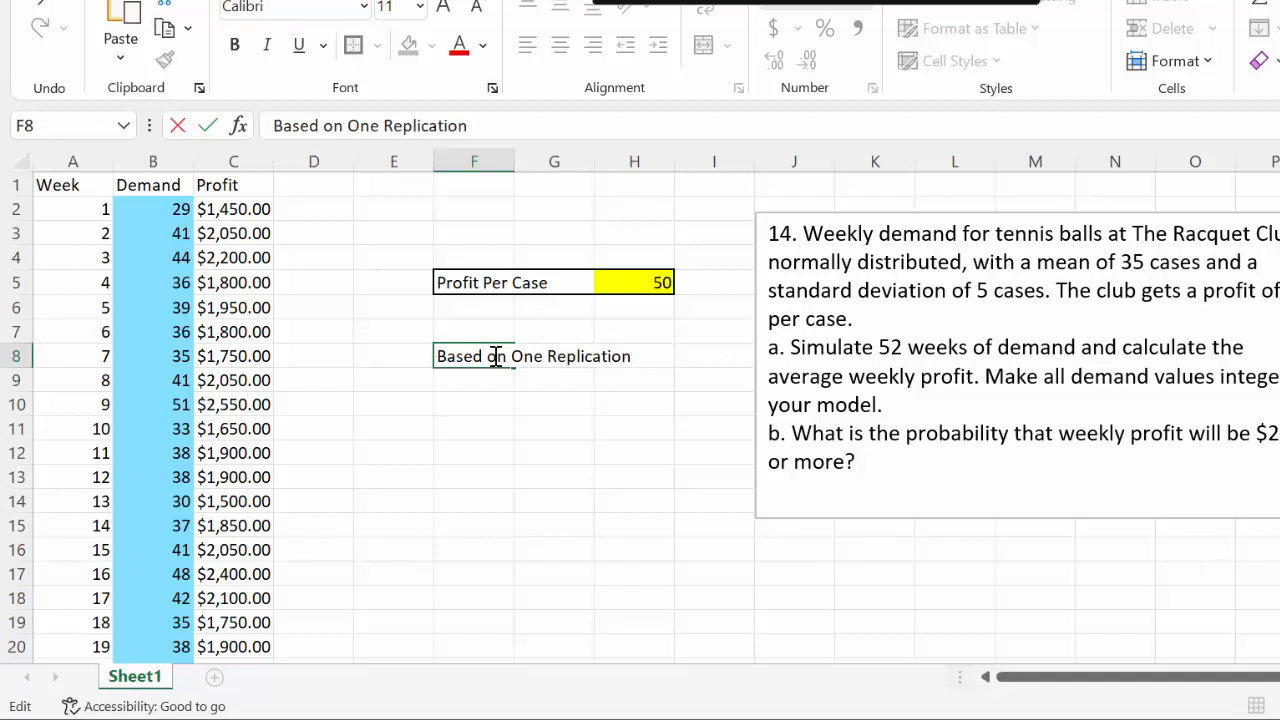
key(Return)
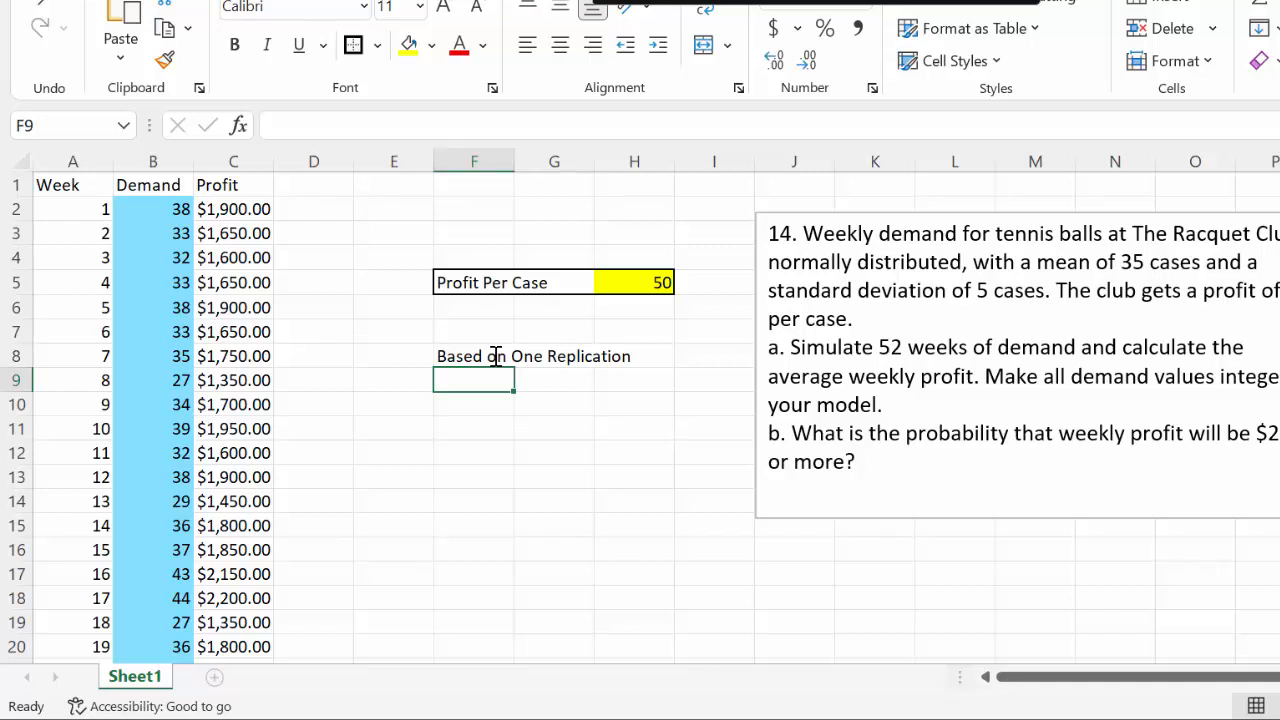
Add the label Average Profit in F9, below the replication heading
text(Average )
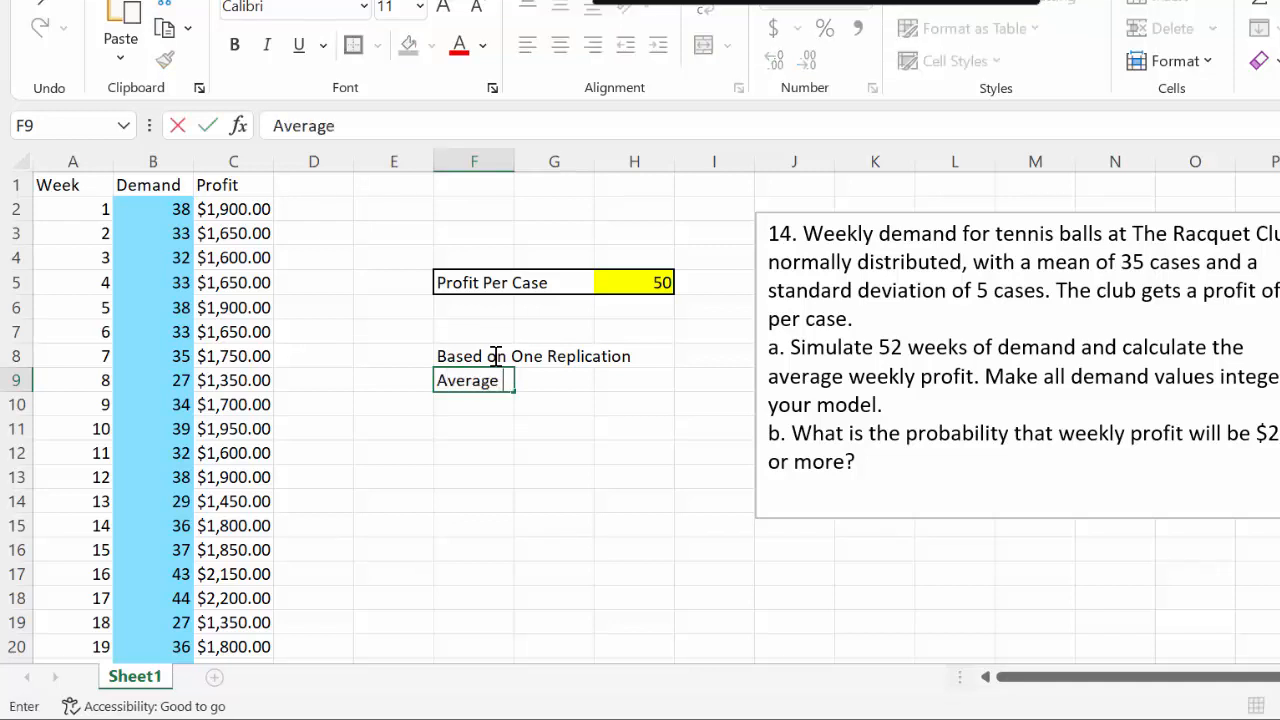
text(Profit)
key(Return)
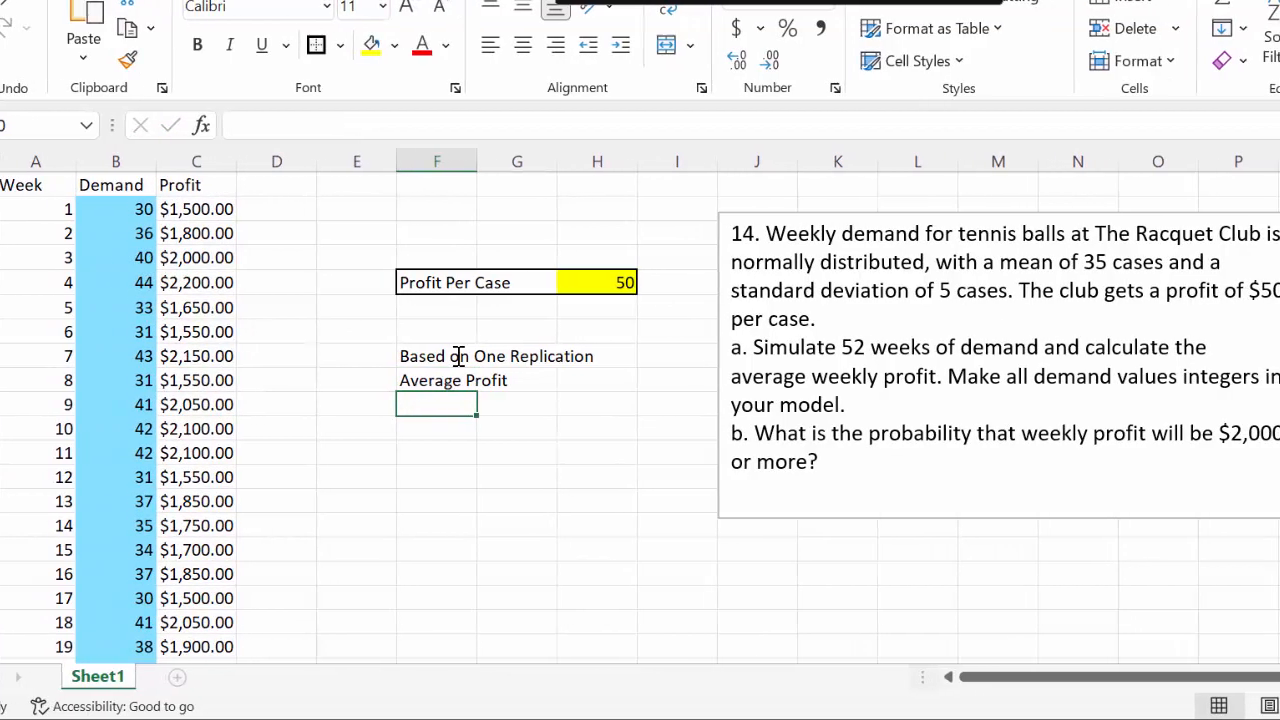
Add the label Prob. (Profit>=$2000 in F10, below Average Profit
drag(826, 437, 765, 484)
click(403, 397)
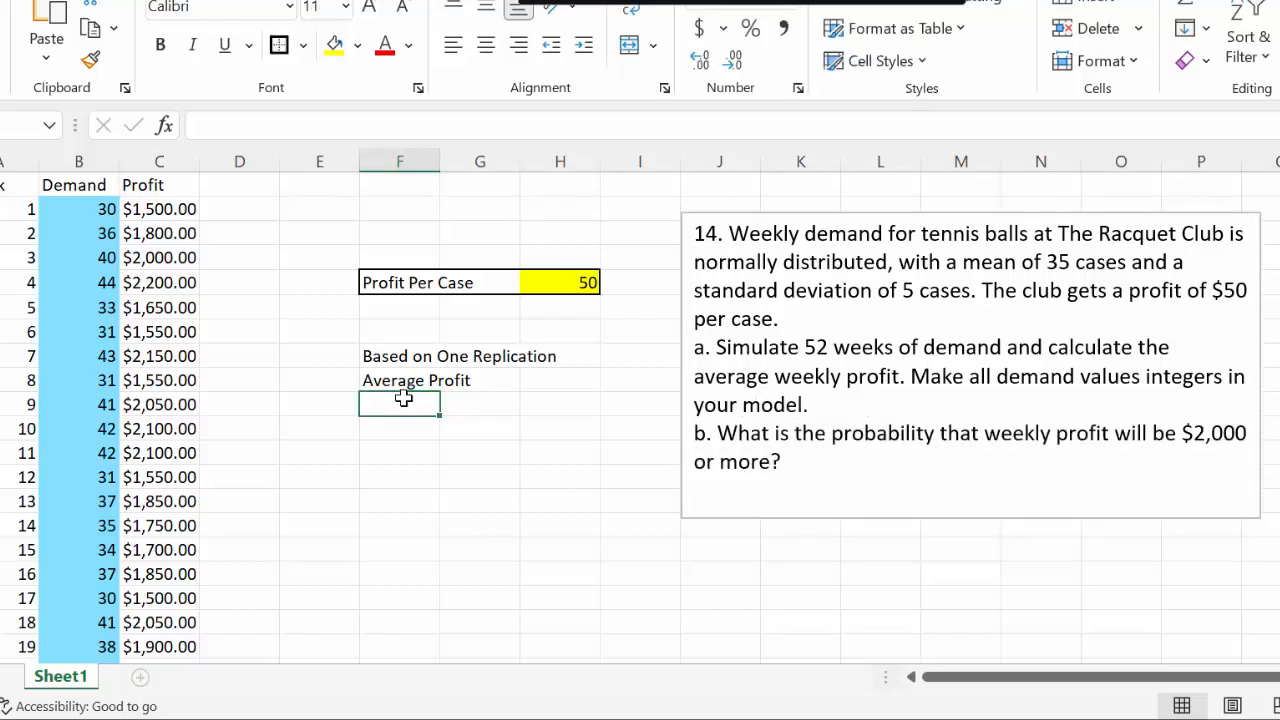
text(Prob)
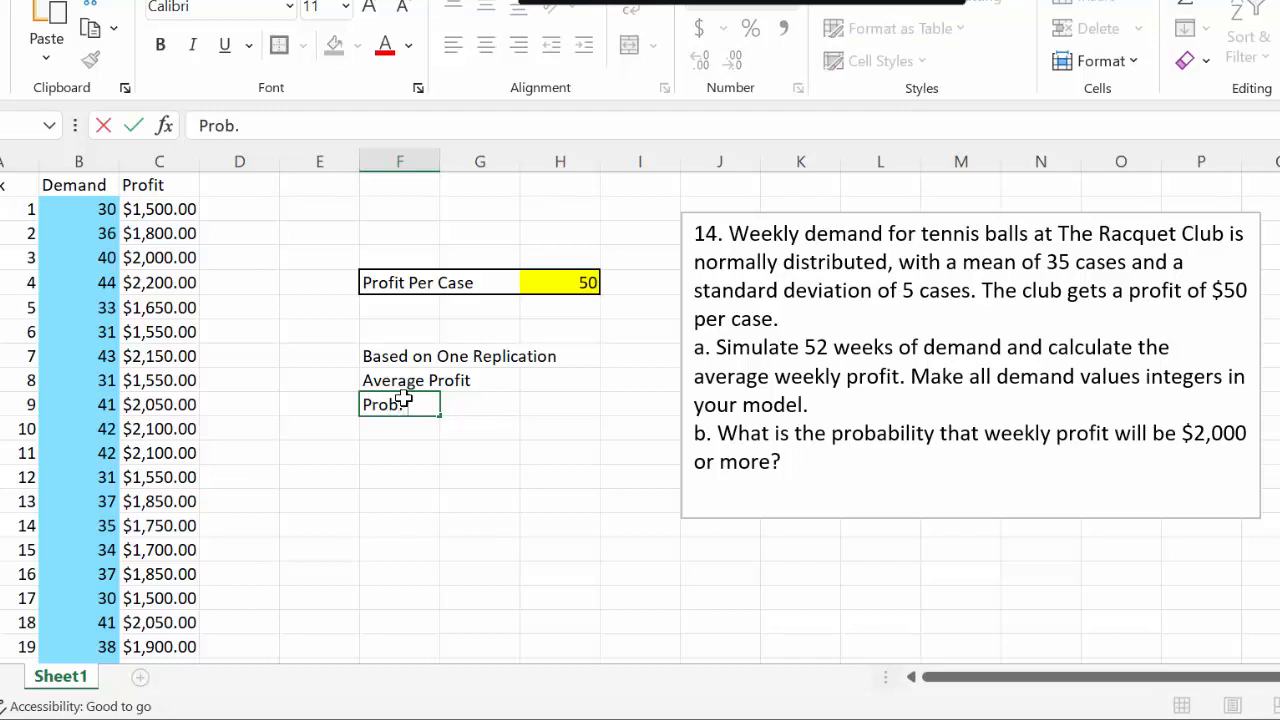
text(. (Profit>=)
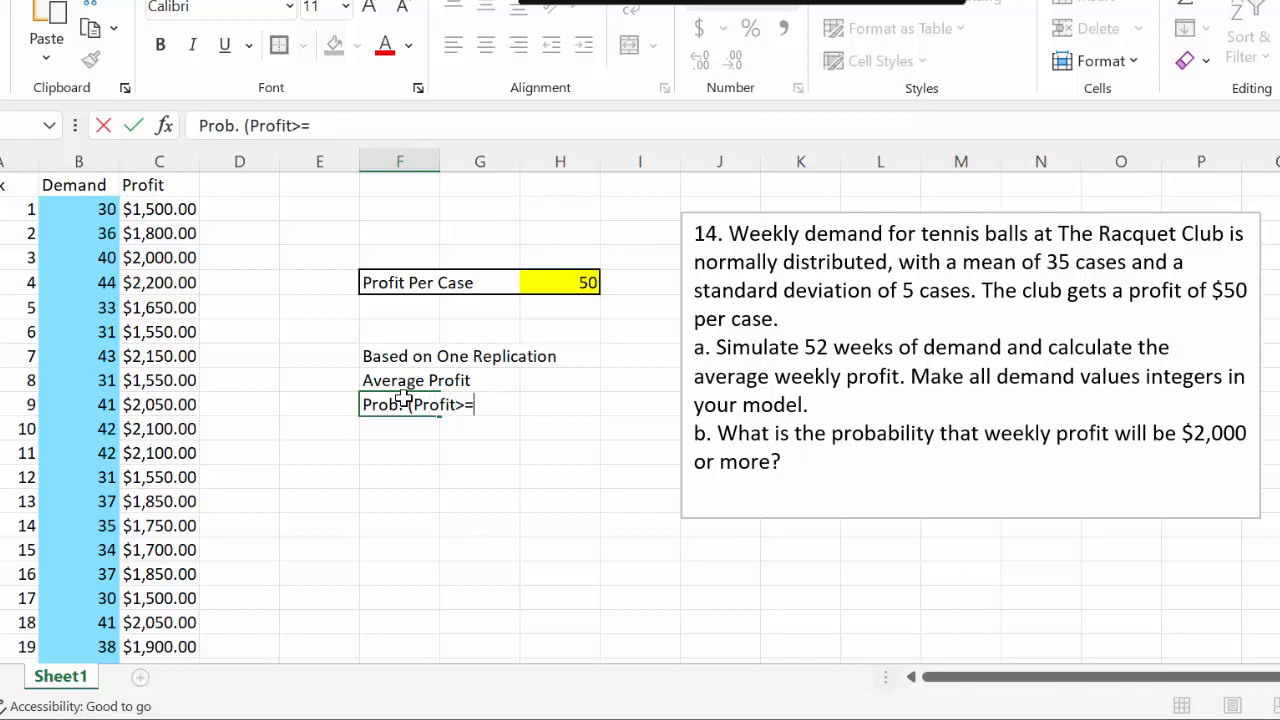
text($22)
key(BackSpace)
text(000)
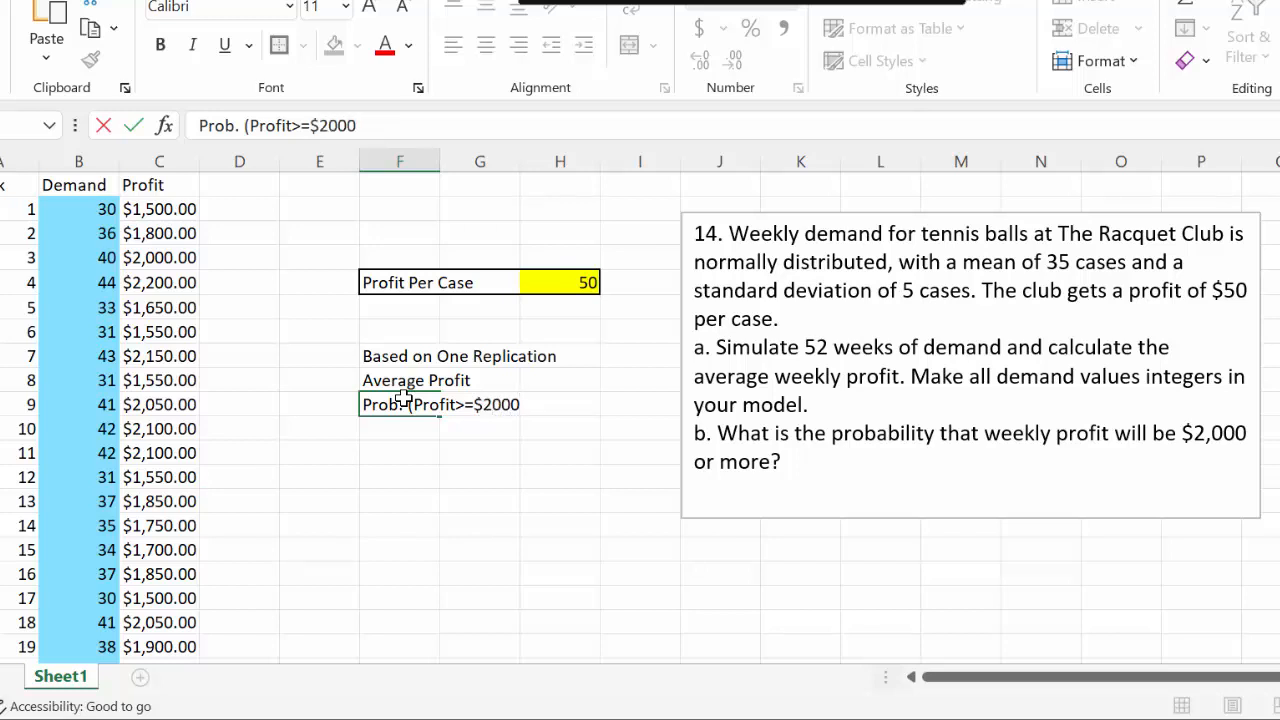
key(Return)
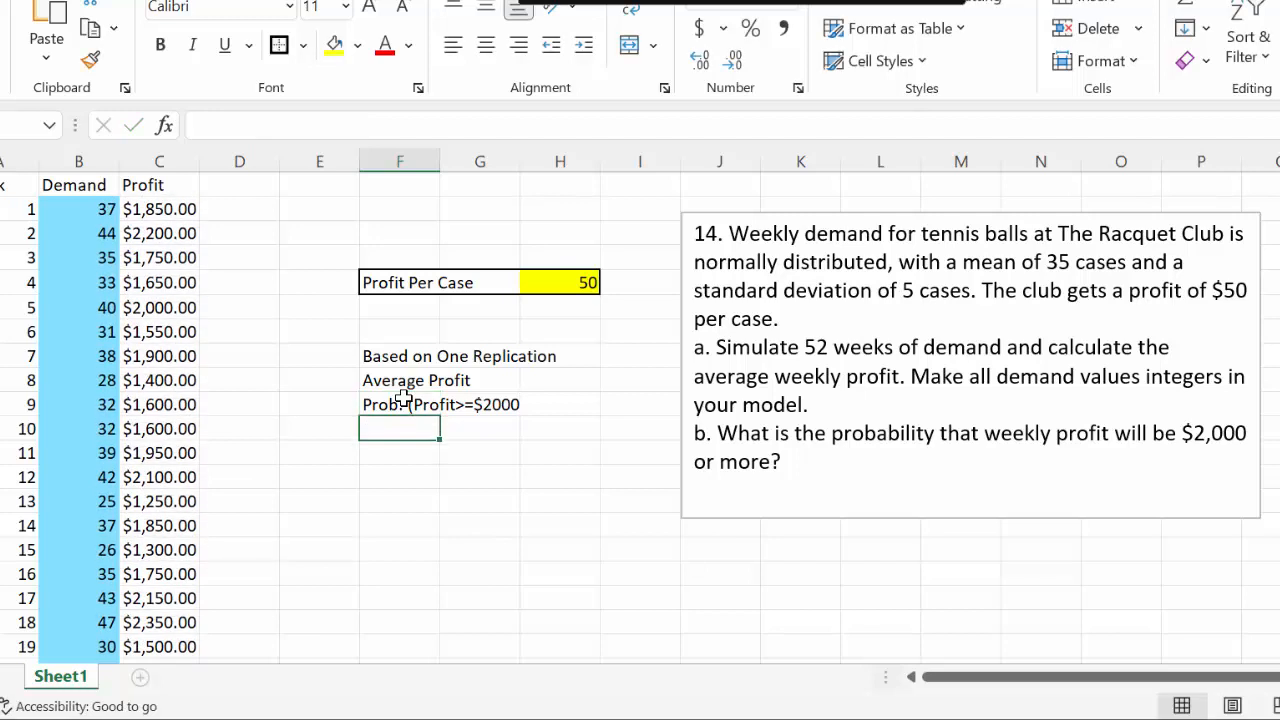
Put a thick outside border around the results block F8:I10 and another around its heading row F8:I8
drag(386, 352, 605, 407)
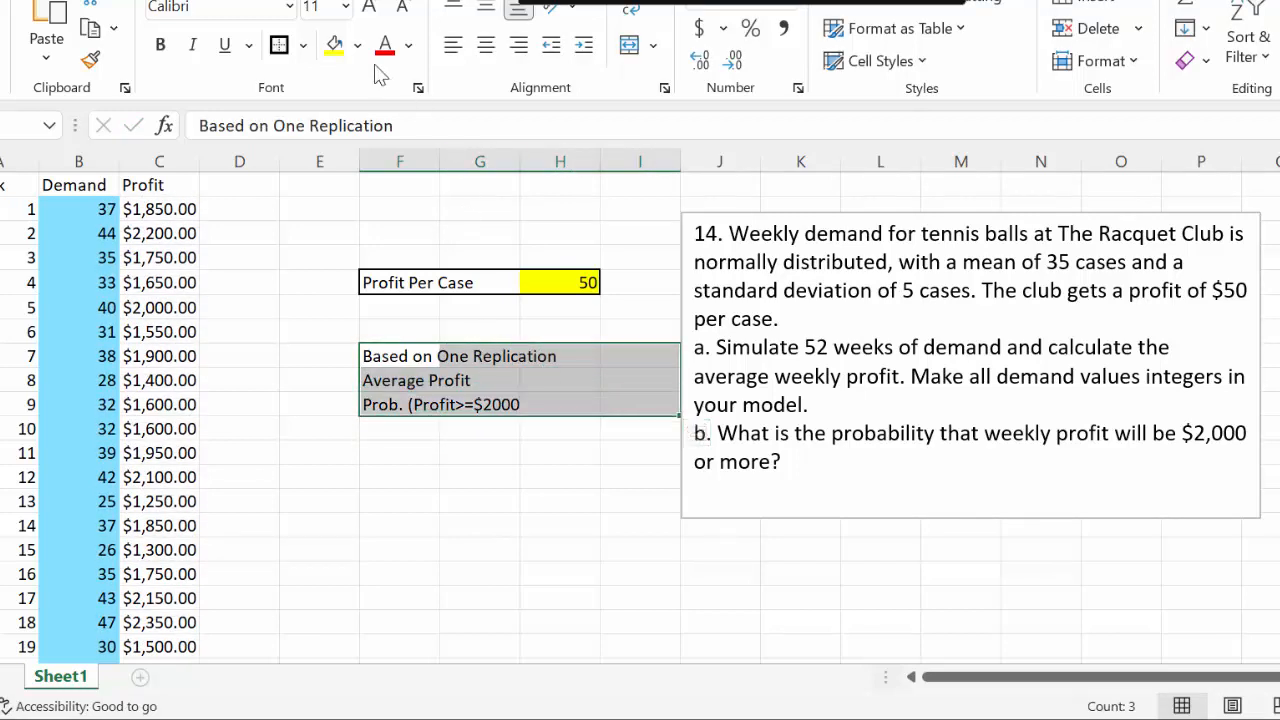
click(278, 46)
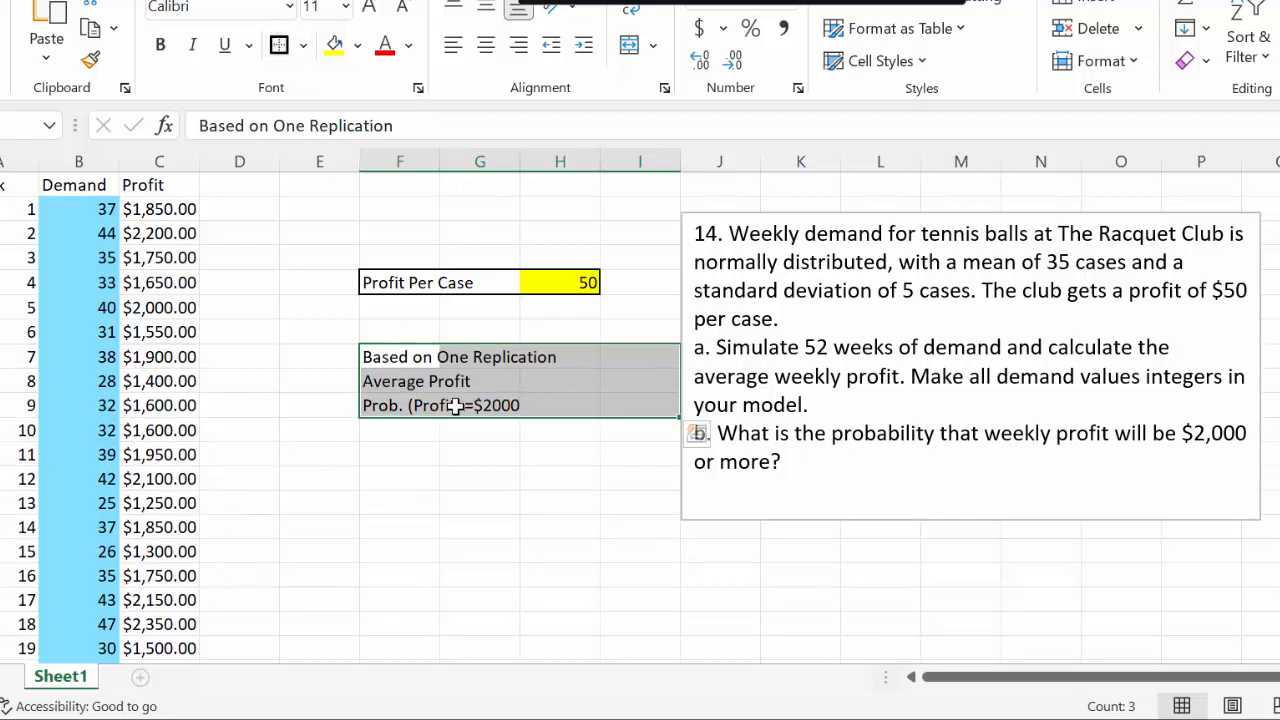
click(445, 358)
drag(375, 352, 651, 357)
click(651, 361)
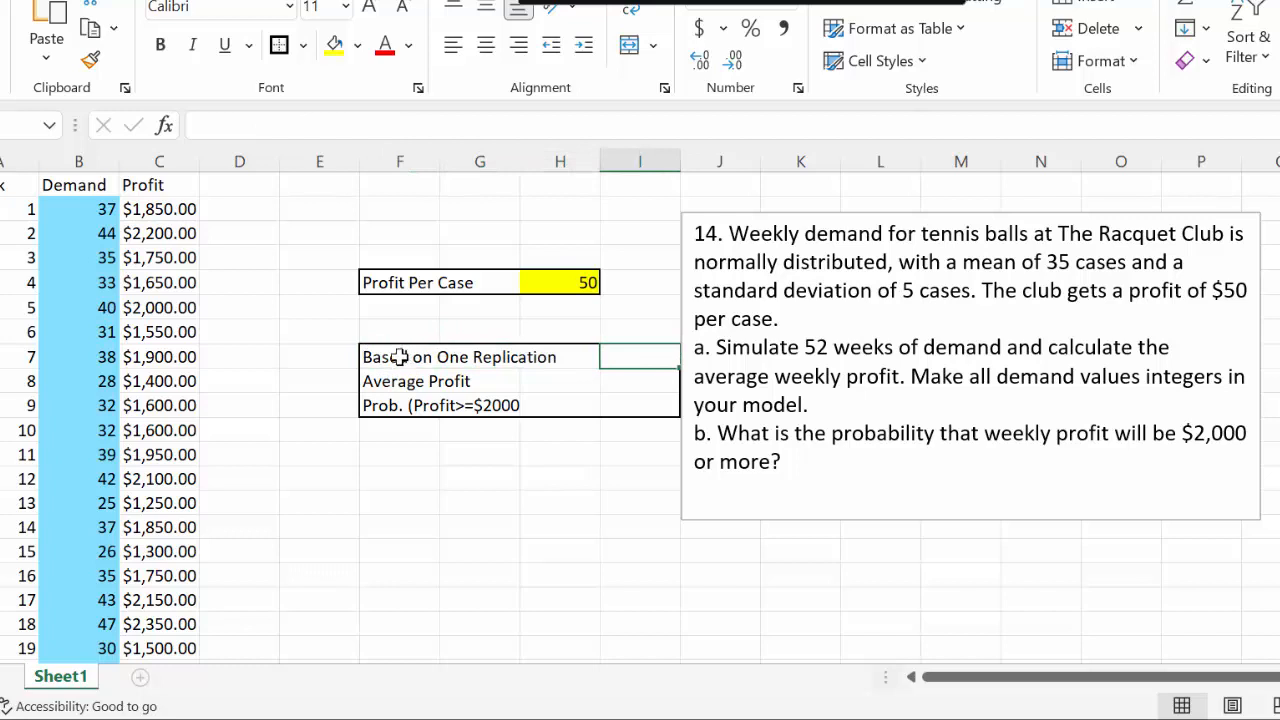
drag(430, 357, 609, 366)
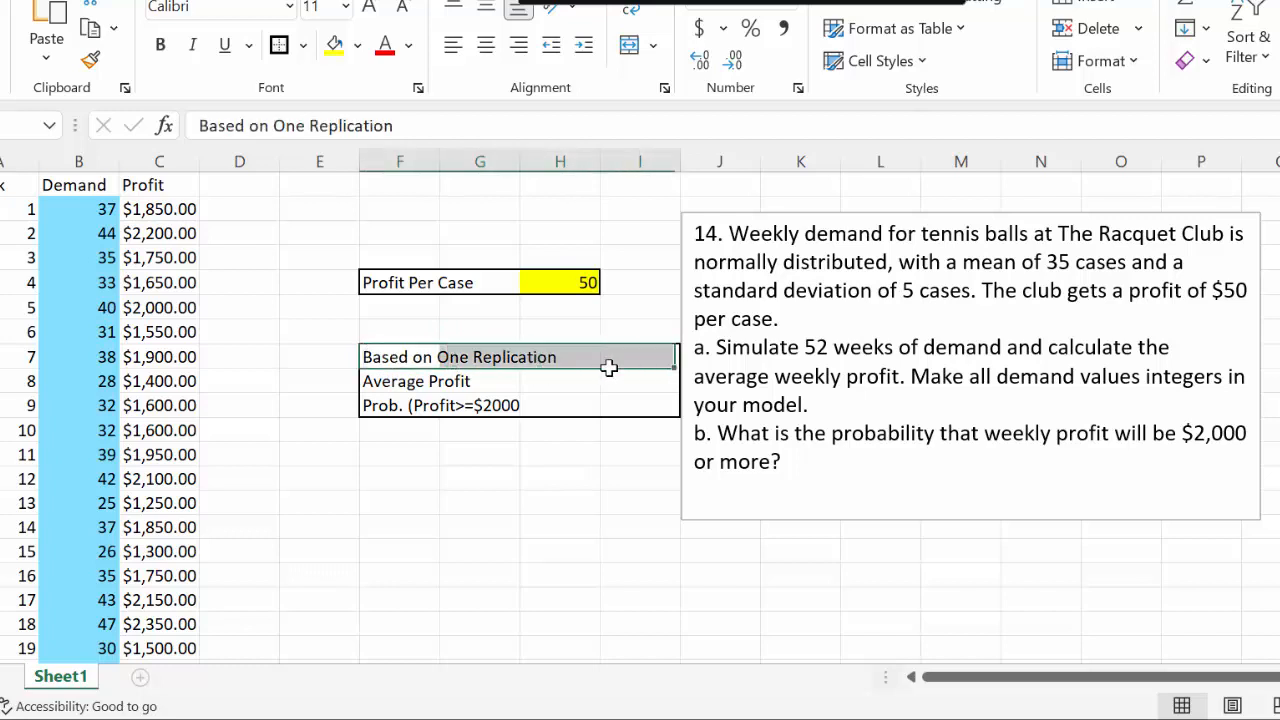
click(277, 45)
Make the Based on One Replication heading in F8 bold
click(394, 362)
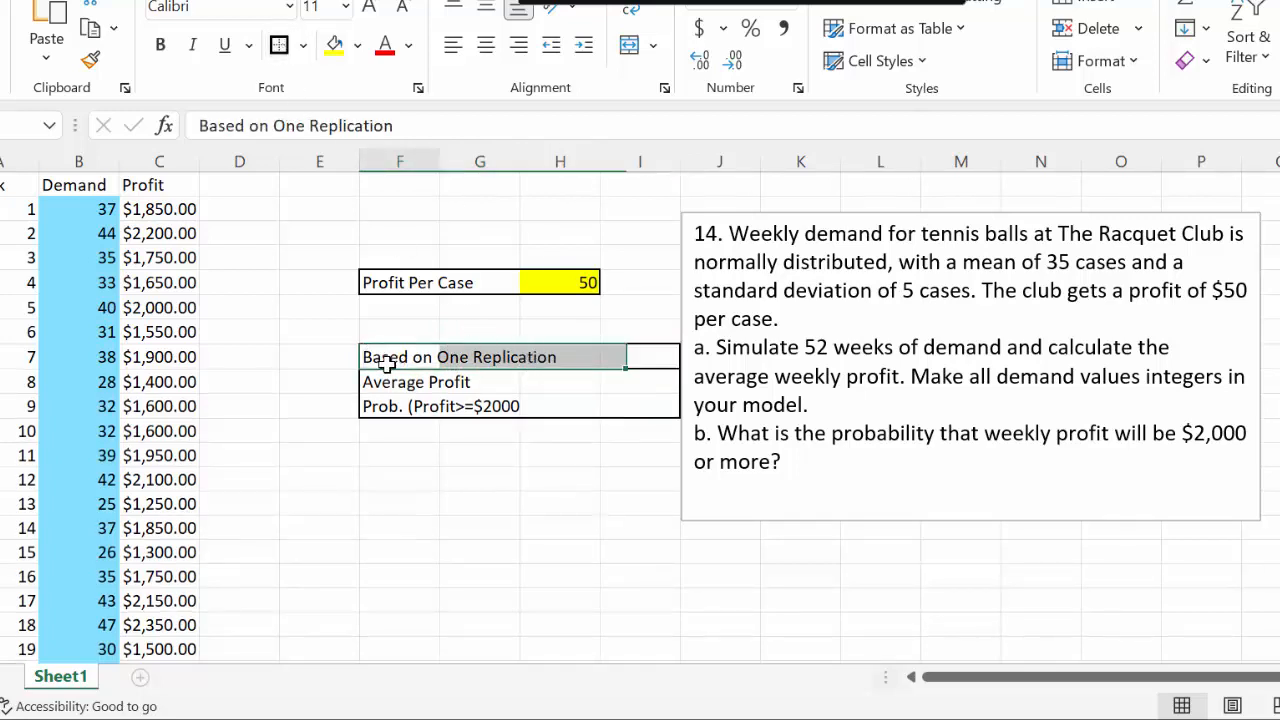
drag(392, 126, 160, 115)
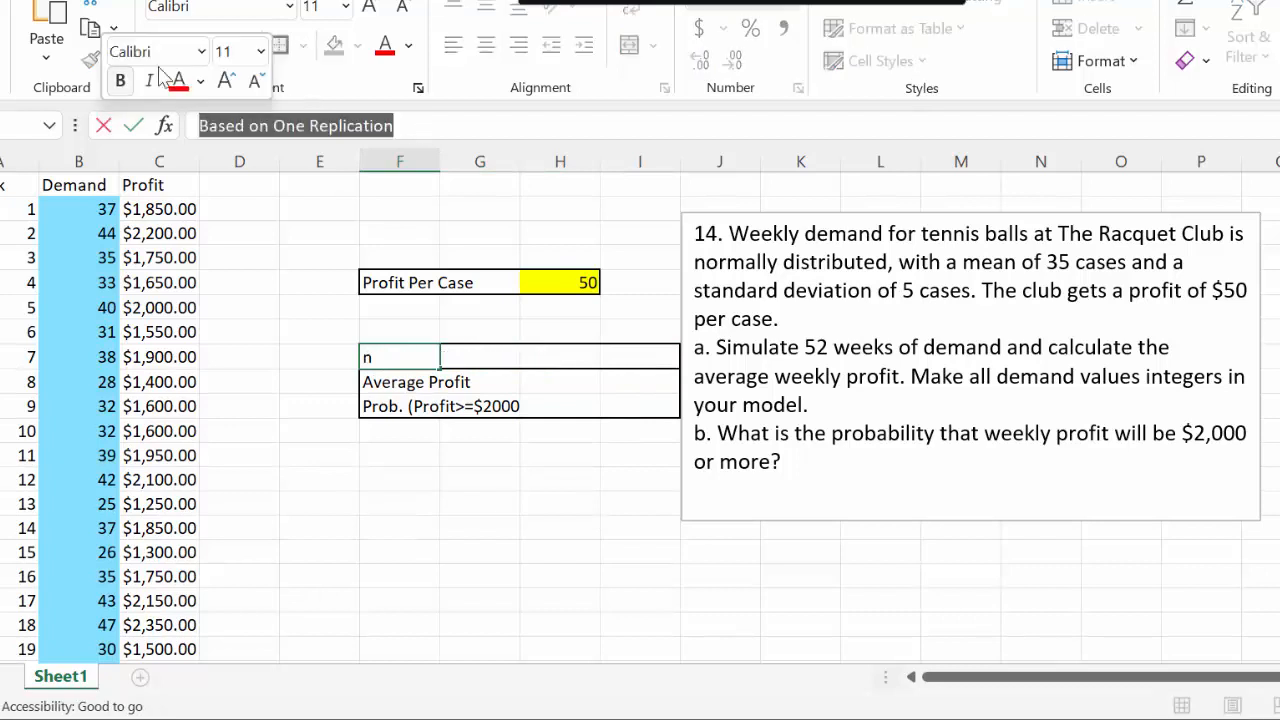
click(163, 48)
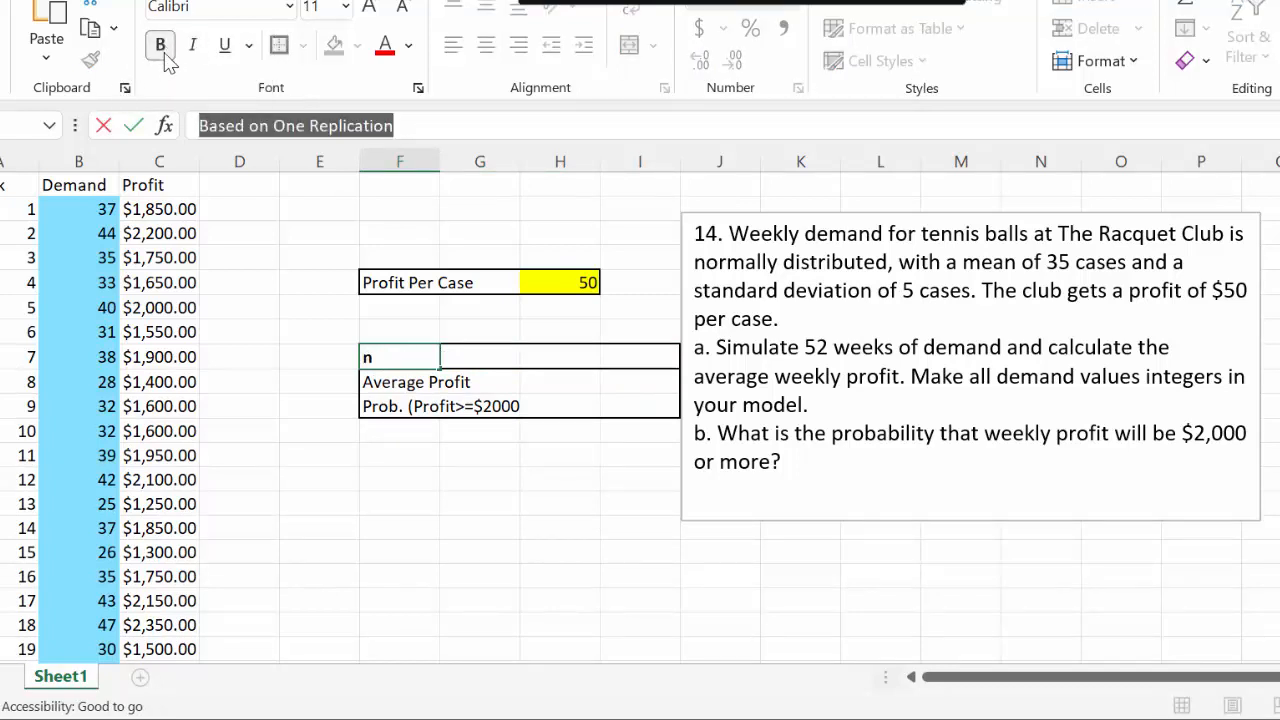
key(Return)
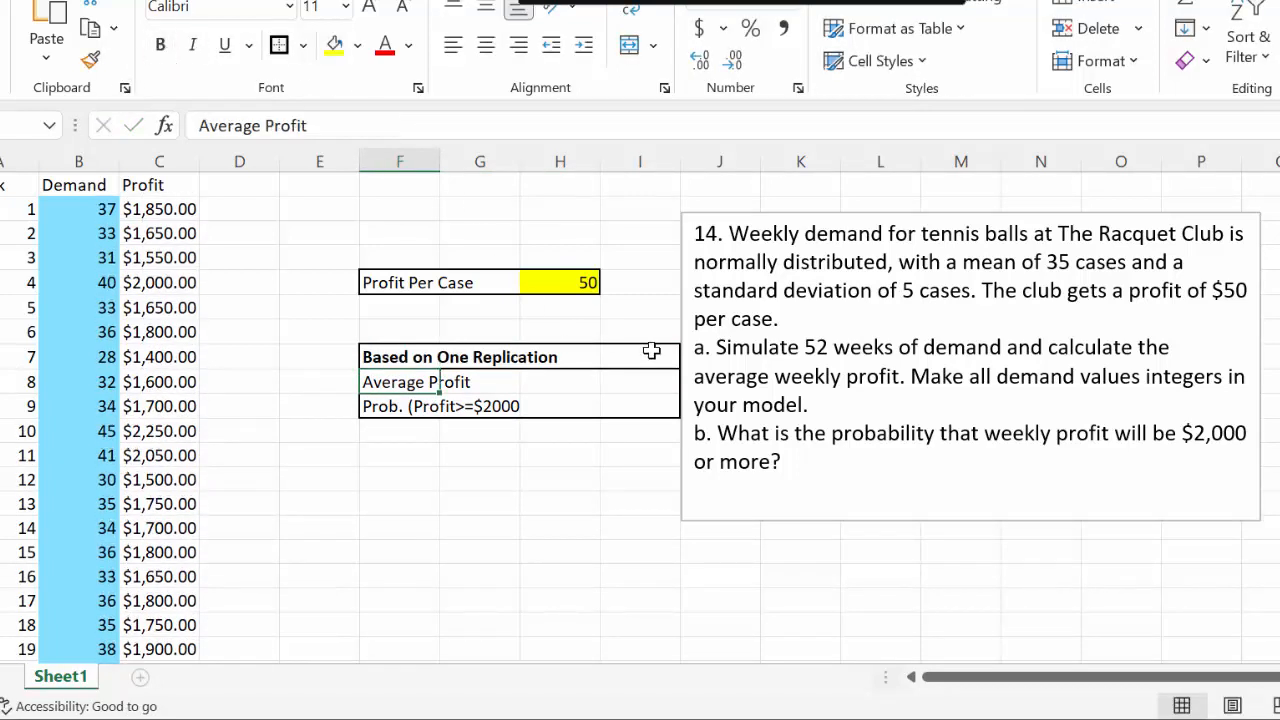
Outline the result cells I9:I10 with a thick border and fill them with the custom light green #4FFF9F
click(655, 385)
drag(655, 385, 650, 412)
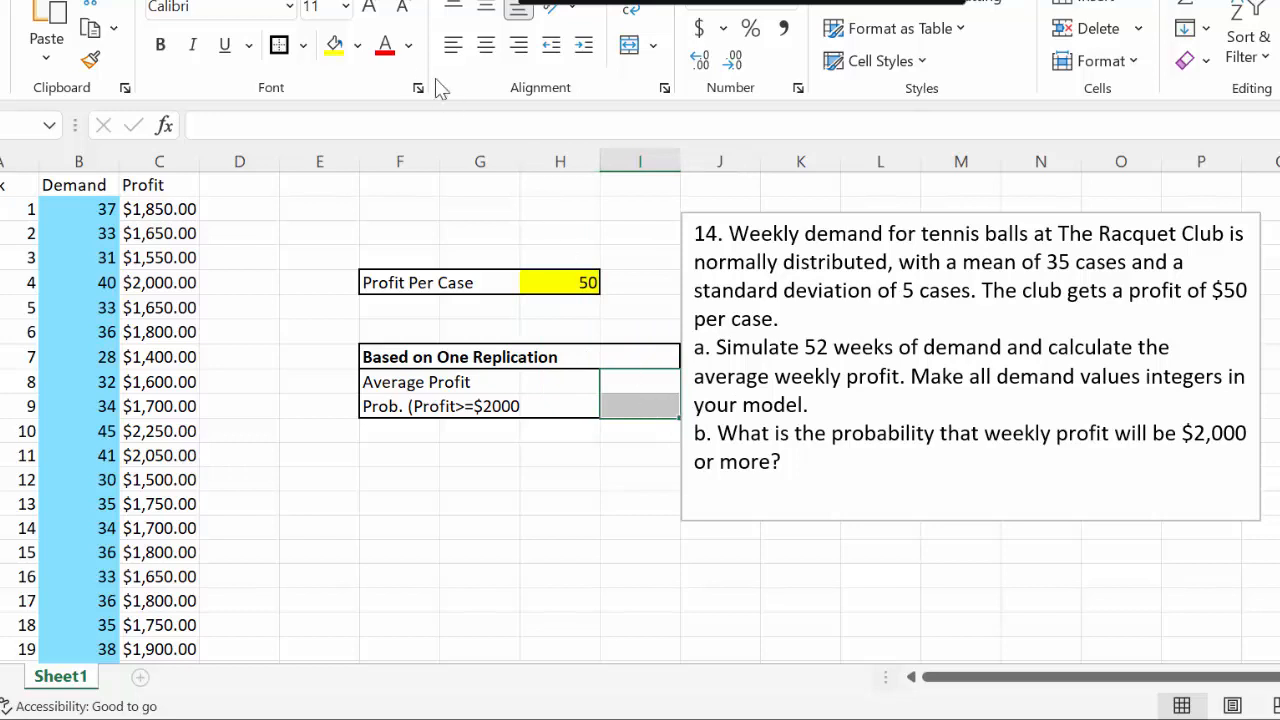
click(357, 46)
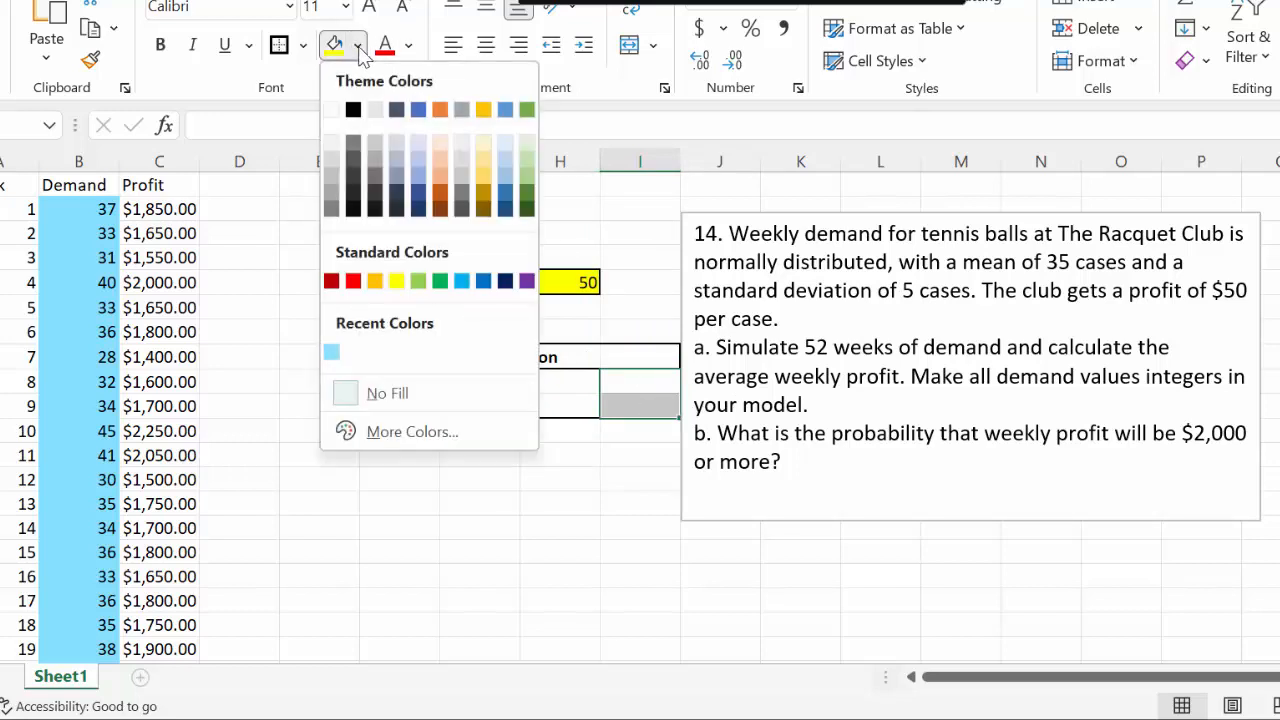
click(441, 282)
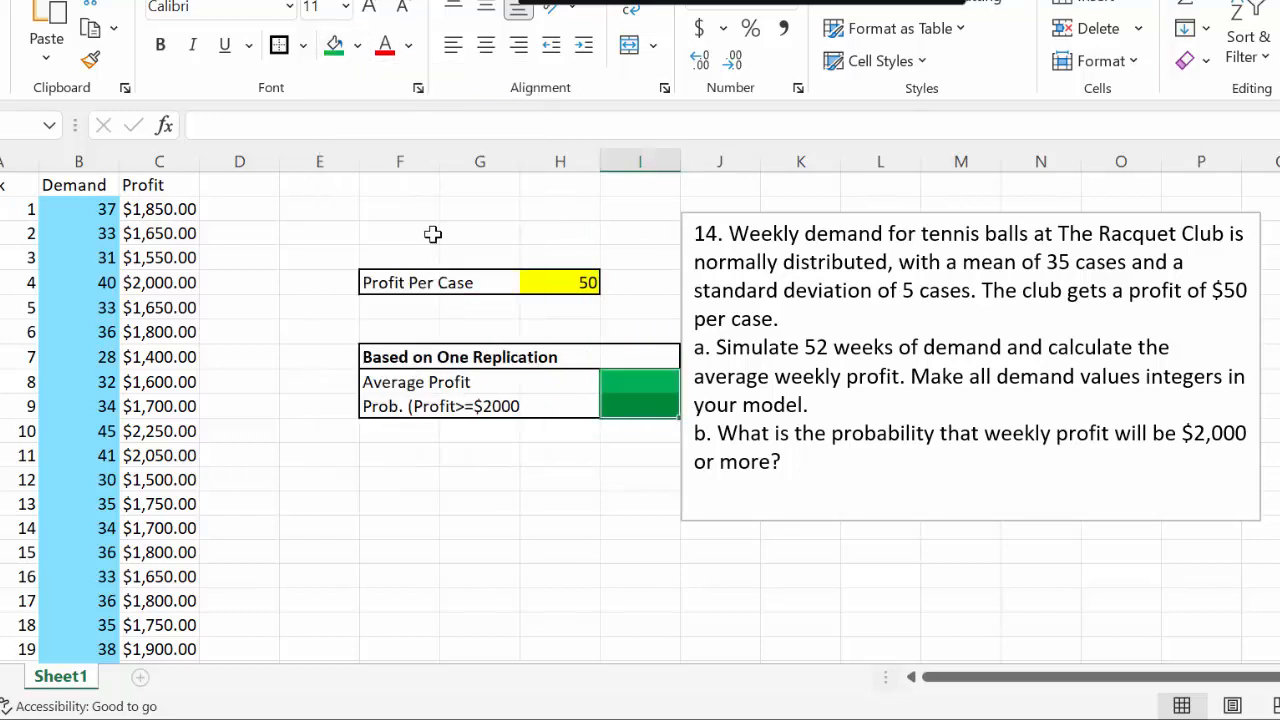
click(357, 46)
click(403, 434)
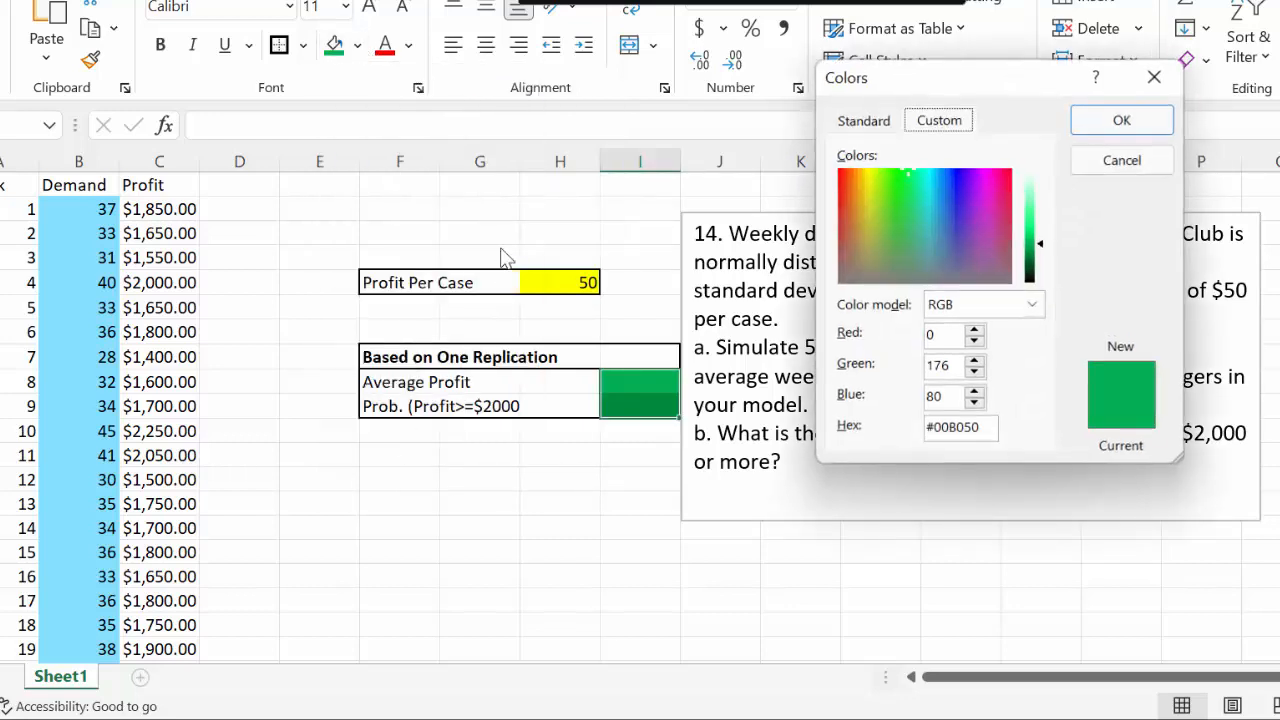
drag(1041, 245, 1040, 215)
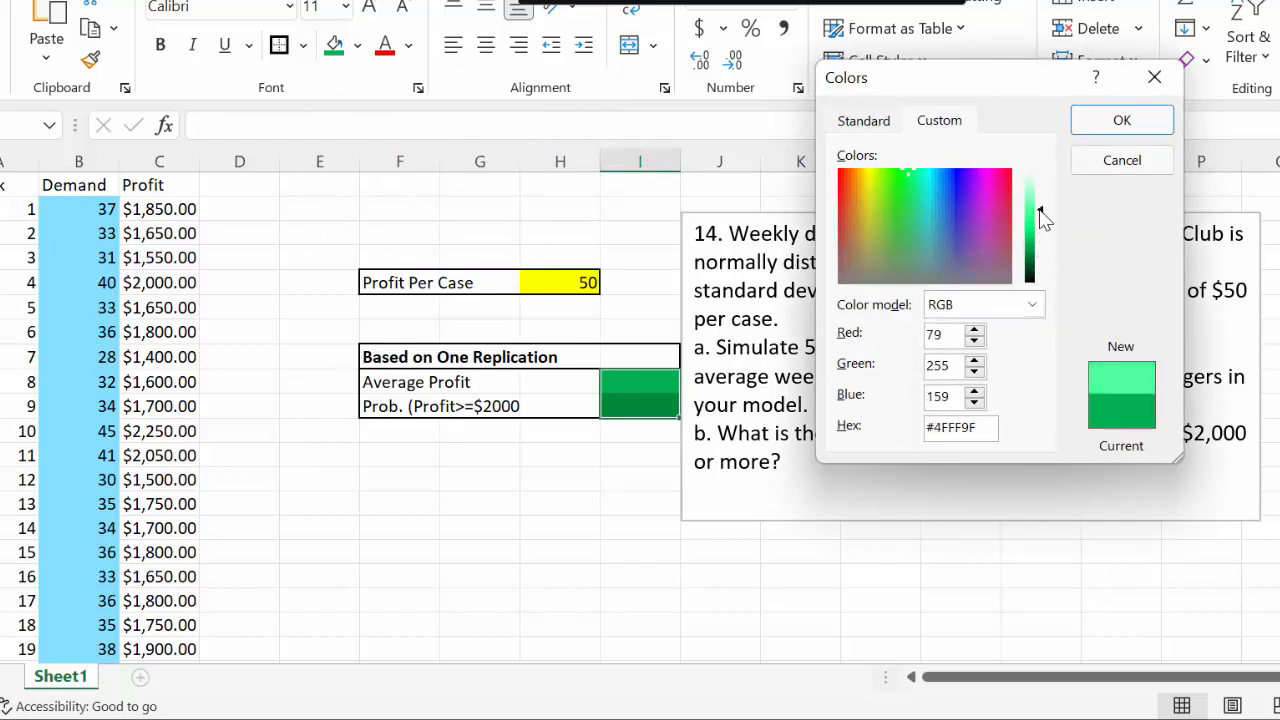
click(1120, 122)
click(628, 444)
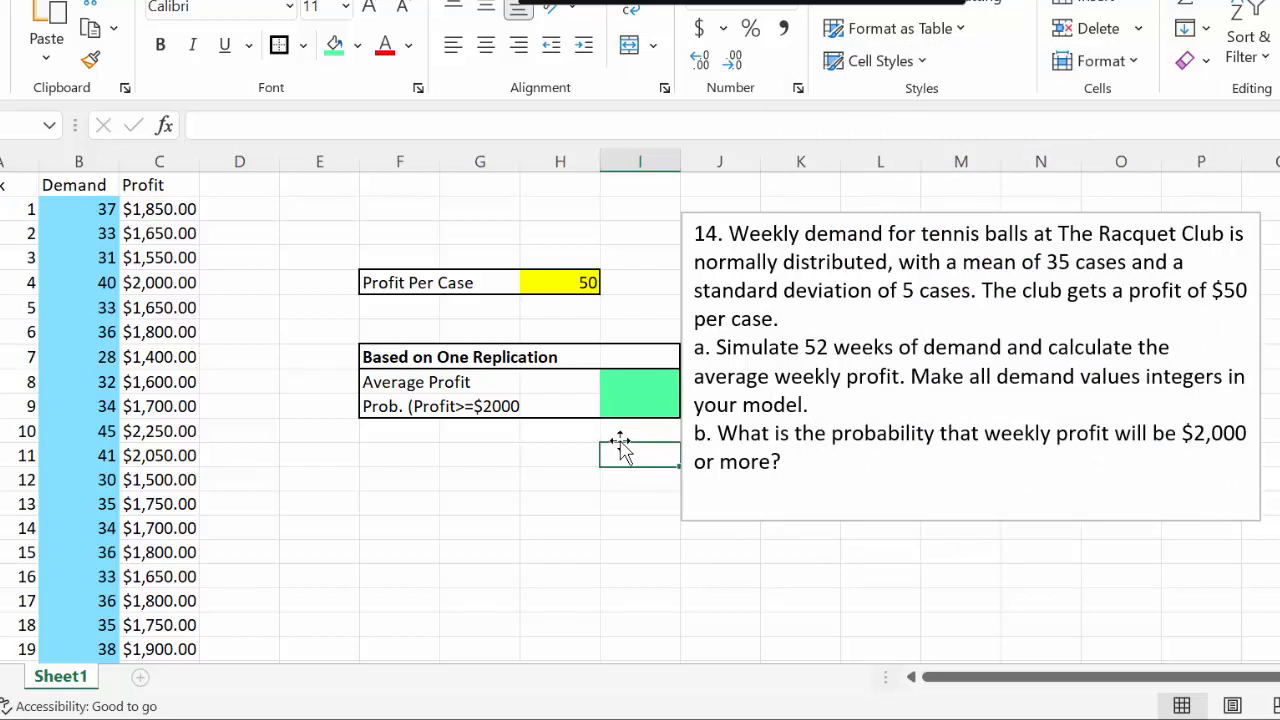
Calculate the average weekly profit in I9 with an AVERAGE formula over the profit range C2:C53
click(634, 382)
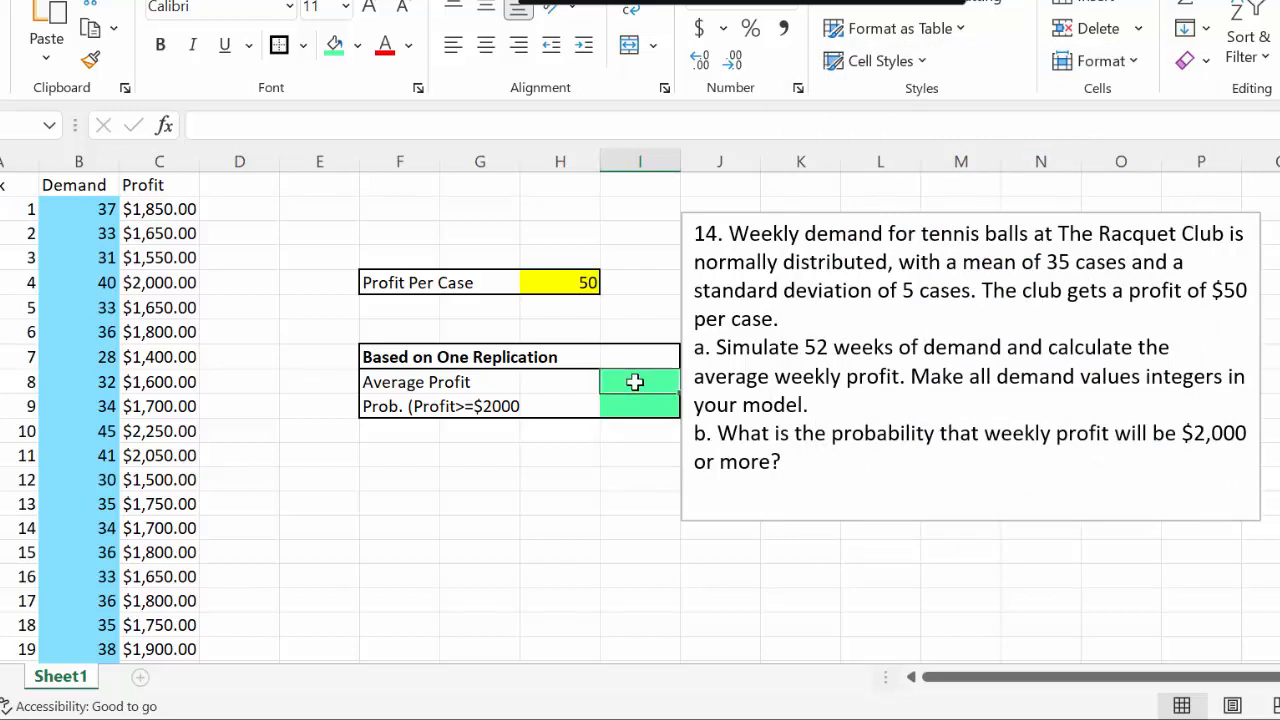
text(=average)
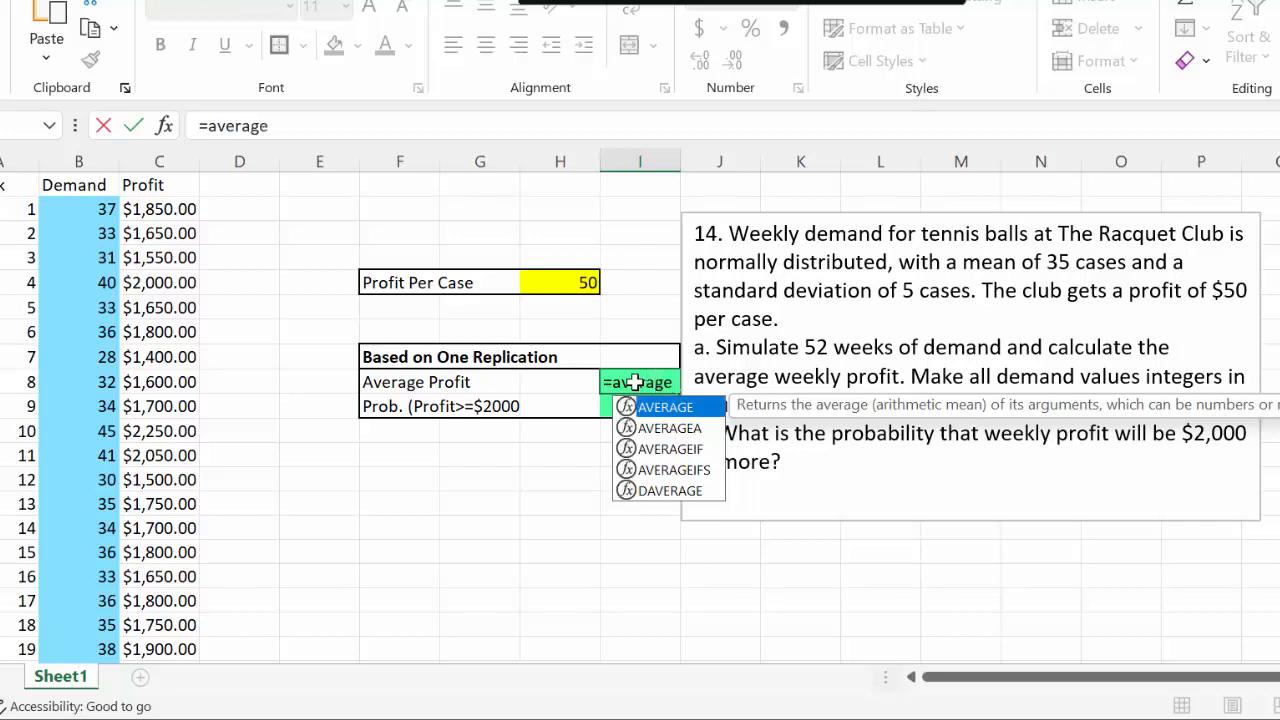
text(()
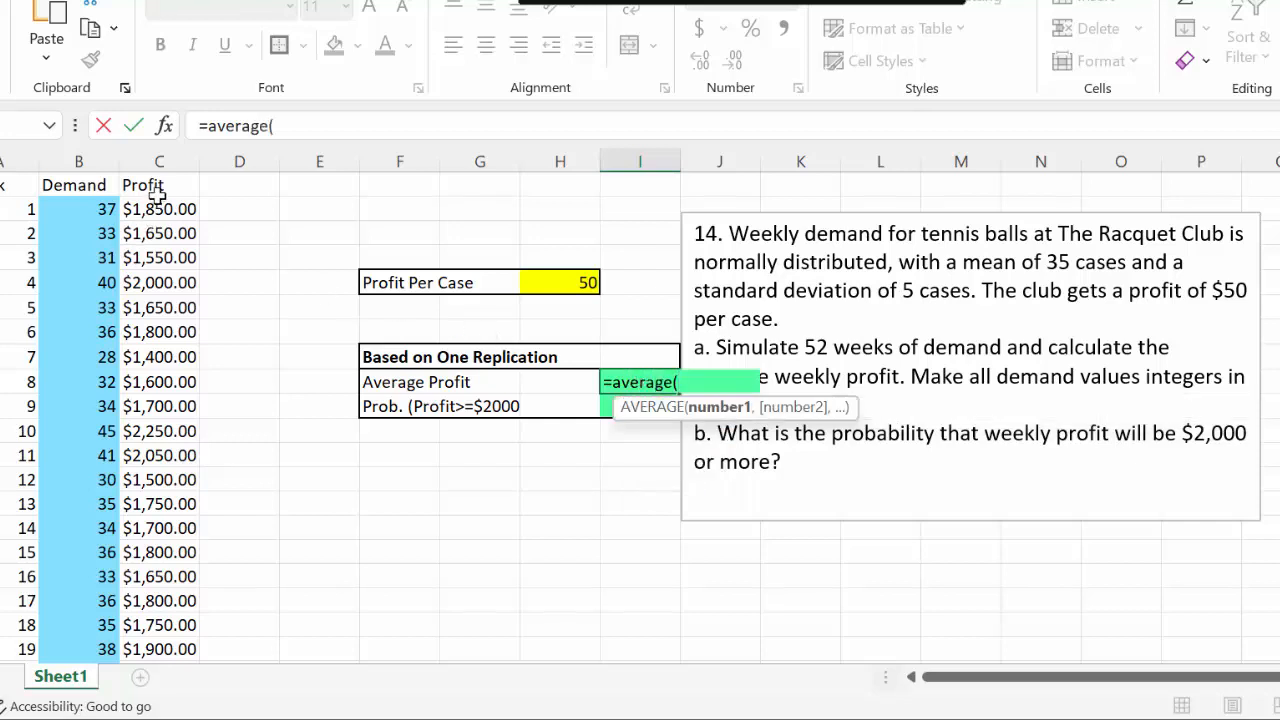
drag(158, 209, 160, 596)
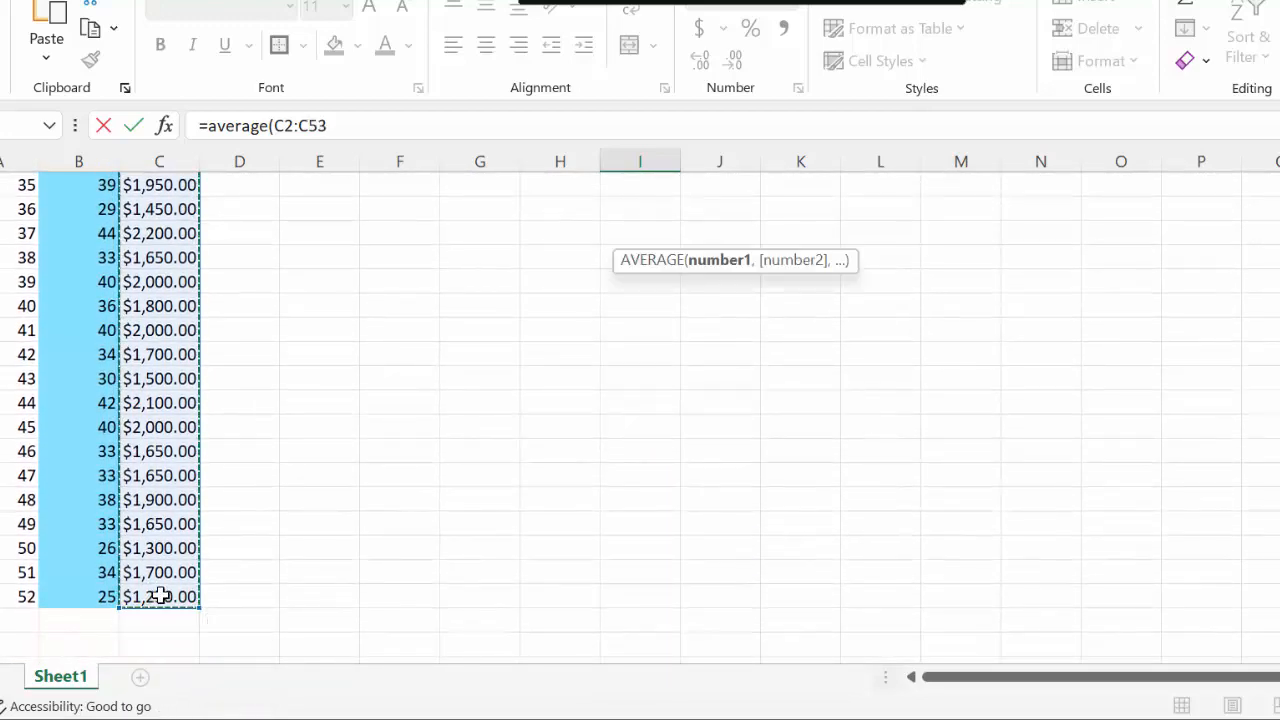
scroll(384, 606, up, 12)
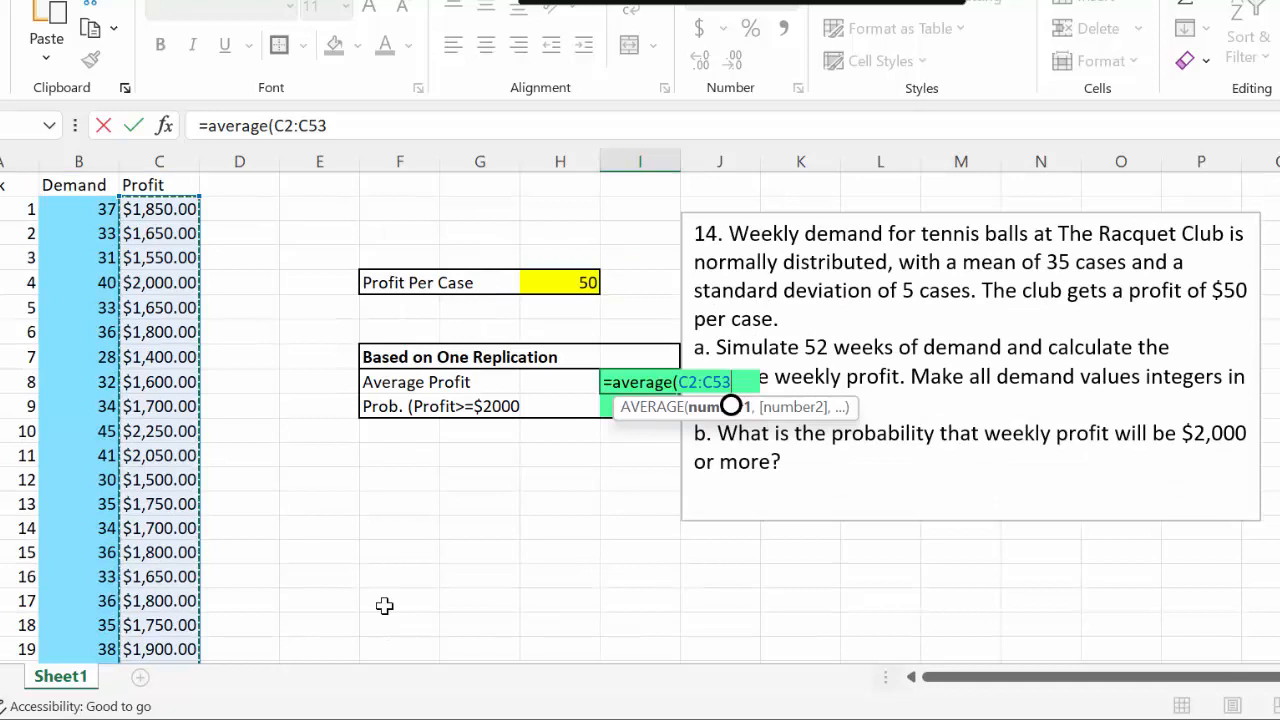
text())
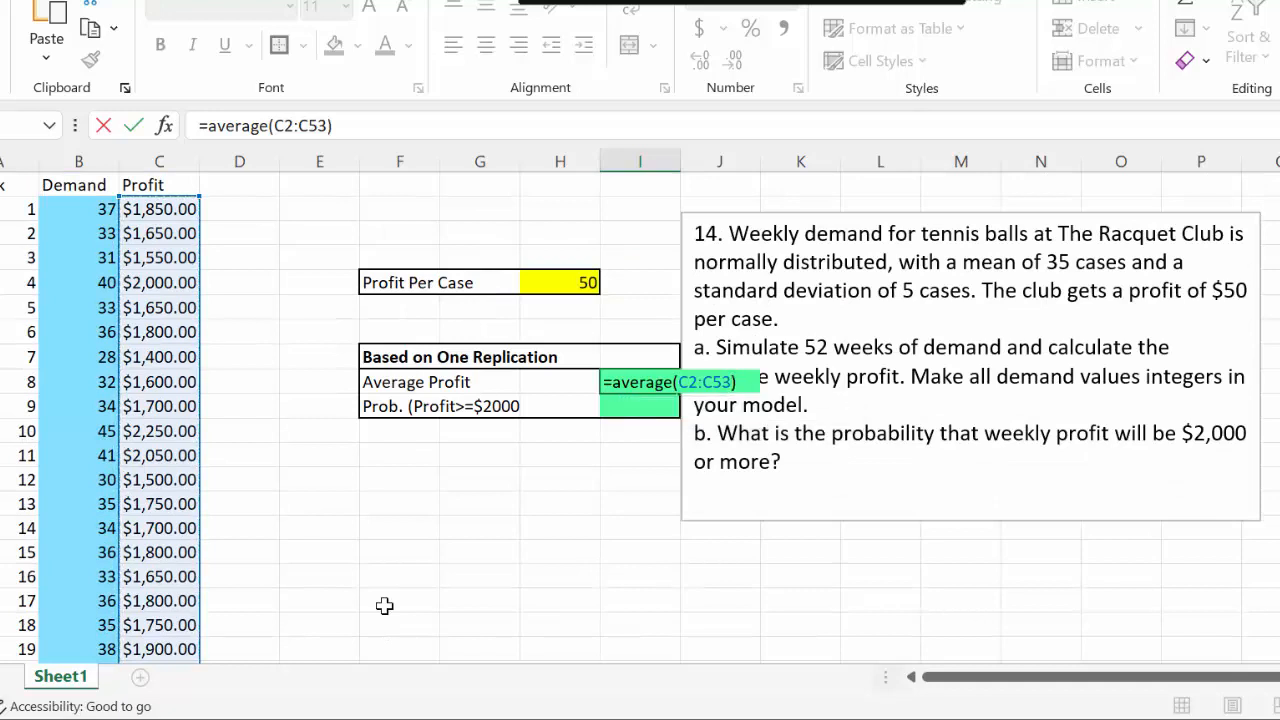
key(Return)
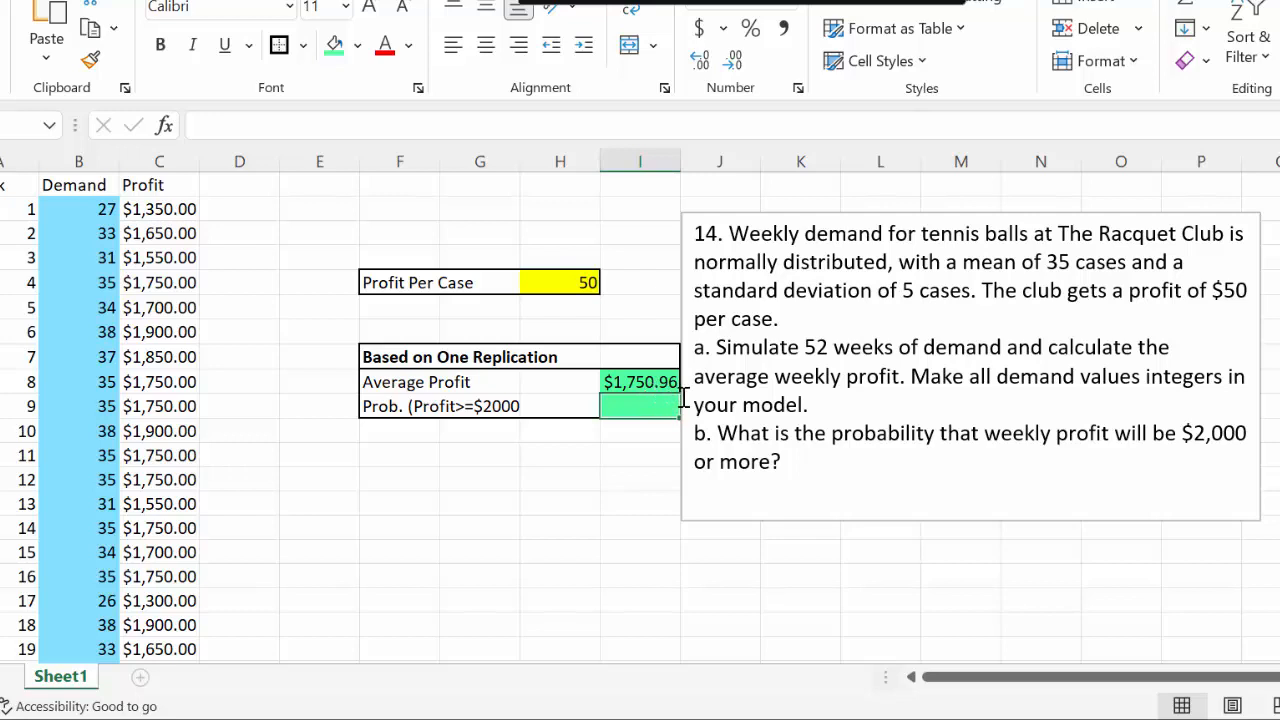
Recalculate the simulation several times to watch how the average profit varies
click(750, 575)
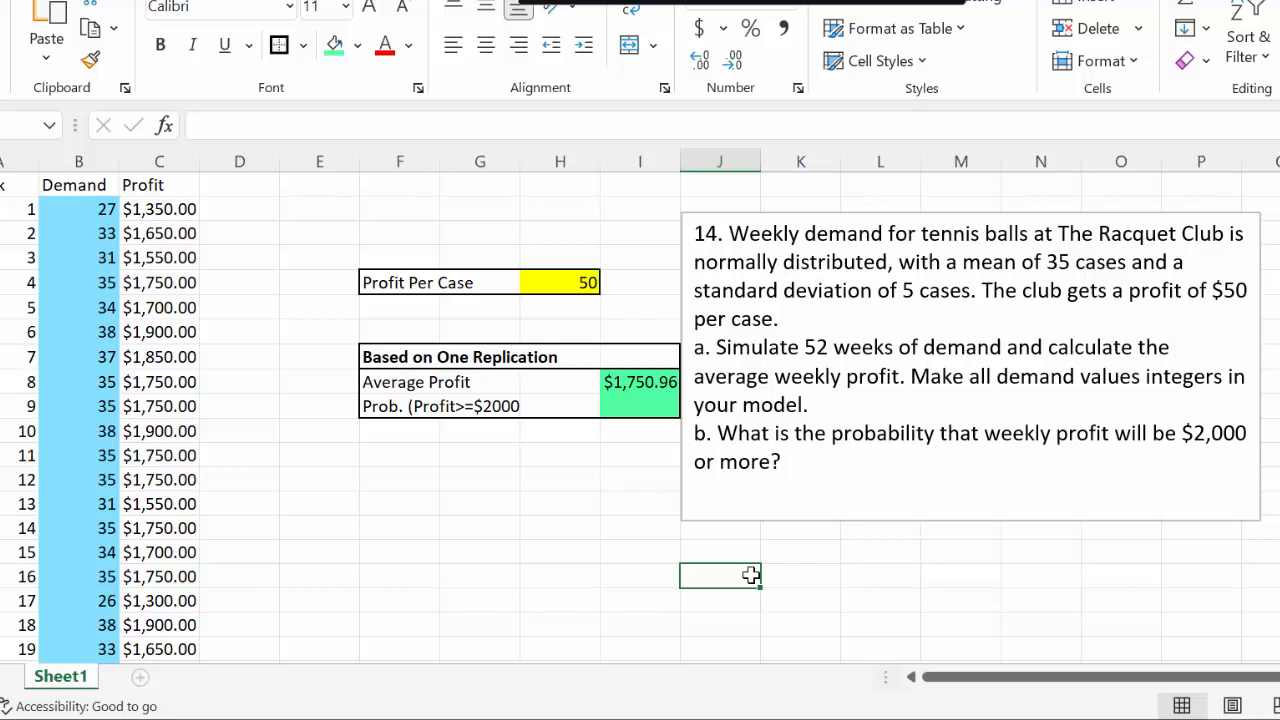
key(F9)
key(F9)
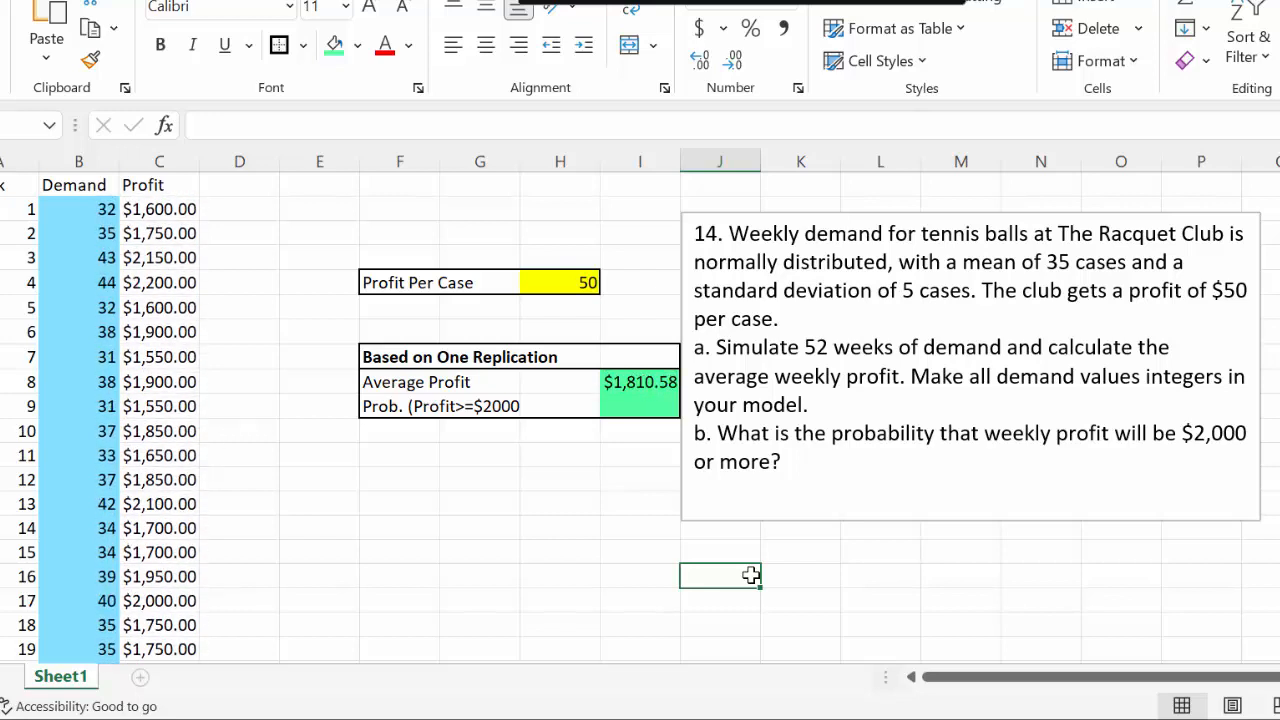
key(F9)
key(F9)
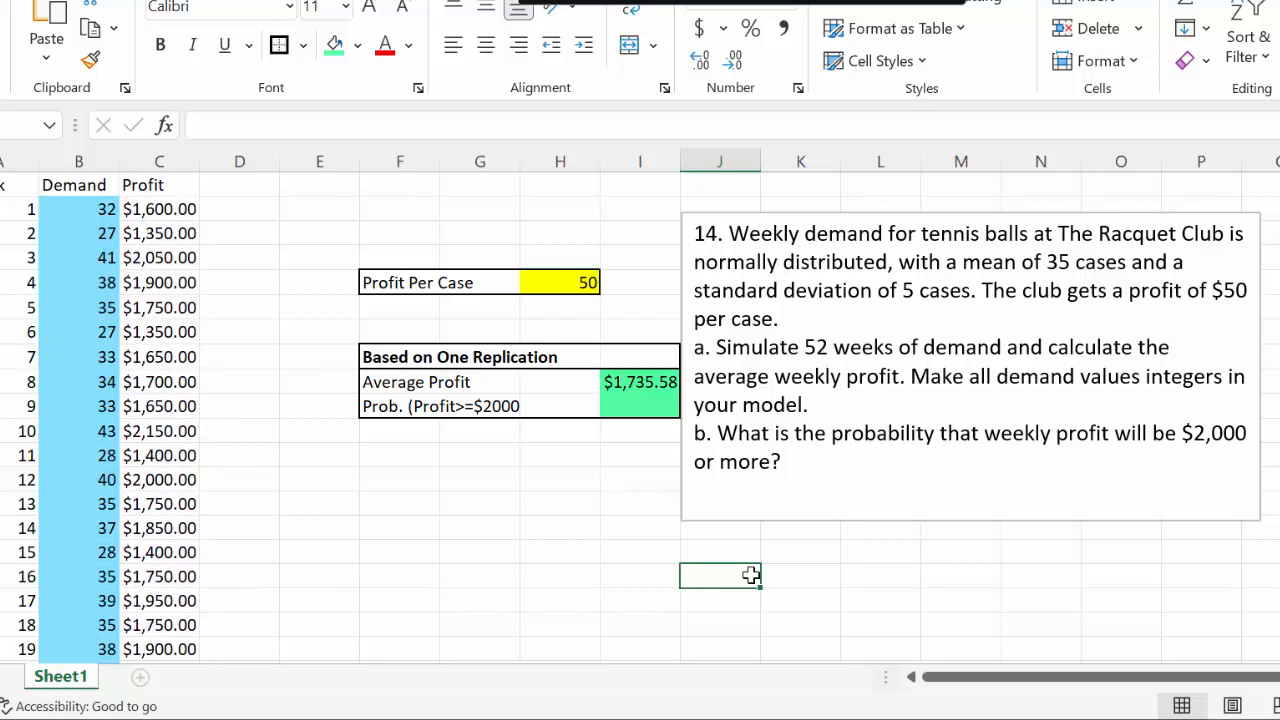
key(F9)
key(F9)
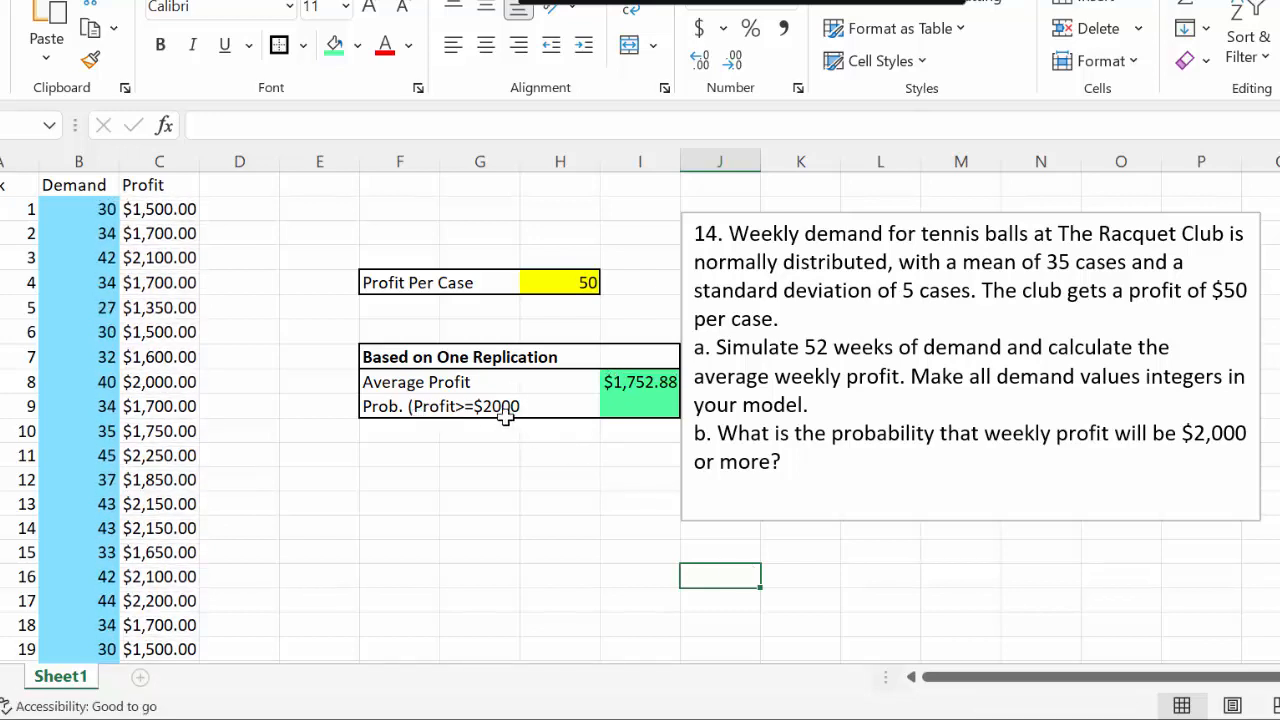
Add the missing closing parenthesis to the label in F10 so it reads Prob. (Profit>=$2000)
click(396, 407)
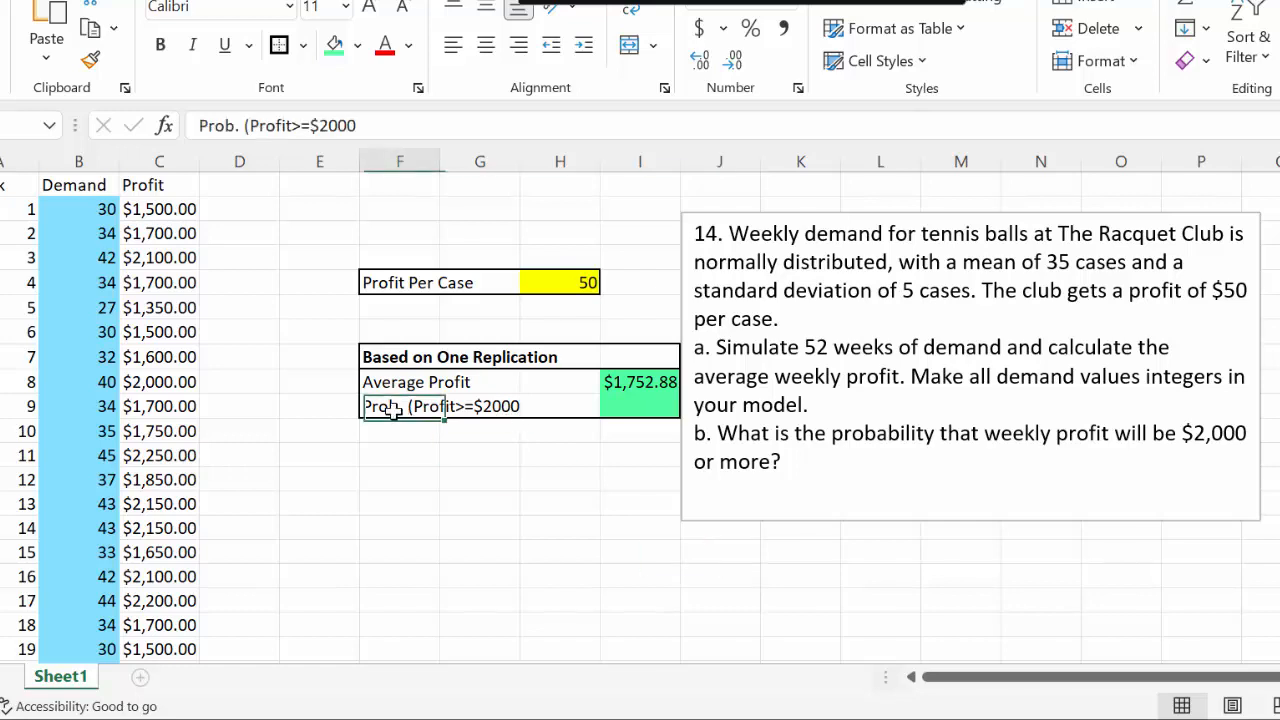
click(387, 125)
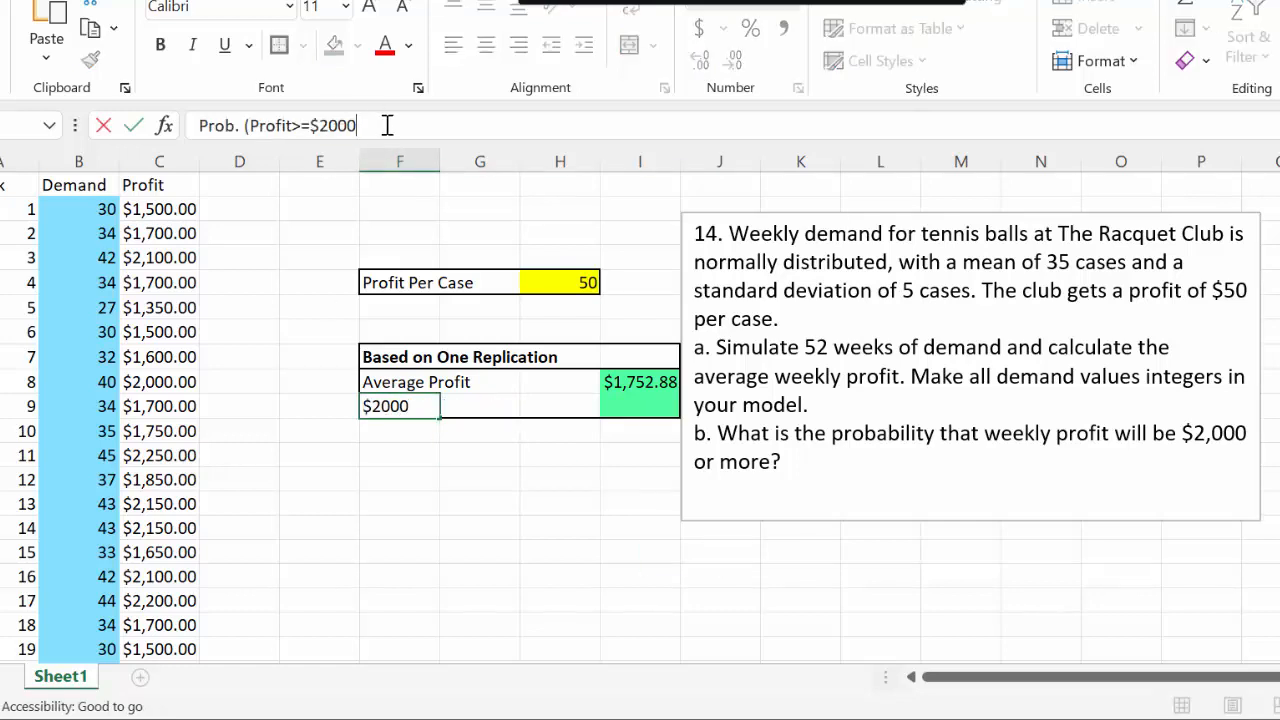
text())
key(Return)
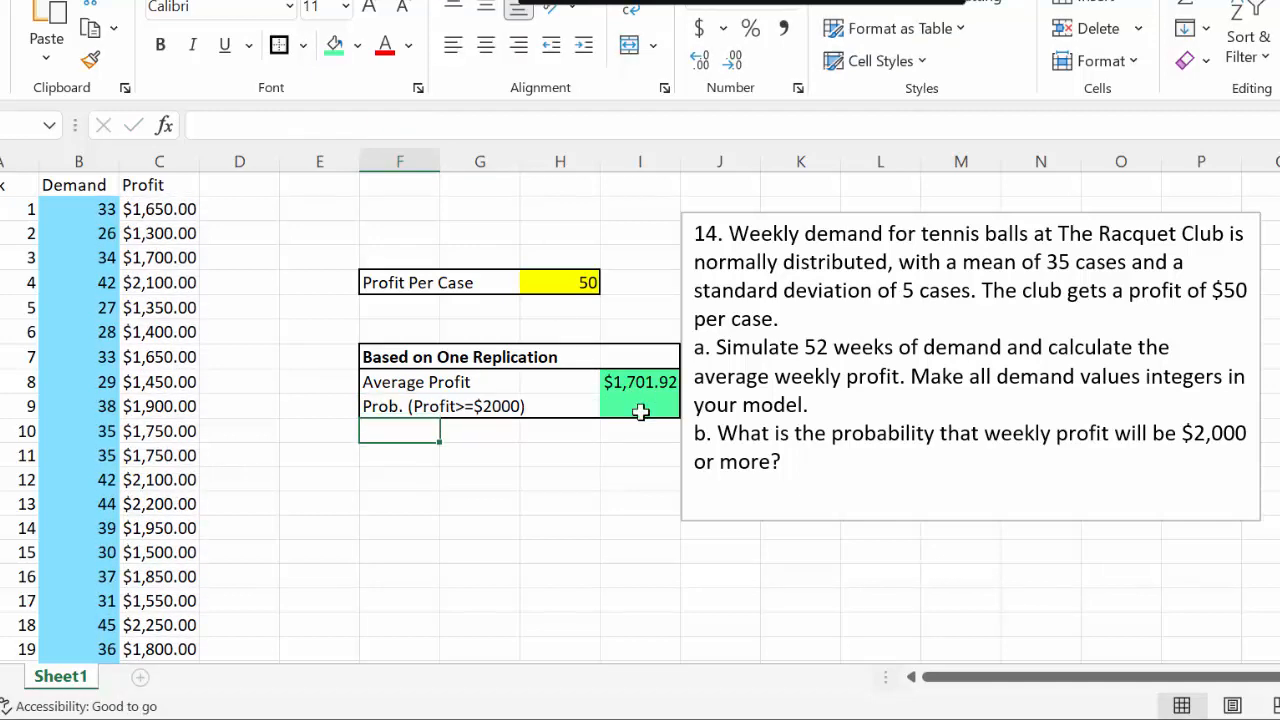
Count the weeks with profit of at least 2000 in I10 using =COUNTIF(C2:C53,">=2000")
click(643, 404)
double_click(643, 404)
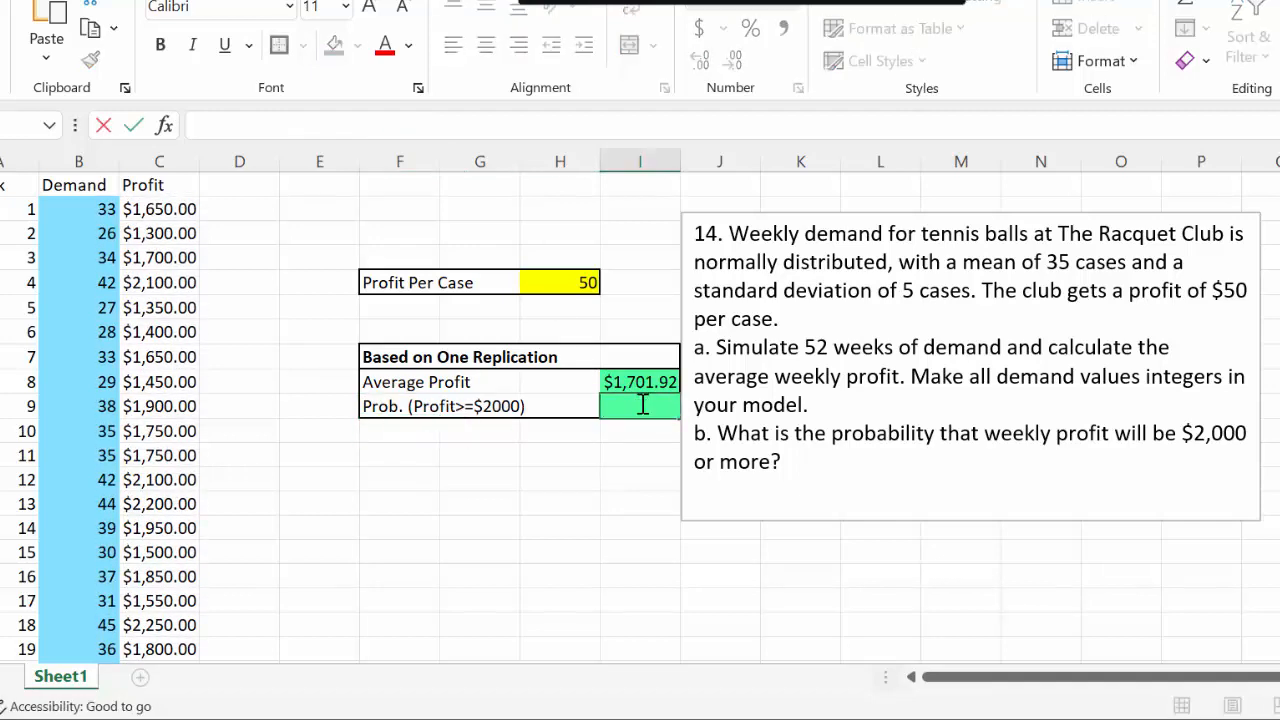
text(=COUNTIF)
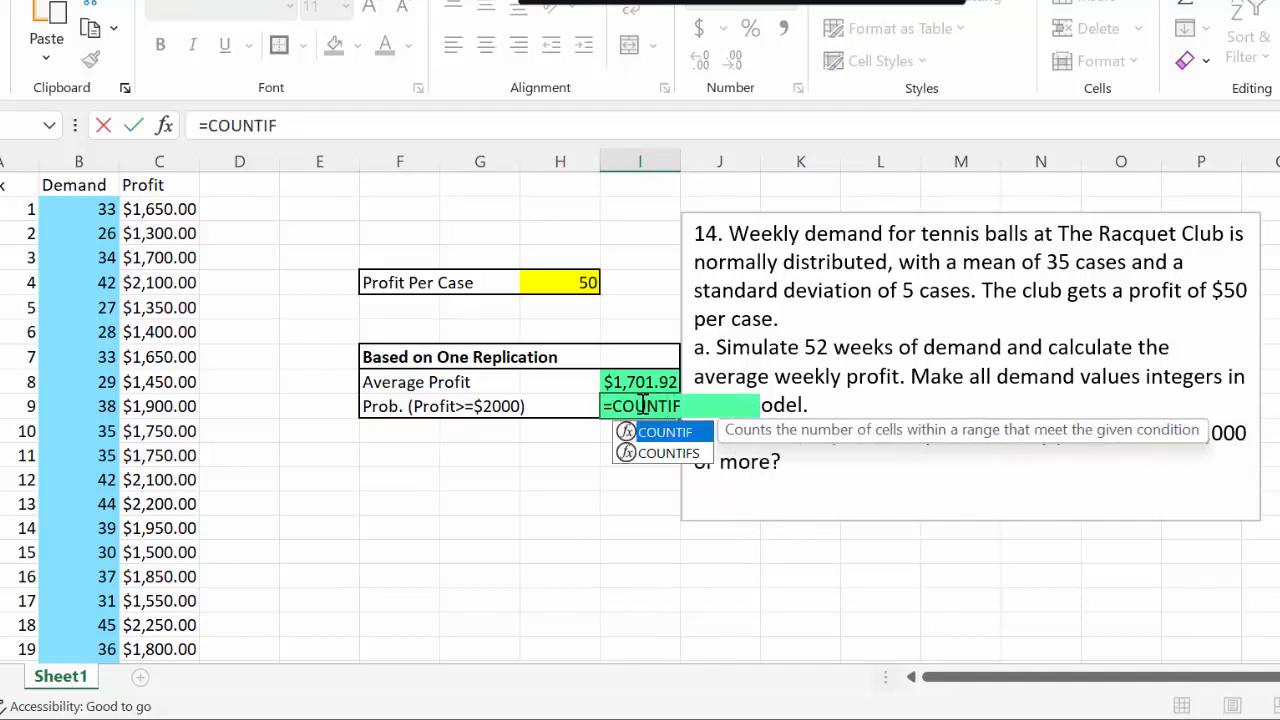
text(()
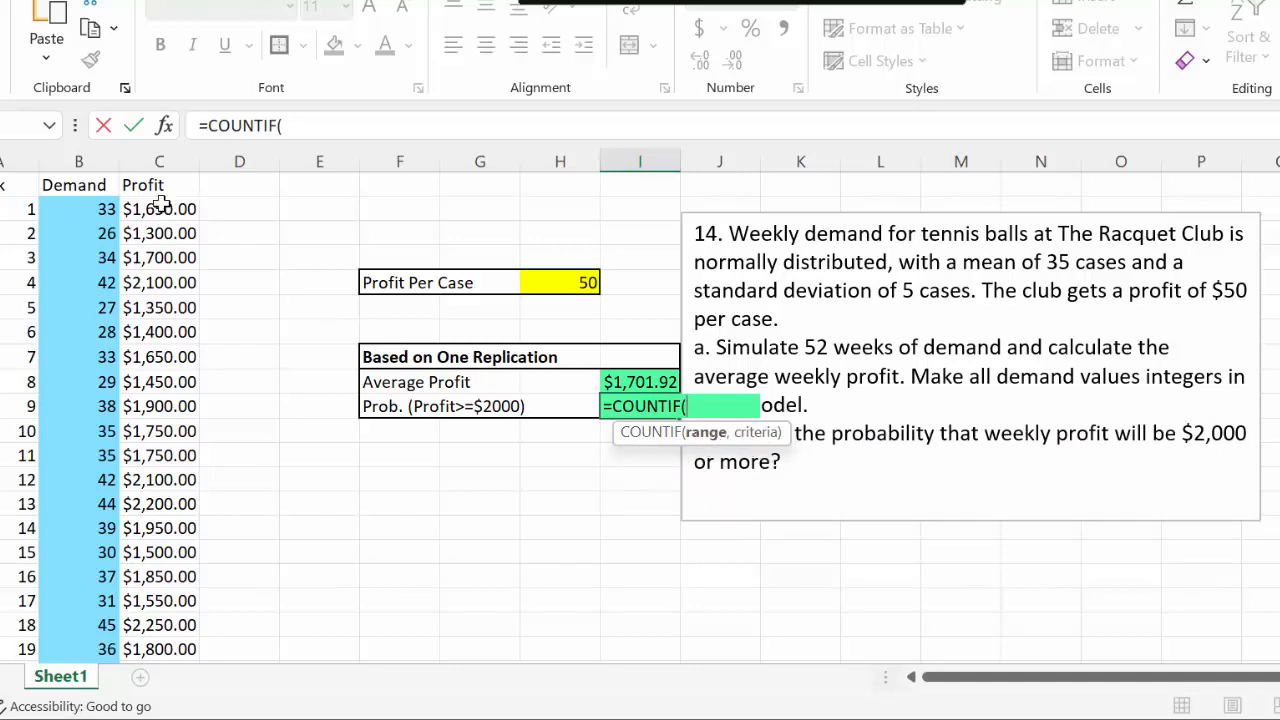
drag(165, 233, 171, 591)
scroll(408, 574, up, 11)
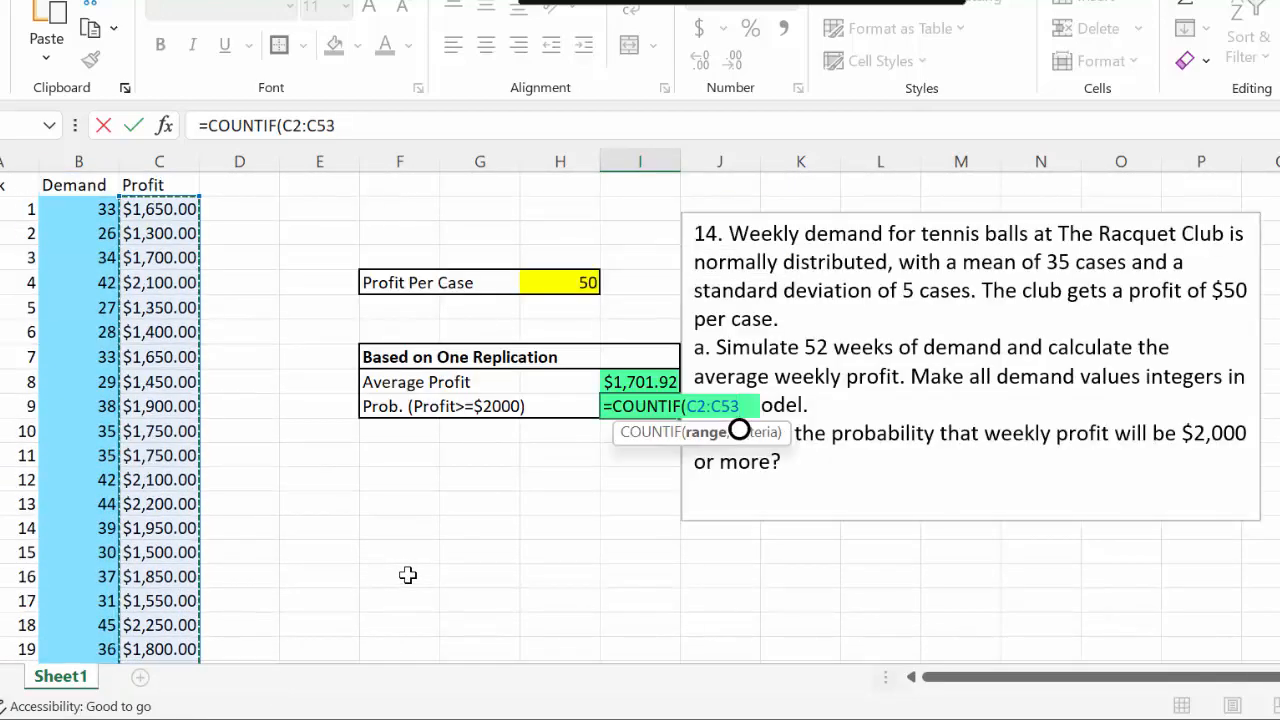
text(,)
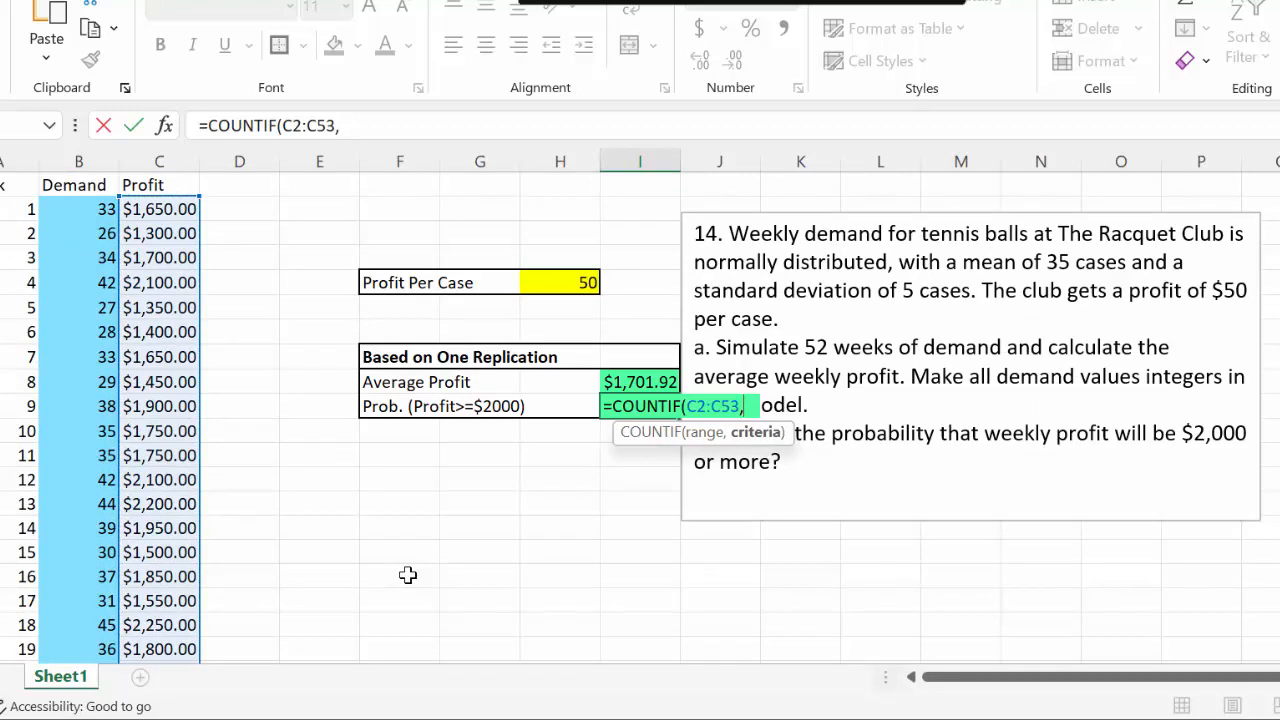
text(">)
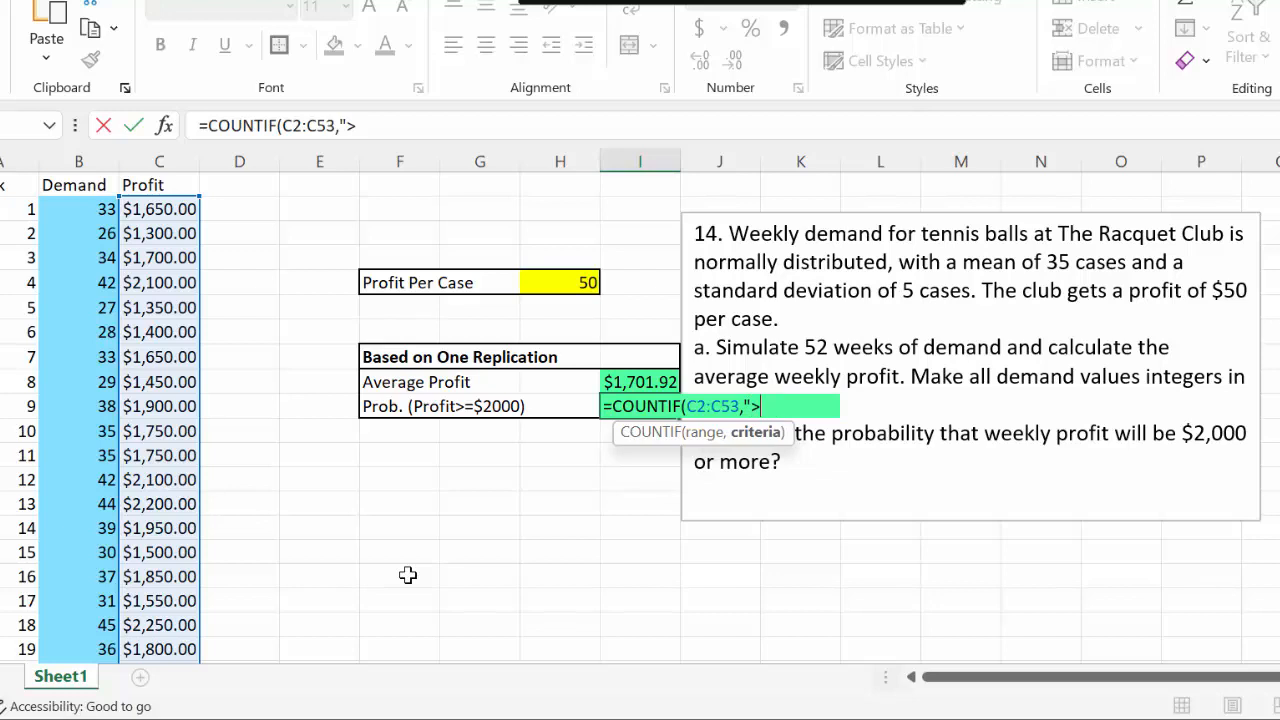
text(=2000")
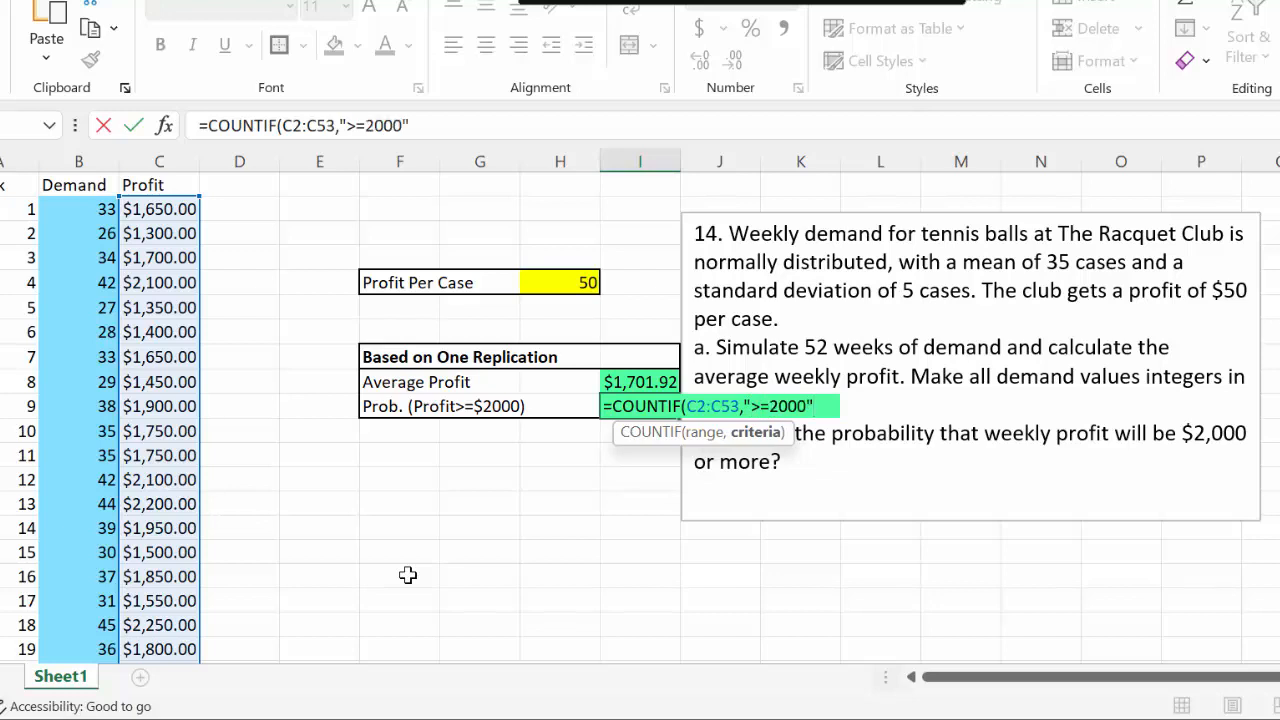
text())
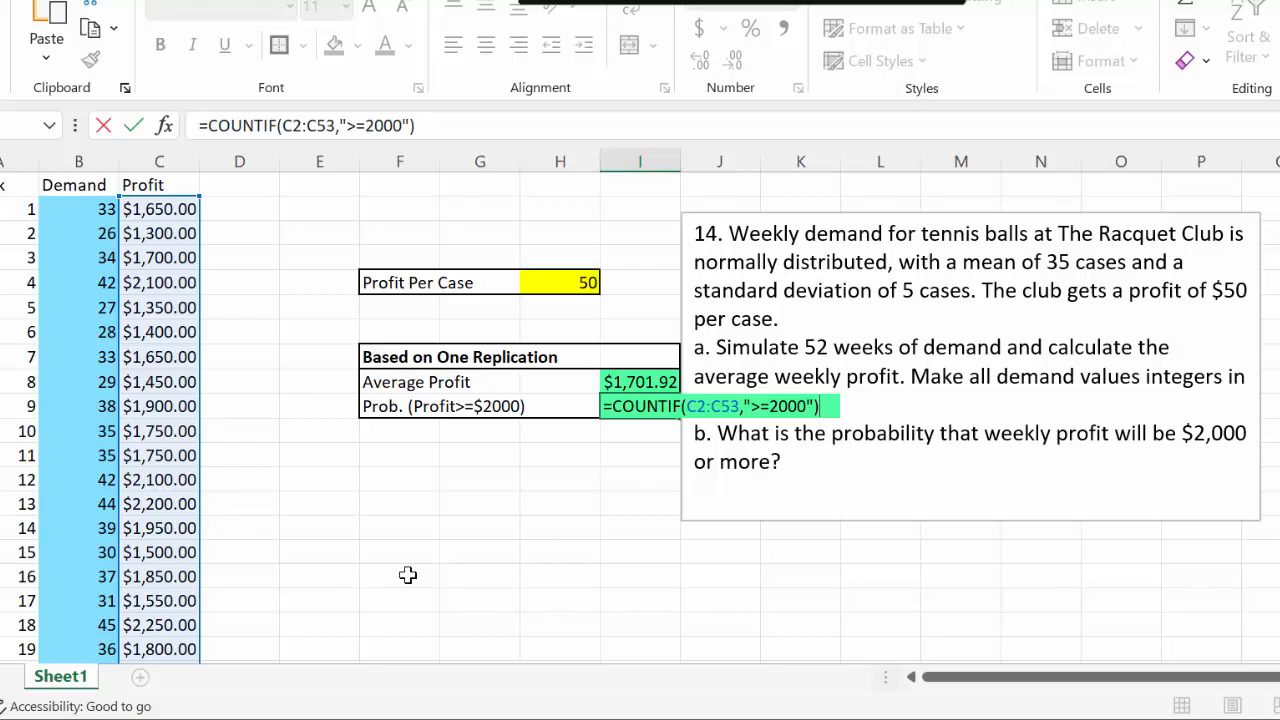
key(Return)
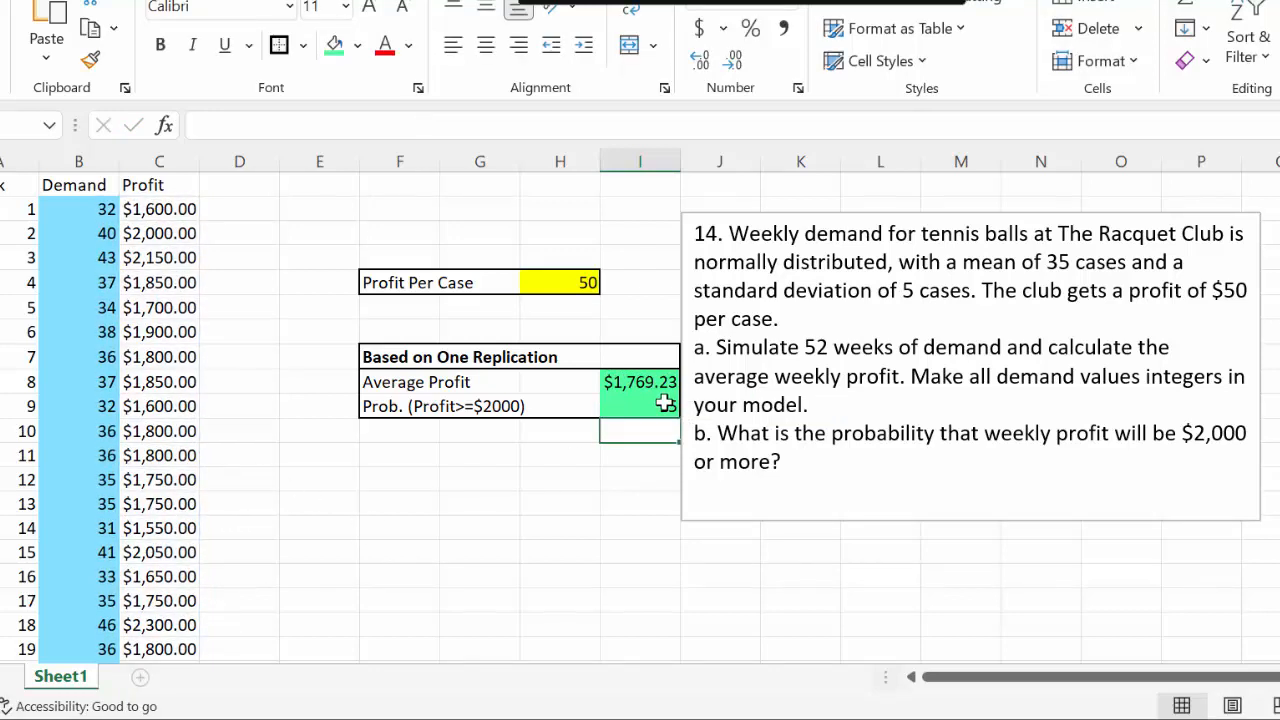
Recalculate the simulation repeatedly to see how the count of weeks with at least $2,000 profit changes
click(633, 504)
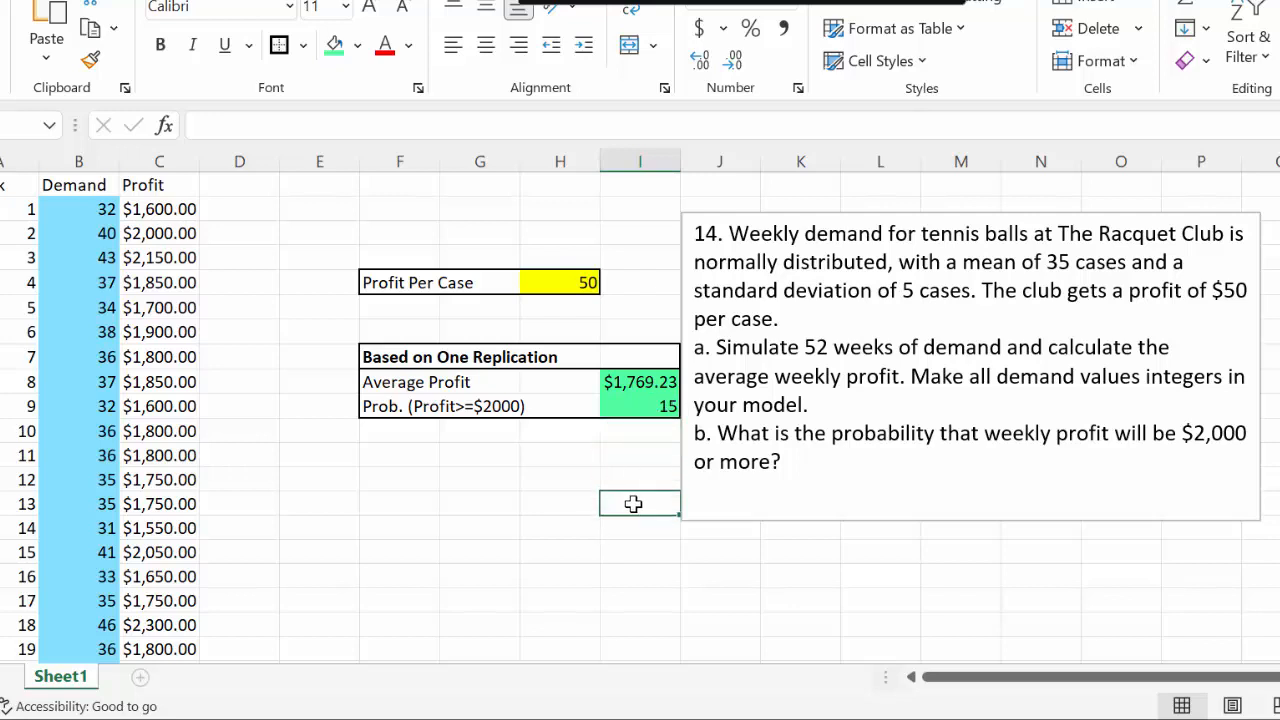
key(F9)
key(F9)
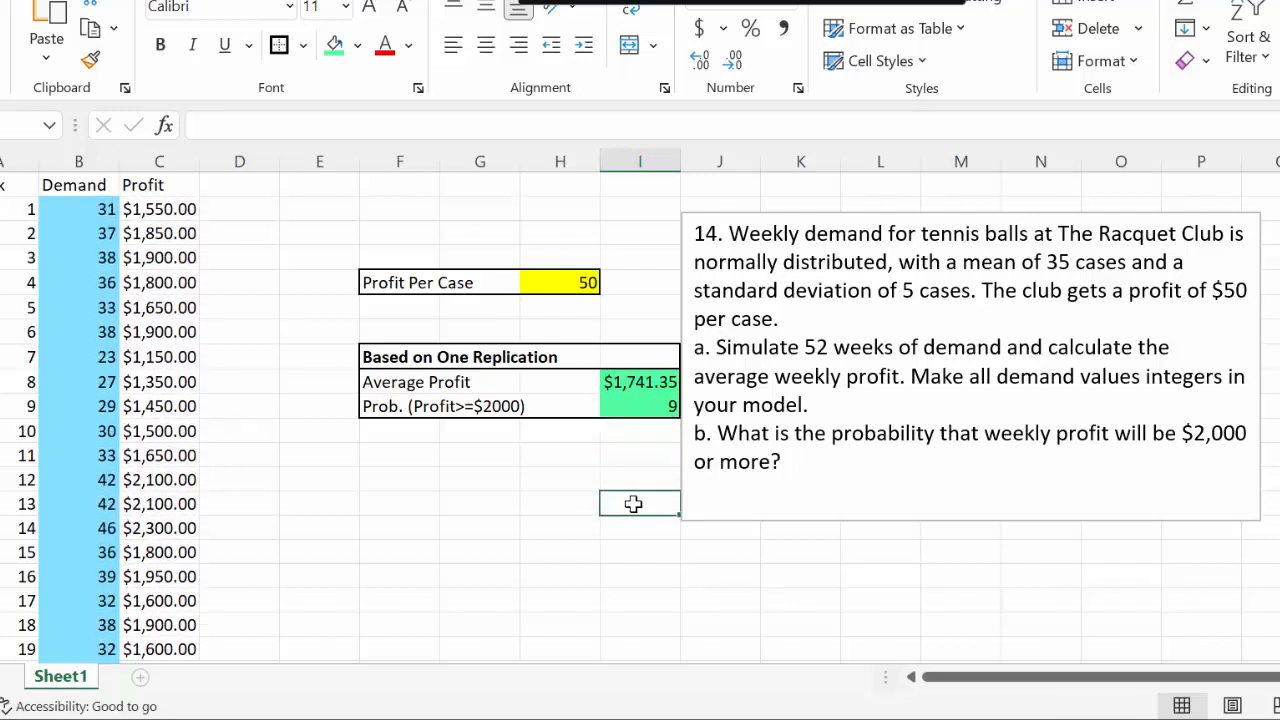
key(F9)
key(F9)
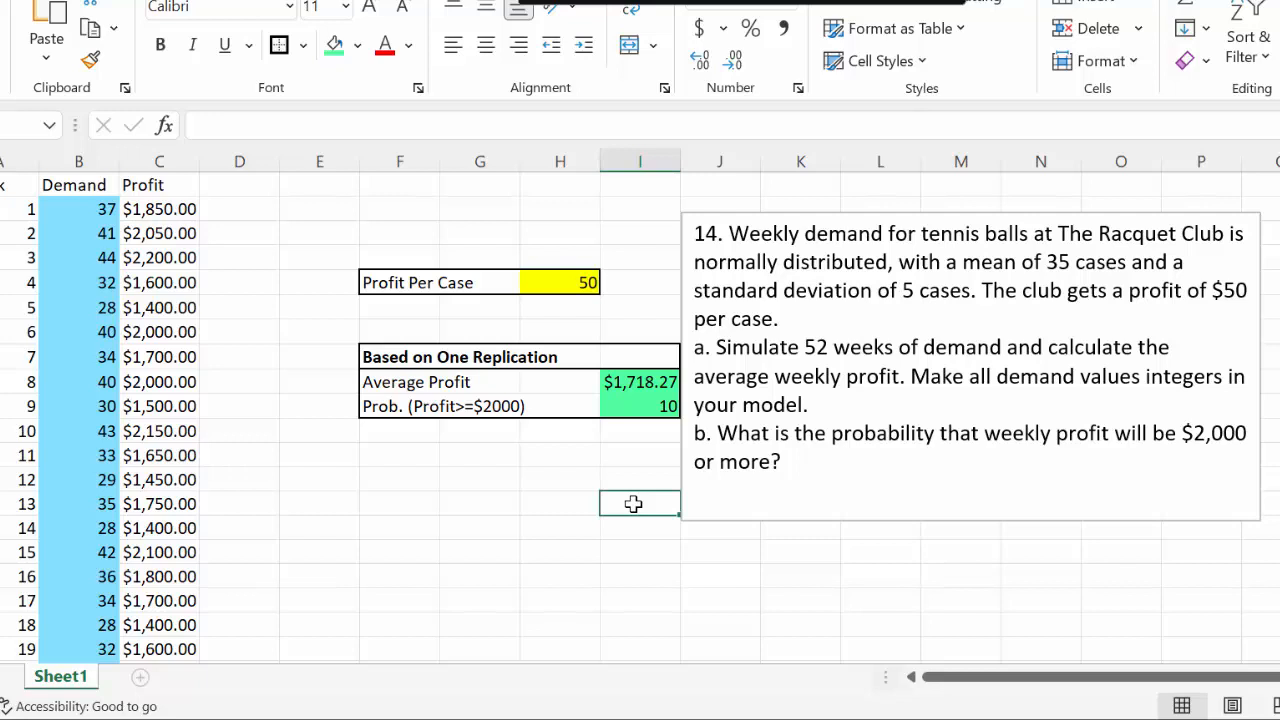
Divide the COUNTIF formula in I10 by 52 to turn the count into a probability
click(645, 404)
click(451, 122)
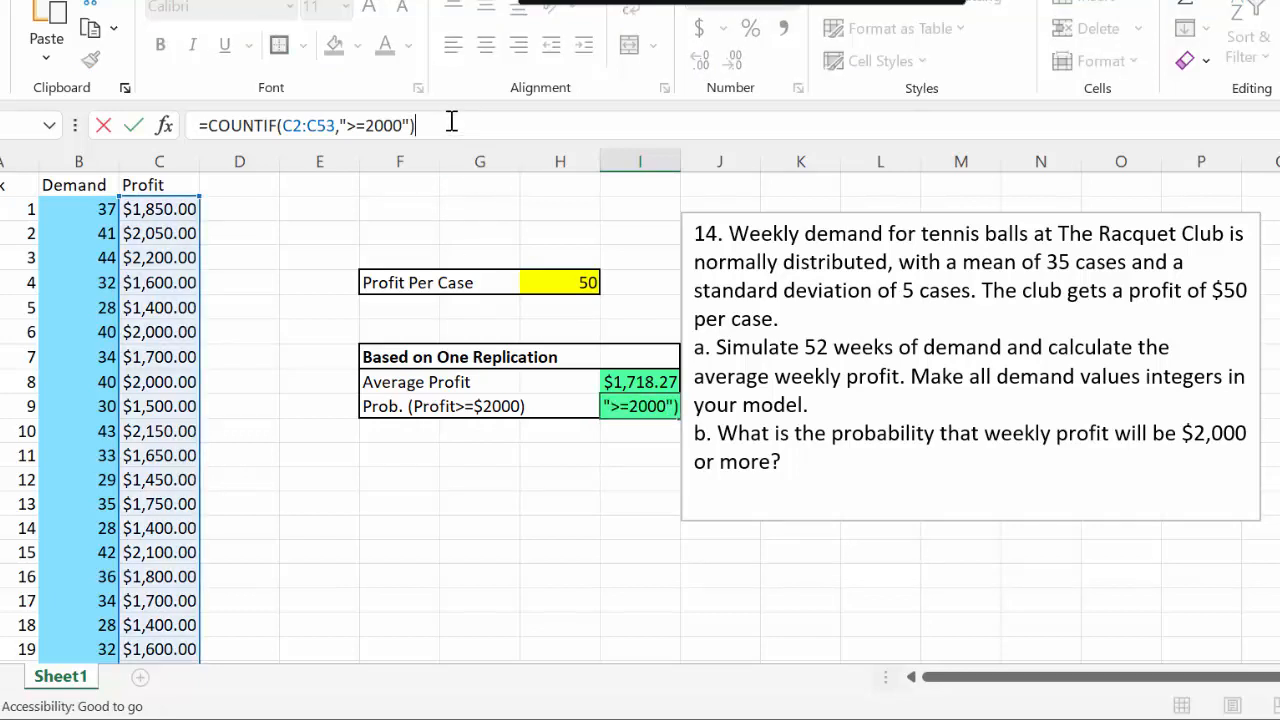
text(/52)
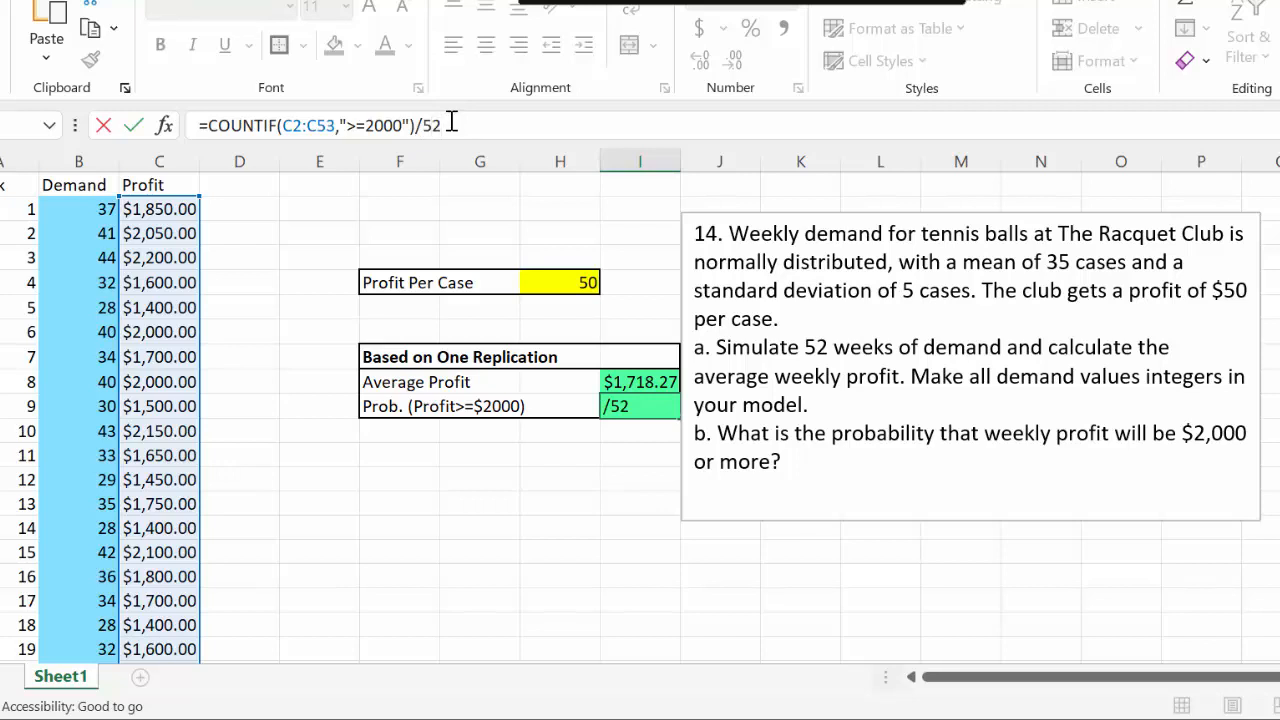
key(Return)
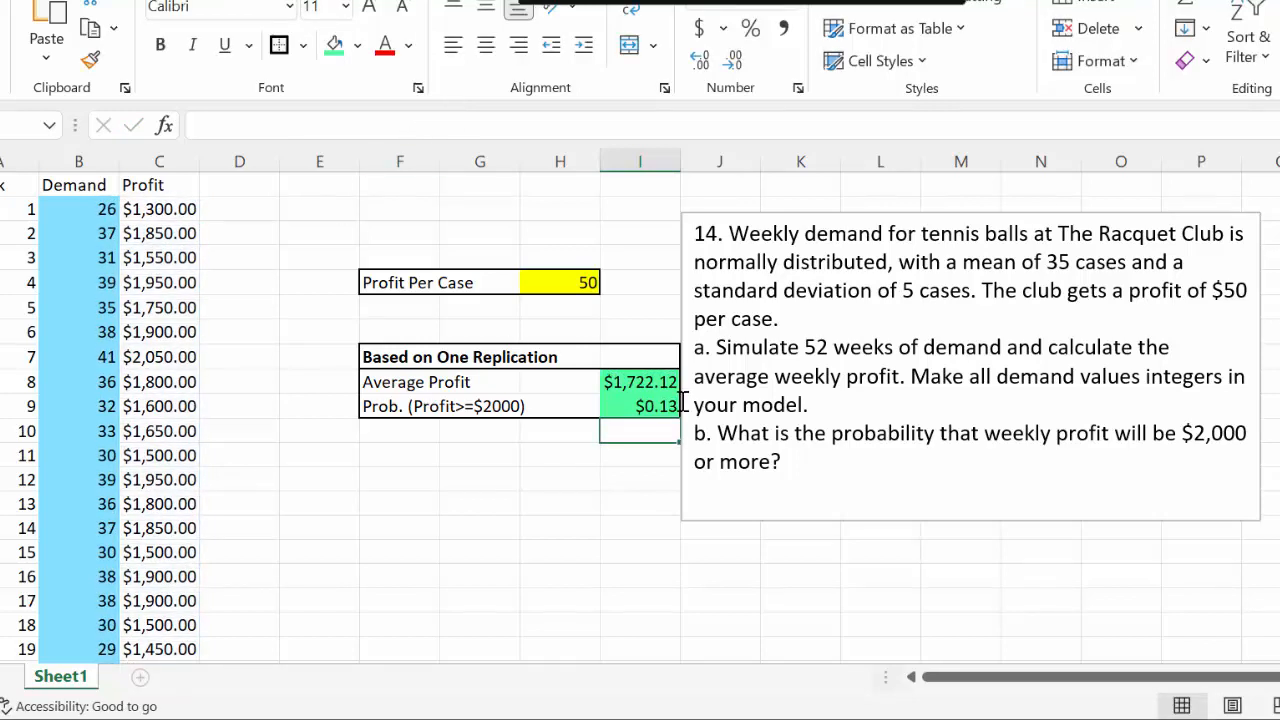
Format the probability cell I10 as a Number with 4 decimal places
click(634, 405)
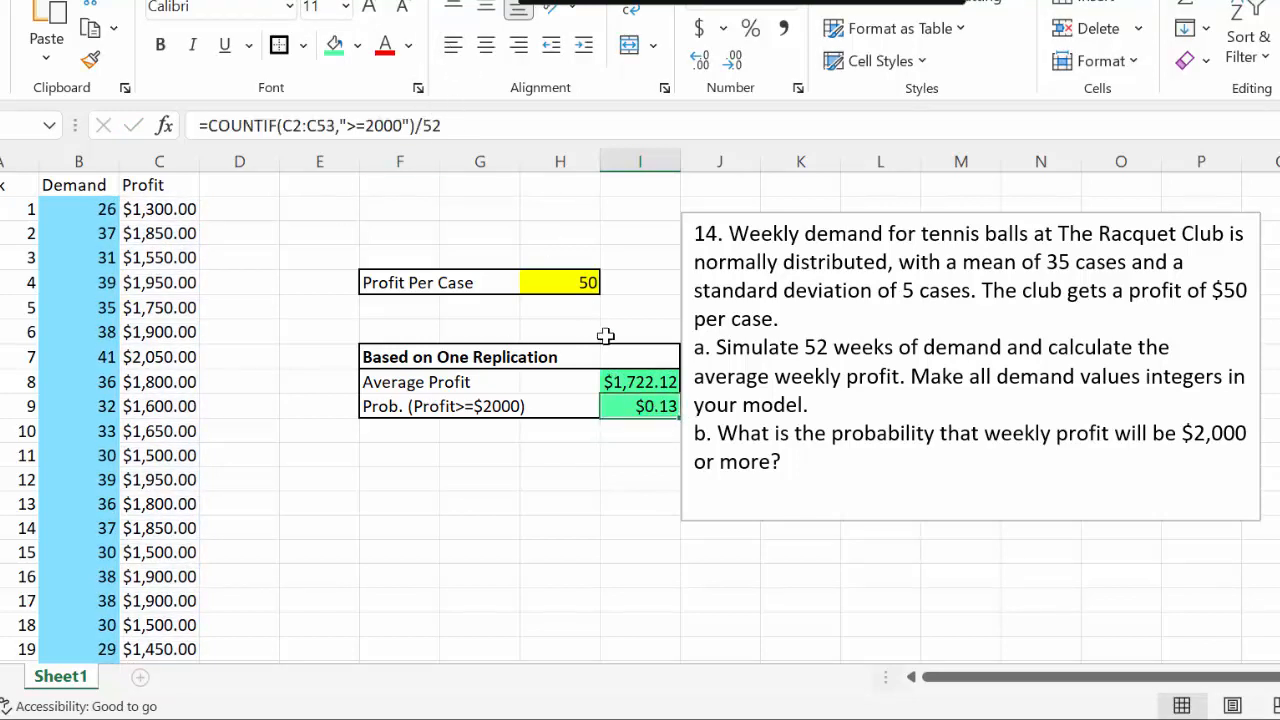
right_click(640, 416)
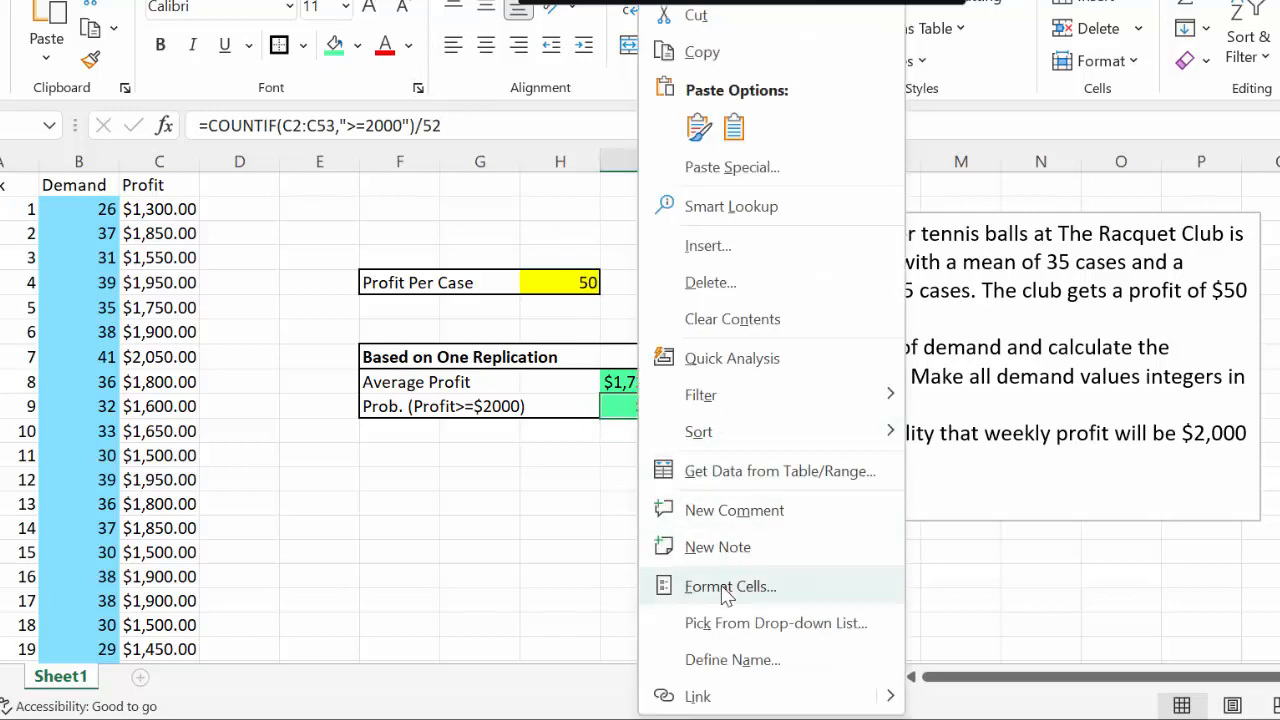
click(688, 586)
click(440, 205)
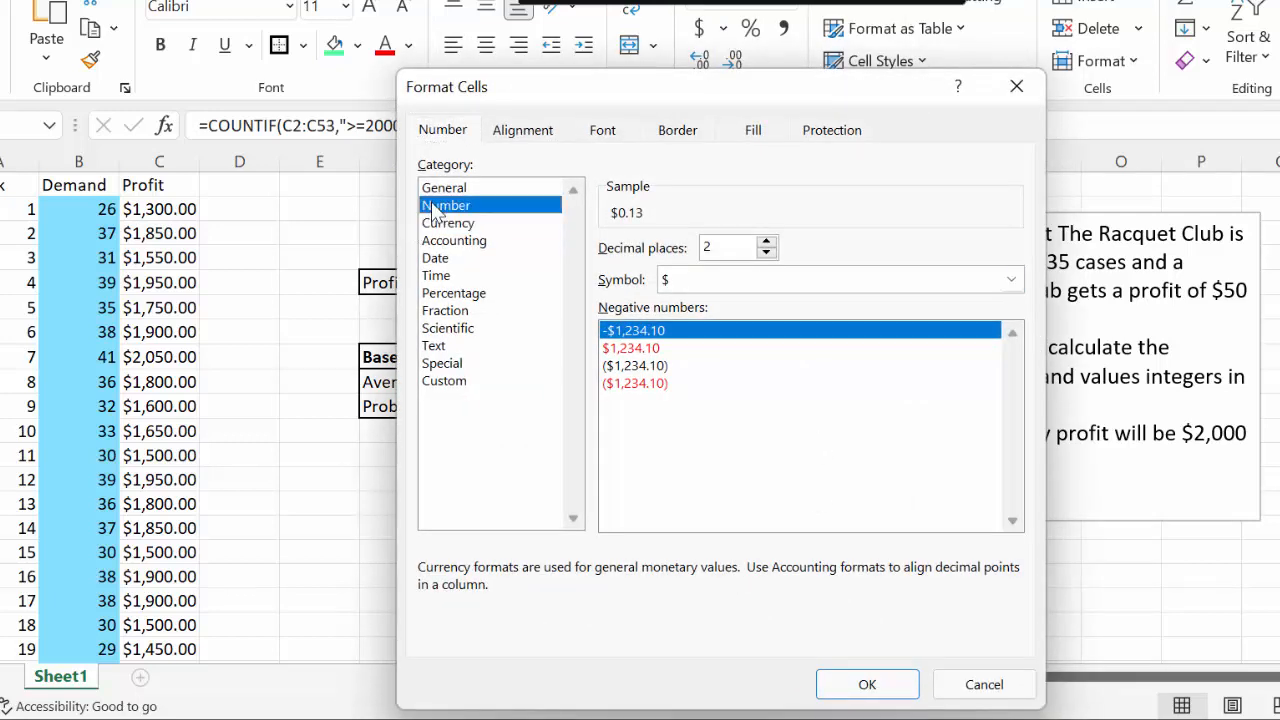
click(766, 243)
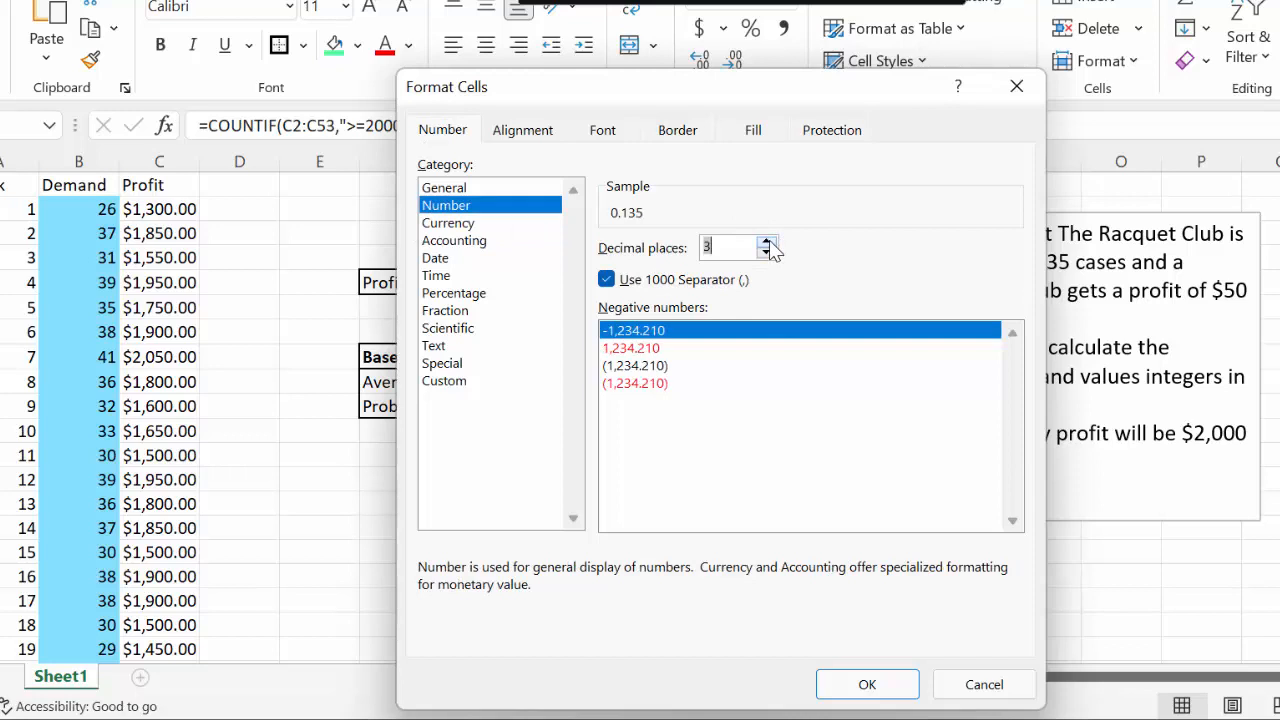
click(766, 243)
click(860, 684)
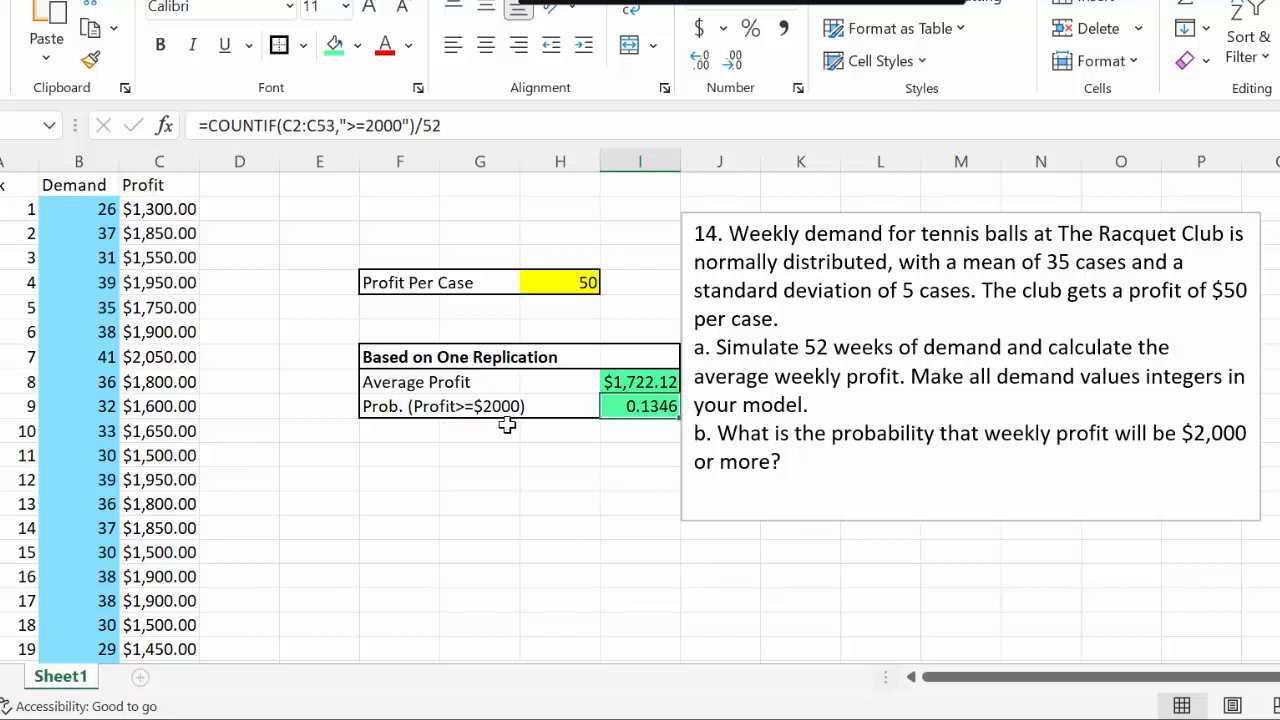
click(748, 551)
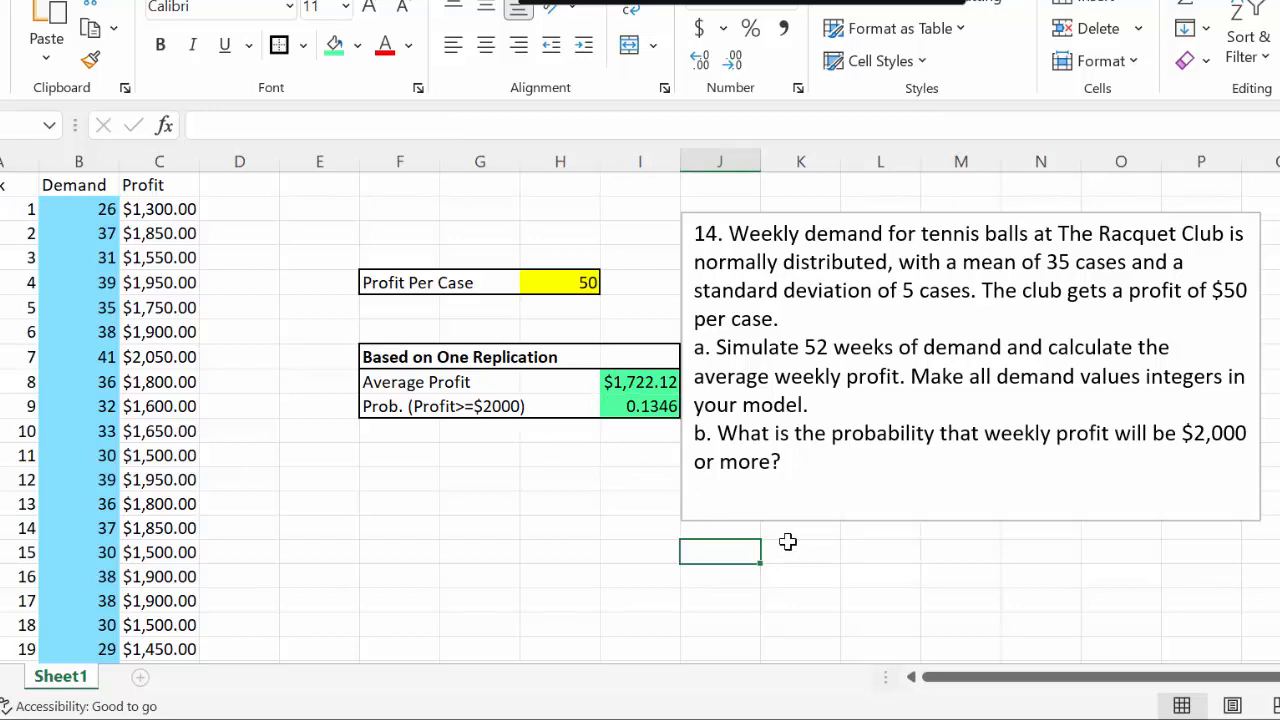
Recalculate the simulation several times to compare the average profit and the probability of at least $2,000 across replications
key(F9)
key(F9)
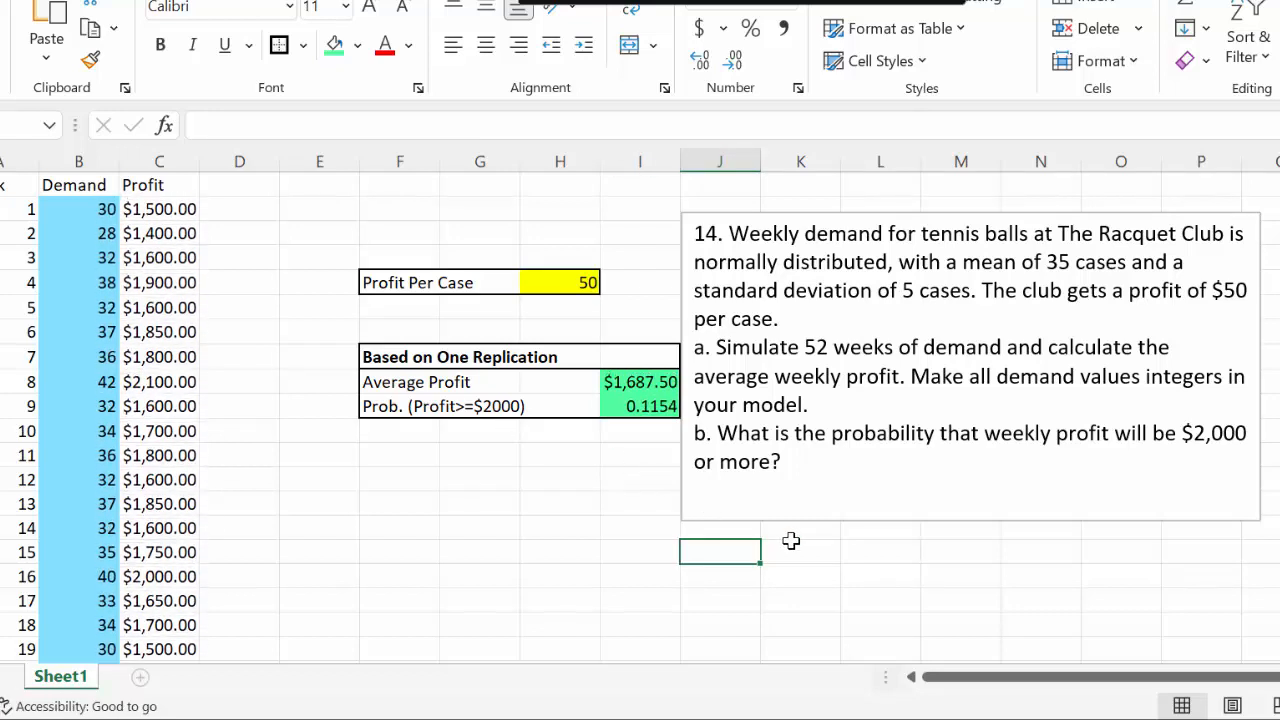
key(F9)
key(F9)
key(F9)
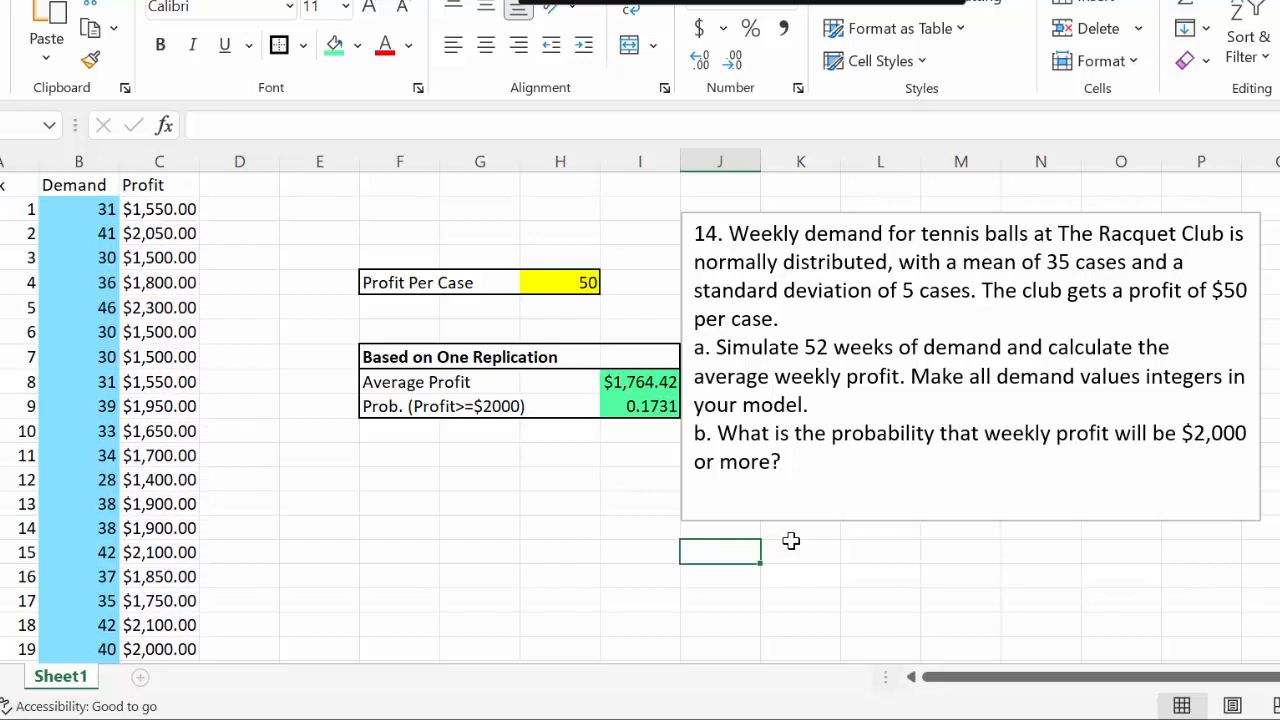
key(F9)
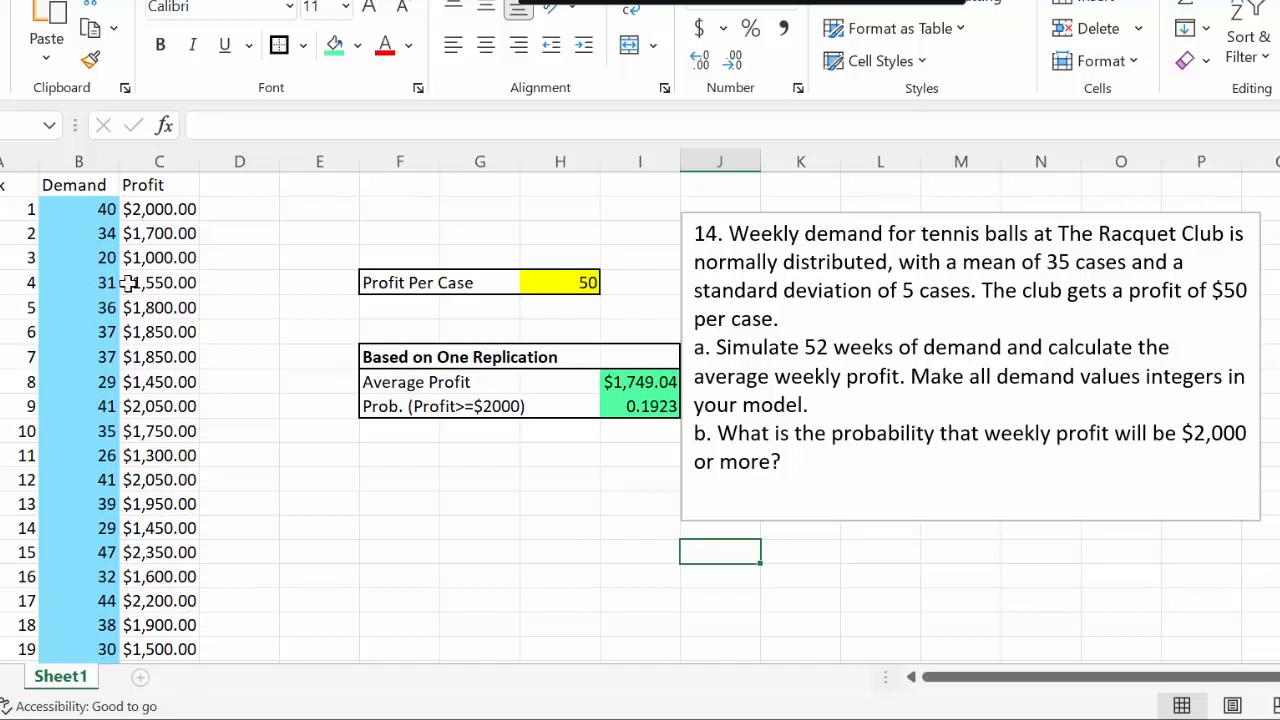
Copy the "Based on One Replication" results block, F8:I10, and paste it starting at F12
click(370, 353)
drag(370, 353, 676, 424)
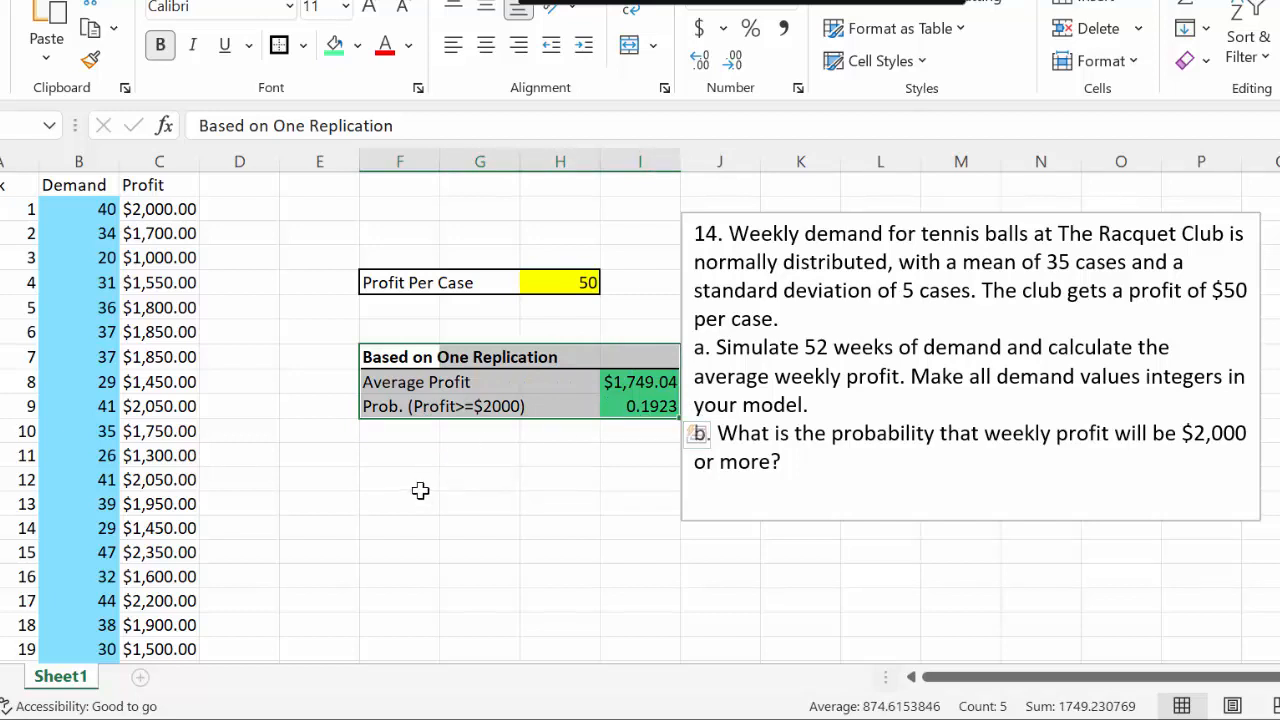
key(ctrl+c)
click(414, 455)
key(ctrl+v)
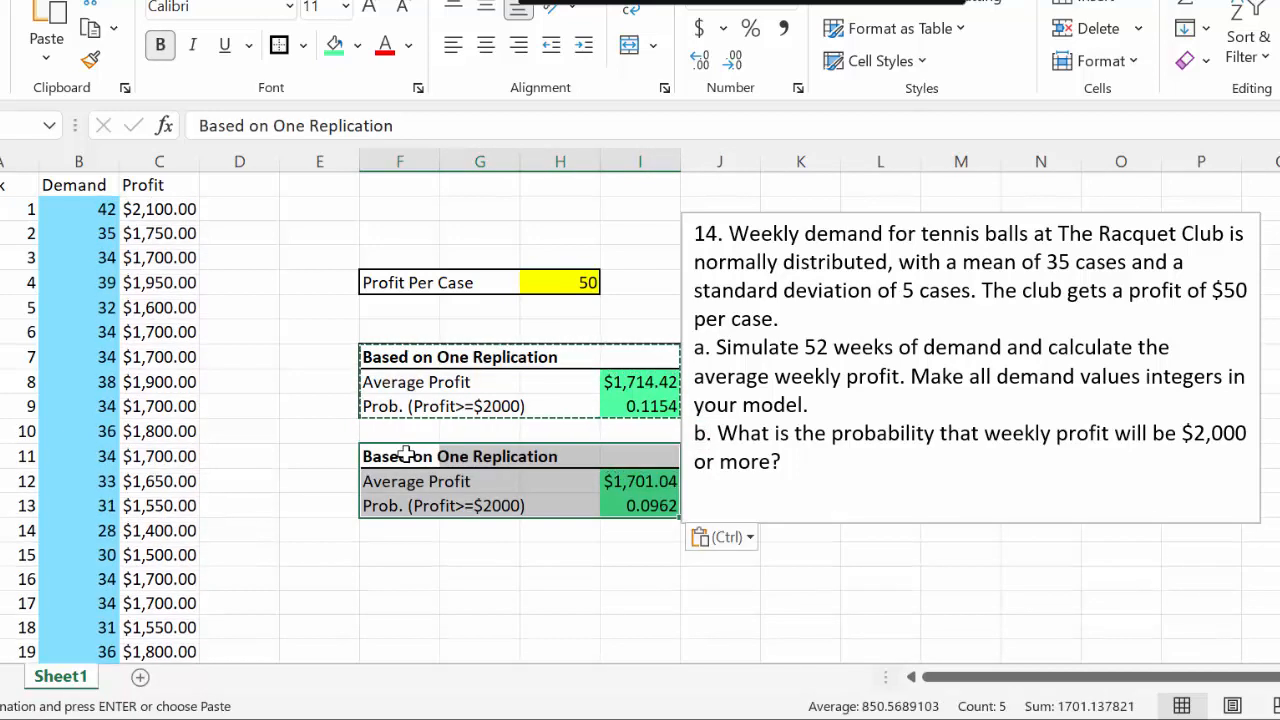
Retitle the copied results block in F12 as "Based on 200 Replications"
click(403, 456)
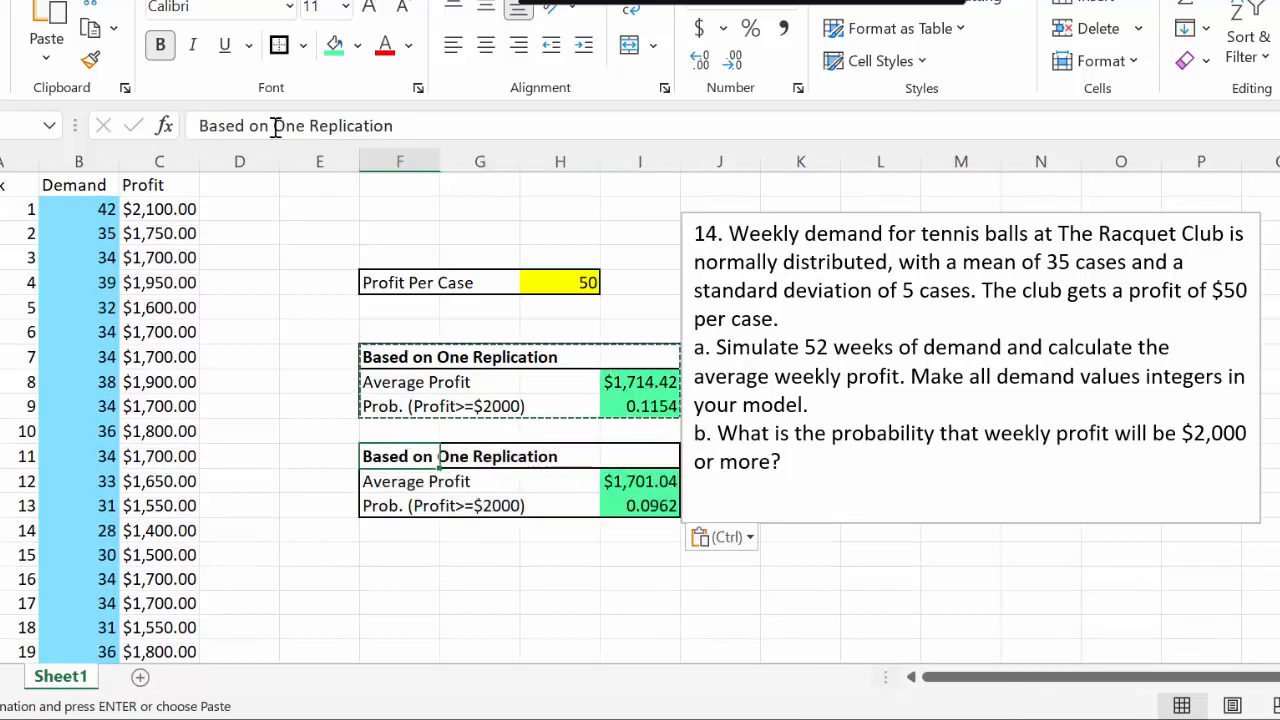
drag(275, 124, 302, 120)
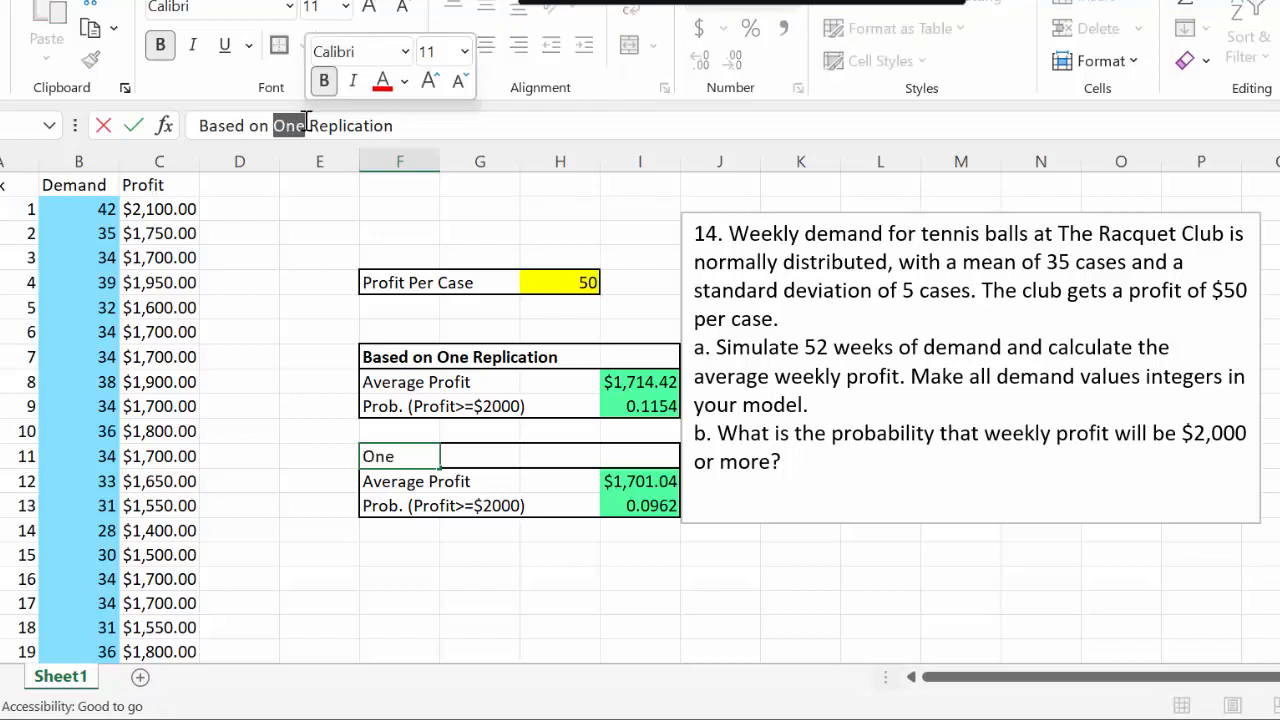
text(200)
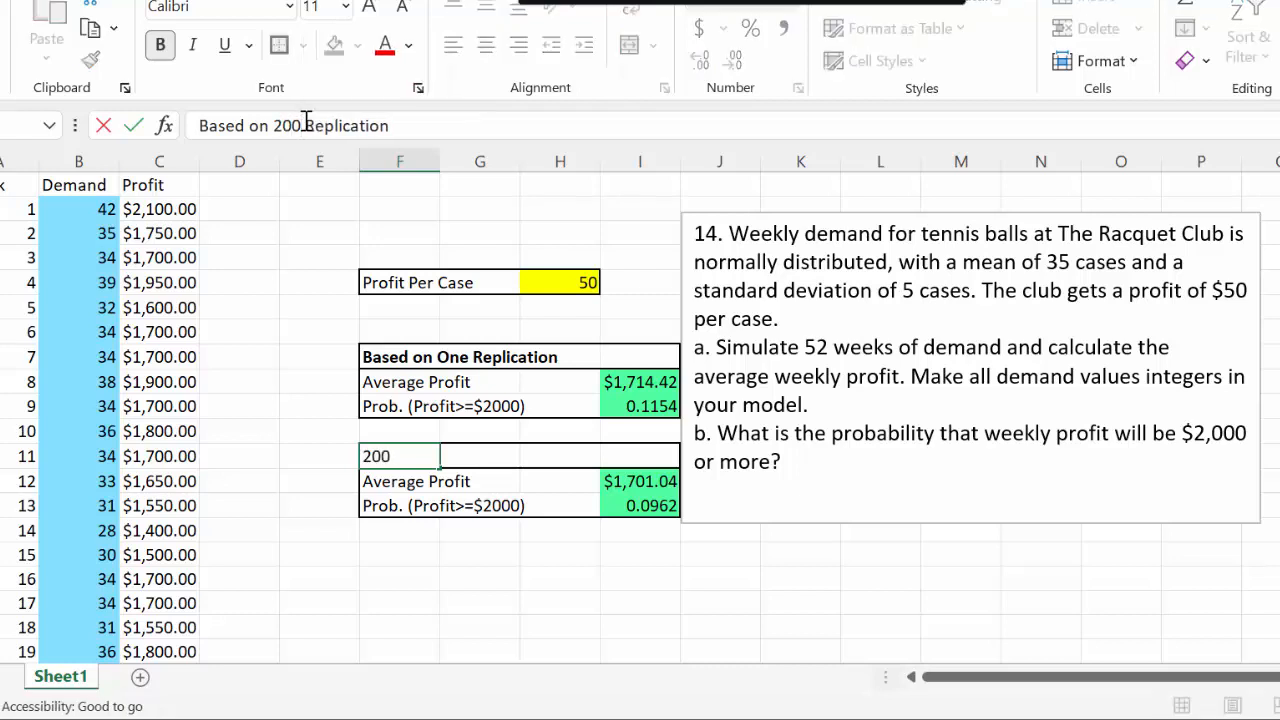
click(428, 131)
text(s)
key(Return)
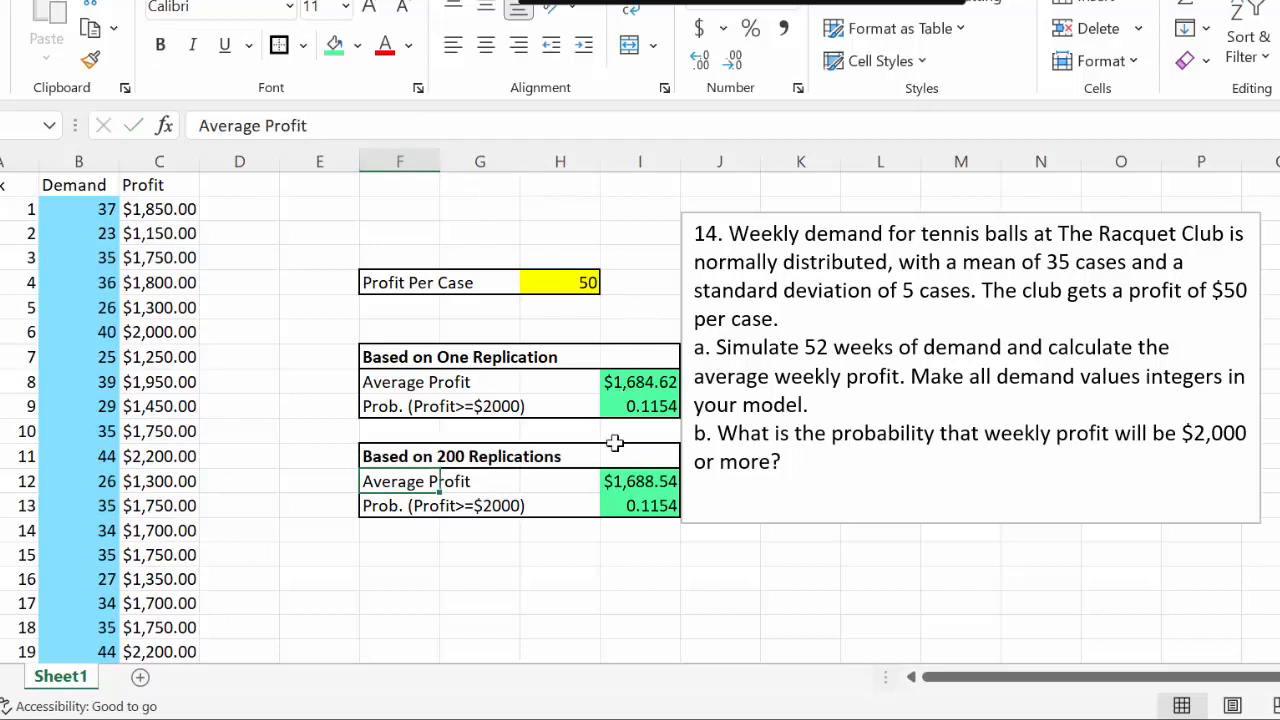
Move the problem statement text box over to column P to free the columns beside the results blocks
click(806, 216)
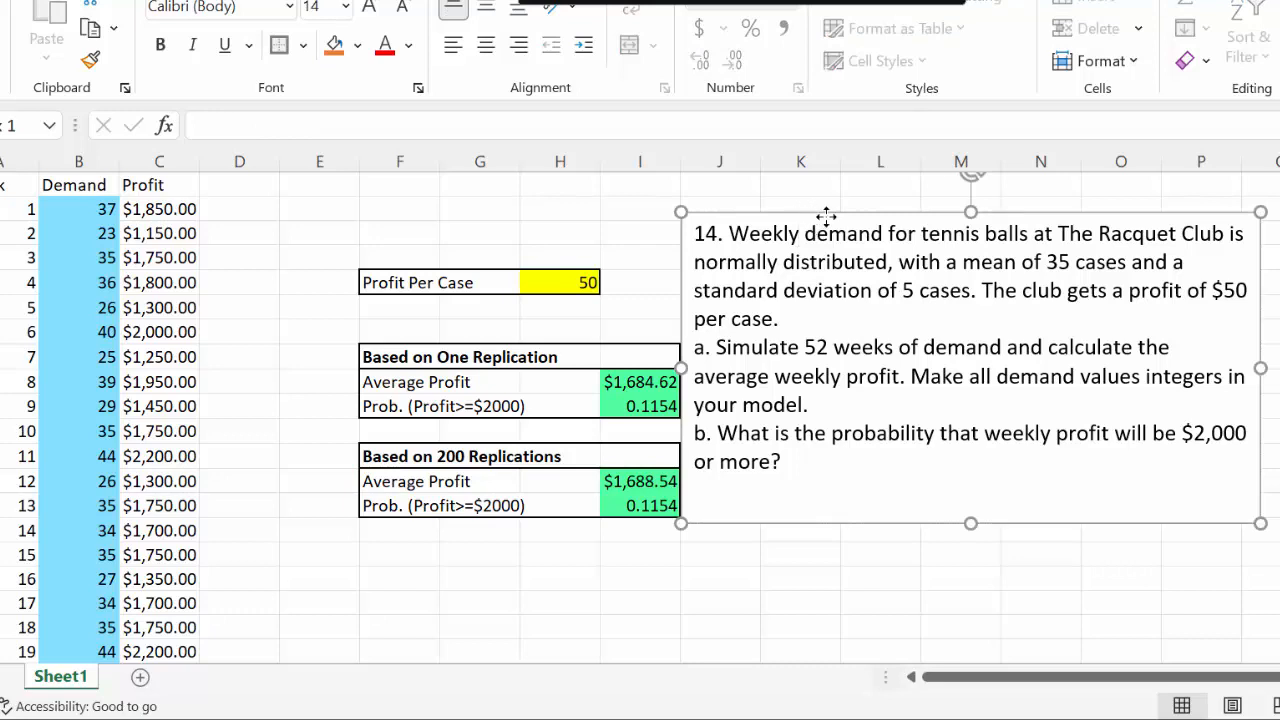
drag(823, 214, 1279, 247)
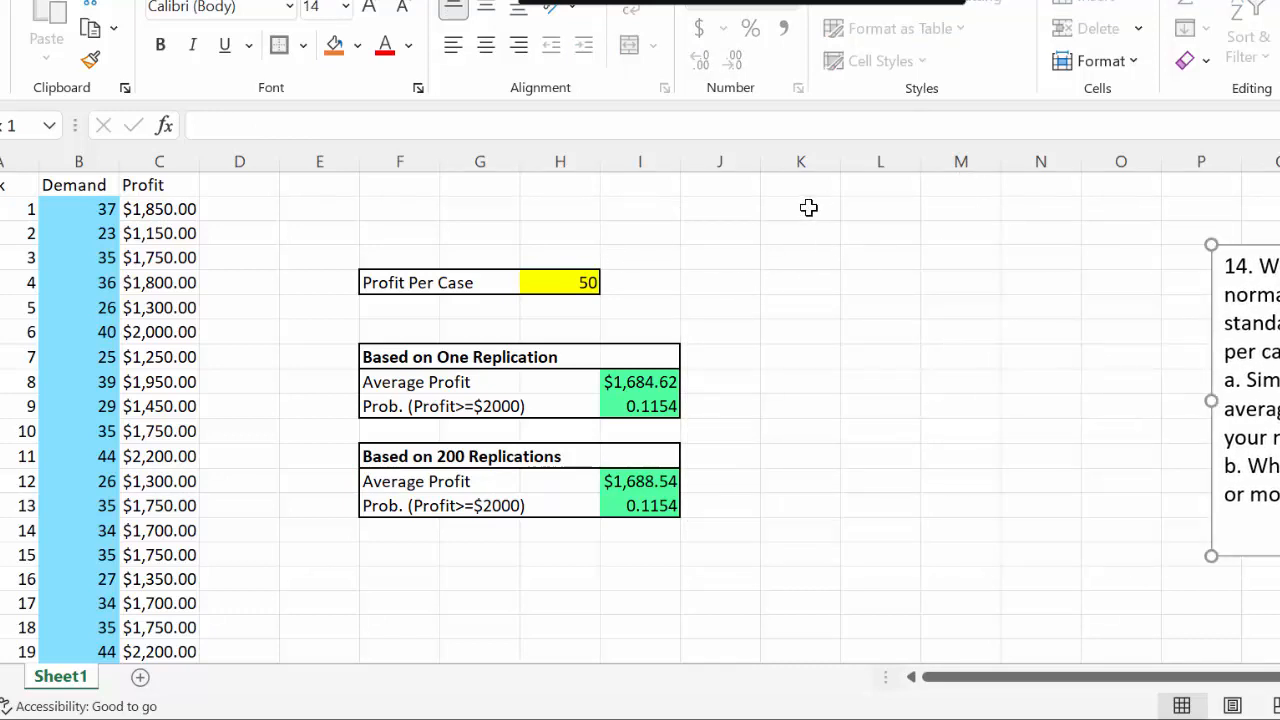
click(163, 190)
click(5, 184)
drag(100, 184, 212, 608)
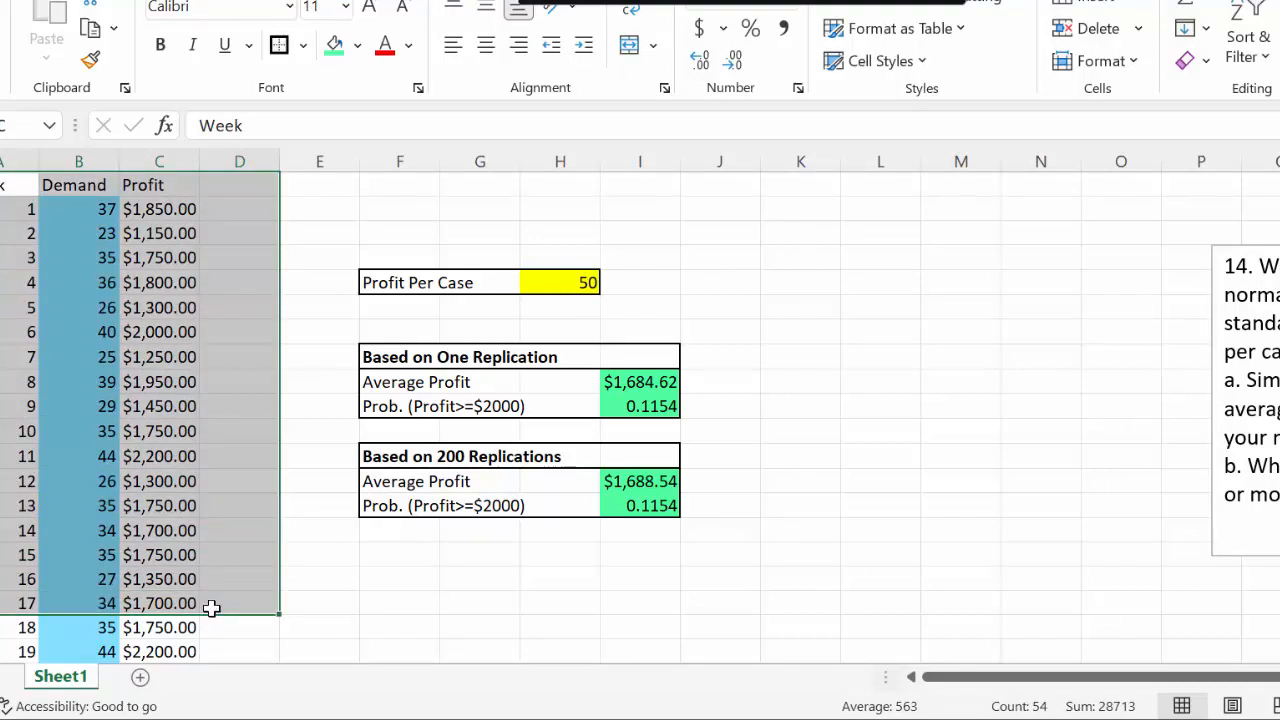
click(330, 575)
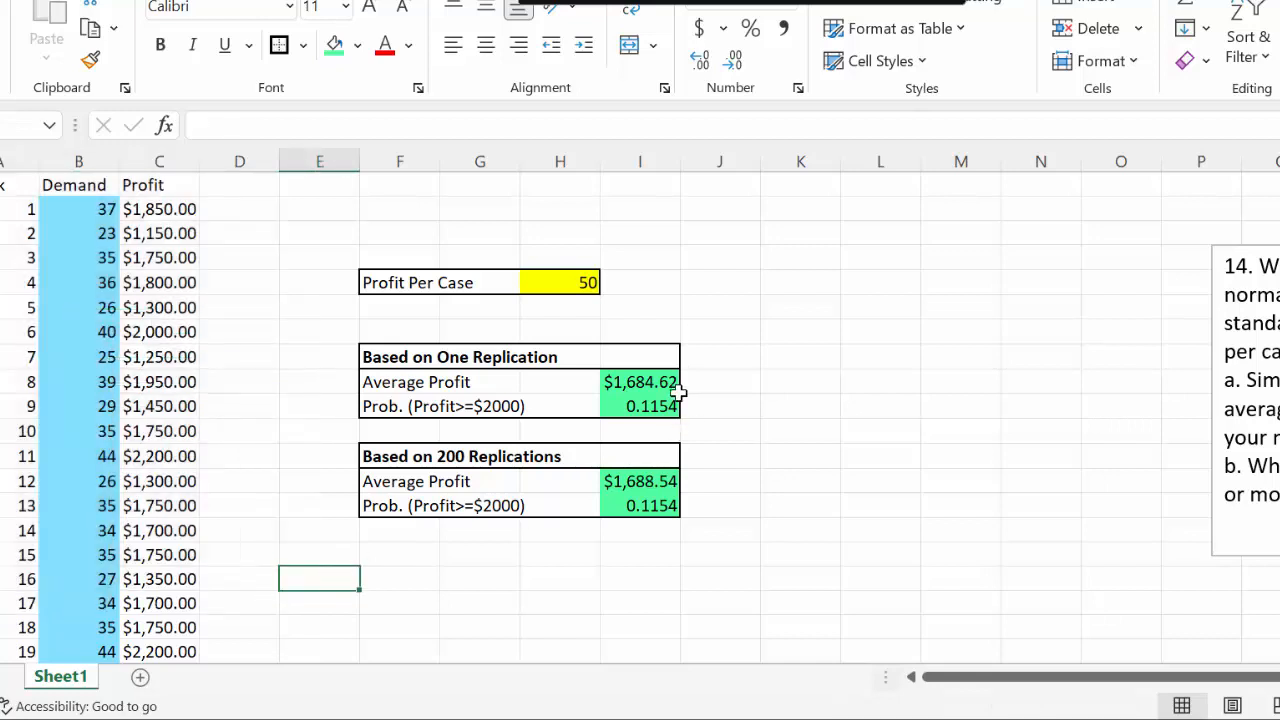
click(674, 385)
drag(666, 382, 668, 405)
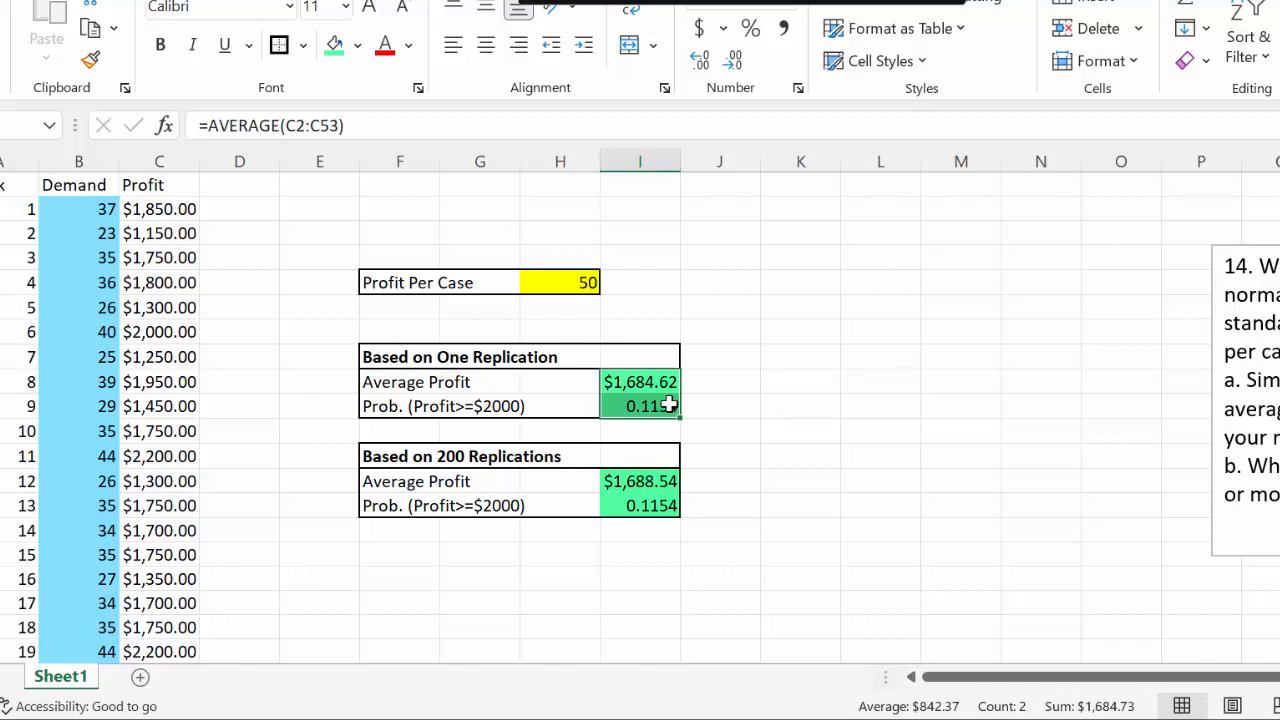
drag(668, 405, 803, 240)
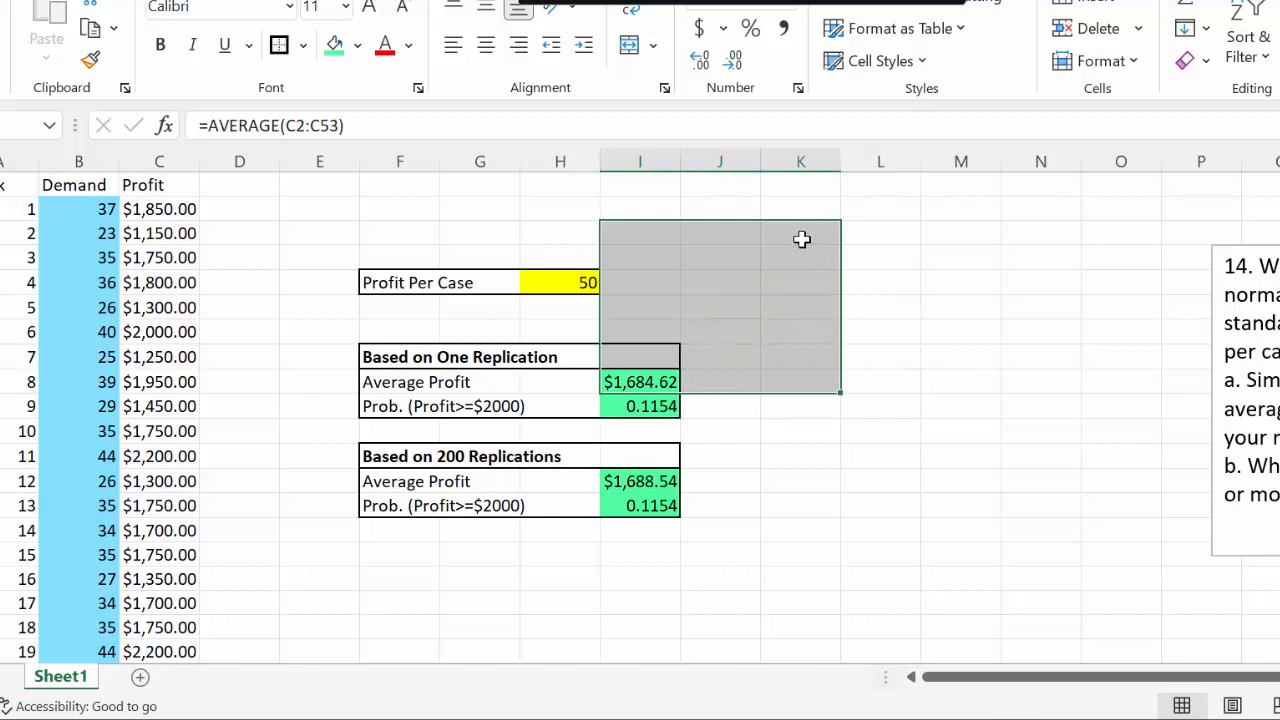
Enter the title "Data Table" in K1 and the column heading "Run" in K2
click(790, 185)
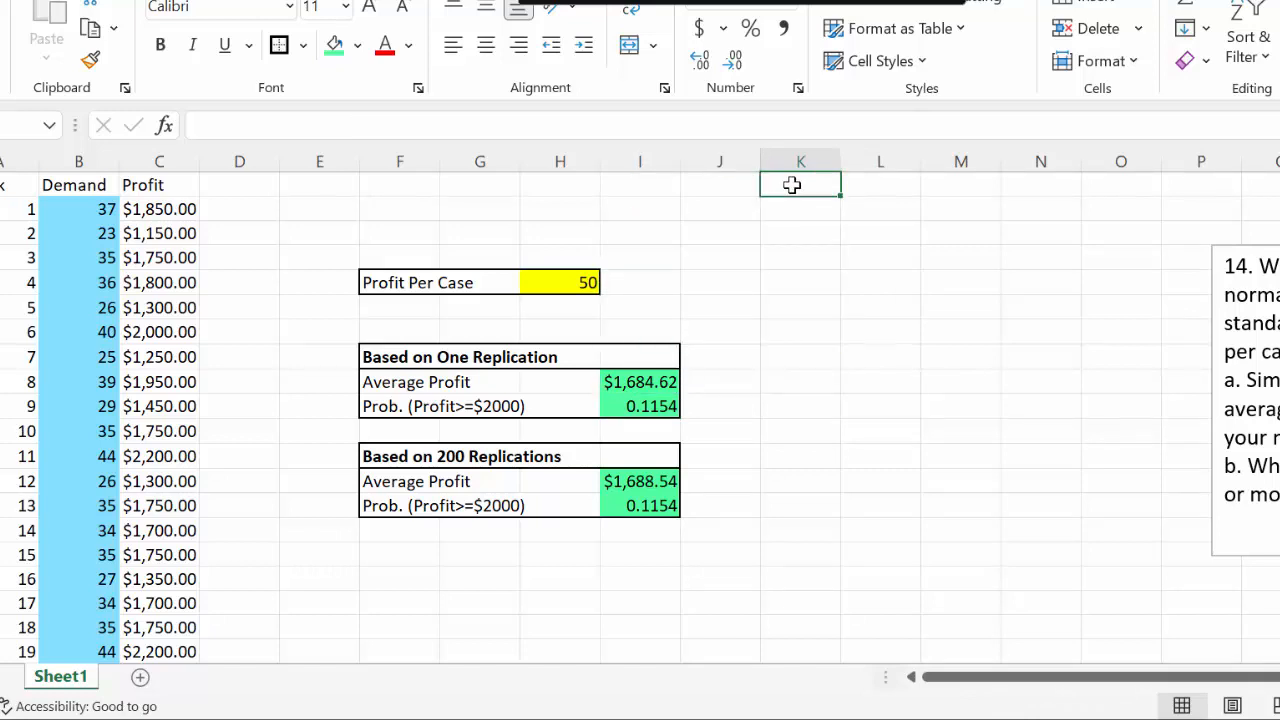
text(Data)
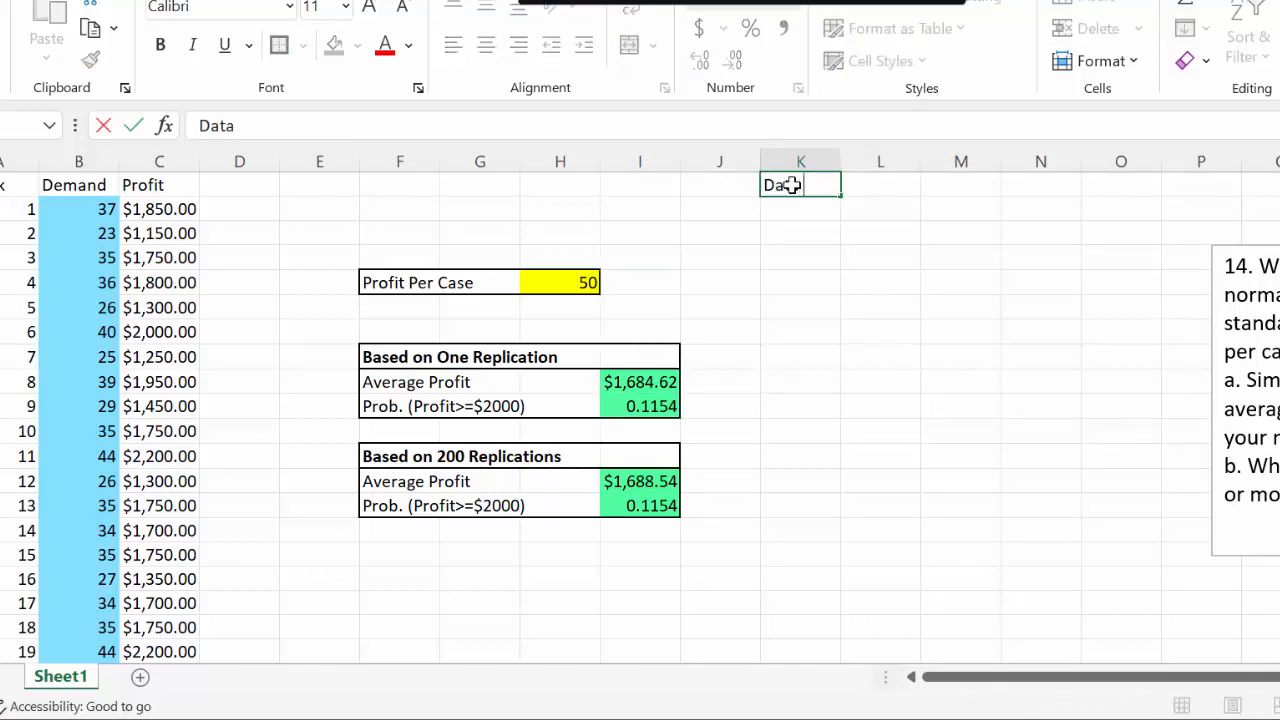
text( Table)
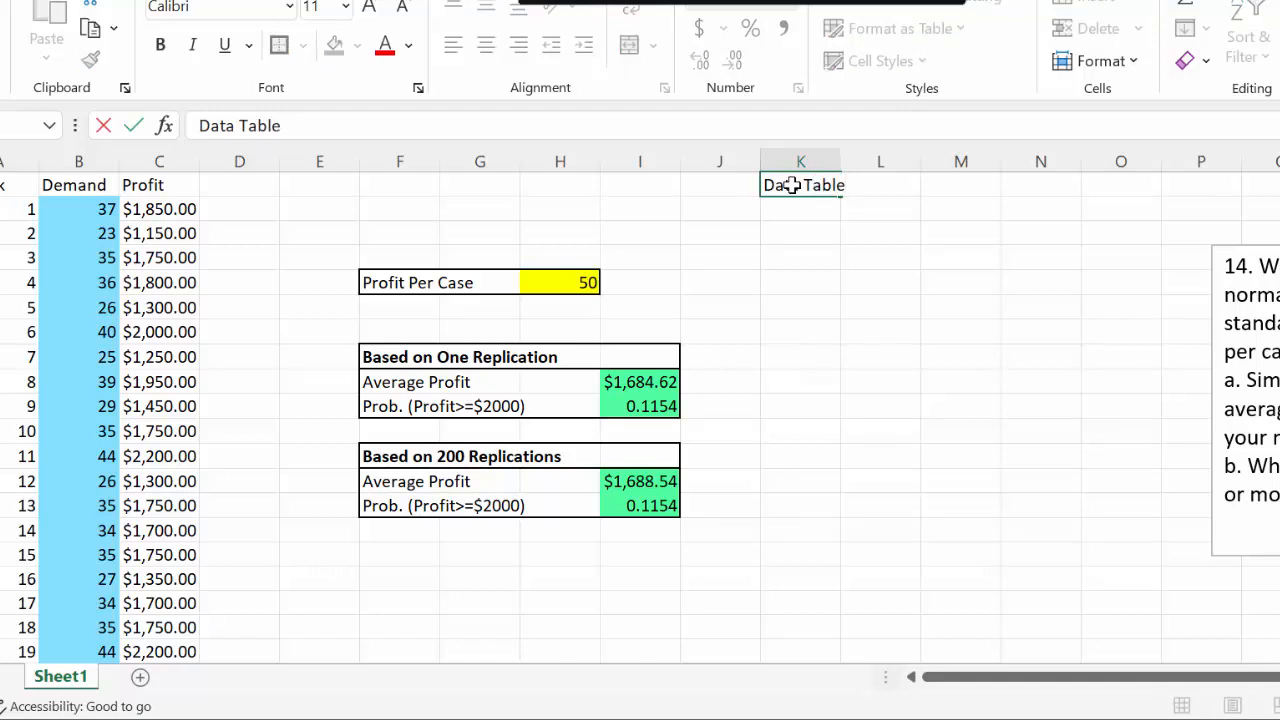
key(Return)
text(Run)
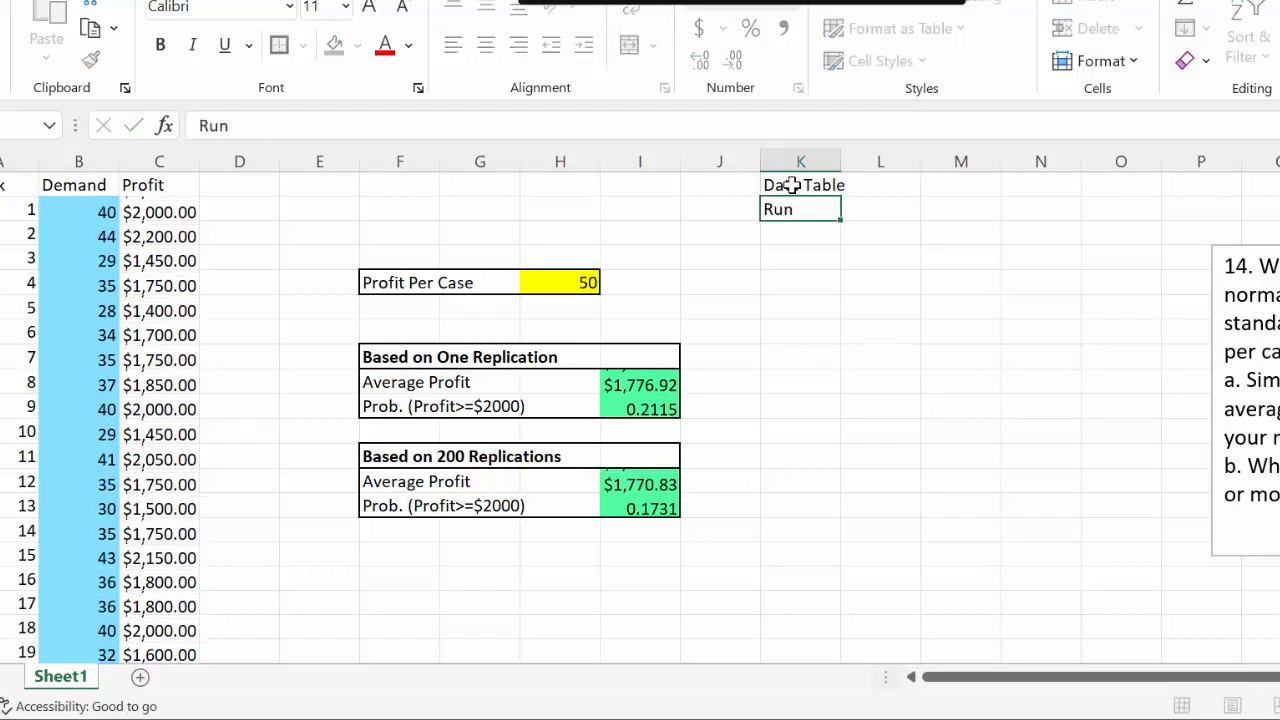
key(Return)
Number the runs from 1 to 200 down column K, starting in K3, by filling the series from 1 and 2
text(1)
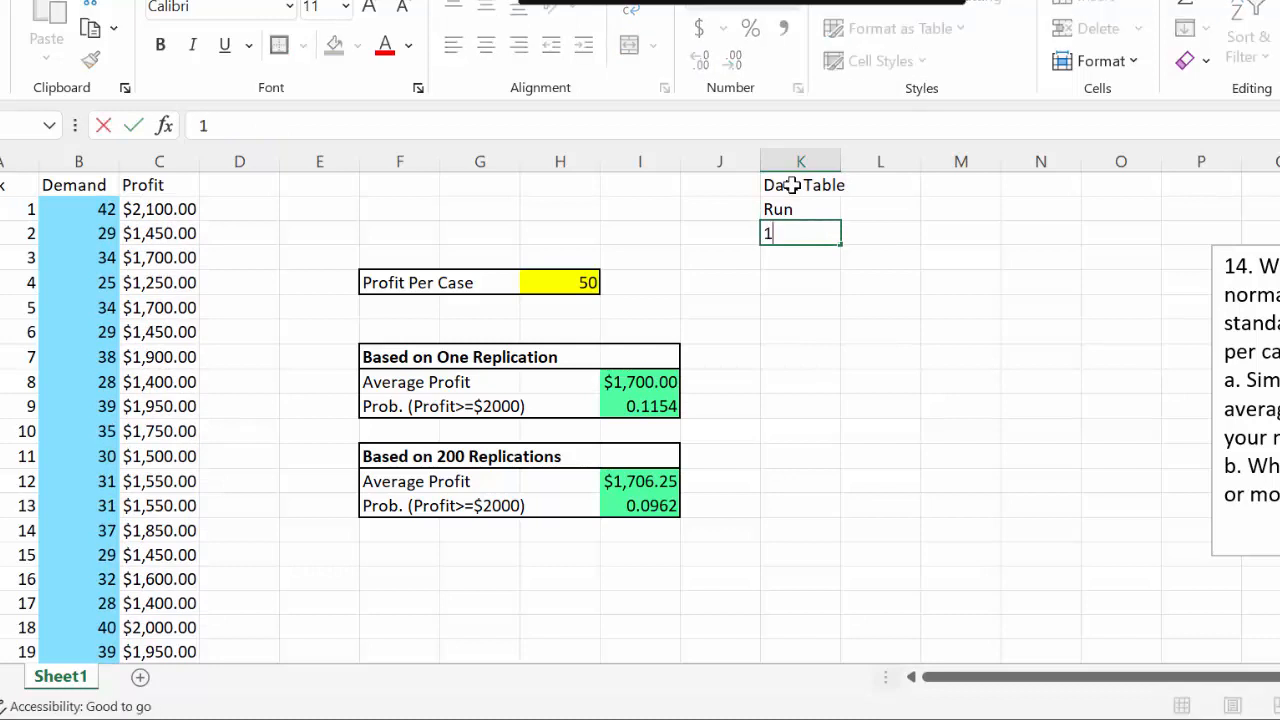
key(Return)
text(2)
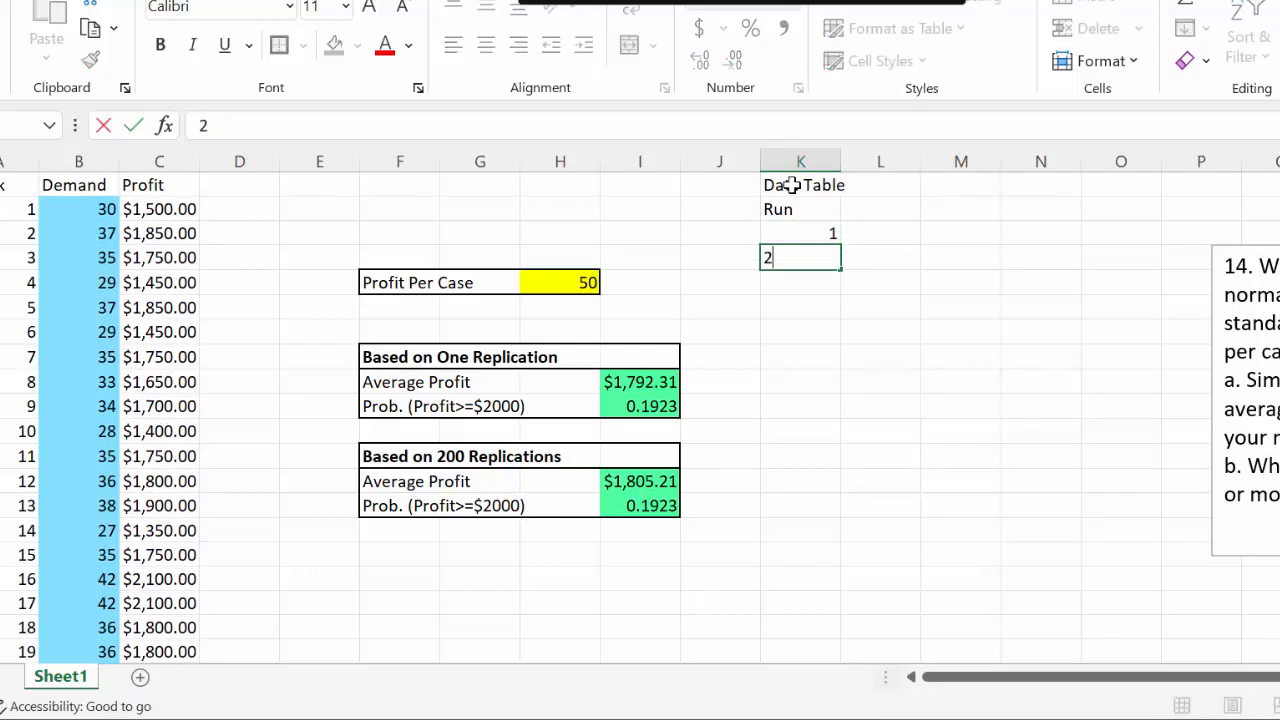
key(Return)
drag(794, 231, 860, 700)
drag(822, 574, 837, 551)
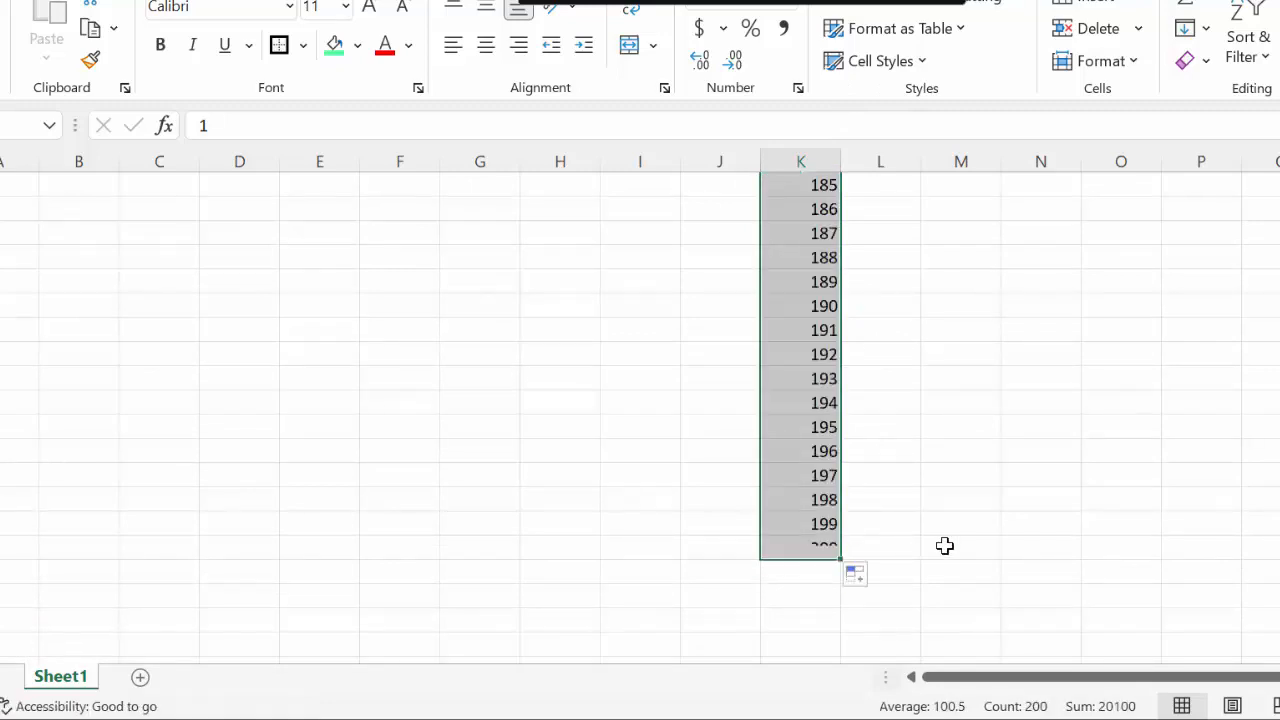
scroll(970, 486, up, 7)
scroll(970, 486, up, 20)
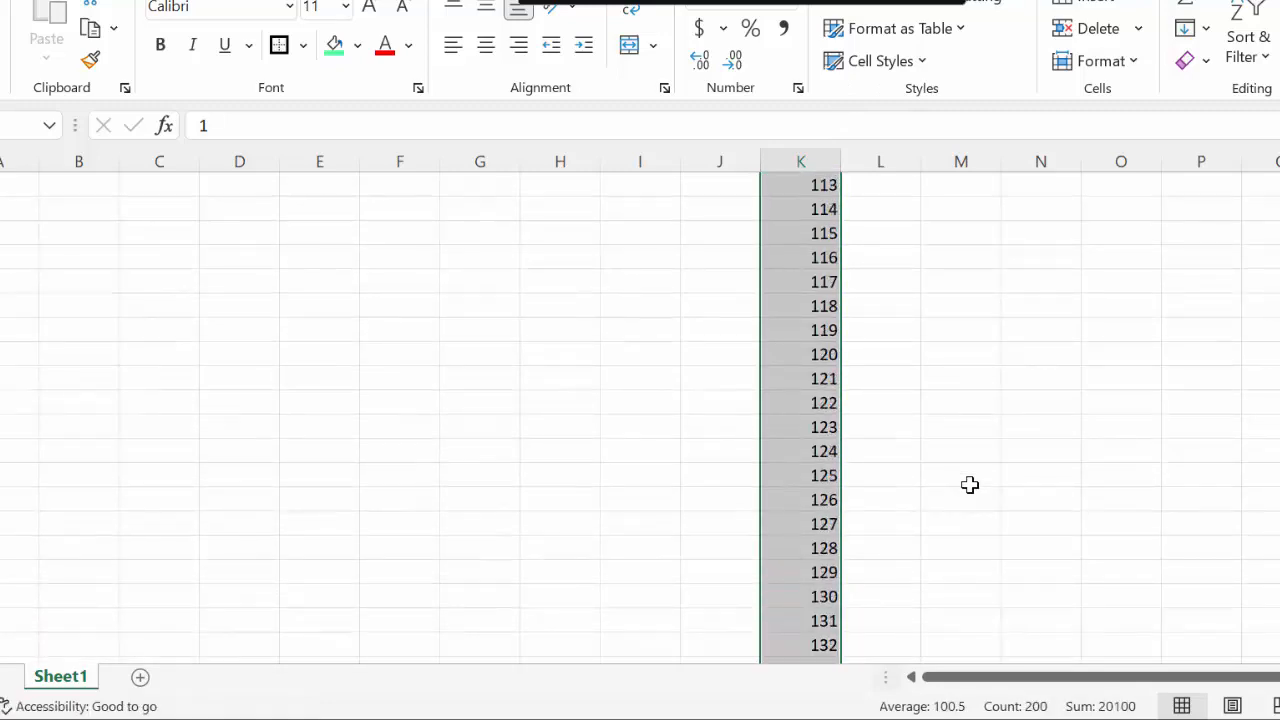
scroll(970, 485, up, 20)
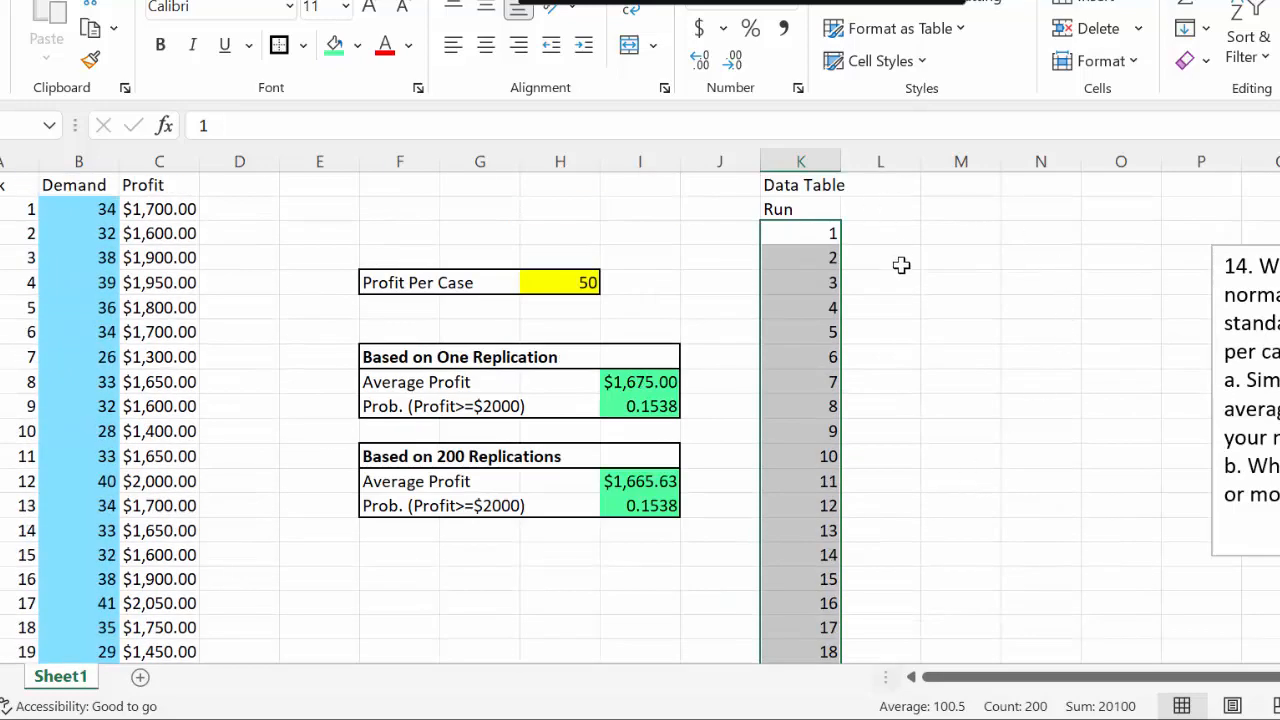
Add the headings "Avg. Profit" in L2 and "Prob. (>=2000)" in M2, and autofit column L
click(889, 206)
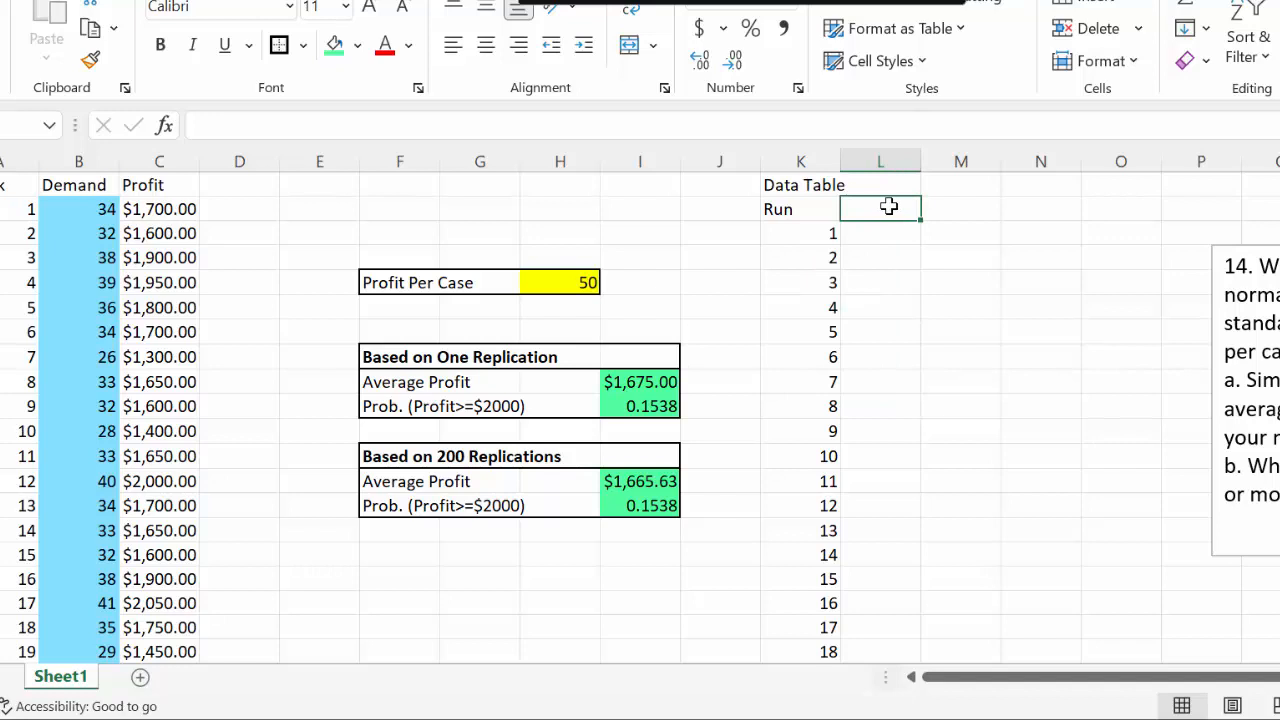
text(Avg)
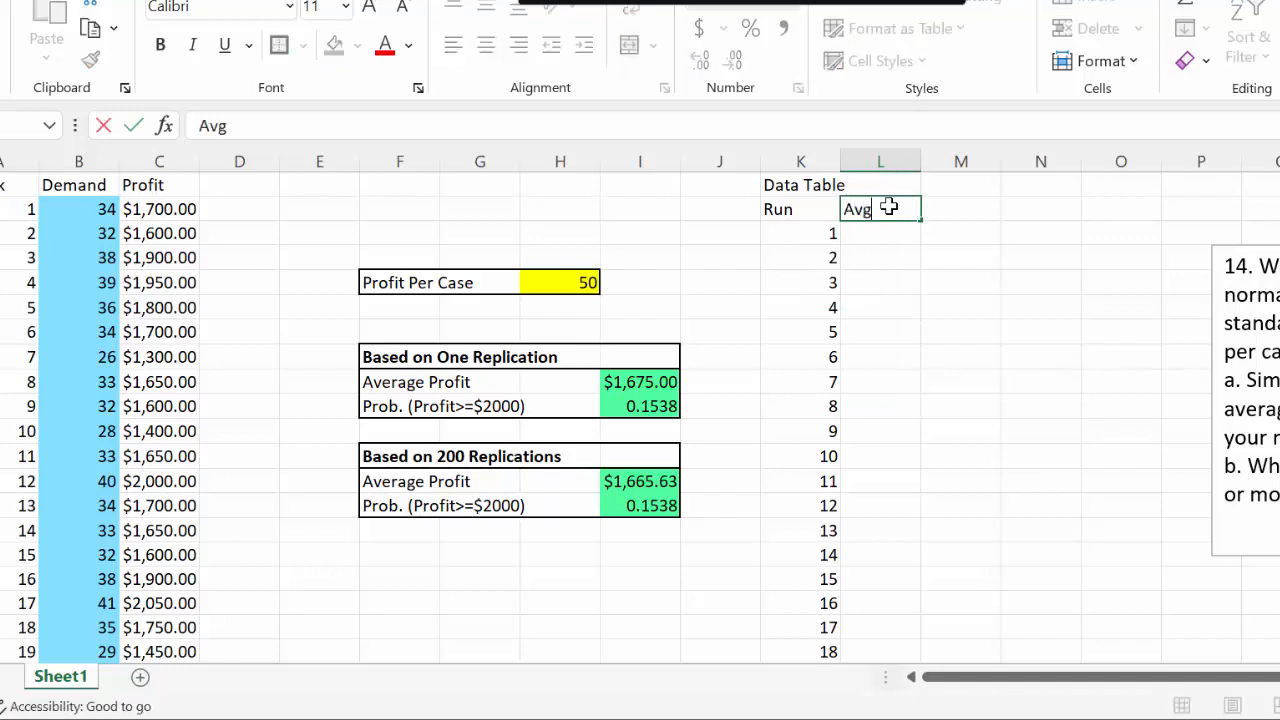
text(. p)
key(Tab)
text(Prob)
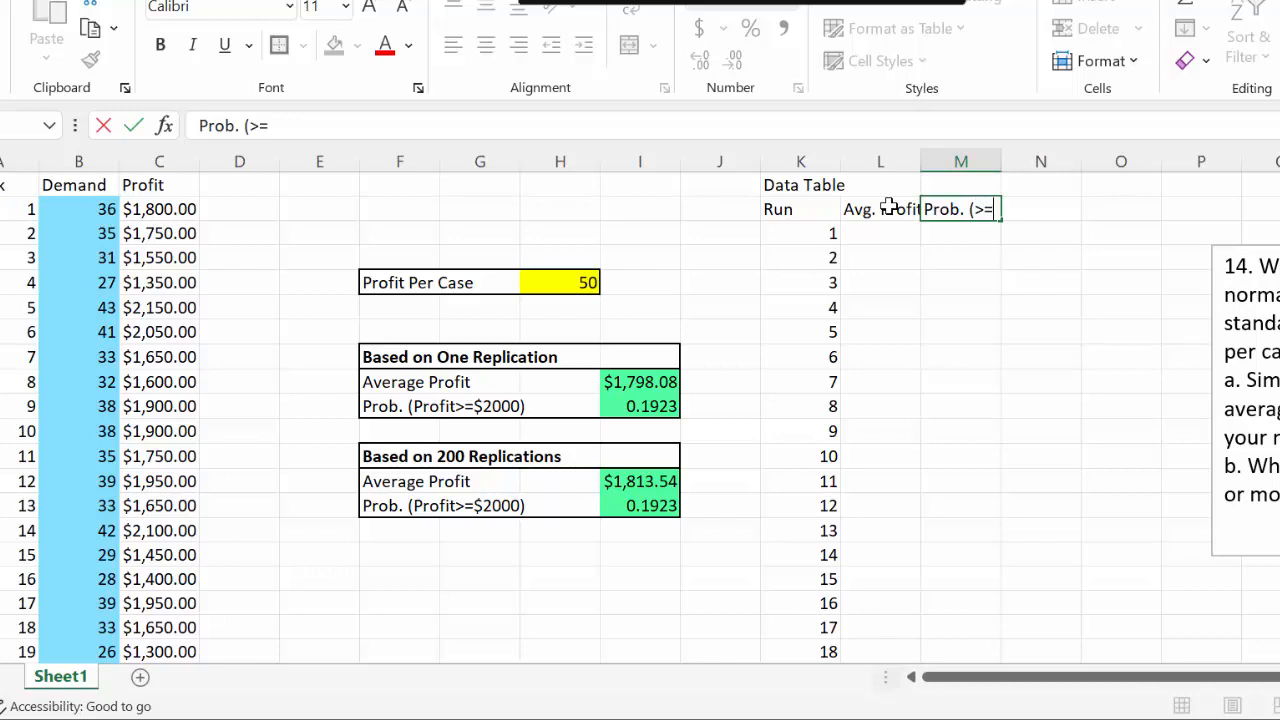
text(2000))
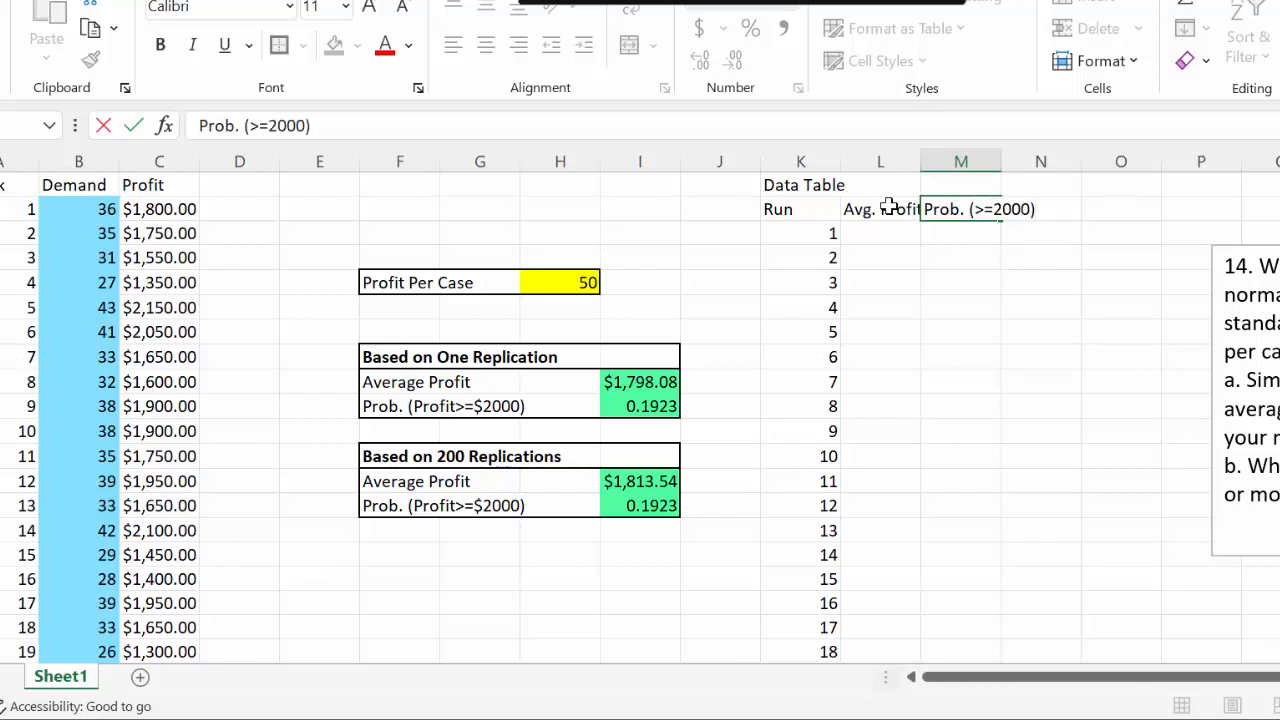
key(Return)
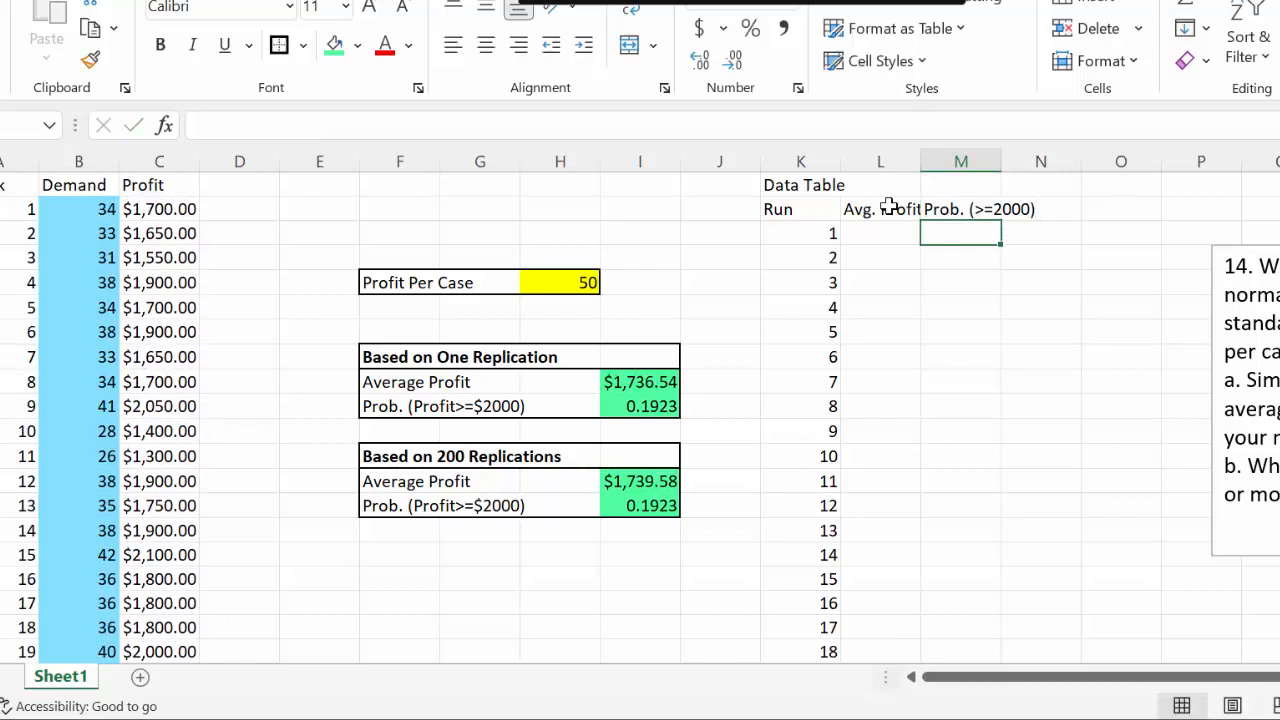
double_click(920, 159)
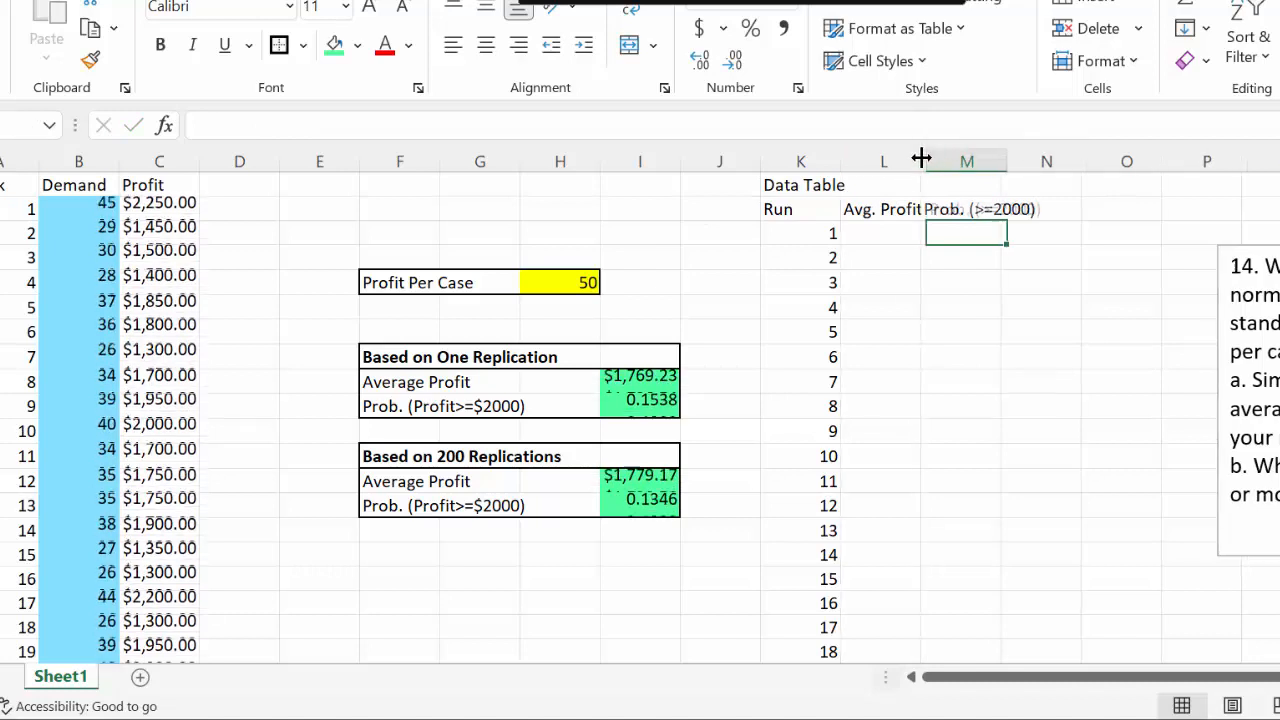
Make the data table heading row K2:N2 bold and put an outside border around it
drag(766, 205, 1020, 209)
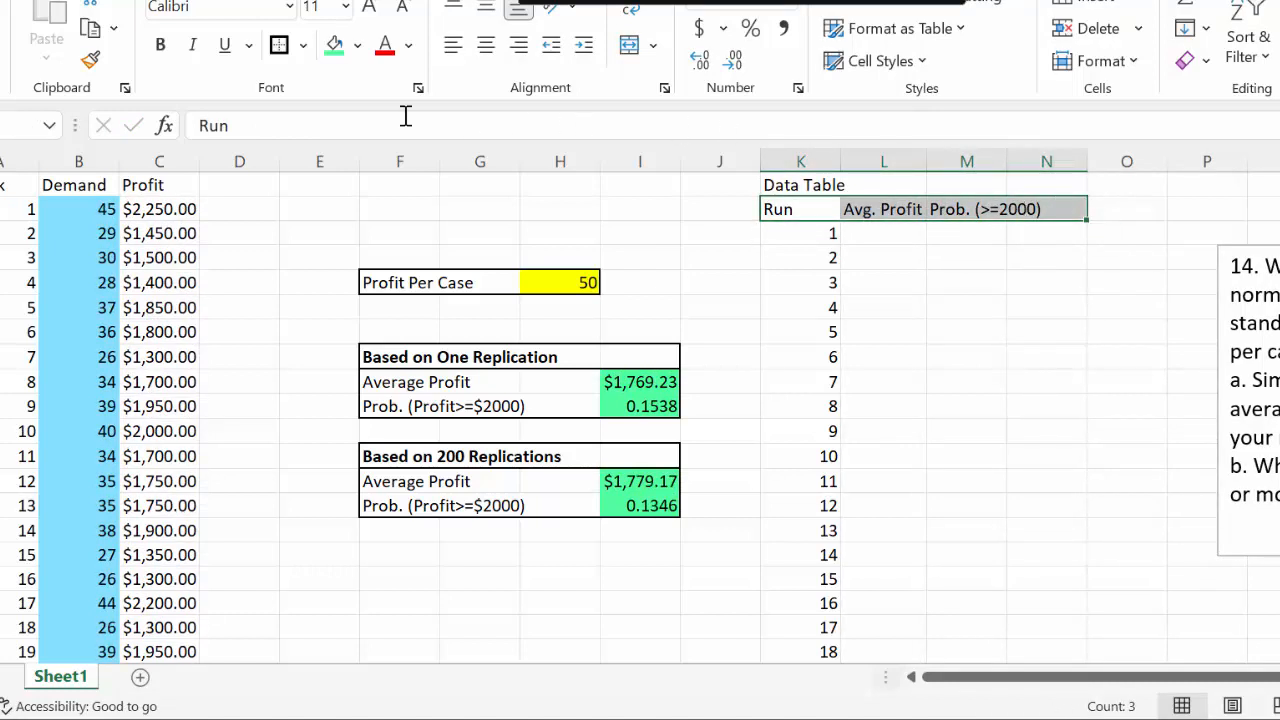
click(160, 48)
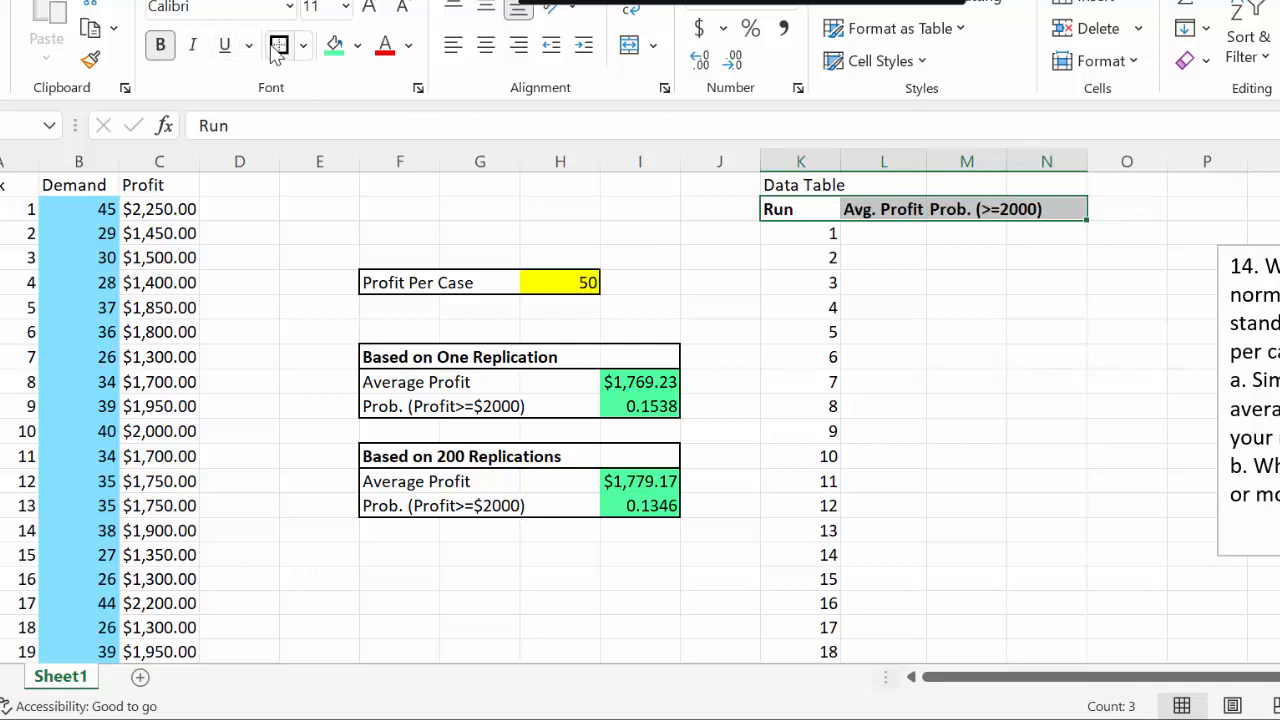
click(279, 45)
click(946, 288)
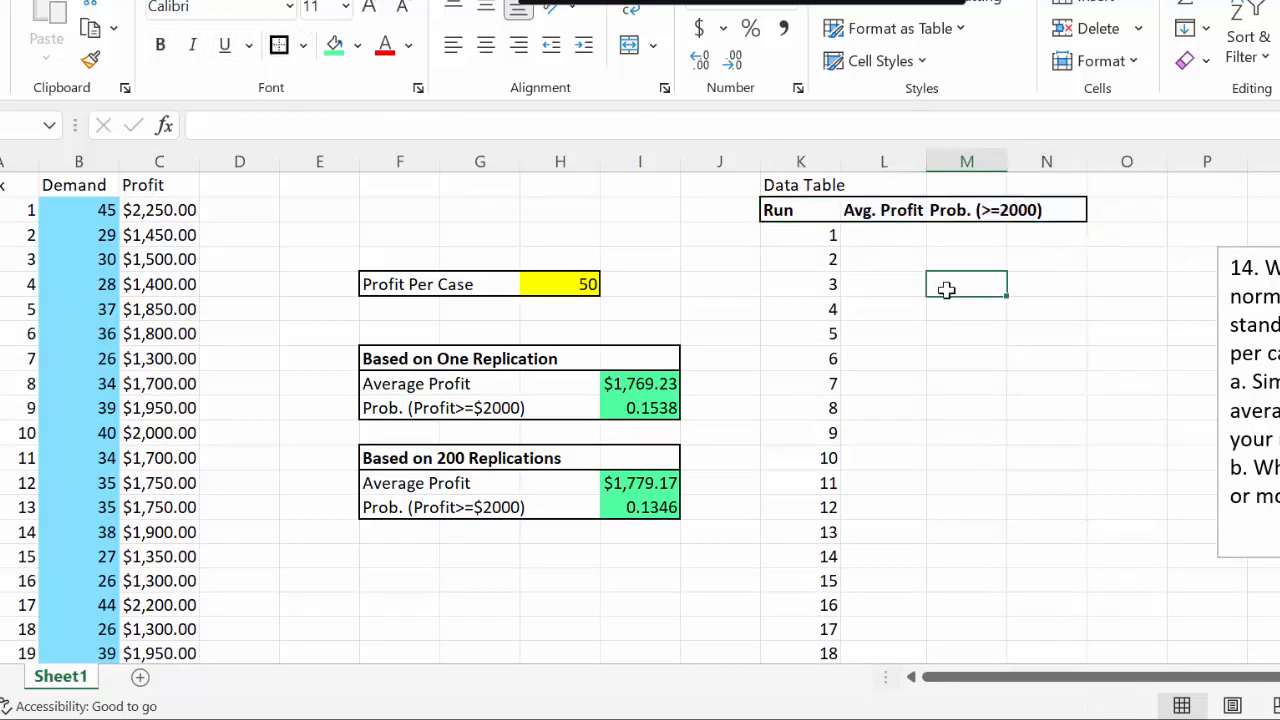
Link the Avg. Profit cell of run 1 (L3) to the one-replication average profit with the formula =I9
click(868, 233)
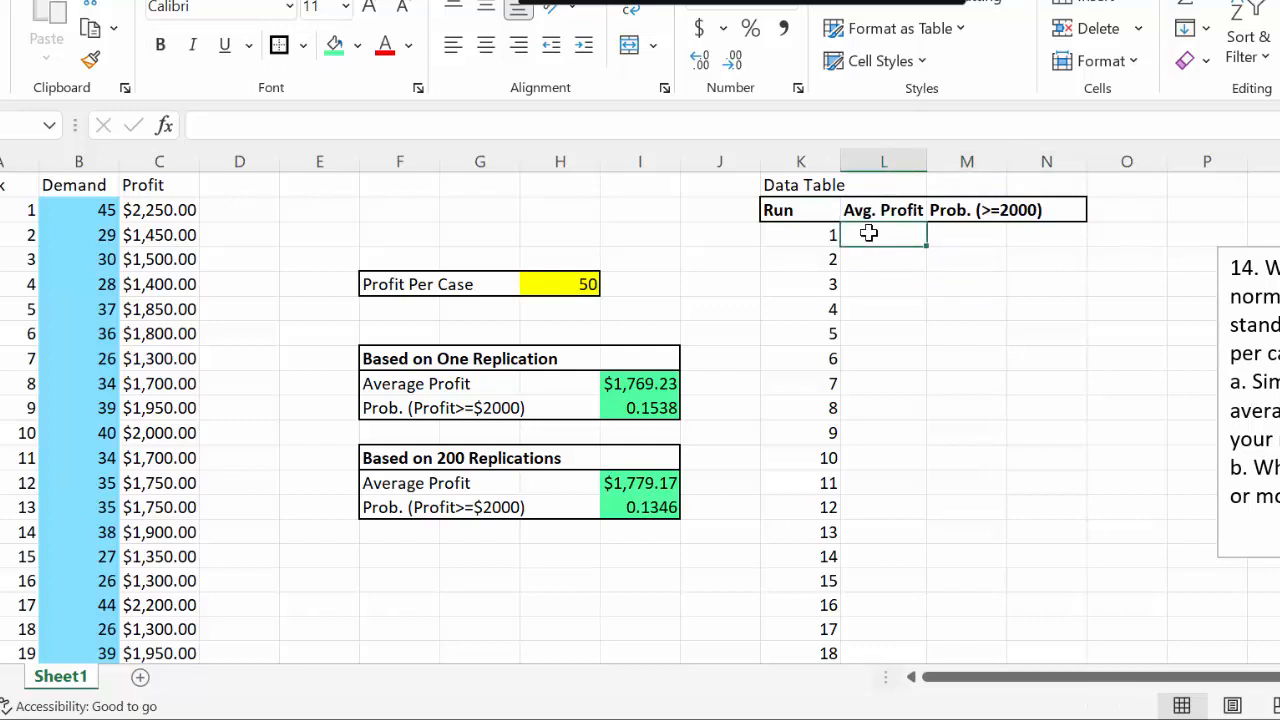
text(=)
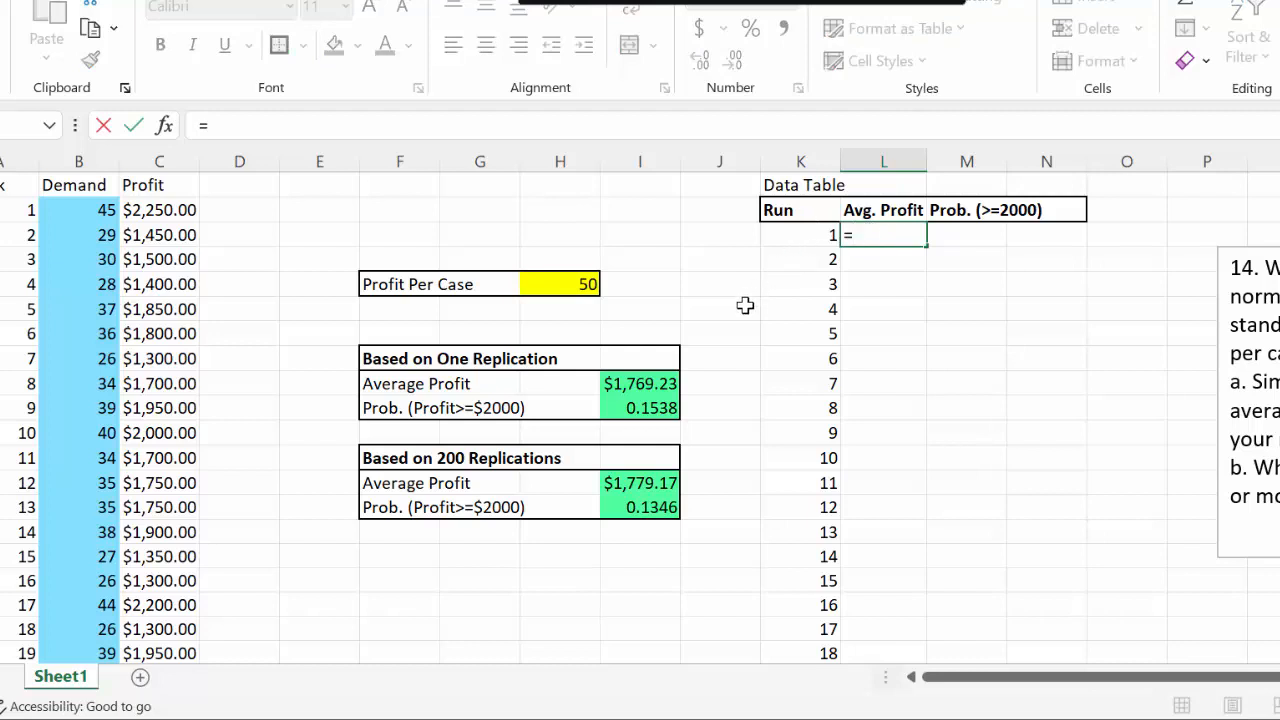
click(643, 383)
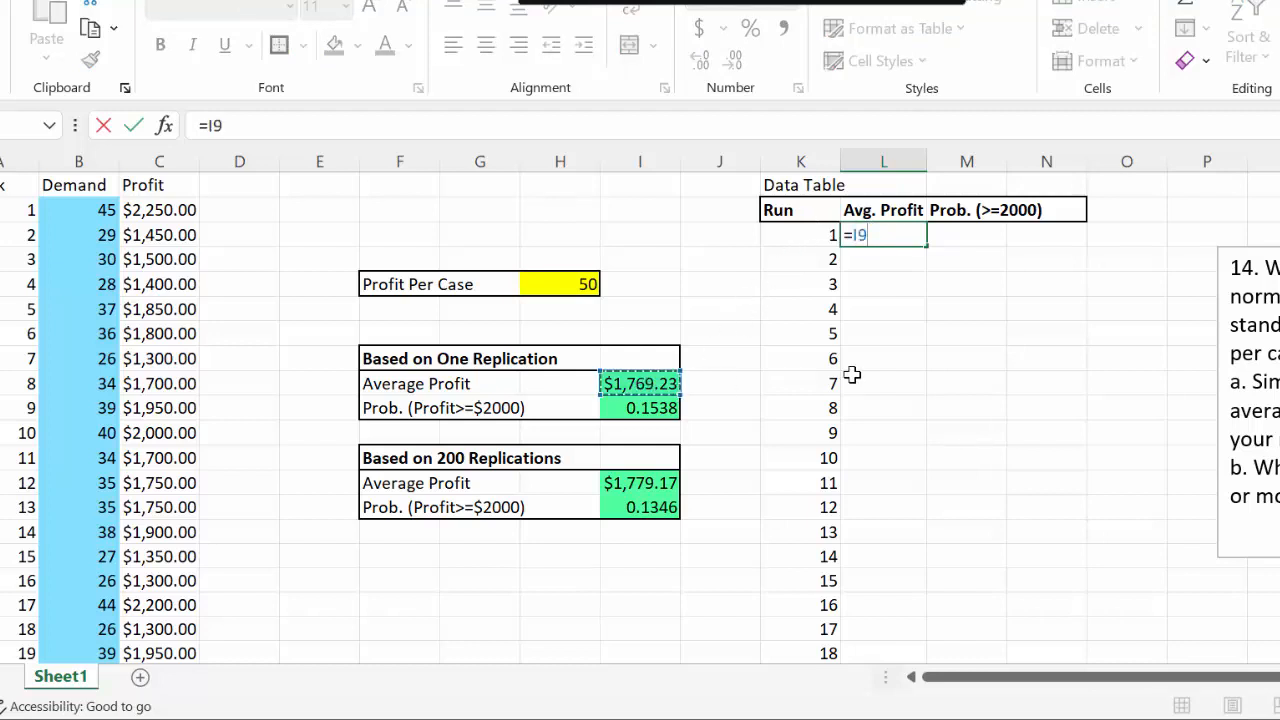
key(Return)
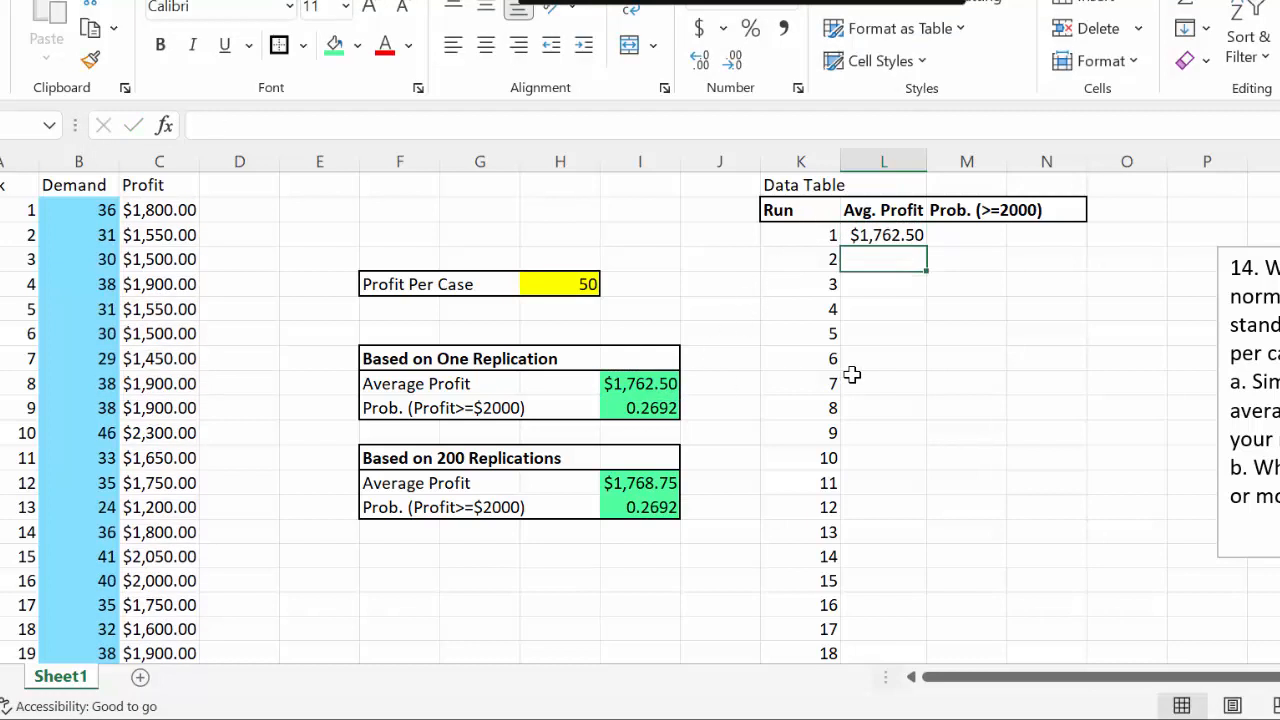
click(634, 390)
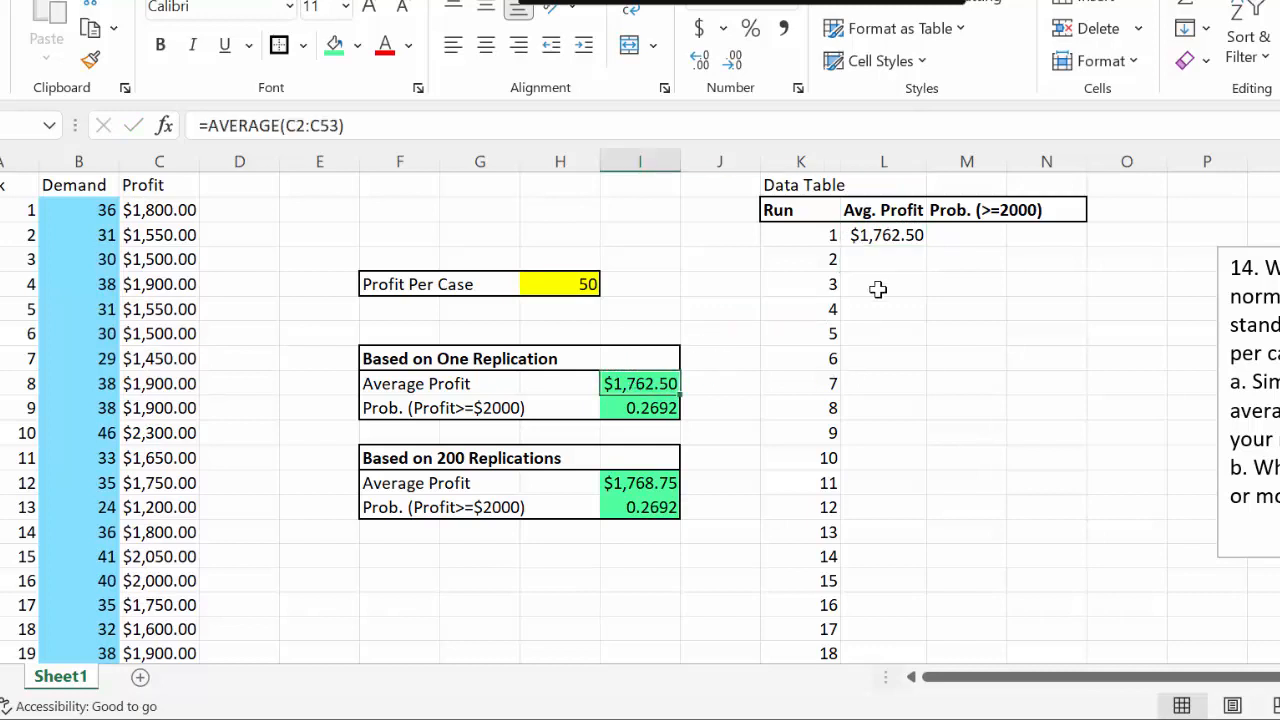
click(905, 240)
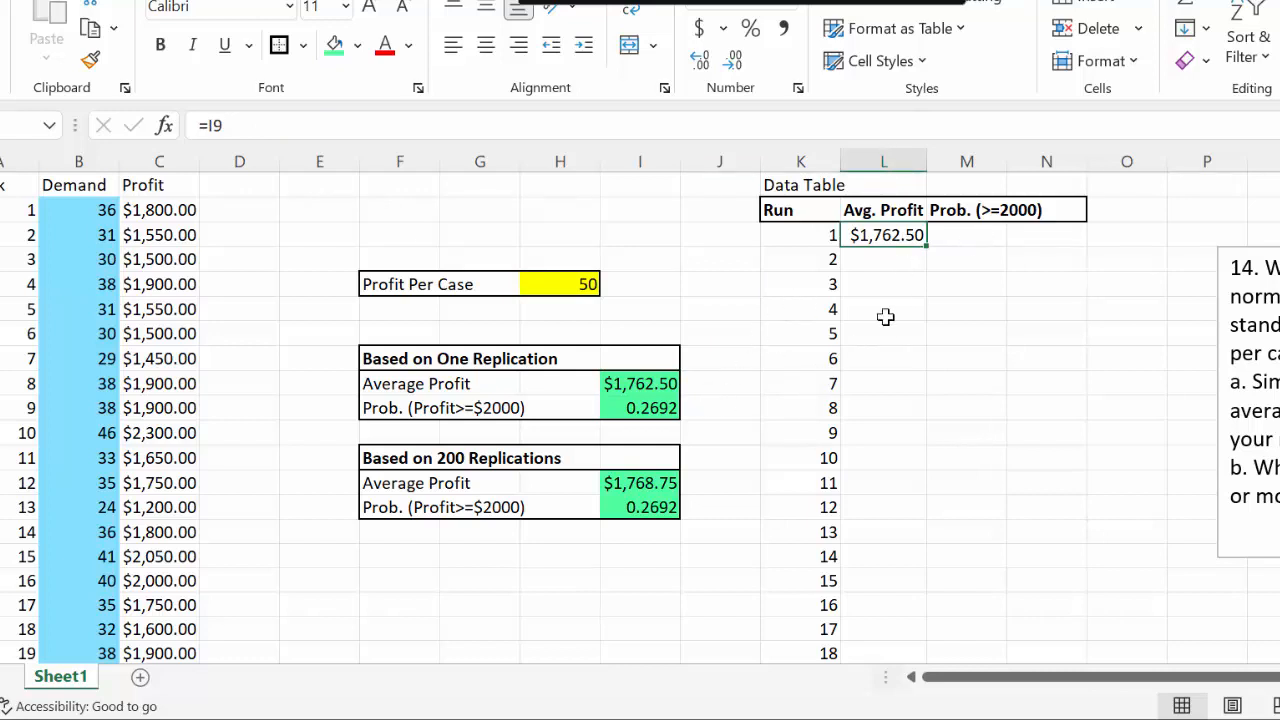
Link the Prob. (>=2000) cell of run 1 (M3) to the one-replication probability in I10
click(987, 234)
double_click(987, 234)
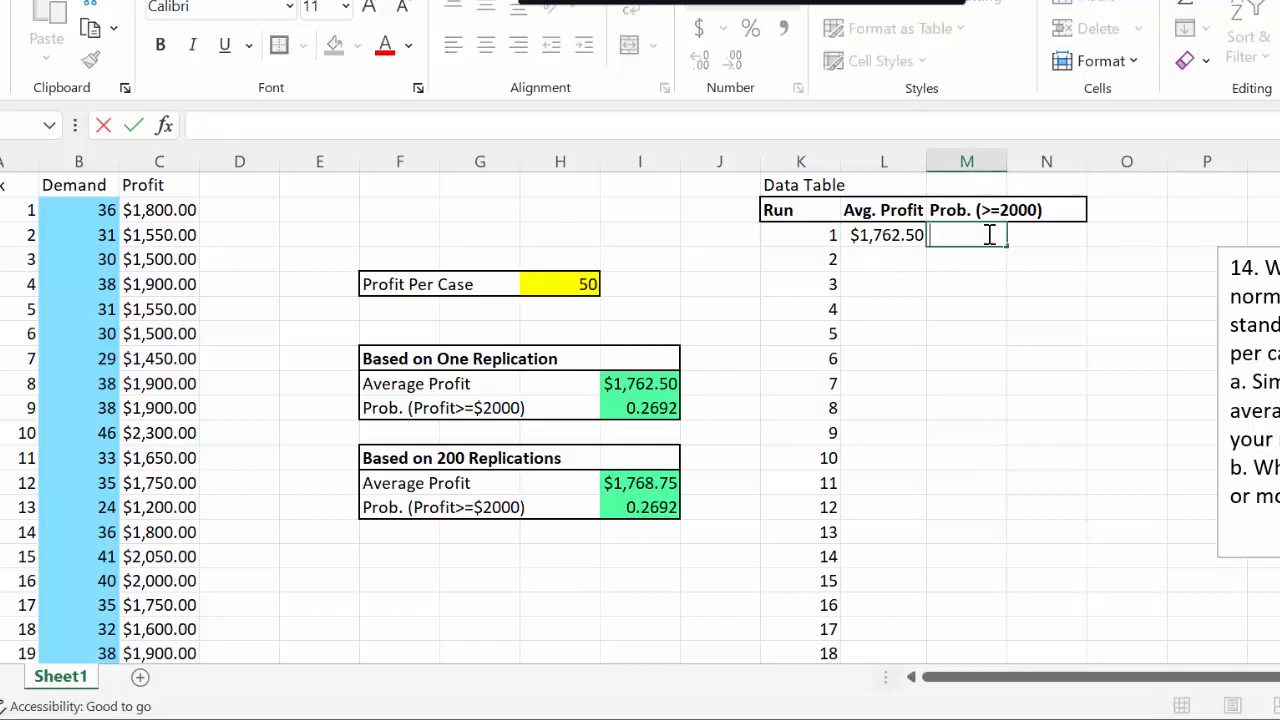
text(=)
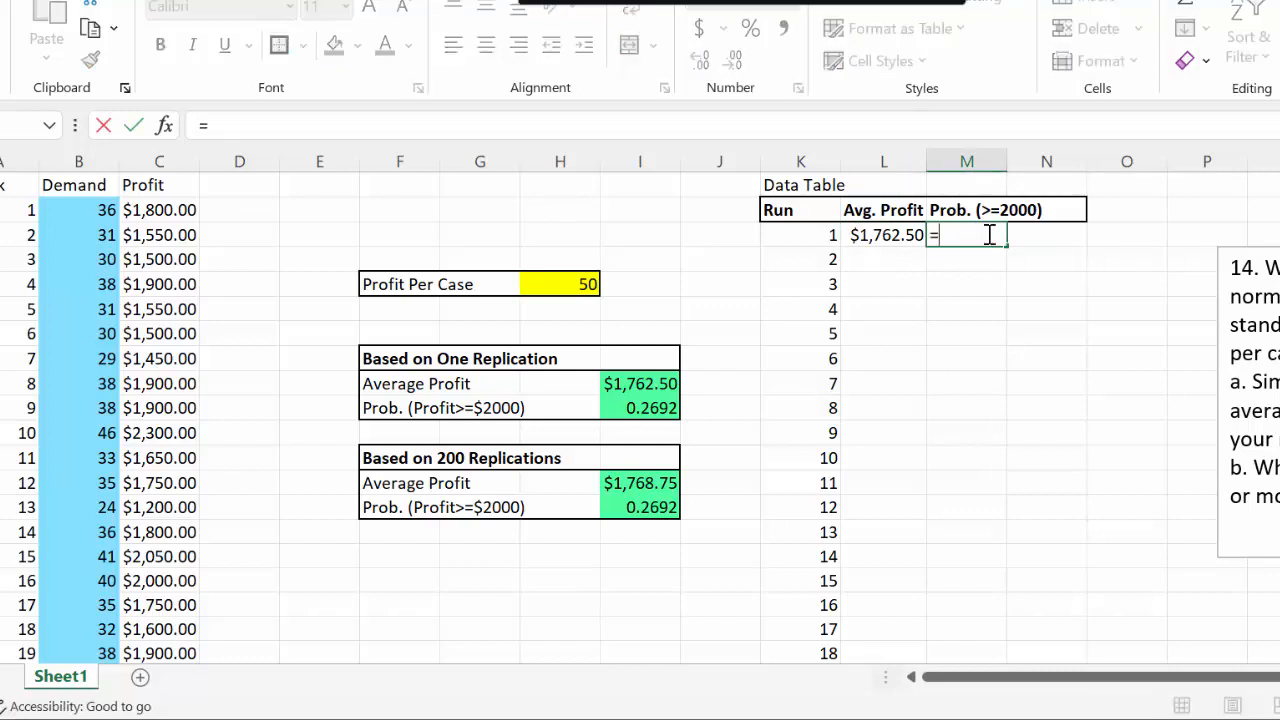
click(640, 408)
key(Return)
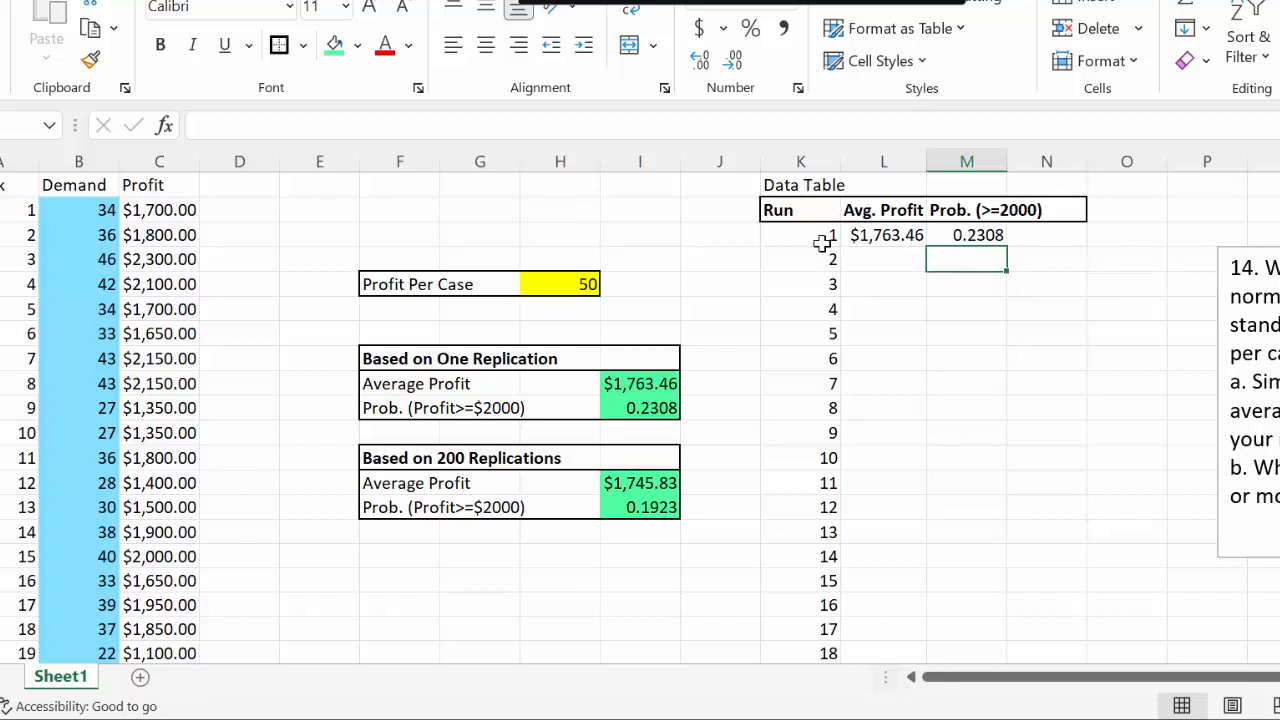
Set up a what-if data table over K3:M202, leaving the row input cell empty and using blank cell AA1 as the column input cell
drag(790, 242, 979, 372)
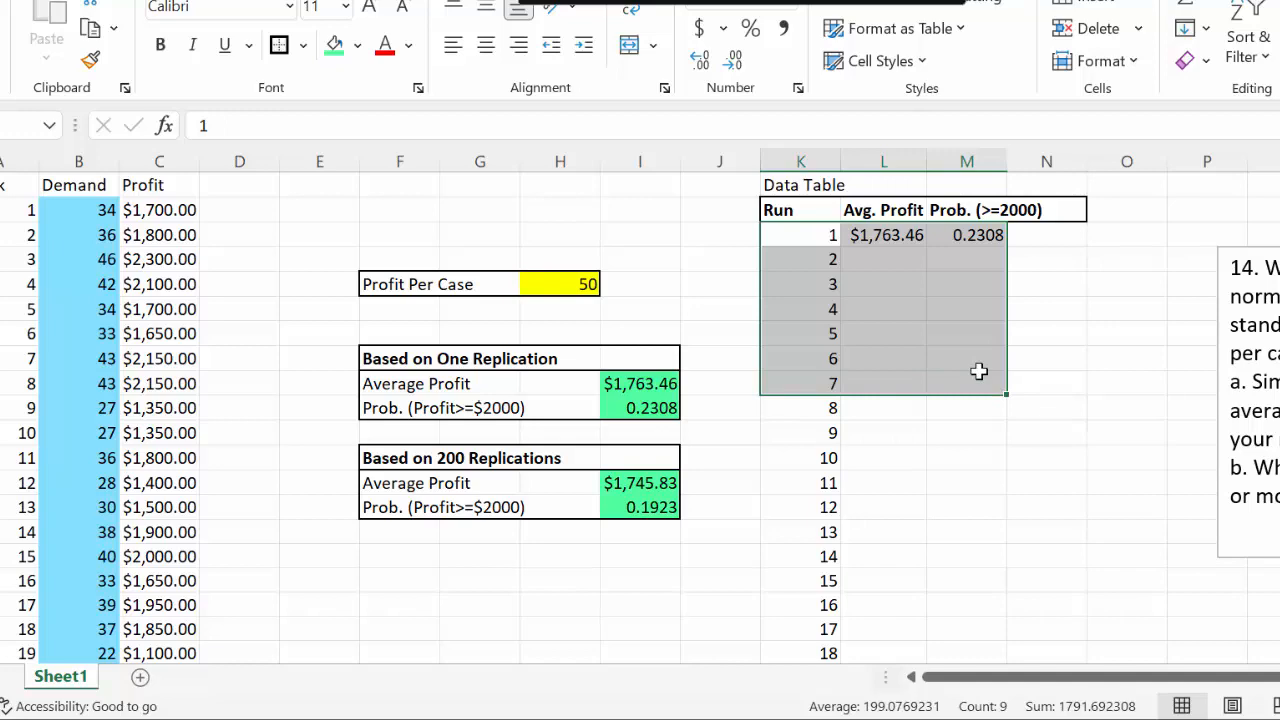
drag(979, 371, 951, 617)
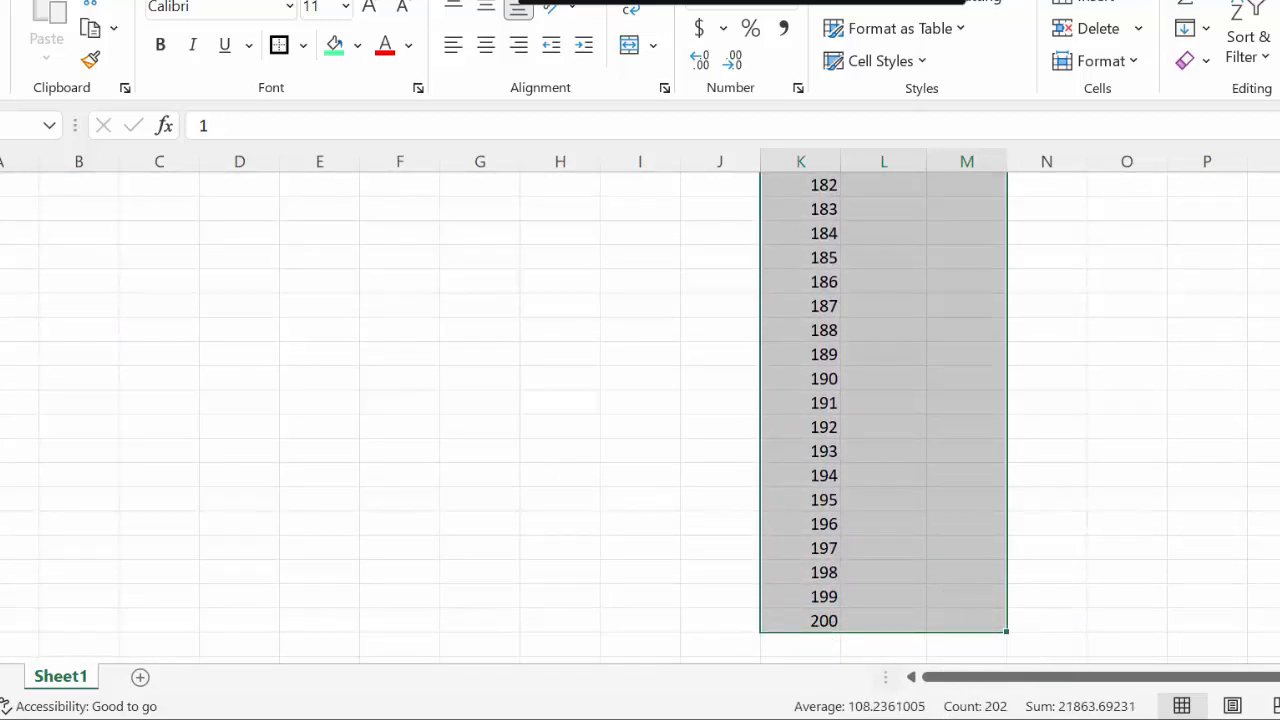
scroll(640, 417, up, 20)
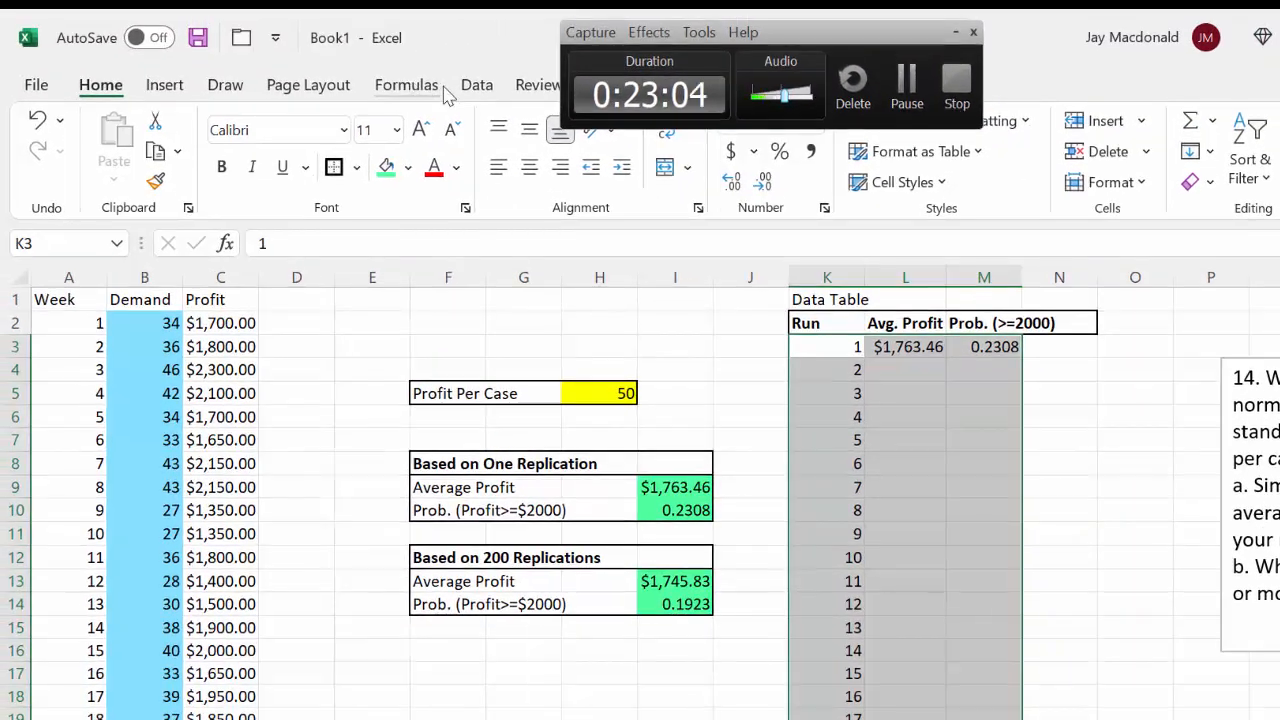
click(476, 84)
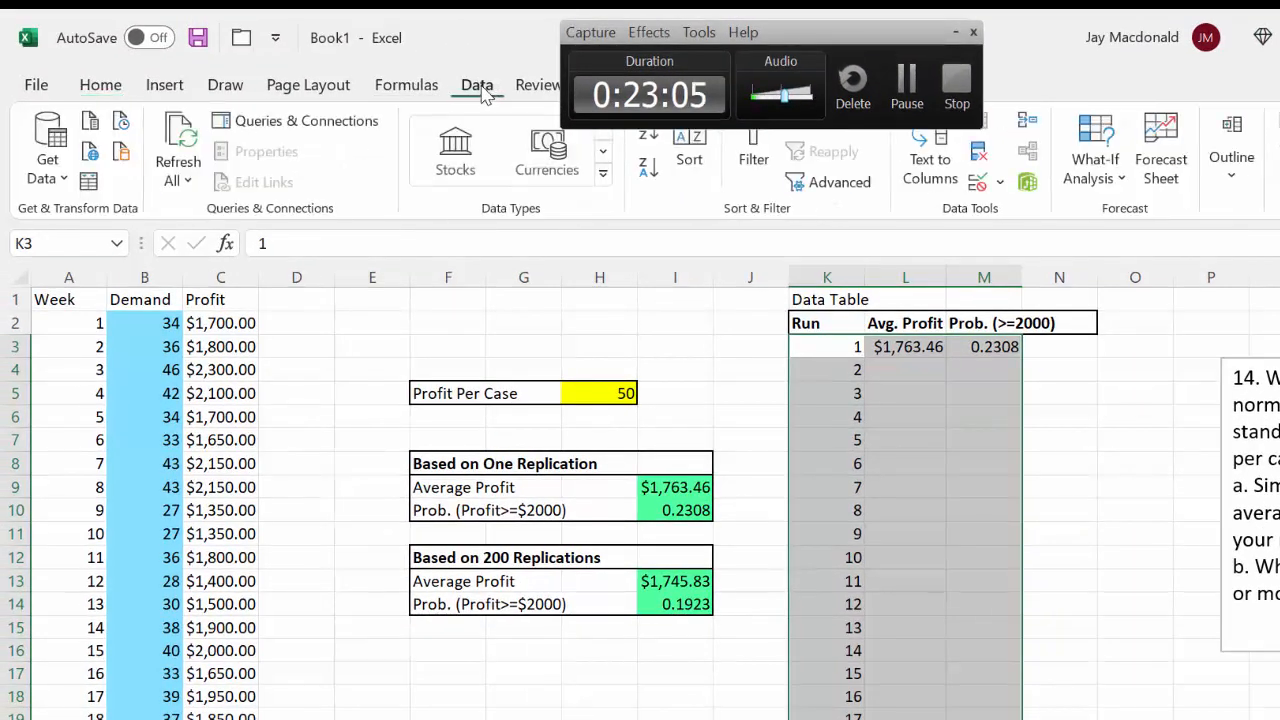
click(1120, 177)
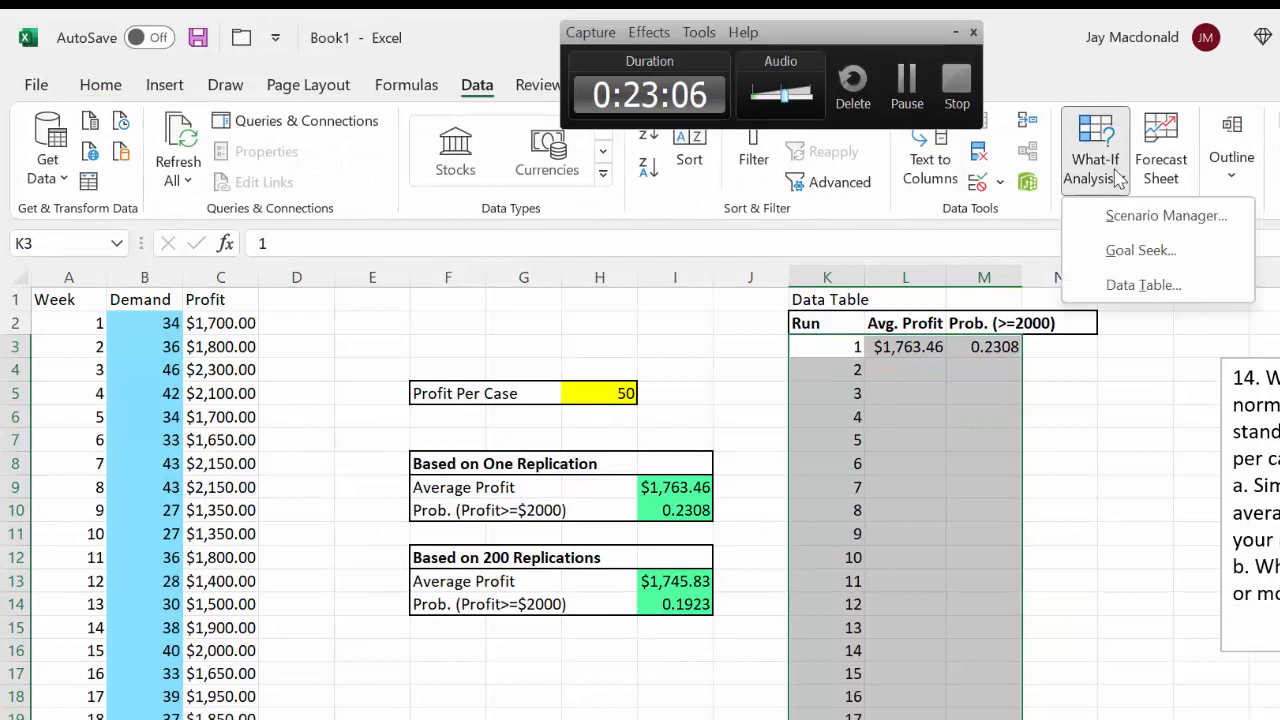
click(1144, 286)
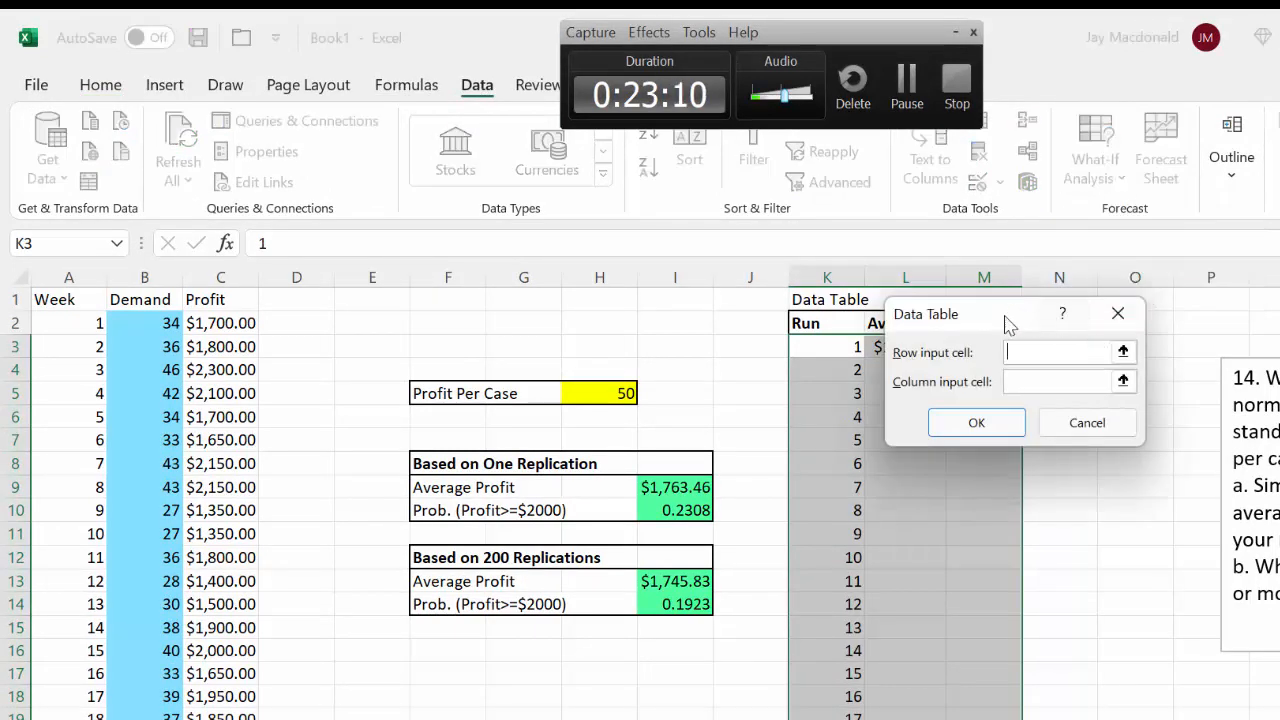
drag(1000, 318, 549, 255)
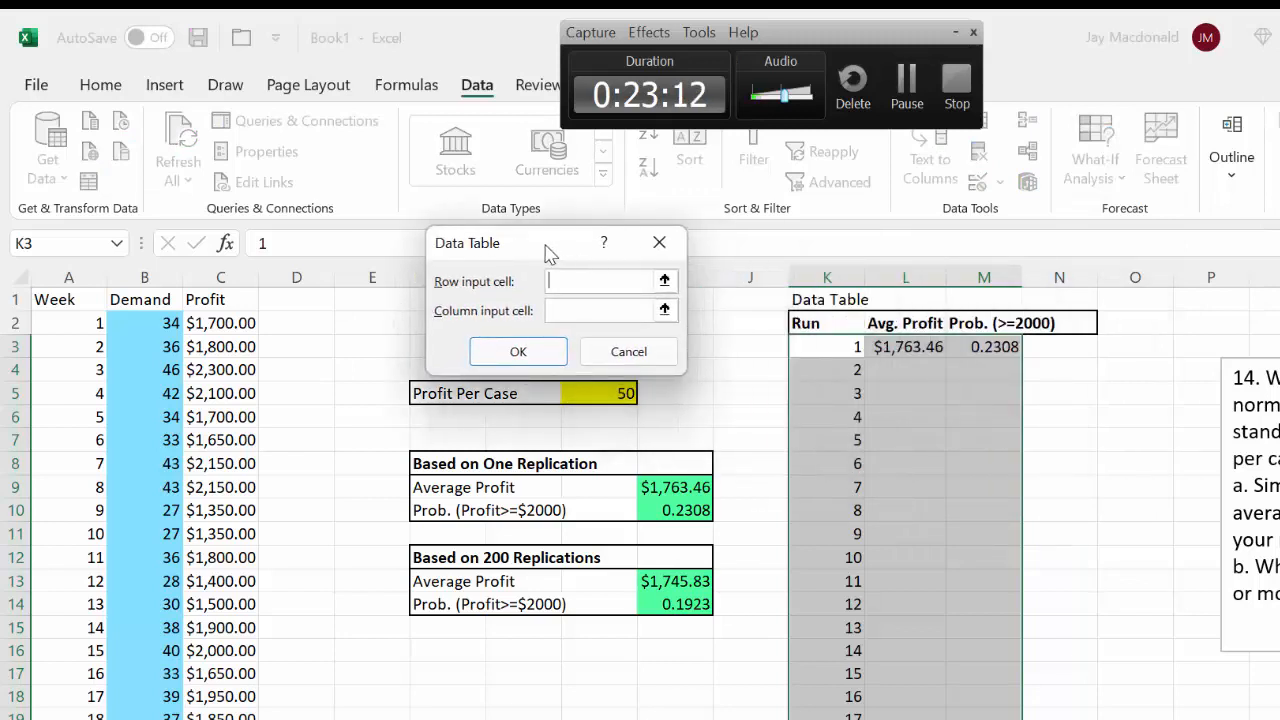
click(563, 306)
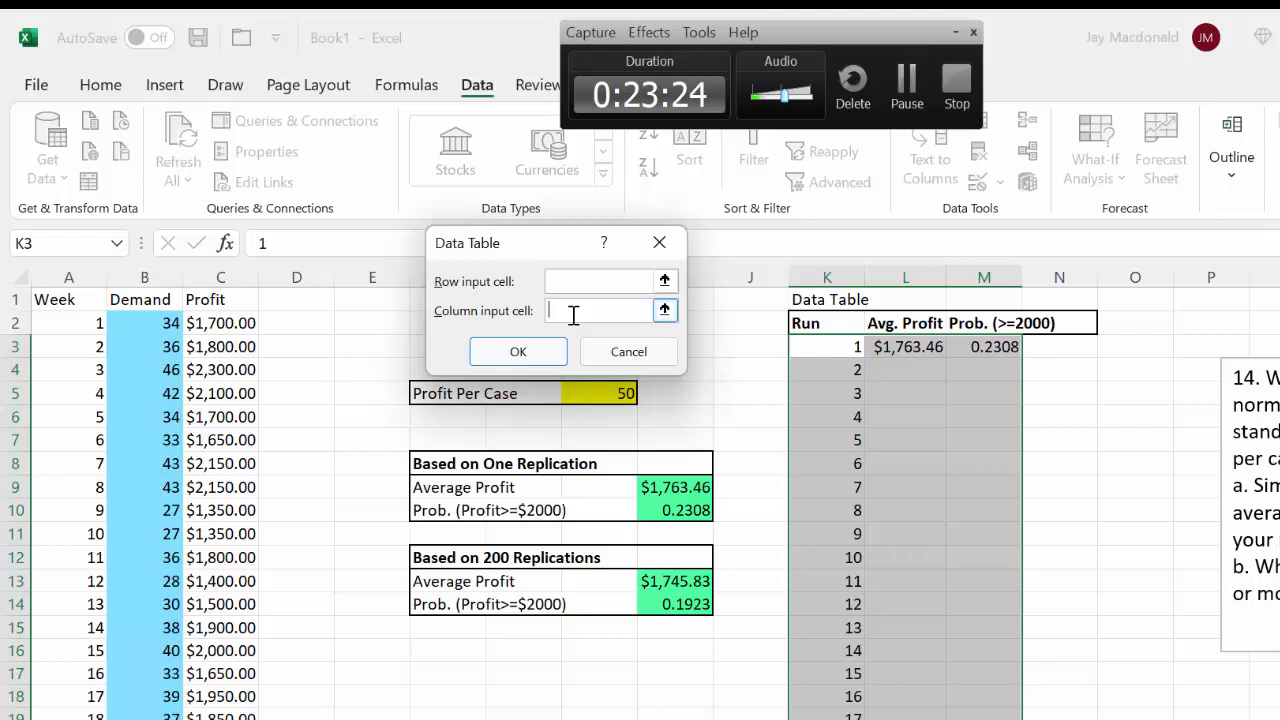
text(AA1)
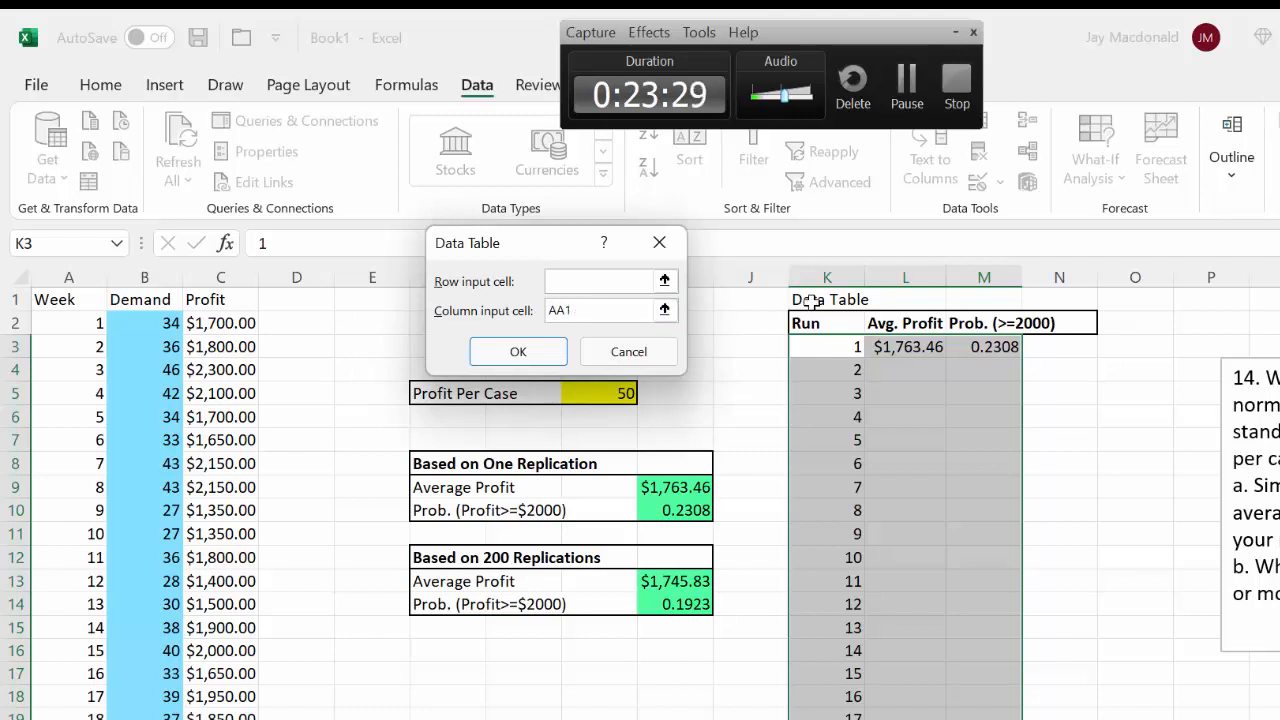
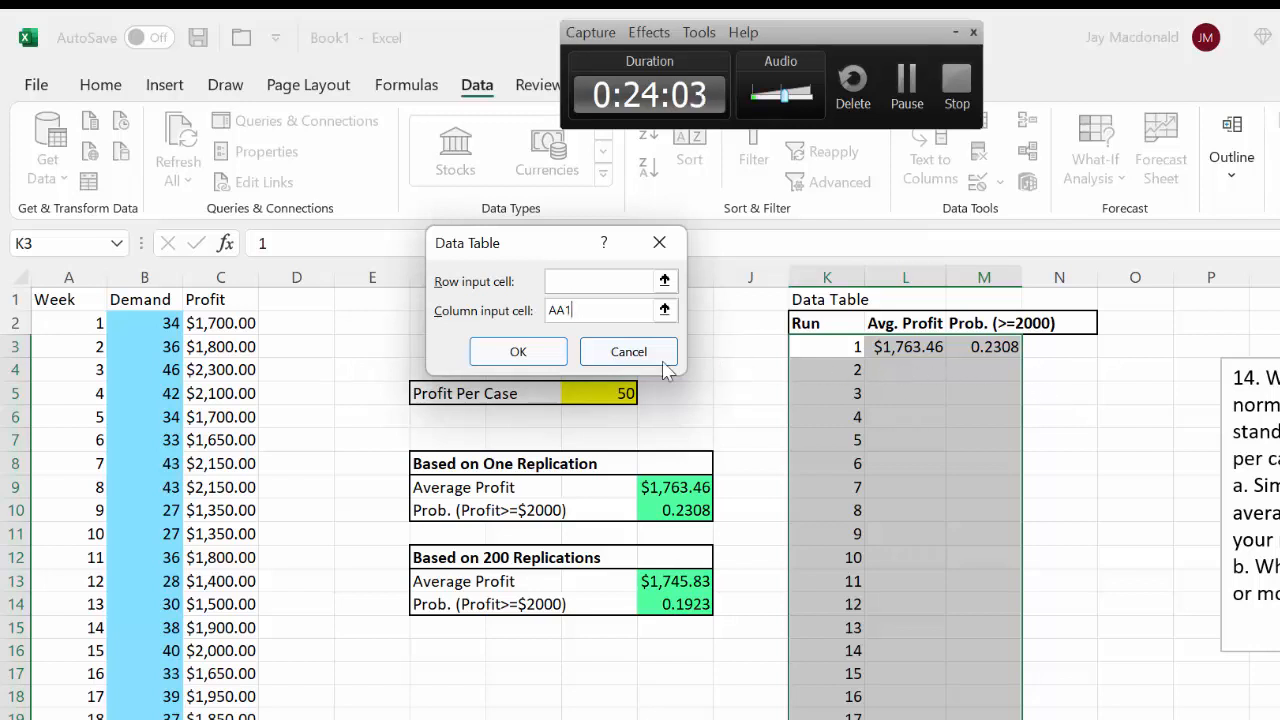
Generate the data table results and give L3:M202 an outside border and green fill
click(541, 355)
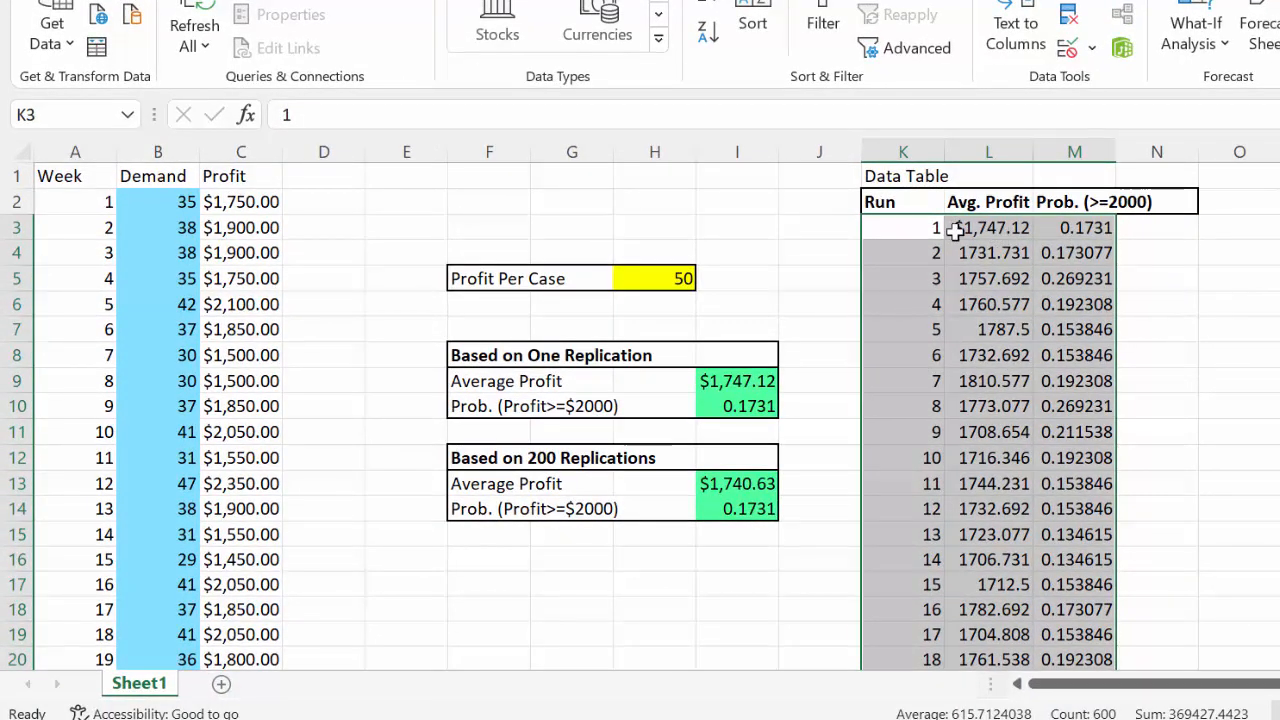
drag(987, 230, 1071, 568)
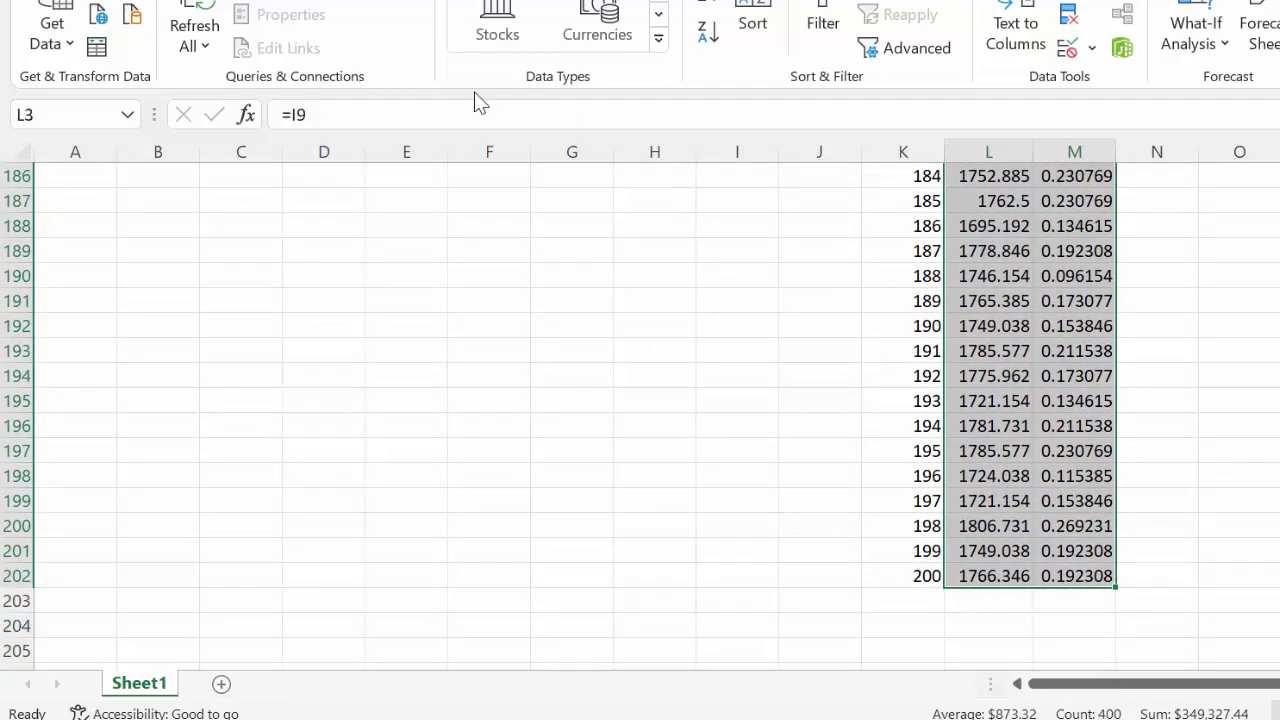
click(88, 0)
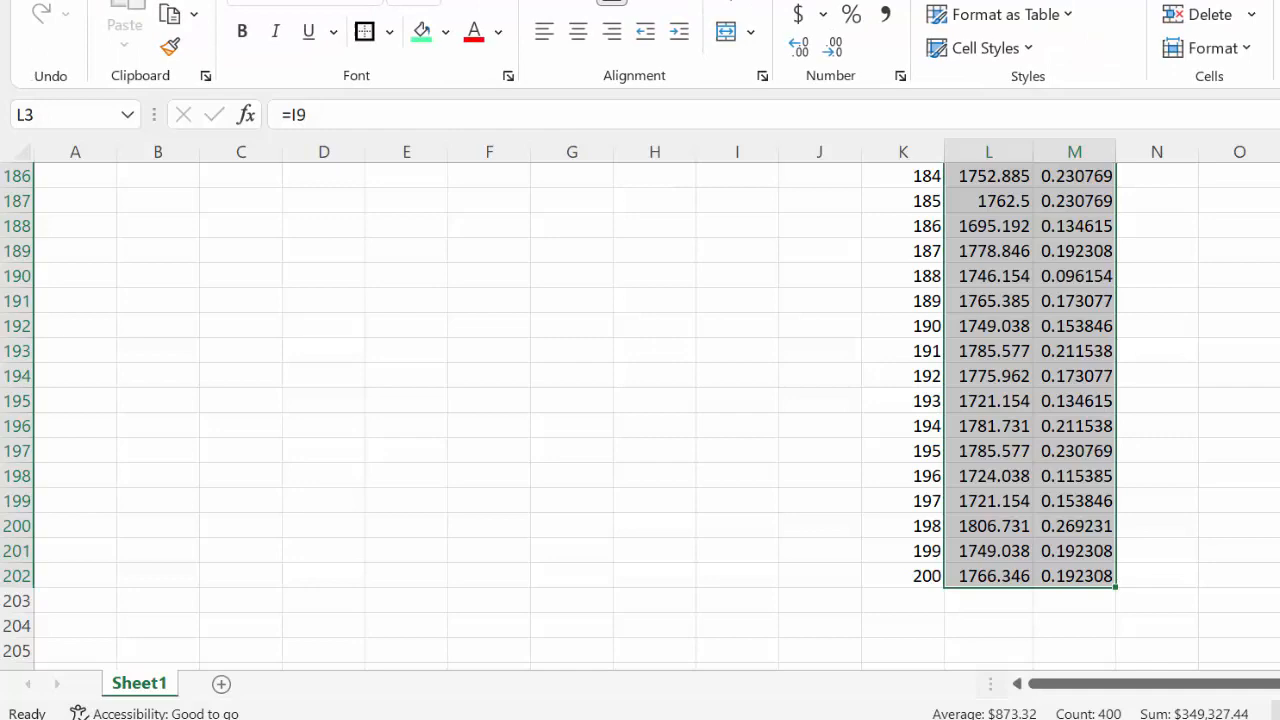
click(364, 37)
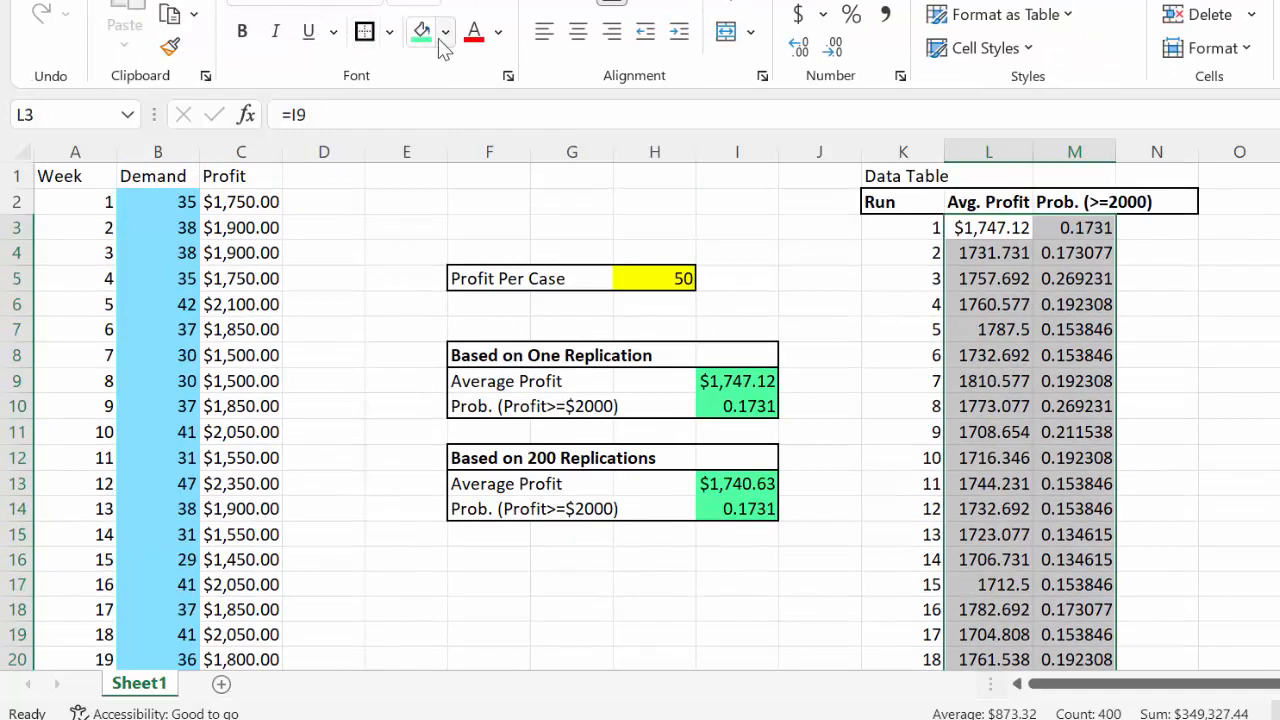
click(422, 36)
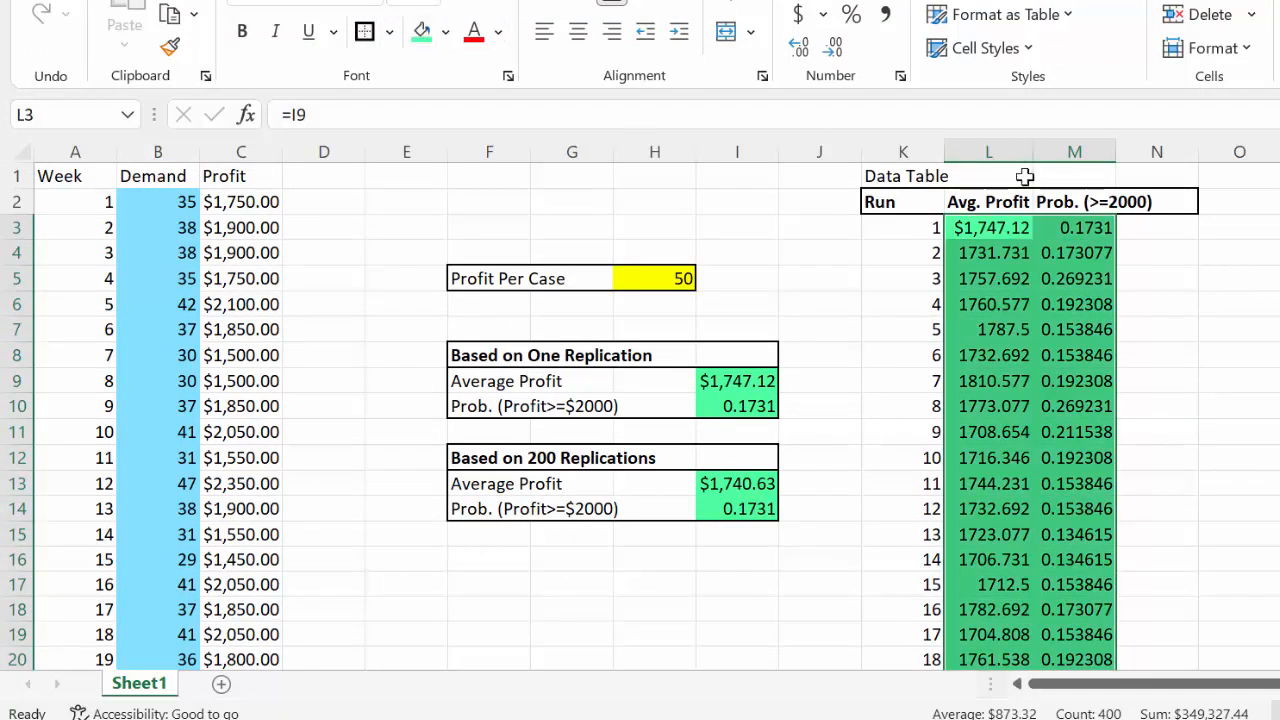
Put an outside border around the run numbers in K3:K202
click(912, 231)
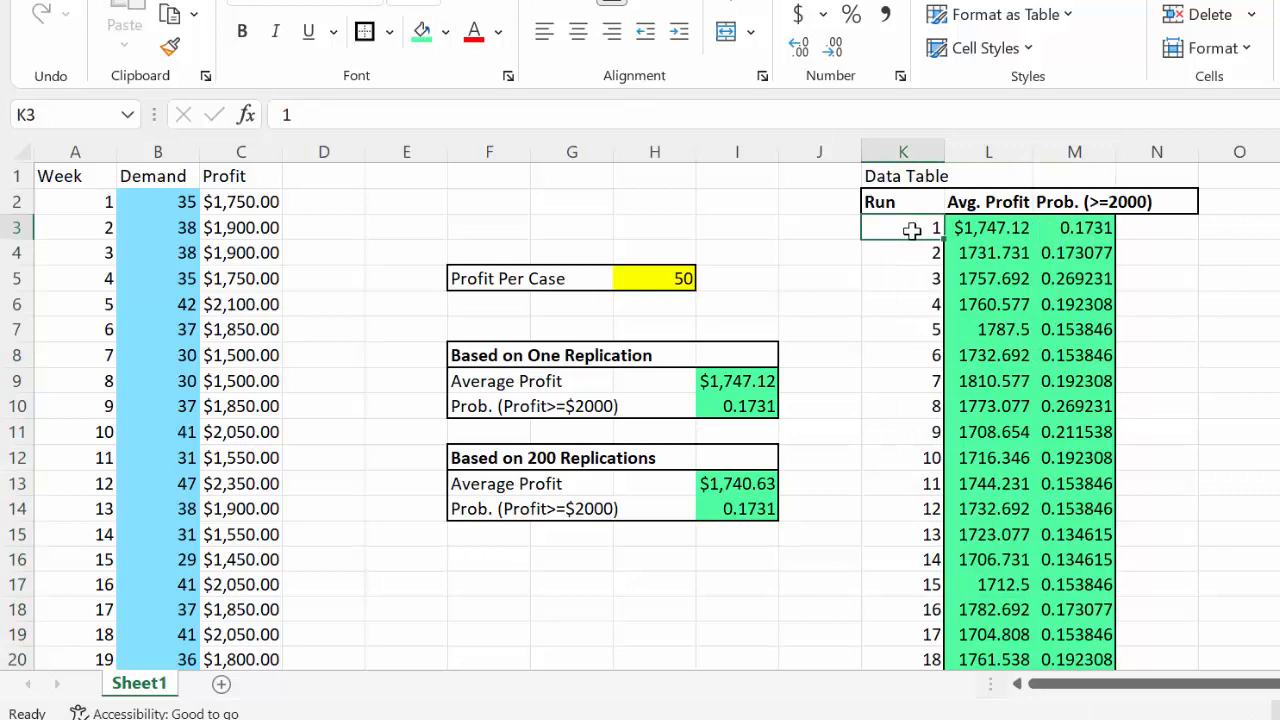
drag(937, 223, 911, 236)
click(933, 568)
scroll(911, 237, down, 20)
scroll(911, 237, up, 7)
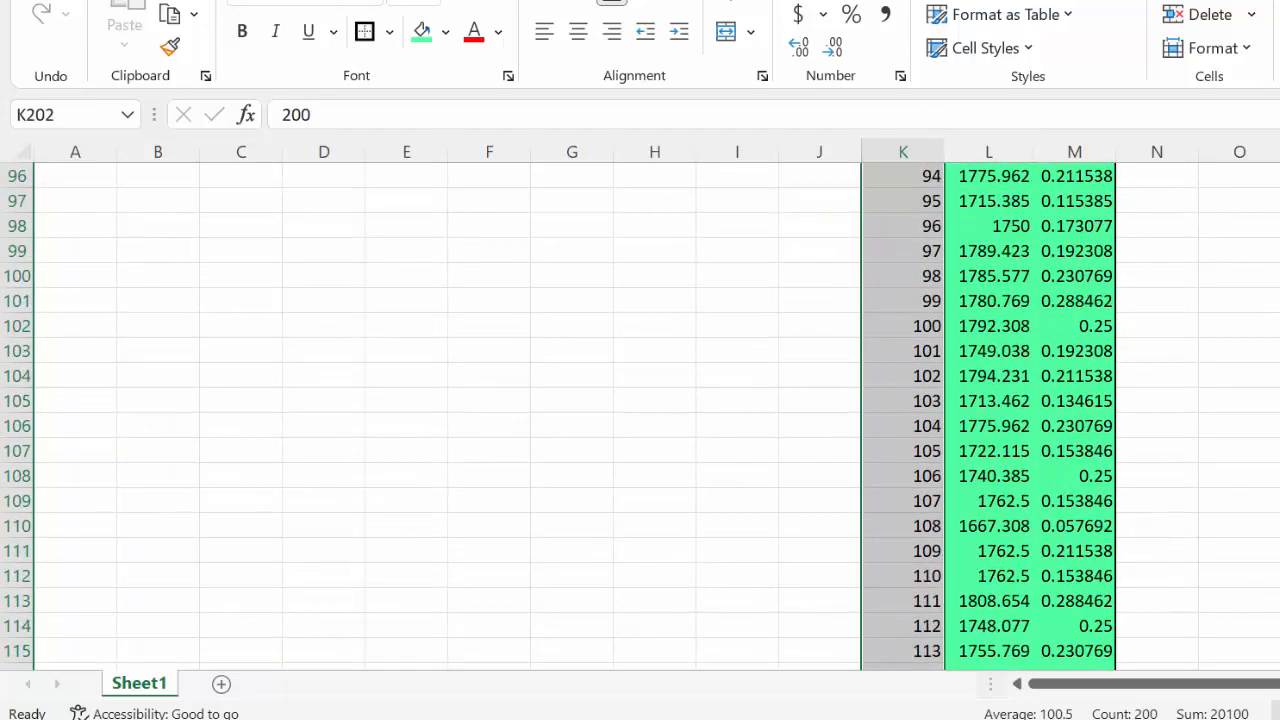
scroll(640, 410, up, 20)
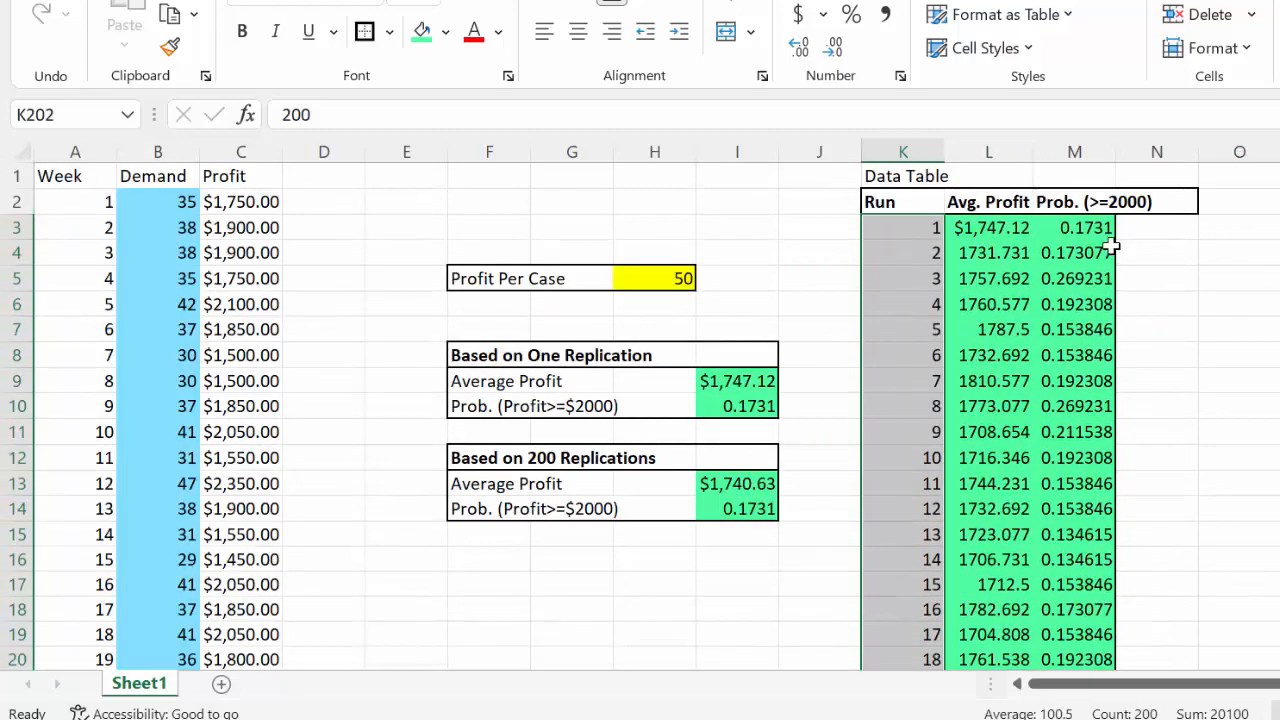
Put an outside border around the Prob. (>=2000) column, M2:M202, including its heading
drag(1058, 198, 1066, 563)
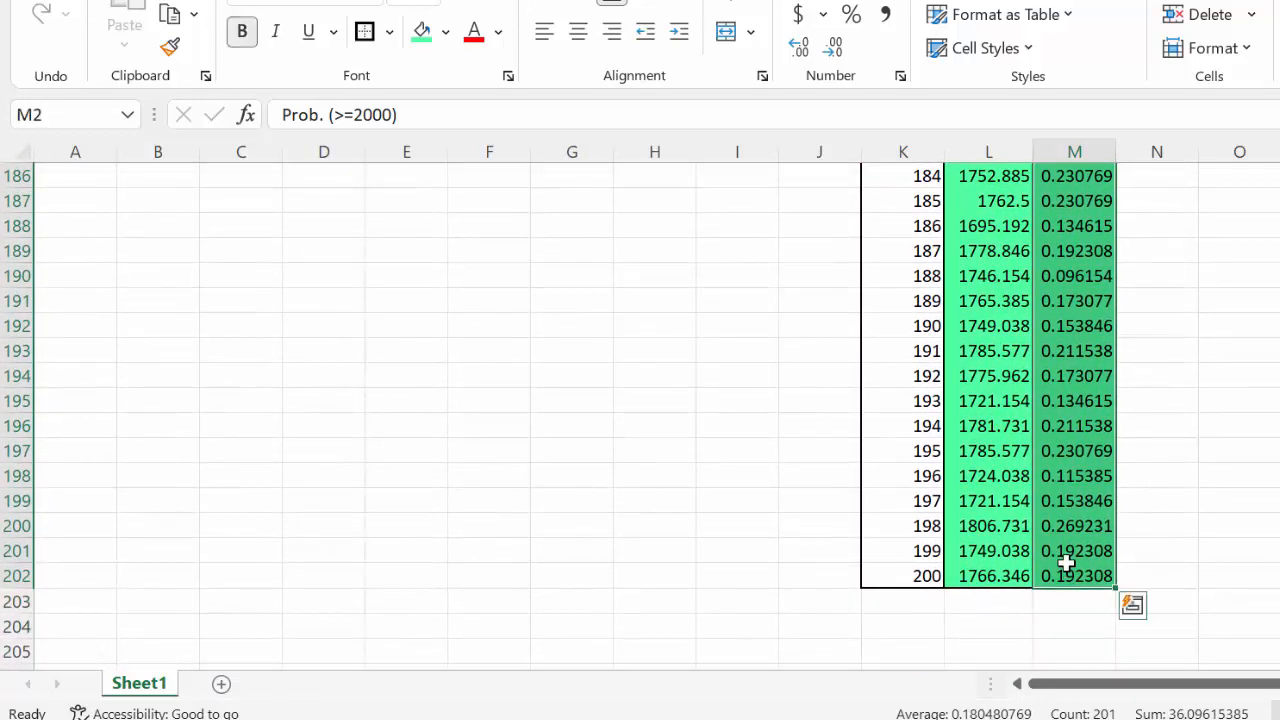
scroll(533, 100, up, 9)
scroll(533, 100, up, 20)
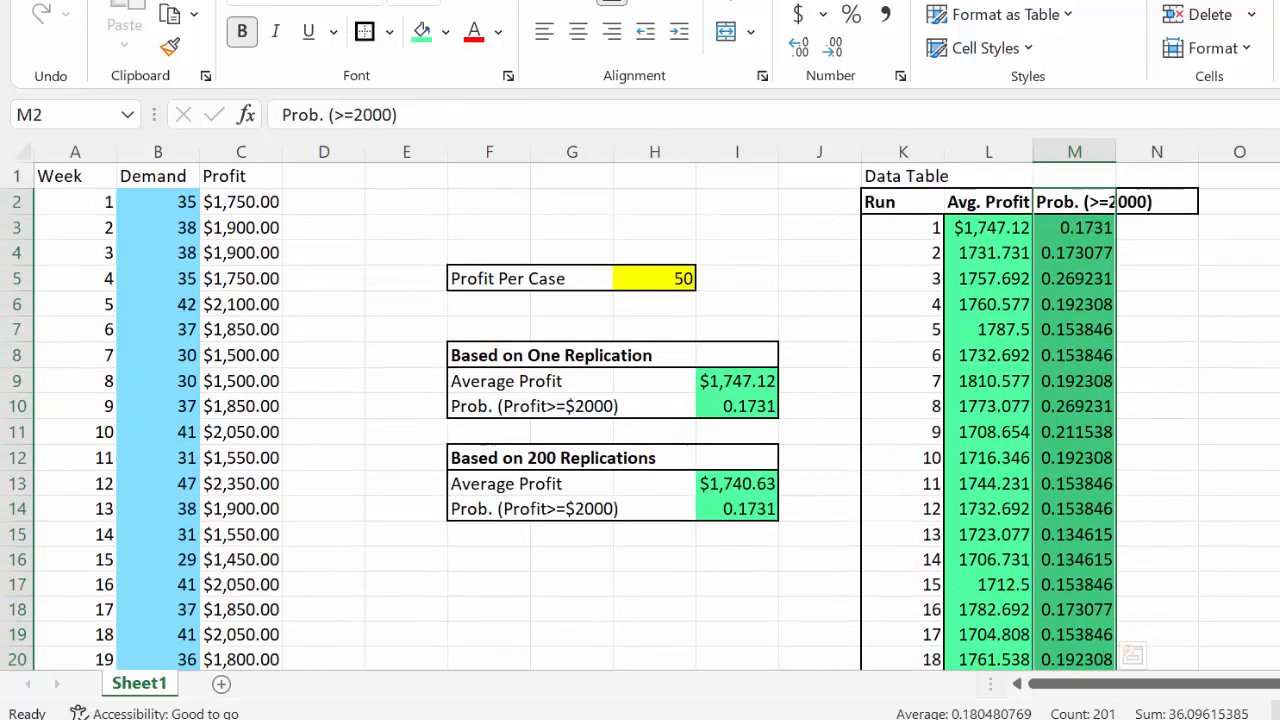
click(1250, 360)
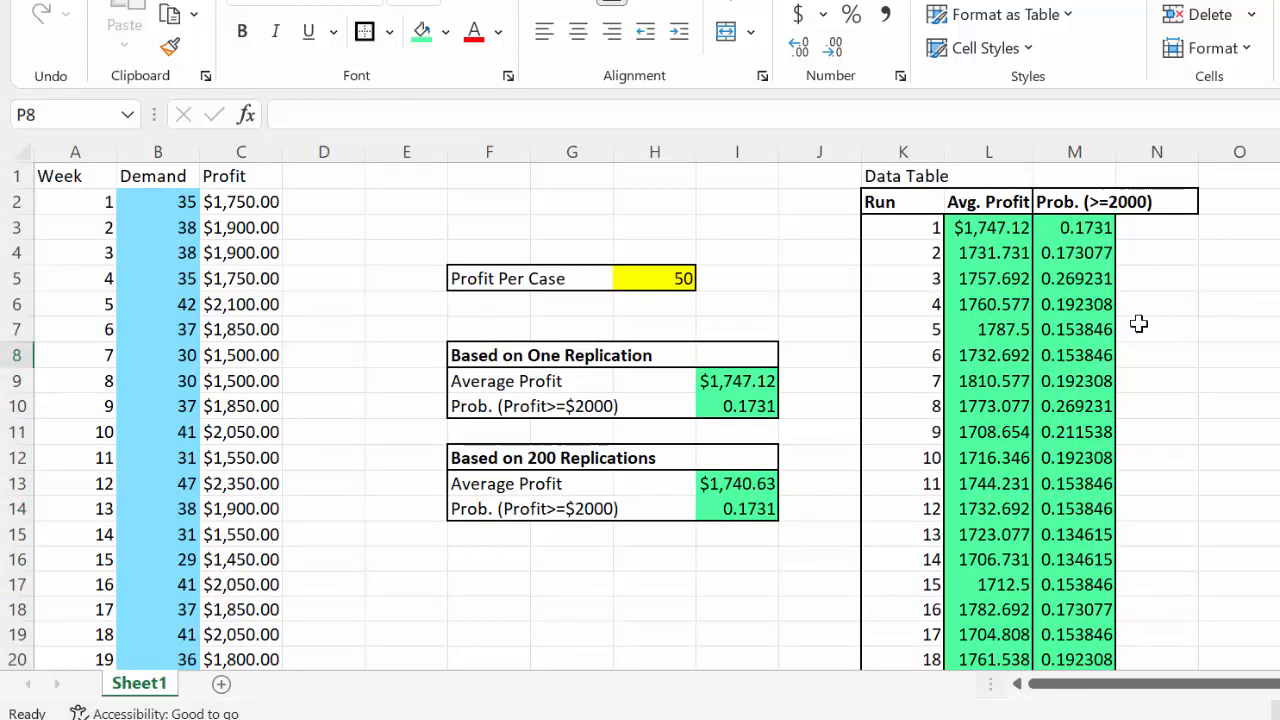
Replace the 200-replication Average Profit formula in I13 with =AVERAGE(L3:L202)
click(747, 483)
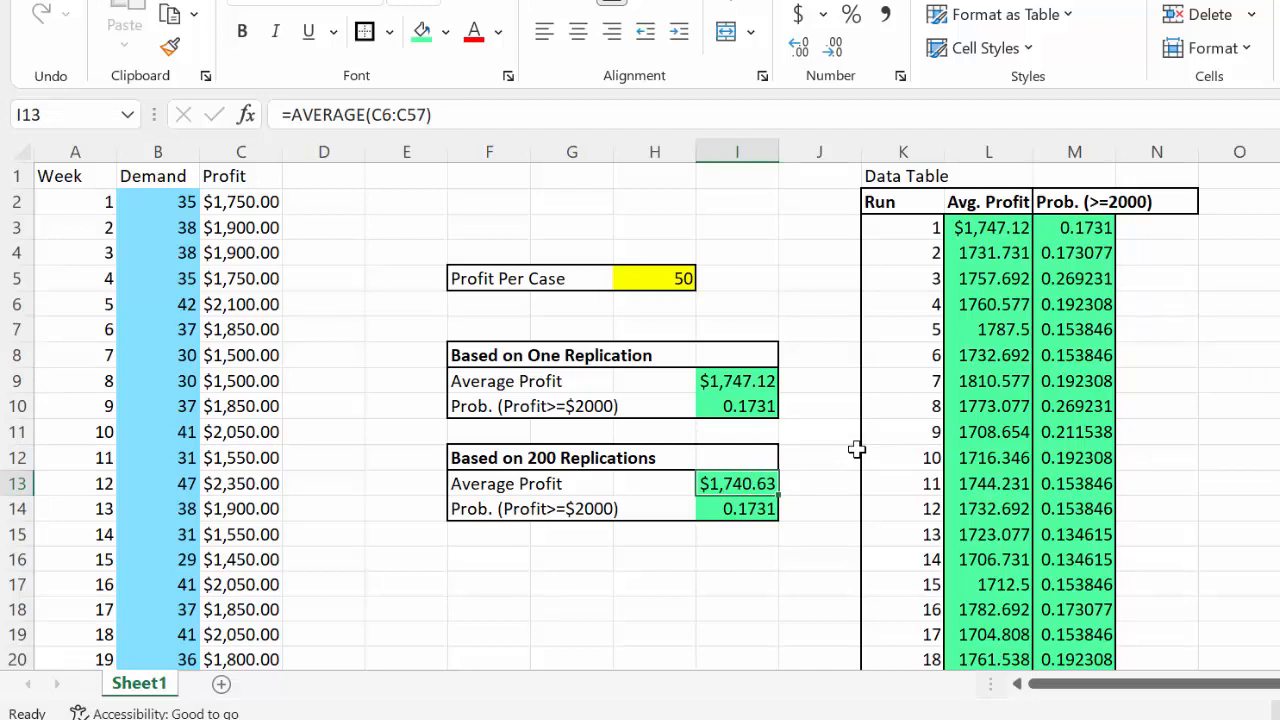
text(=)
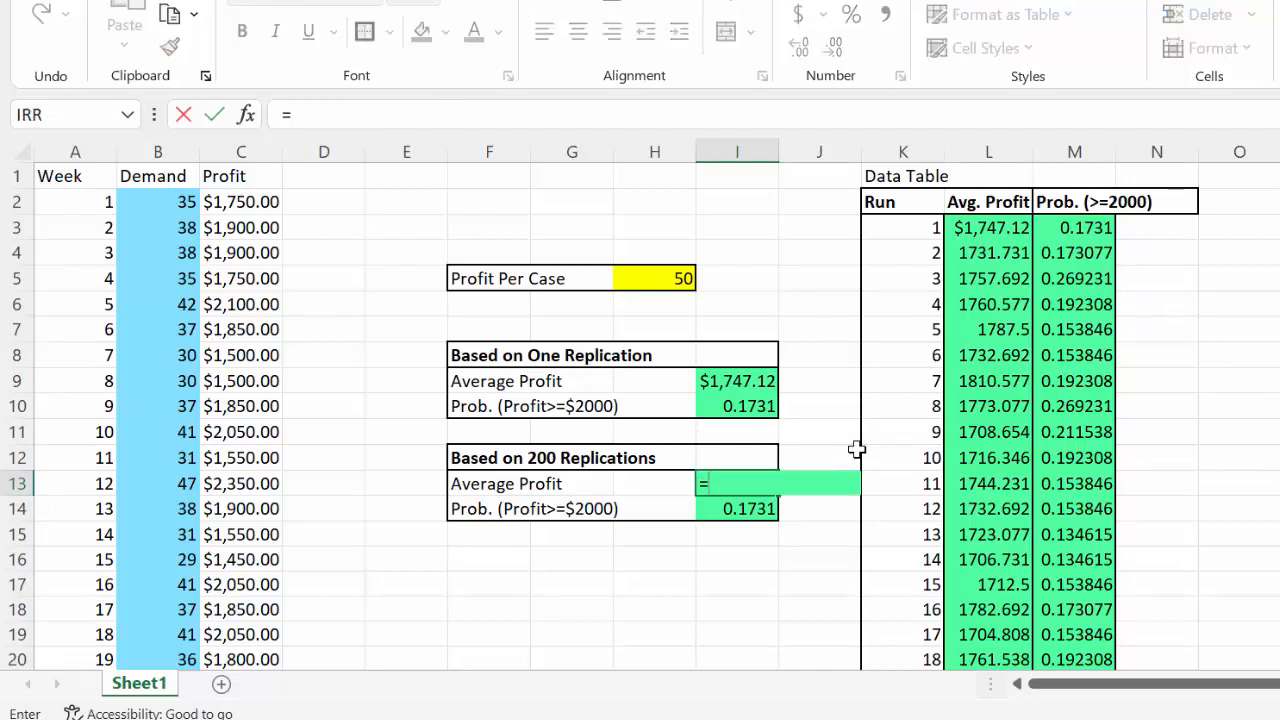
text(aver)
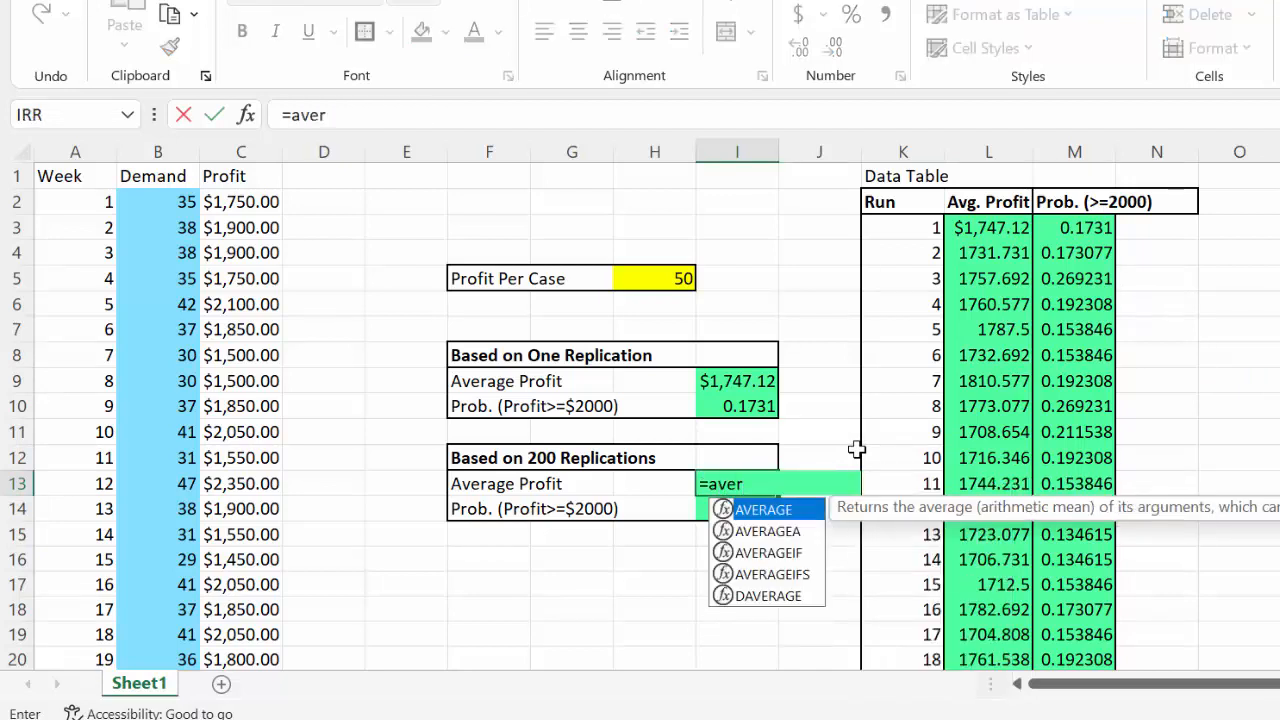
text(age()
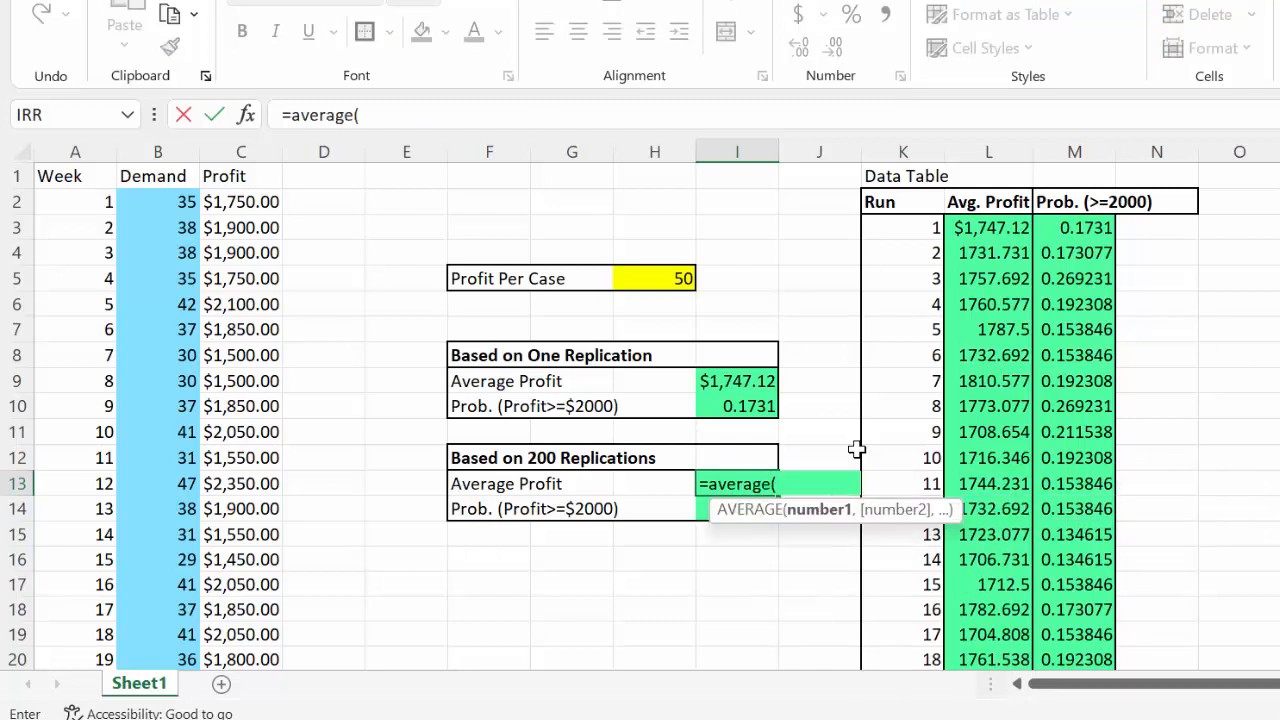
drag(963, 228, 972, 626)
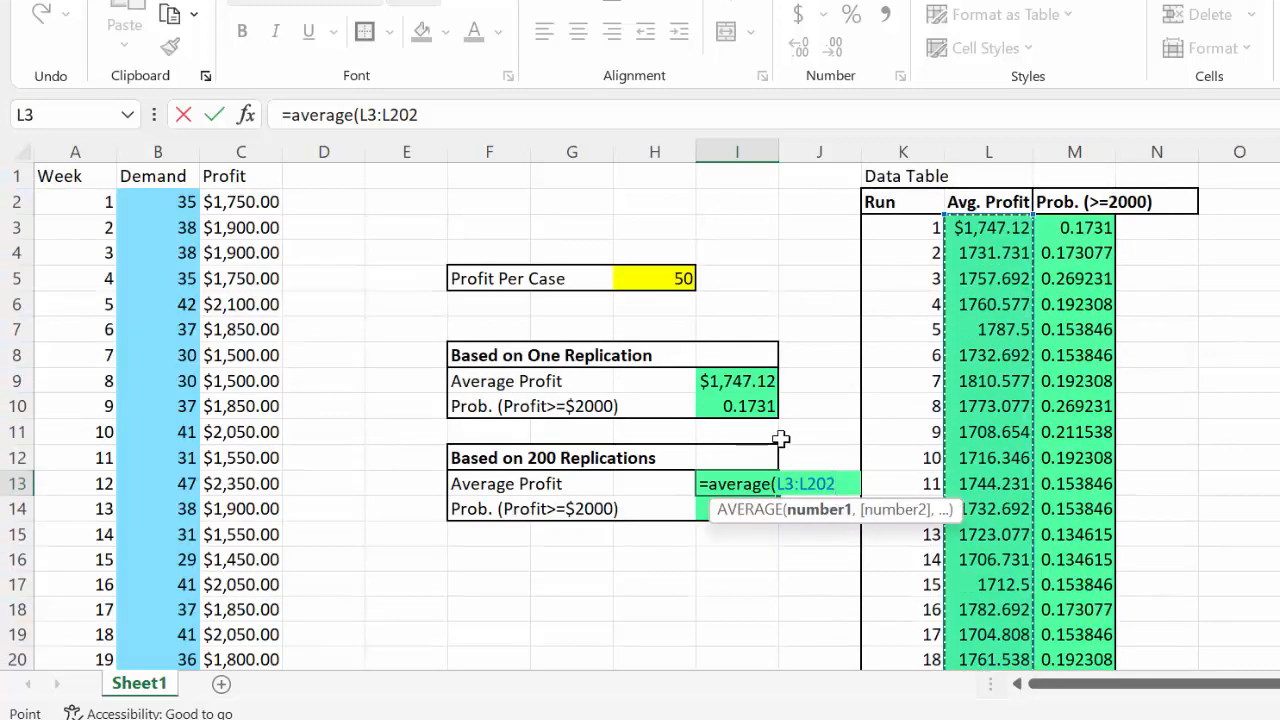
text())
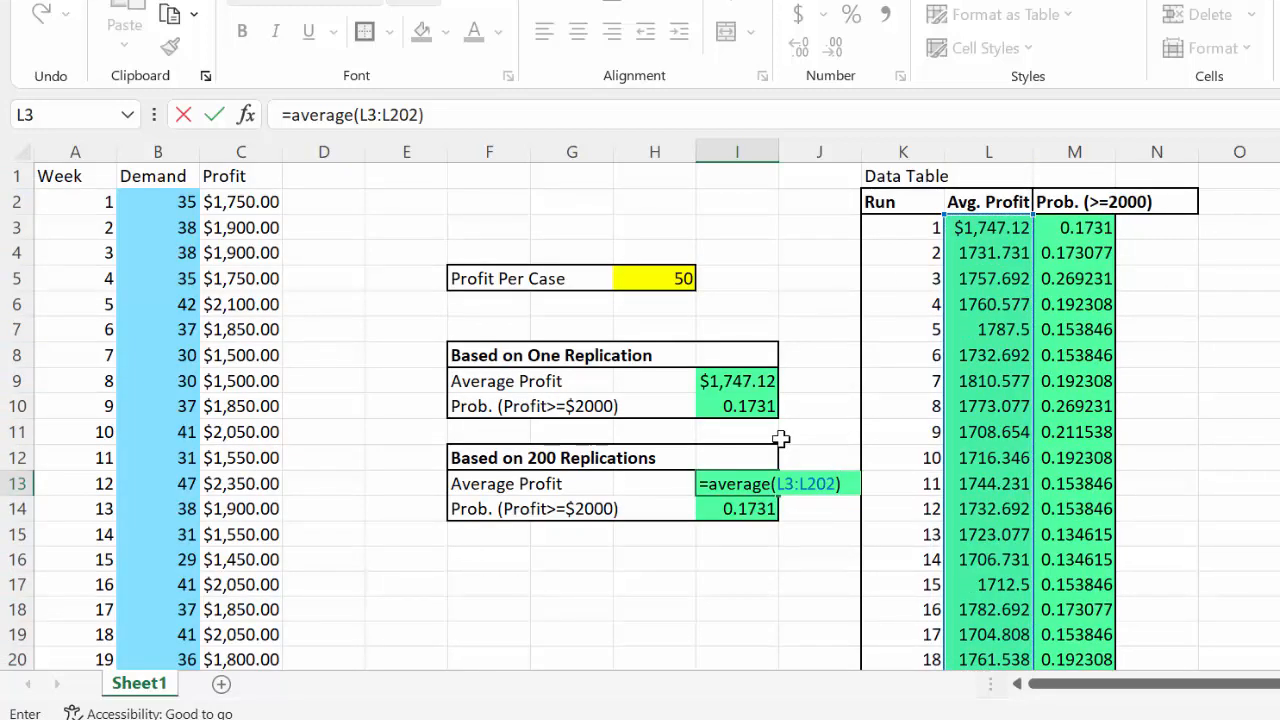
key(Return)
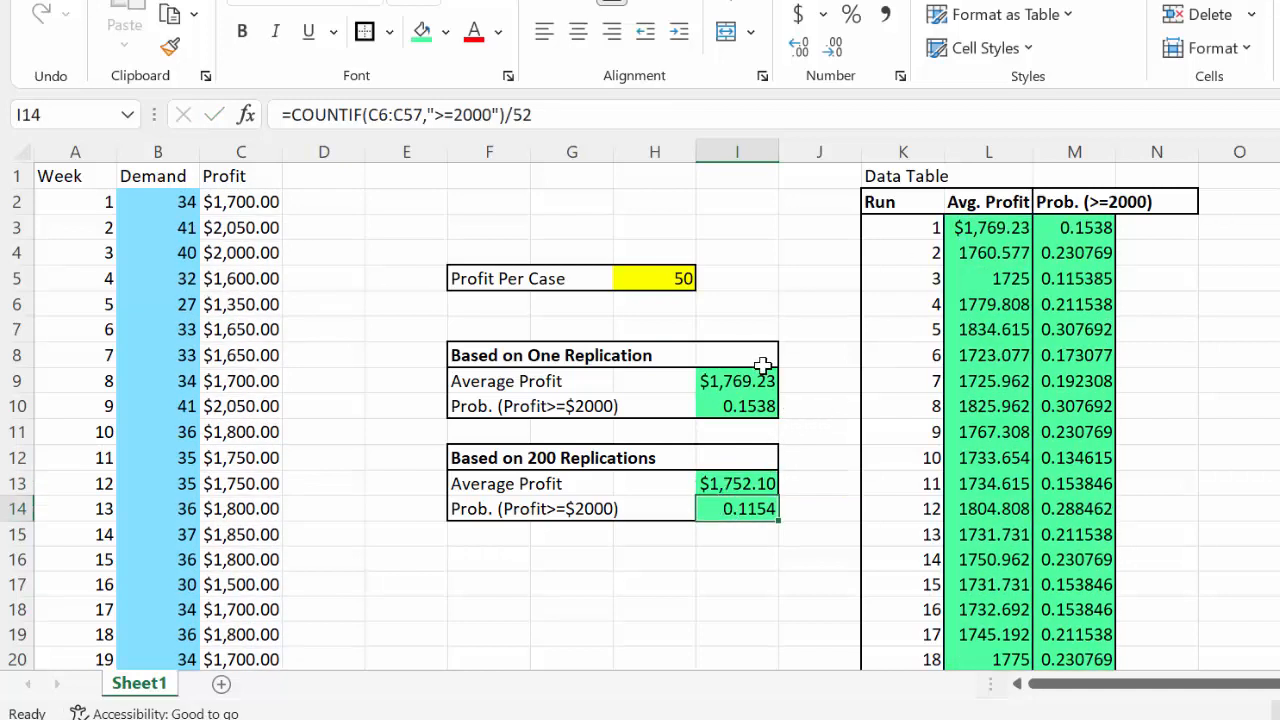
Replace the 200-replication Prob. (Profit>=$2000) formula in I14 with =AVERAGE(M3:M202)
text(=)
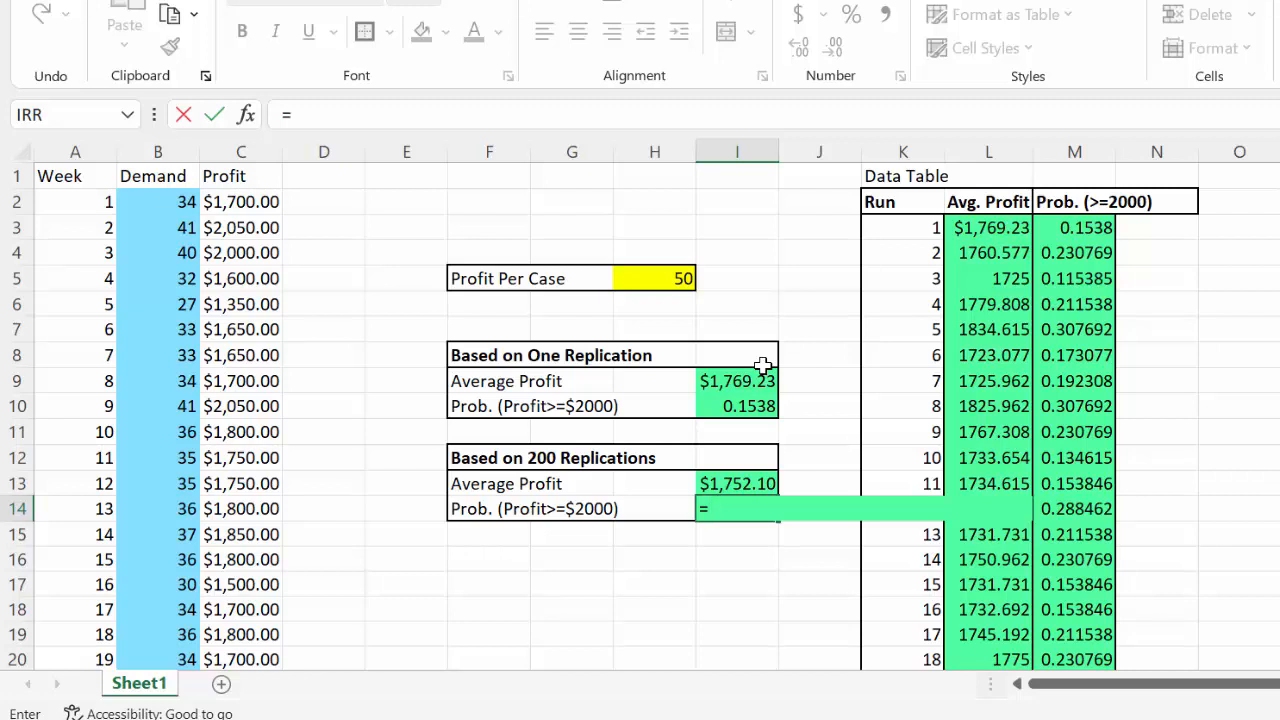
text(average)
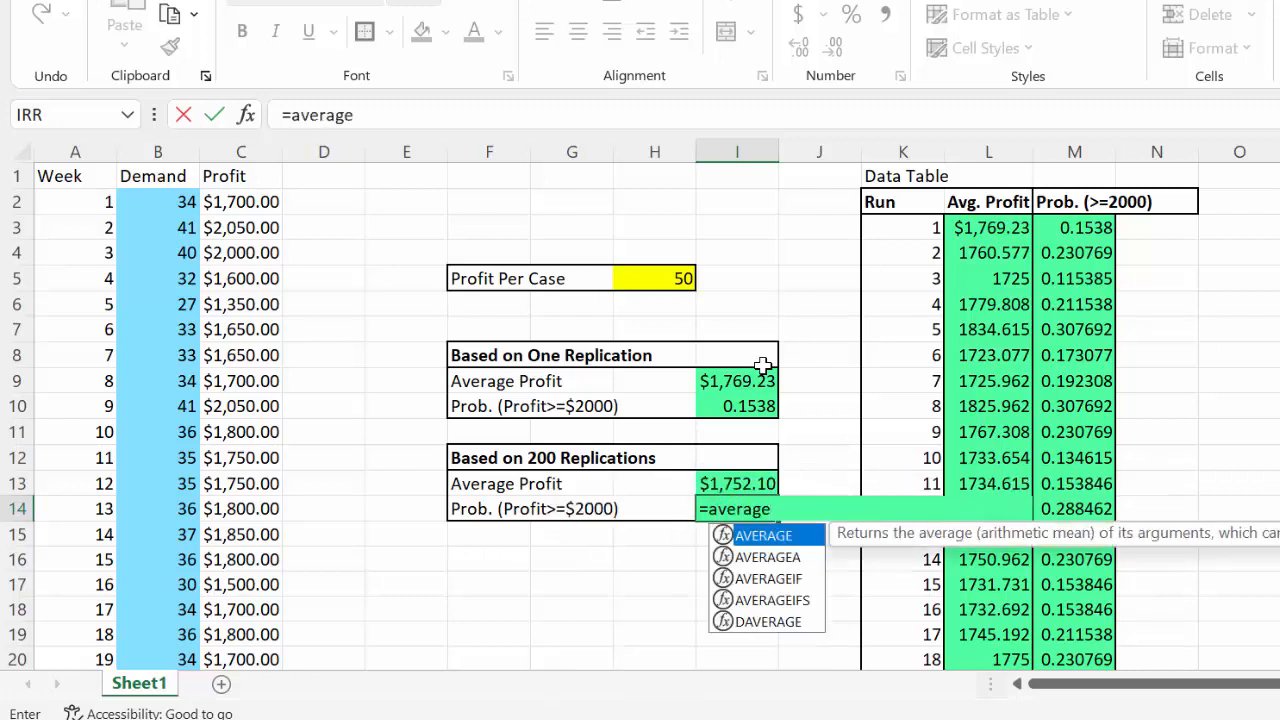
text(()
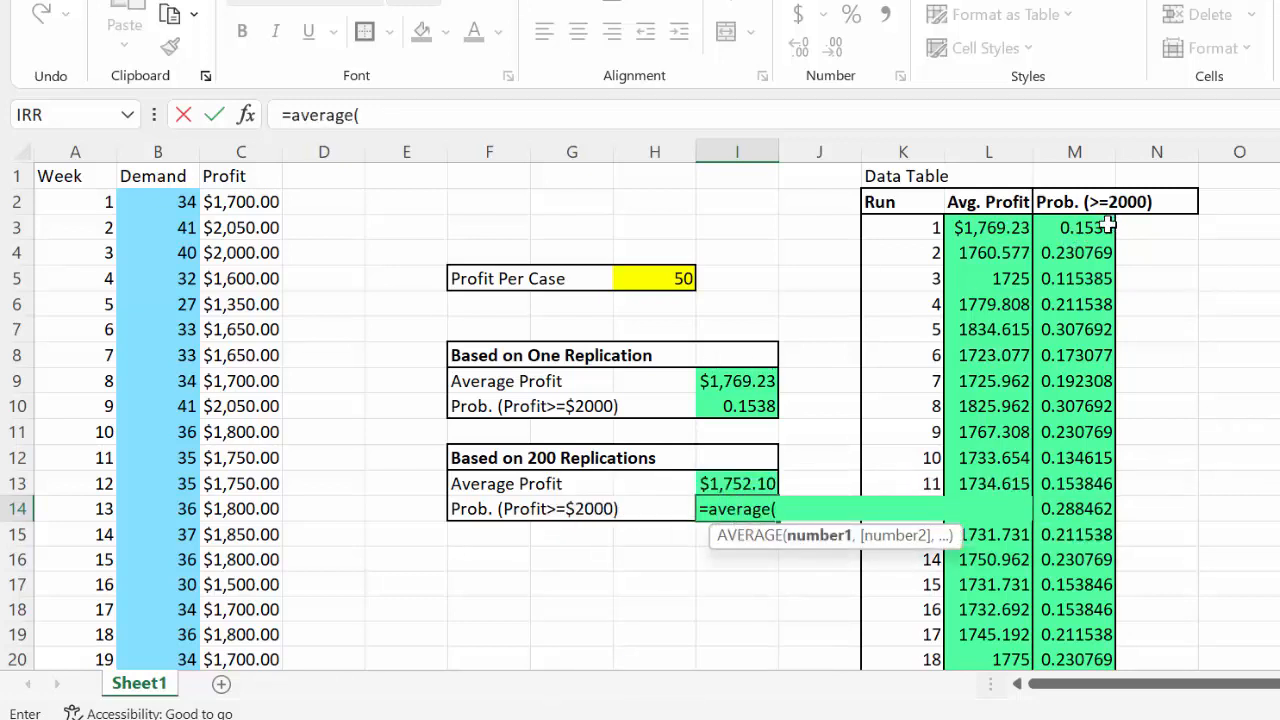
click(1105, 227)
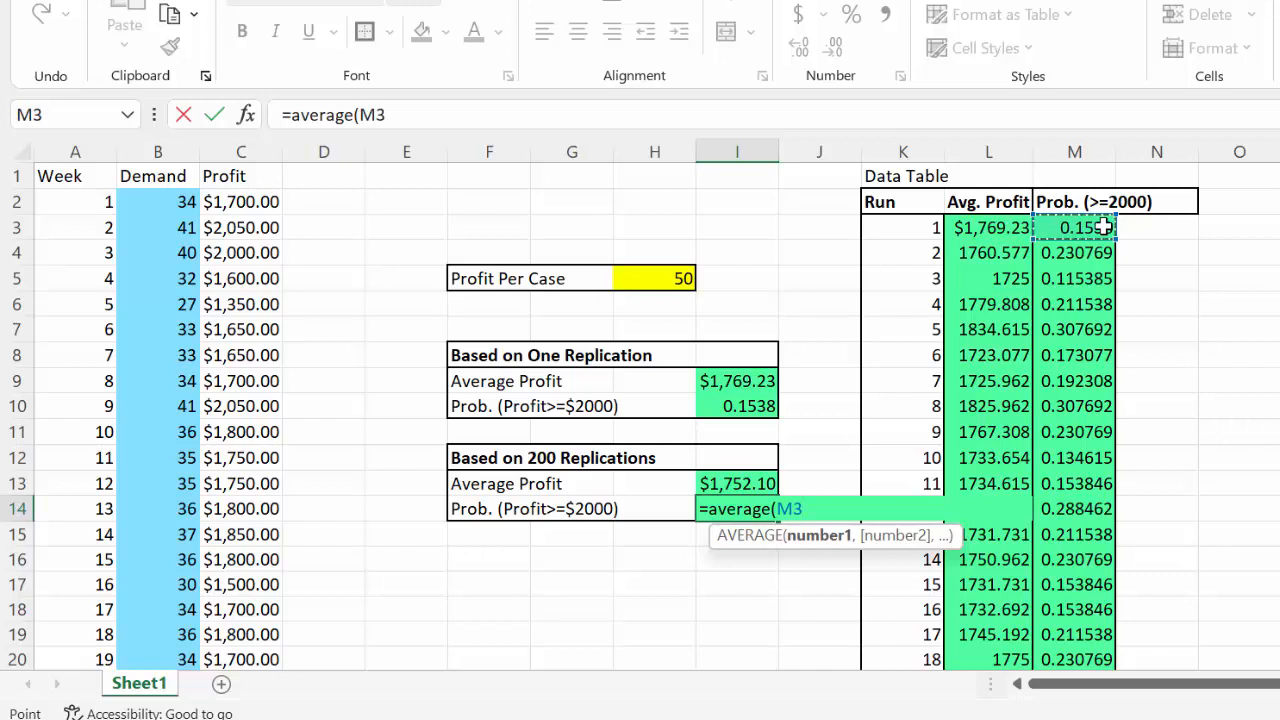
key(F8)
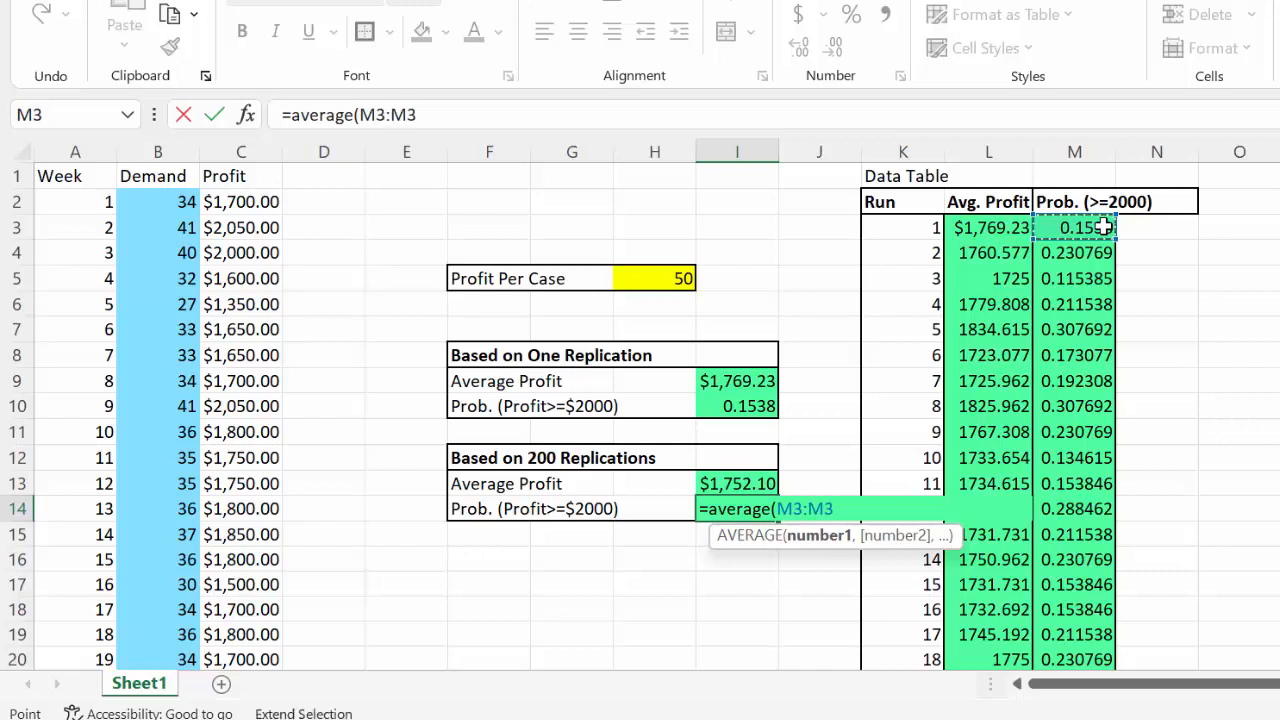
key(BackSpace)
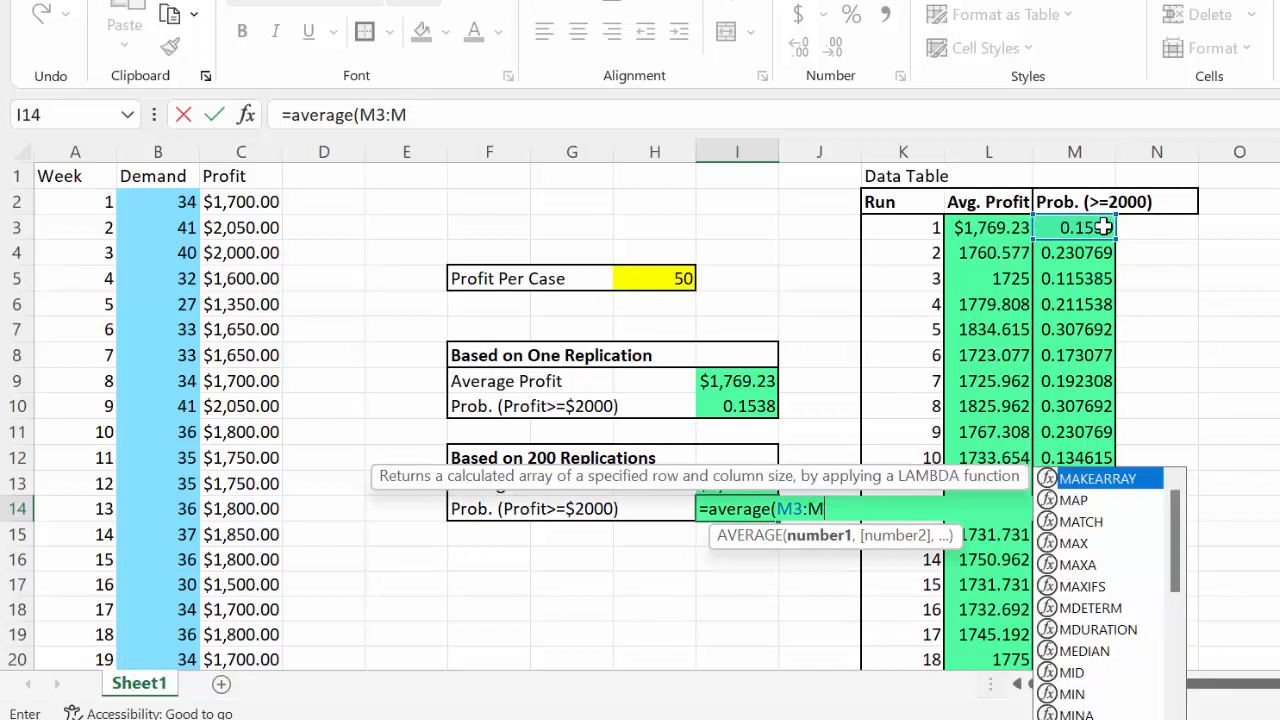
text(202)
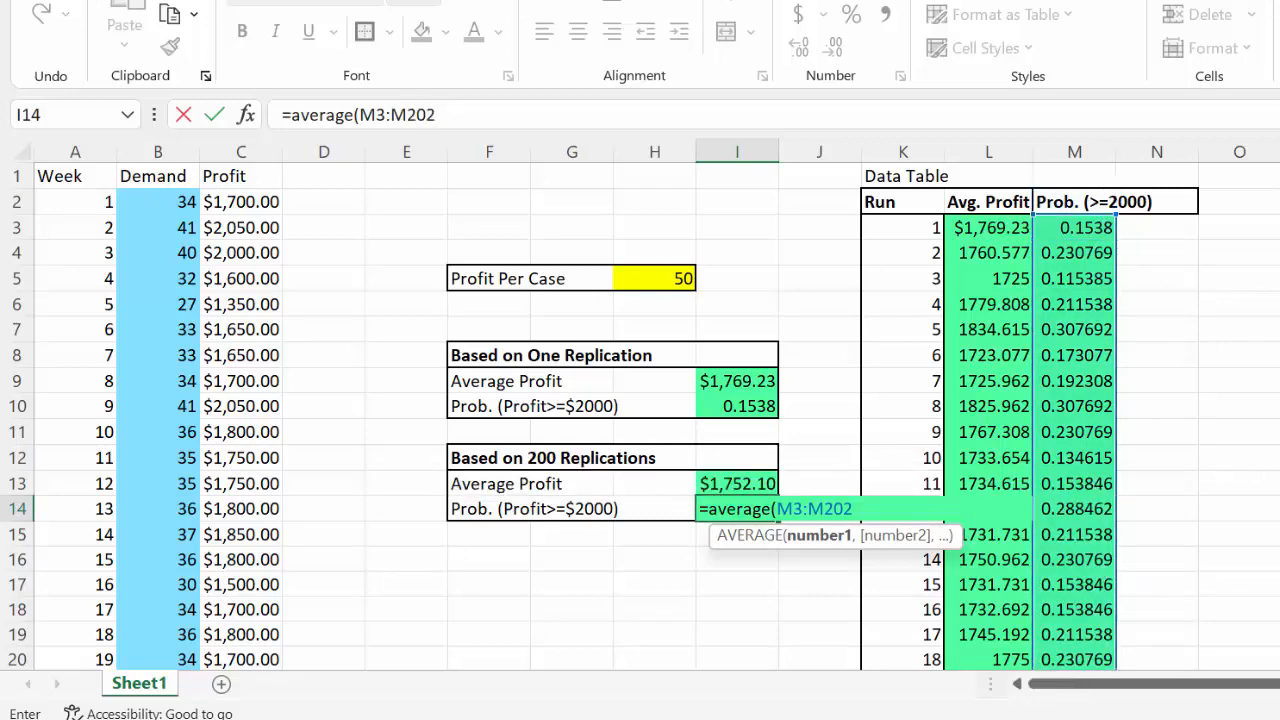
scroll(640, 416, down, 20)
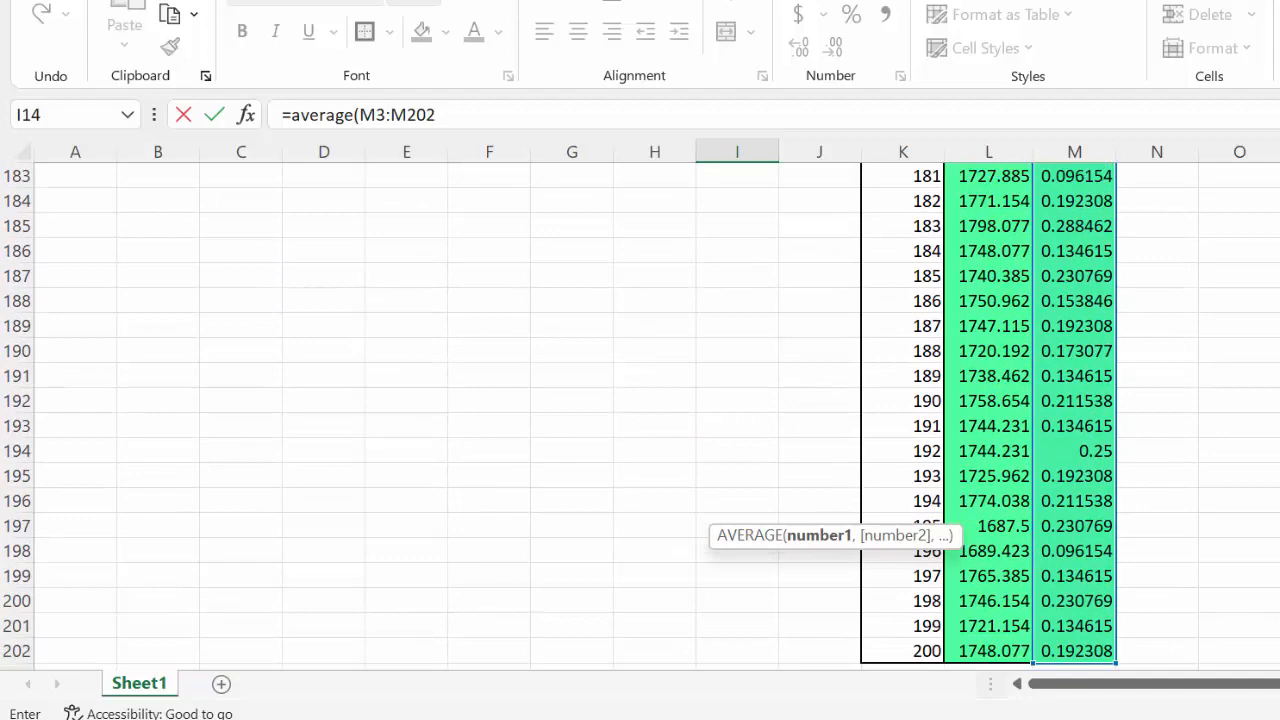
scroll(640, 416, up, 20)
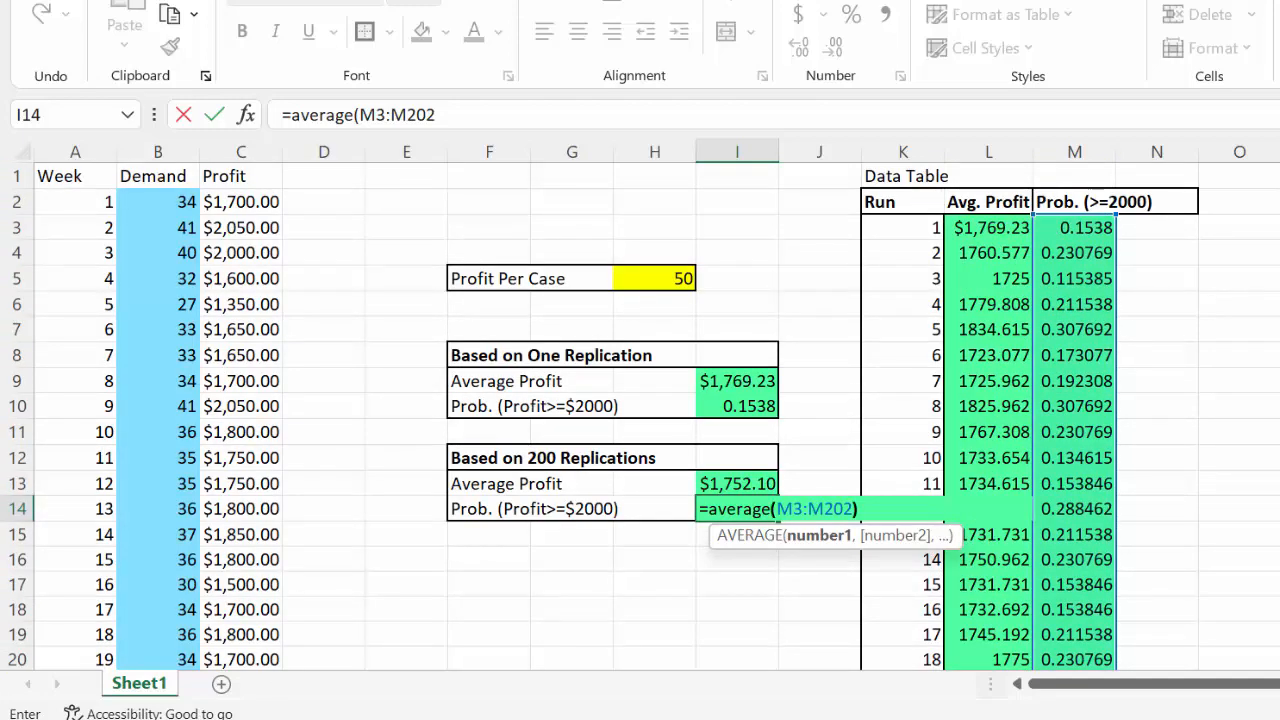
text())
key(Return)
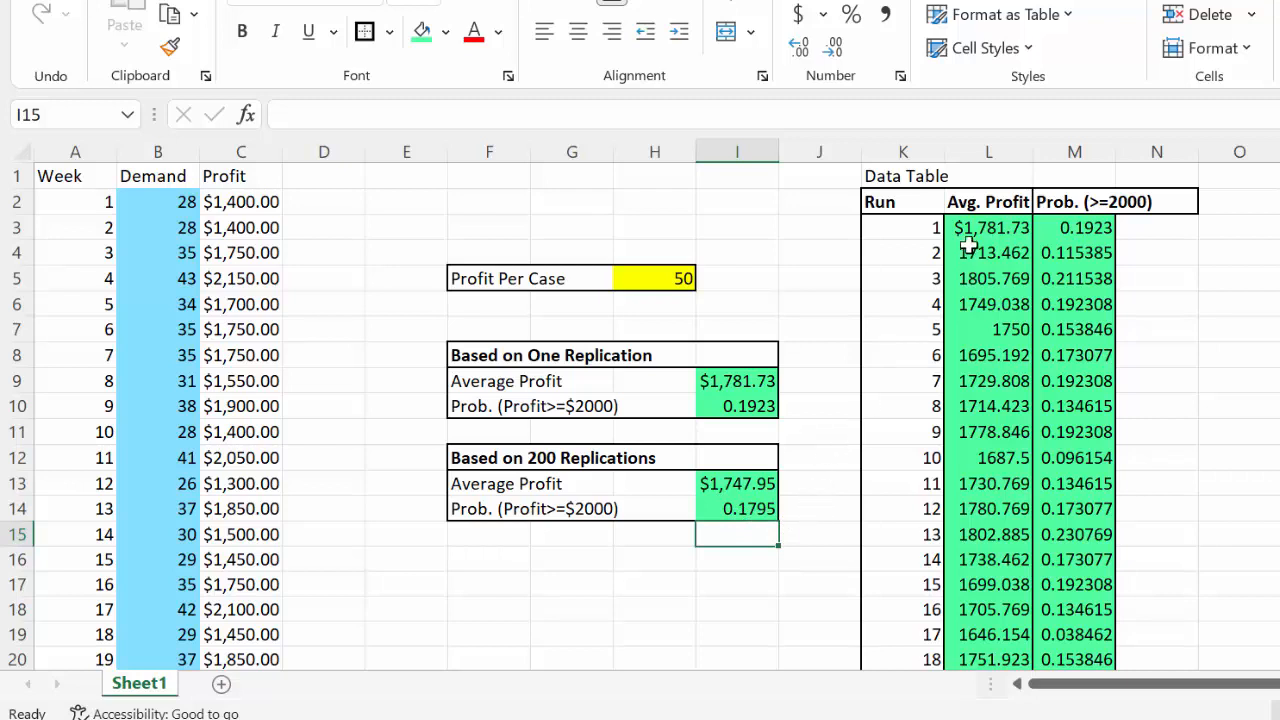
Examine how the first runs of the data table relate to the weekly simulation in columns A:C, checking the formulas in L4 and L3
drag(905, 227, 975, 230)
drag(903, 250, 1003, 255)
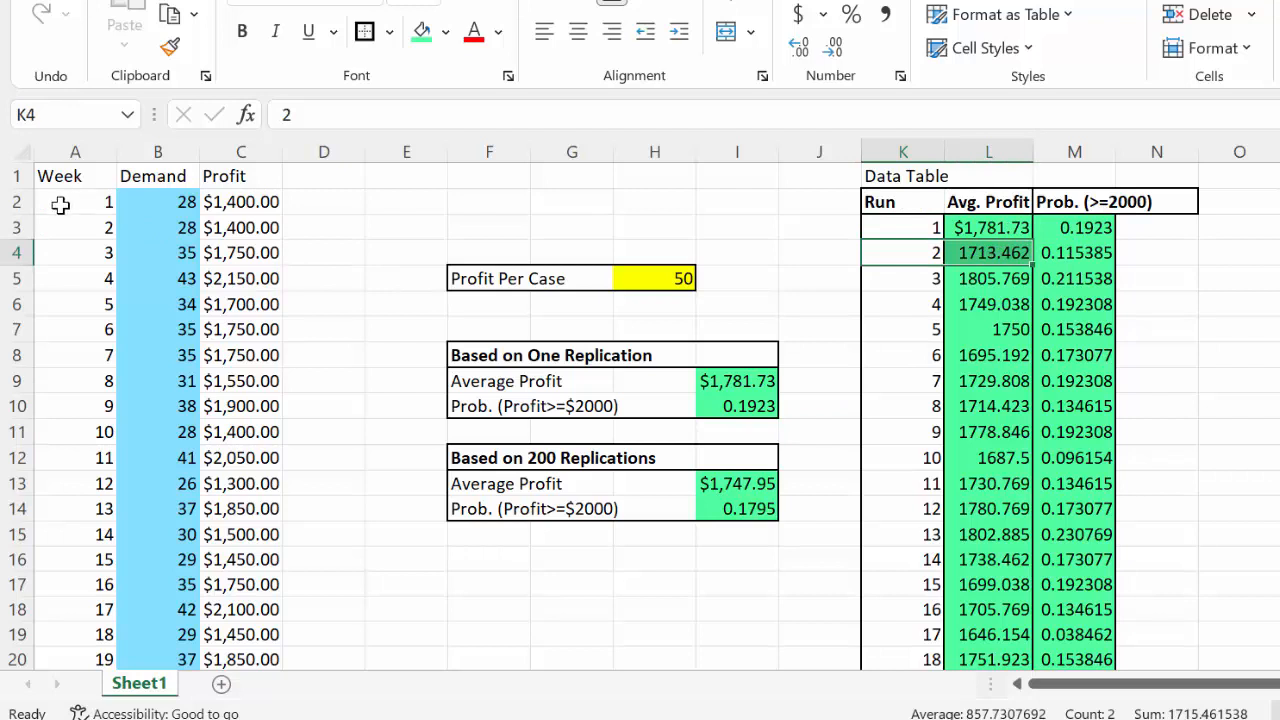
drag(57, 203, 258, 645)
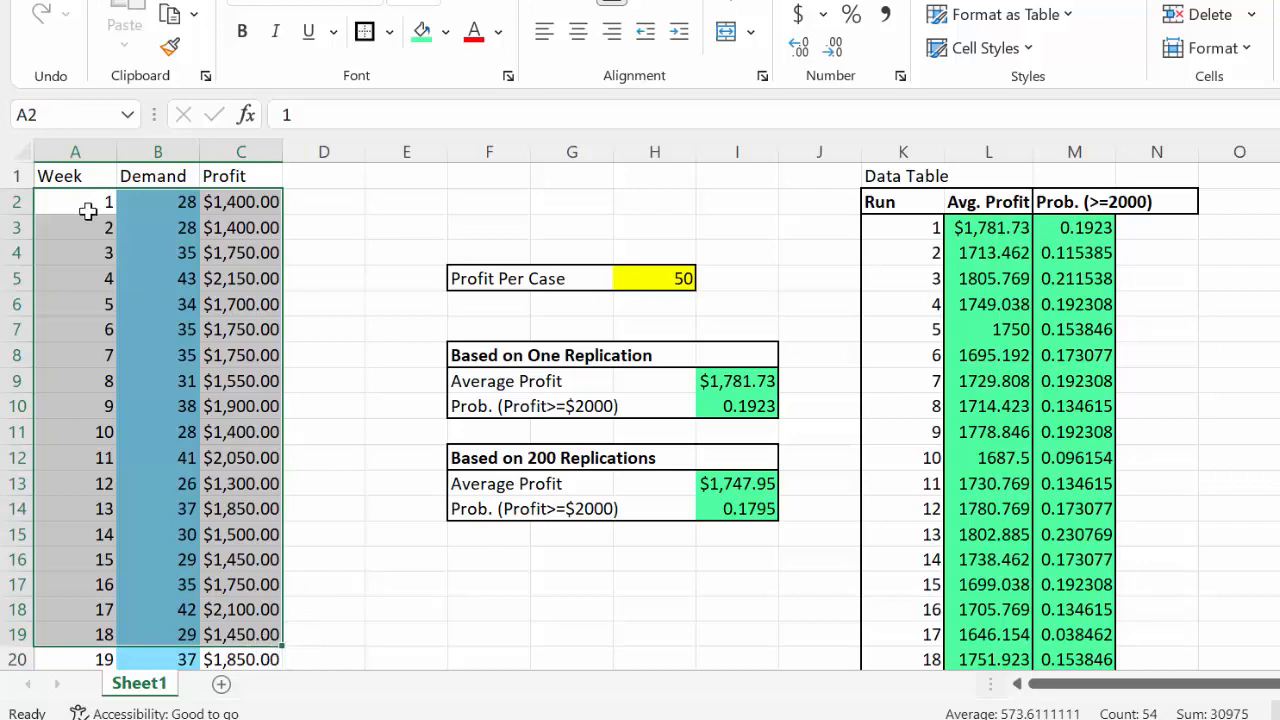
drag(63, 170, 349, 588)
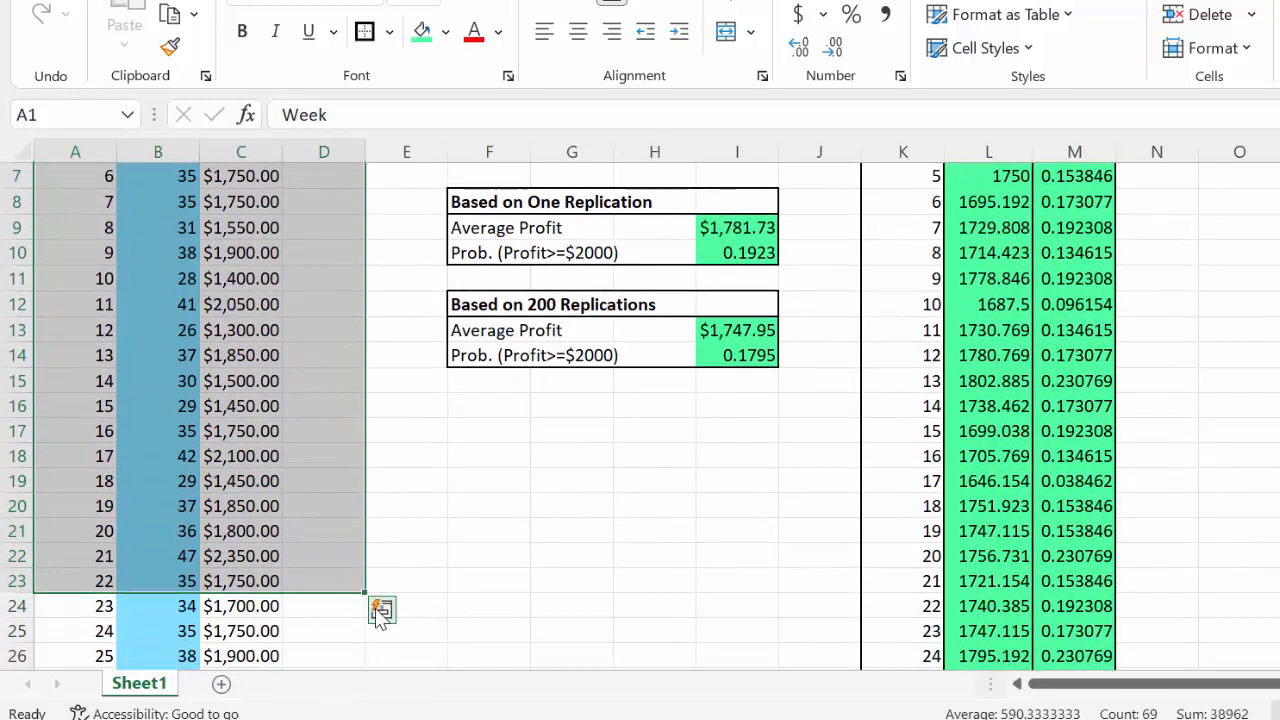
click(534, 558)
scroll(534, 558, up, 2)
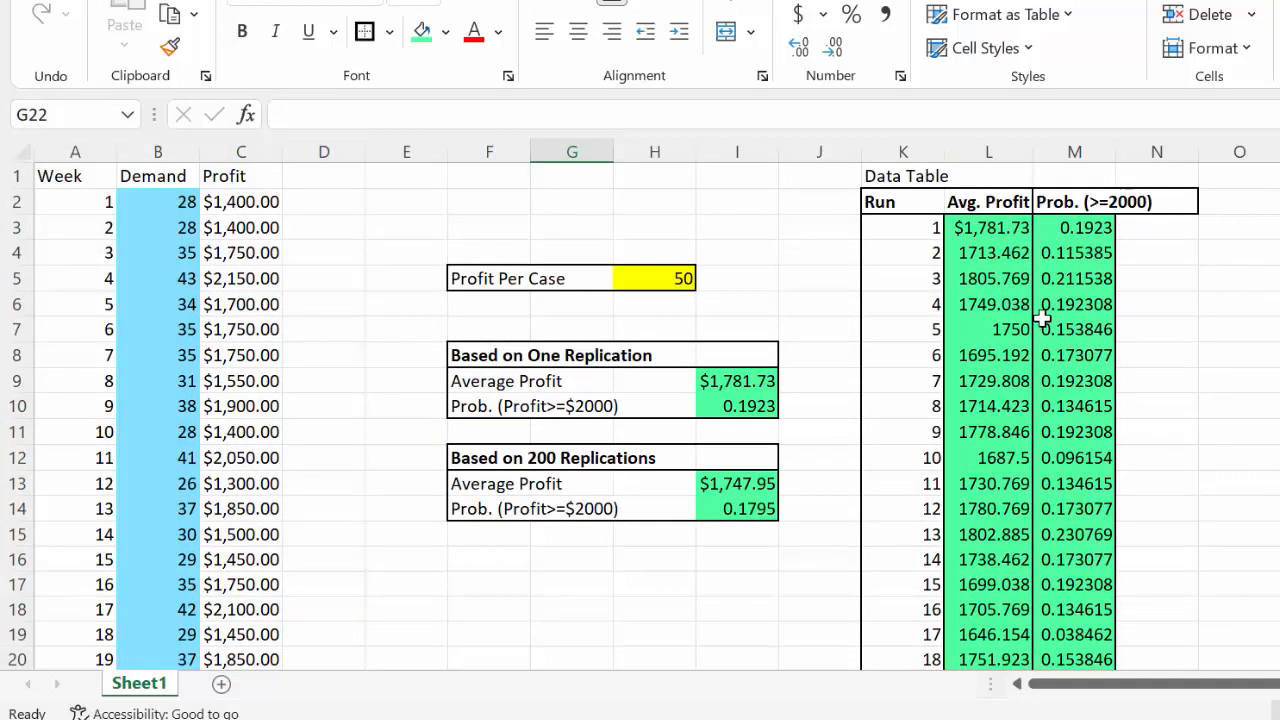
drag(895, 226, 1005, 248)
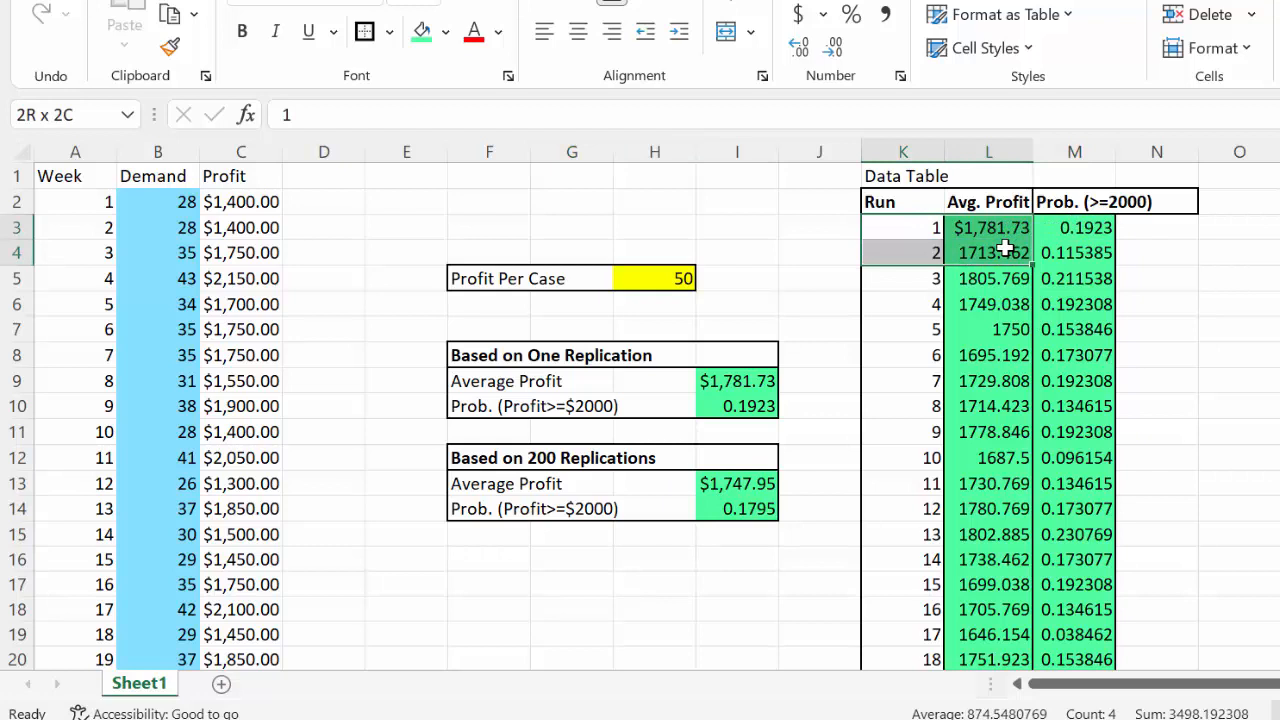
click(1010, 254)
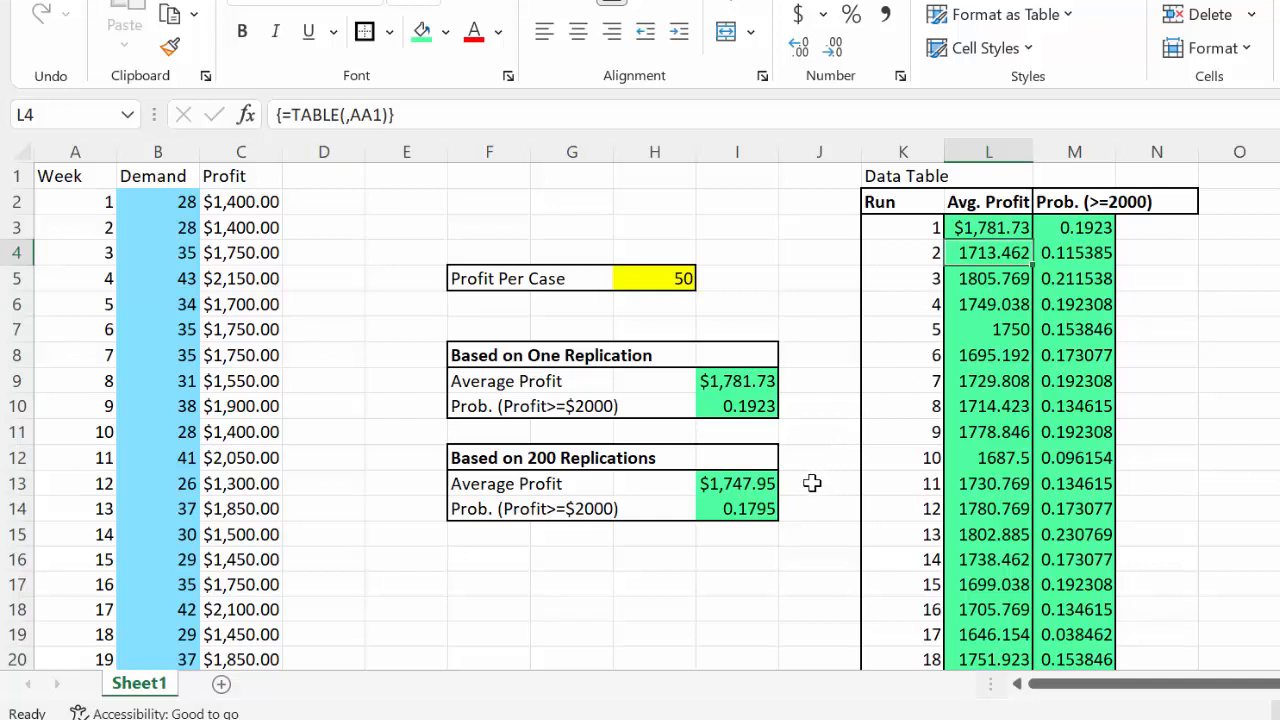
click(984, 226)
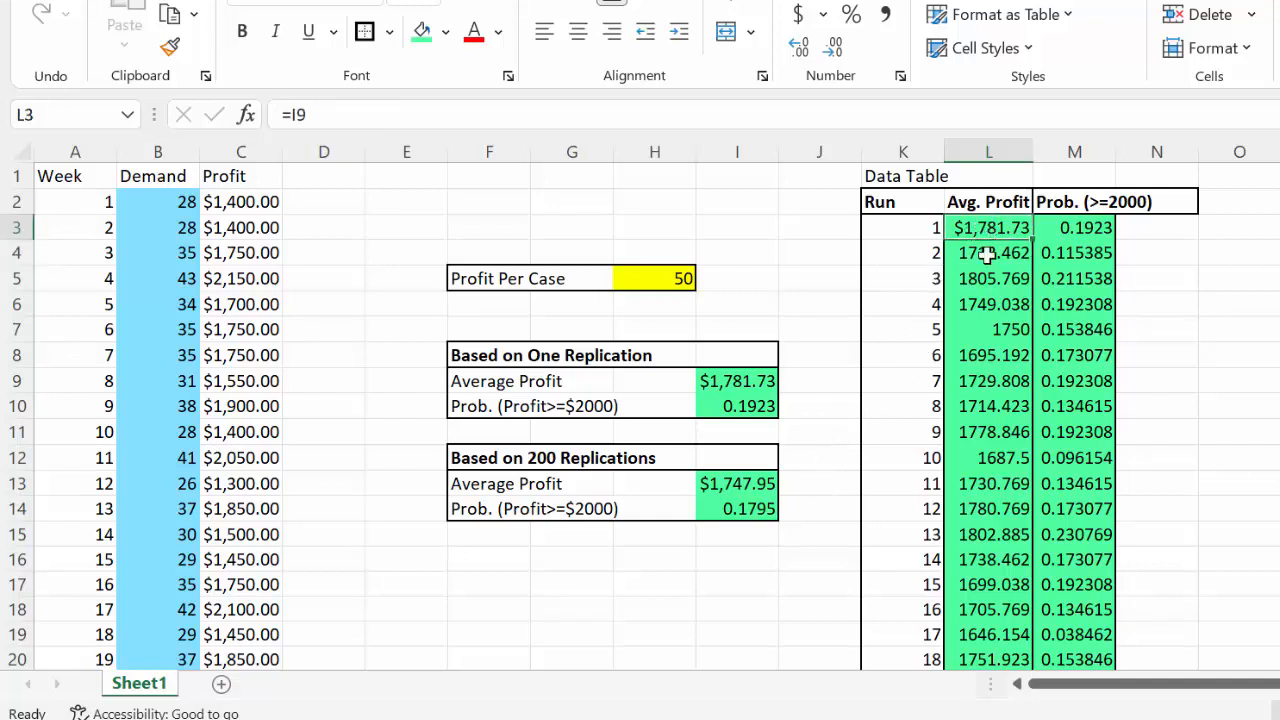
Check the formulas behind data table cells L4 and L3 and the 200-replication Average Profit in I13
click(987, 254)
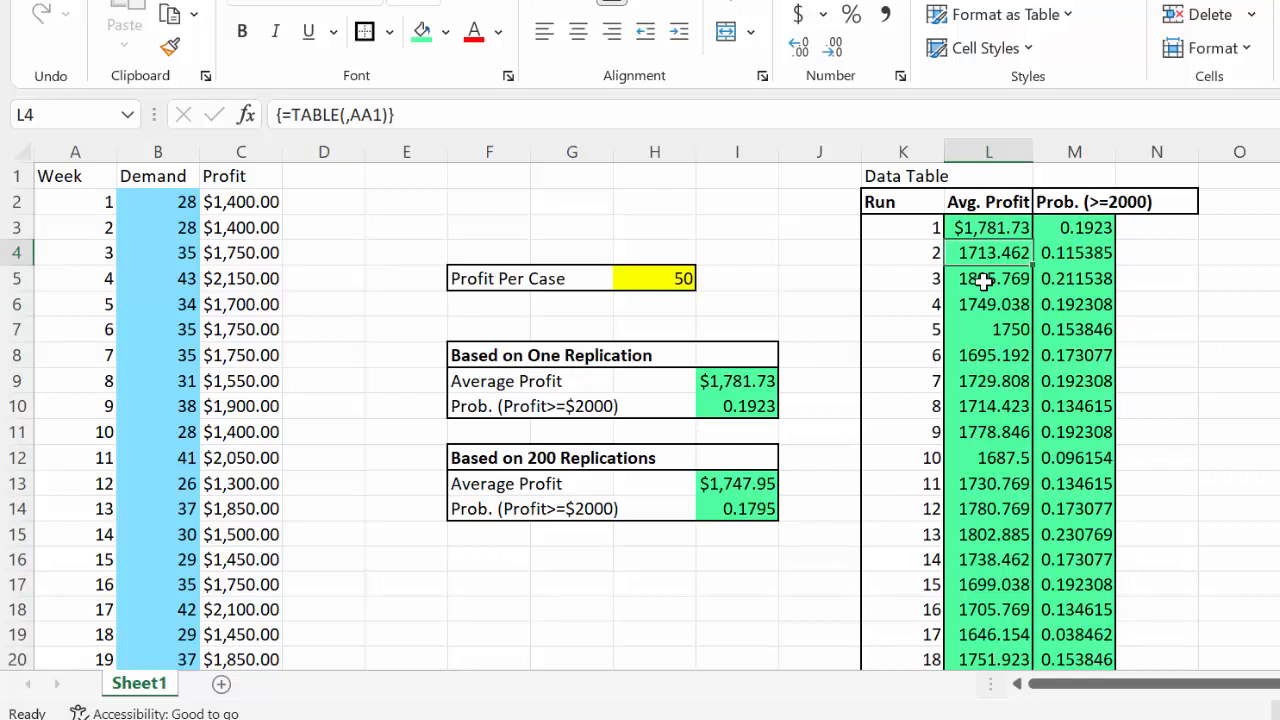
click(995, 228)
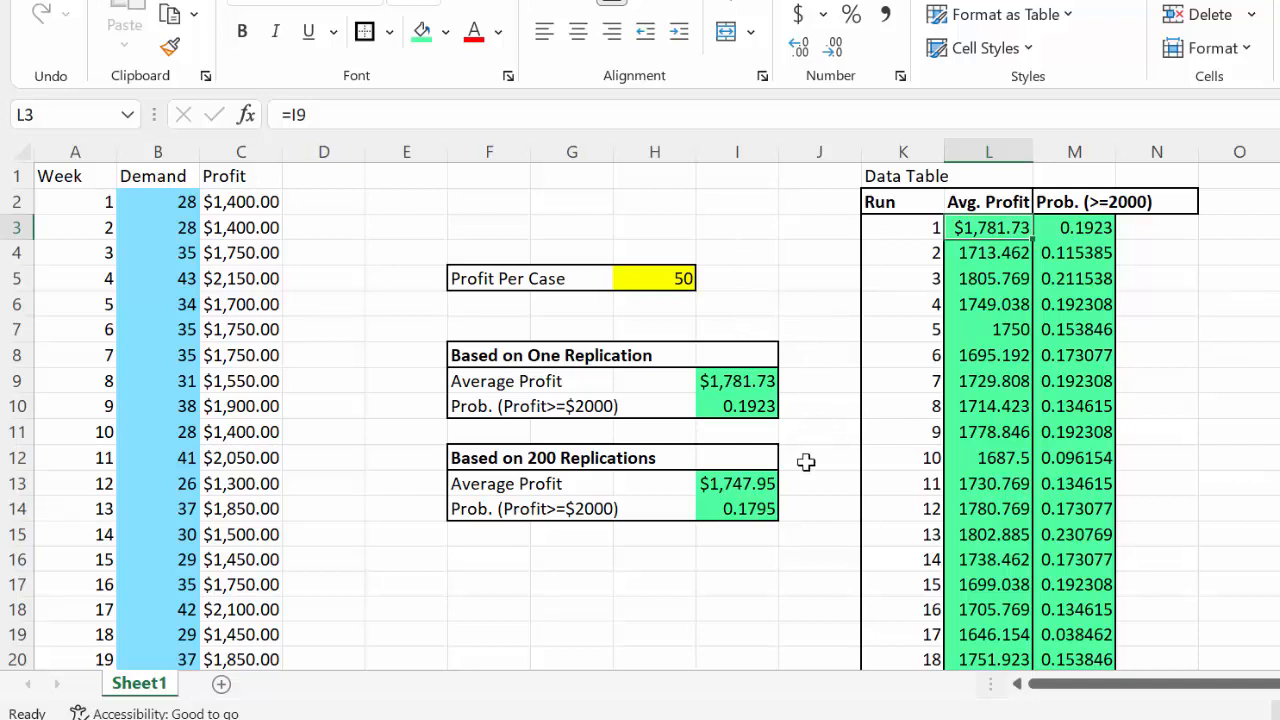
click(765, 483)
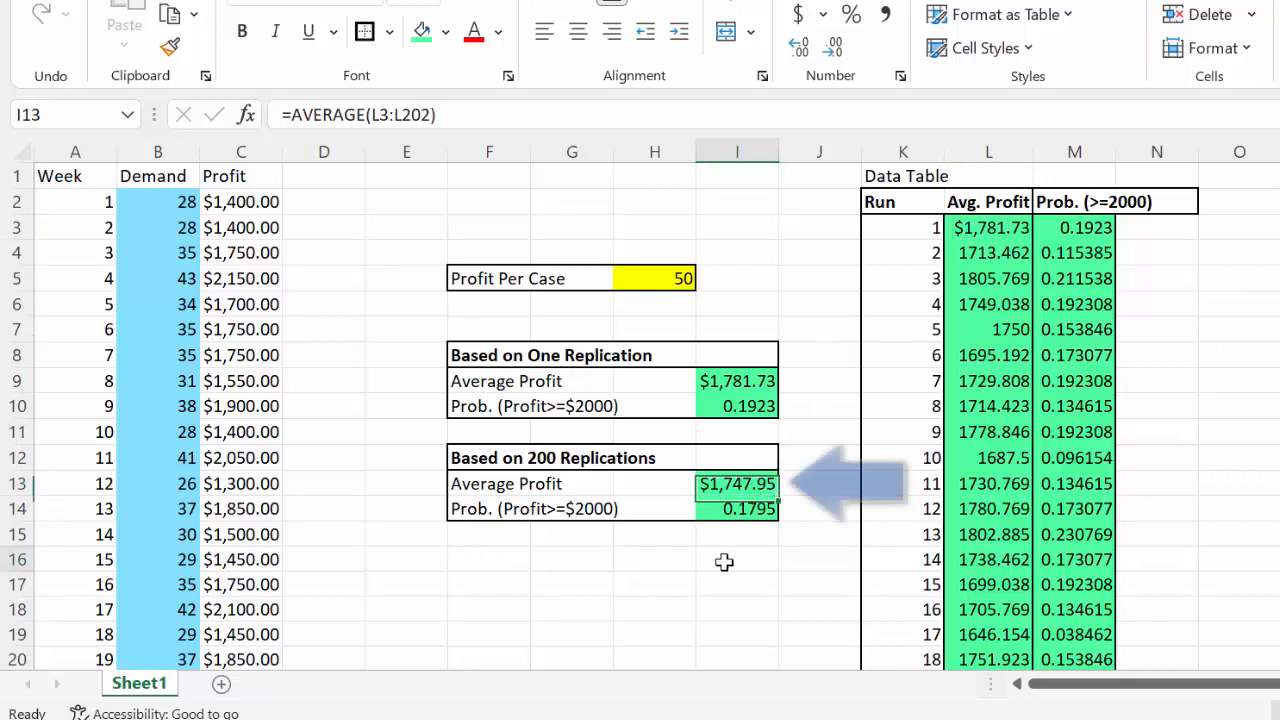
Recalculate the simulation repeatedly to examine how much the 200-replication Average Profit in I13 varies
click(726, 558)
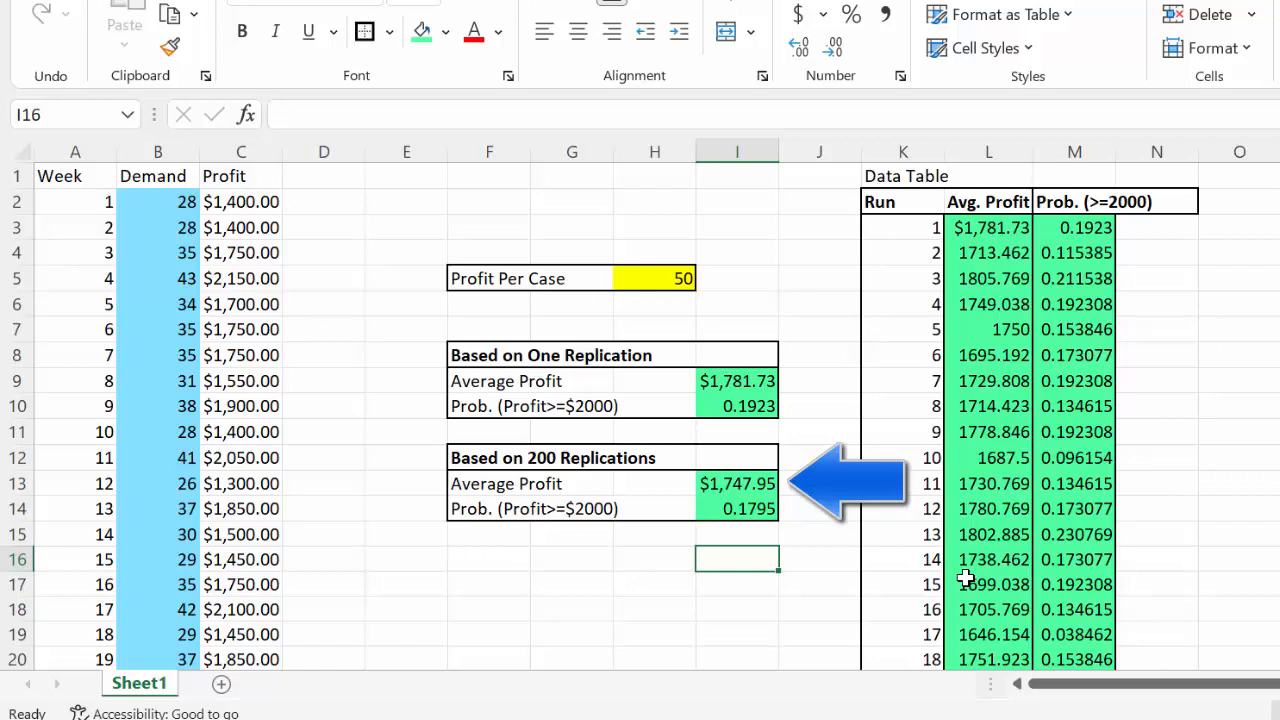
key(F9)
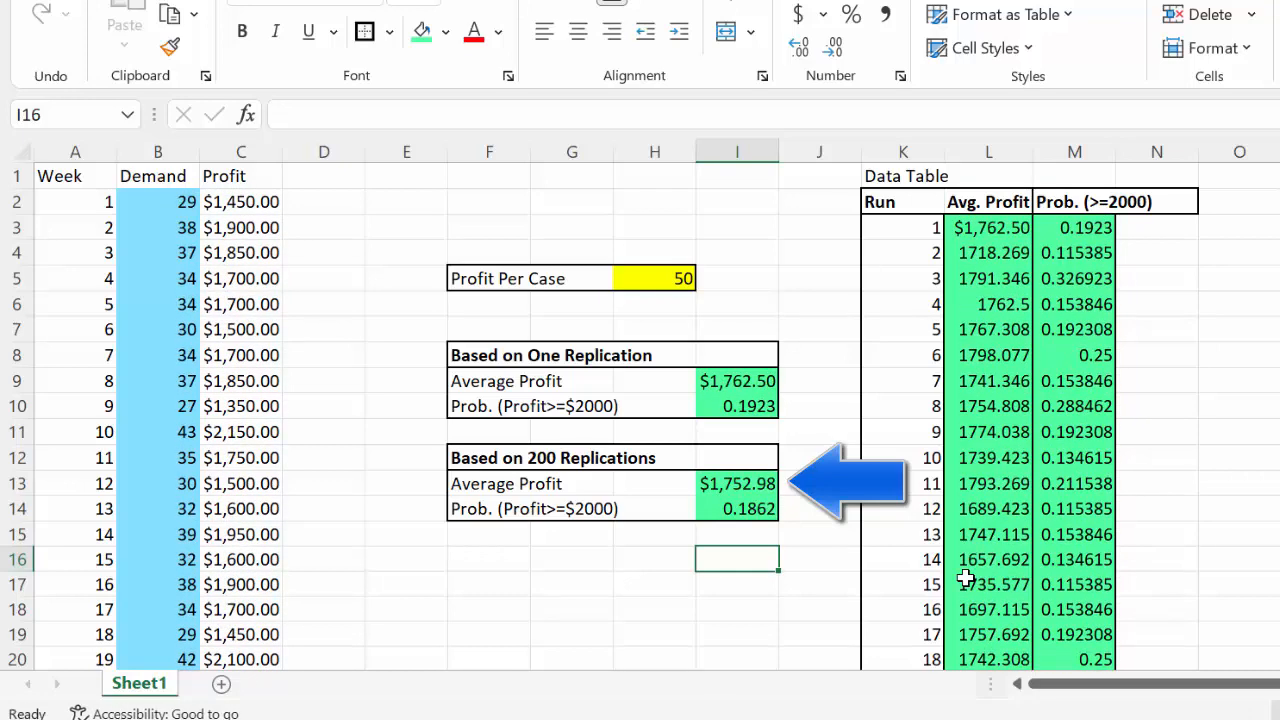
key(F9)
key(F9)
key(F9)
key(F9)
key(F9)
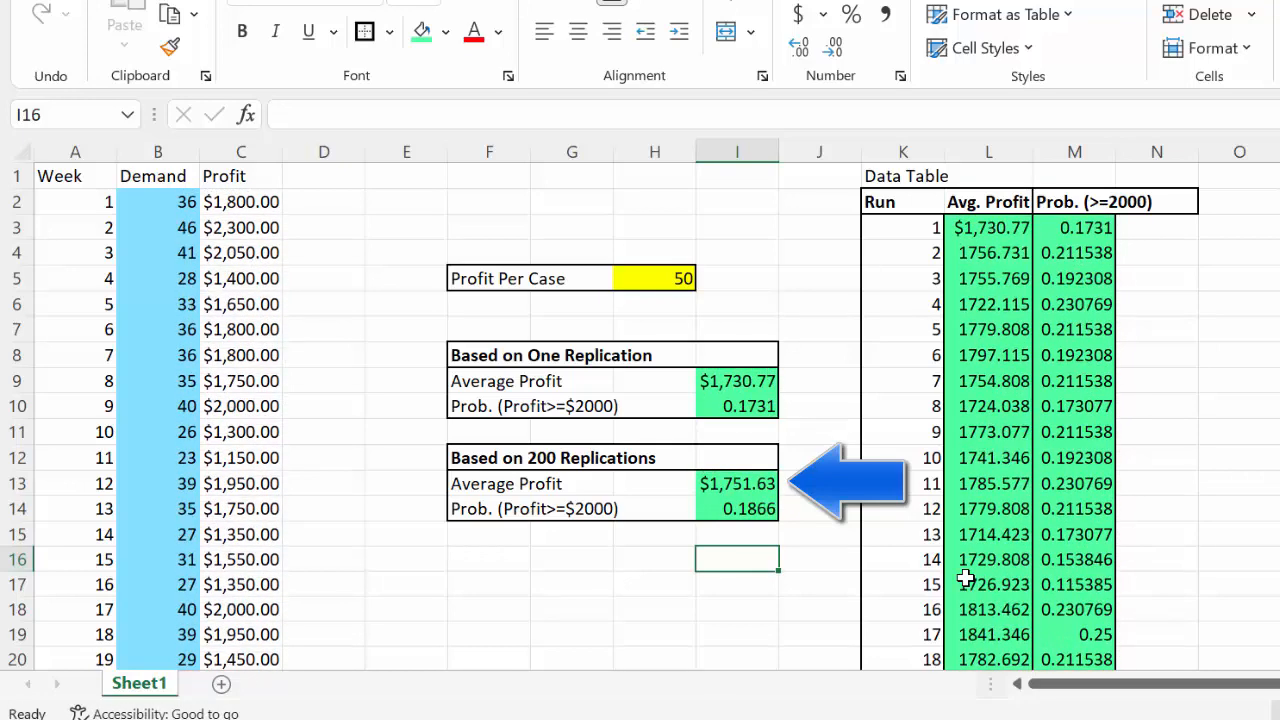
key(F9)
key(F9)
key(F9)
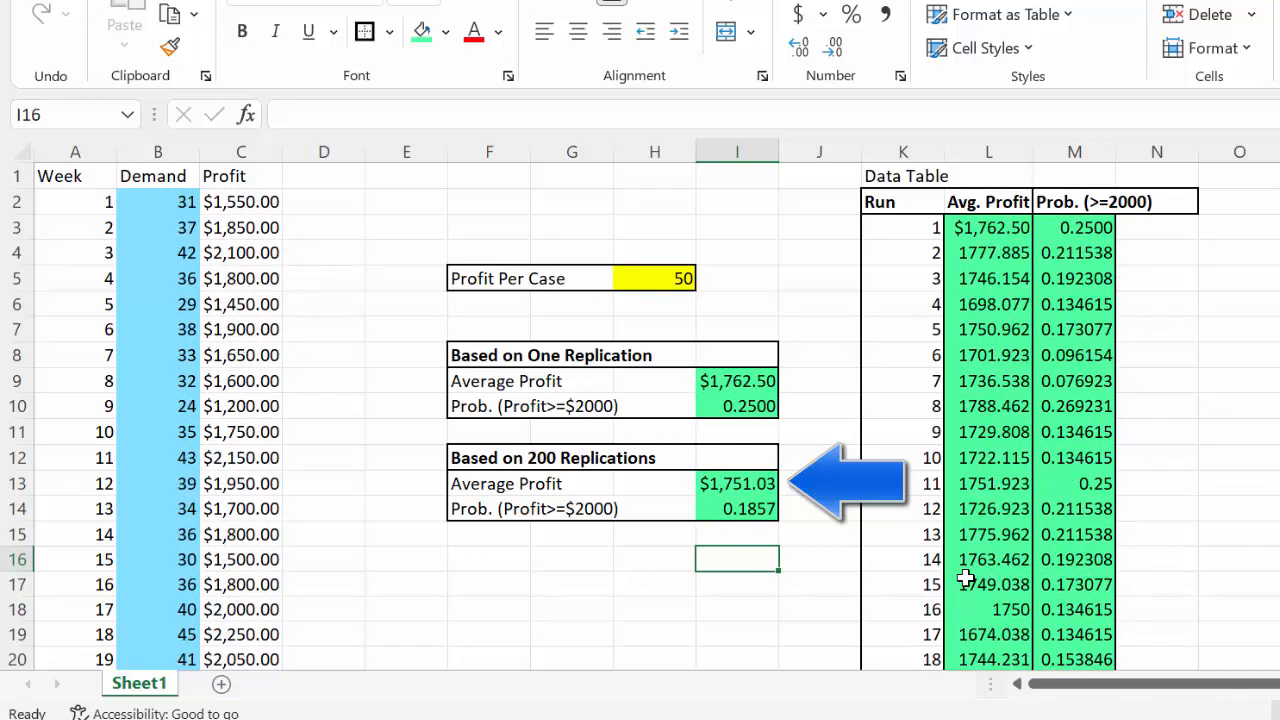
Recalculate the simulation repeatedly to examine how much the 200-replication Prob. (Profit>=$2000) in I14 varies
click(748, 507)
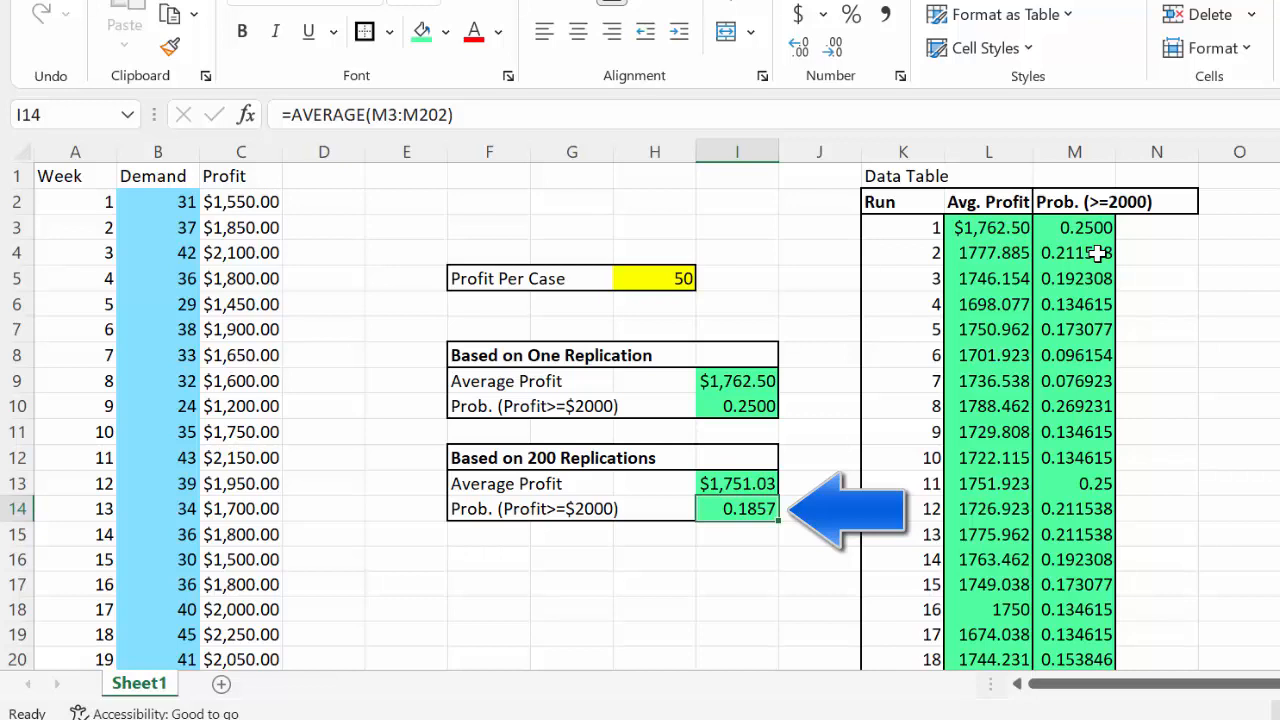
click(748, 557)
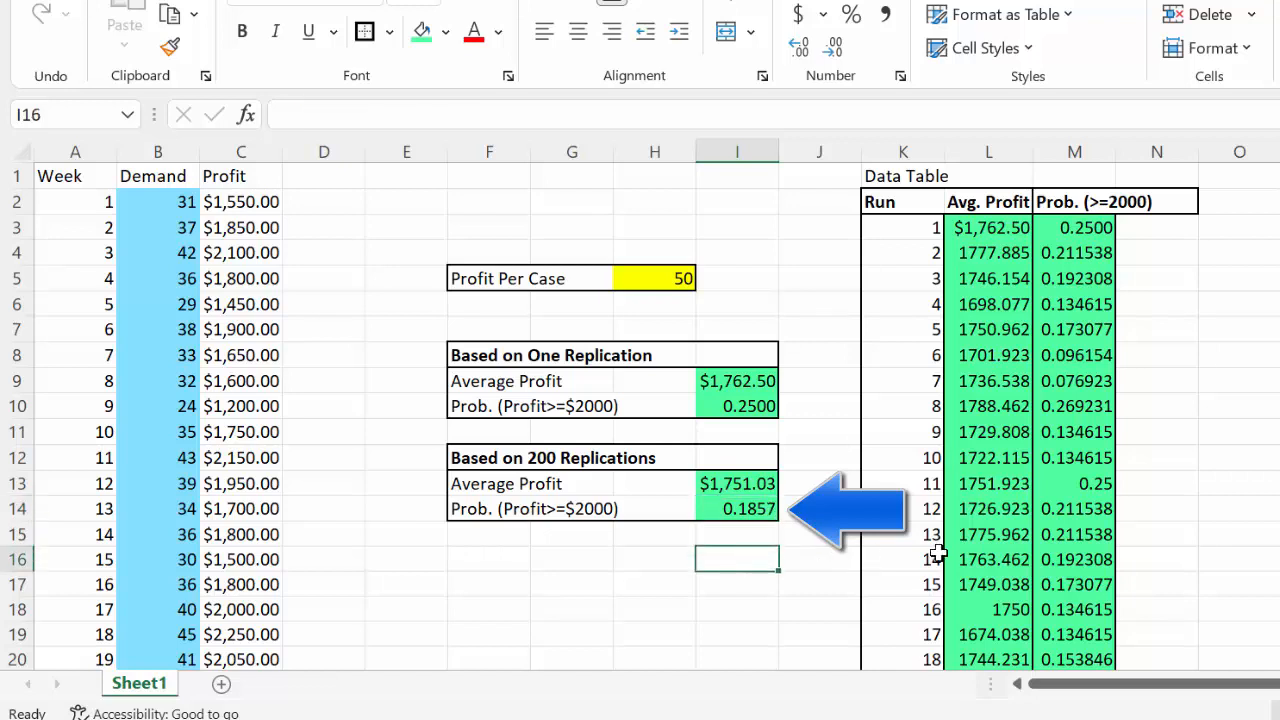
key(F9)
key(F9)
key(F9)
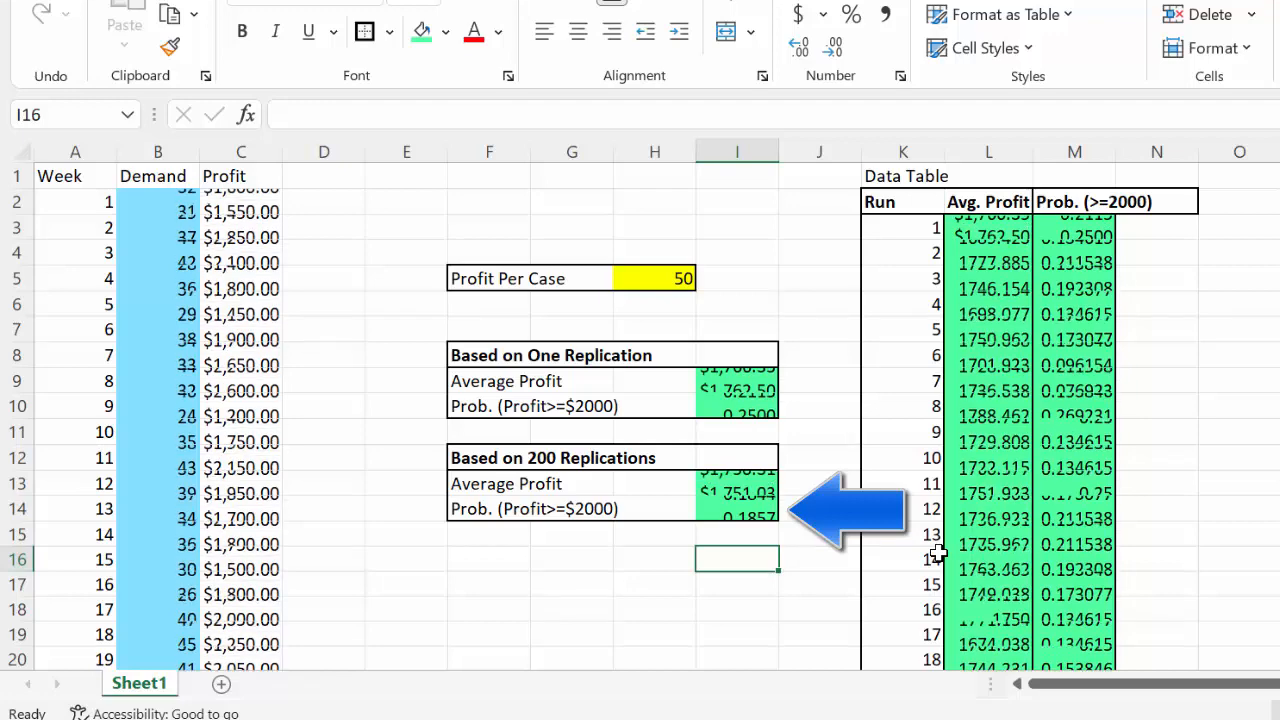
key(F9)
key(F9)
key(F9)
key(F9)
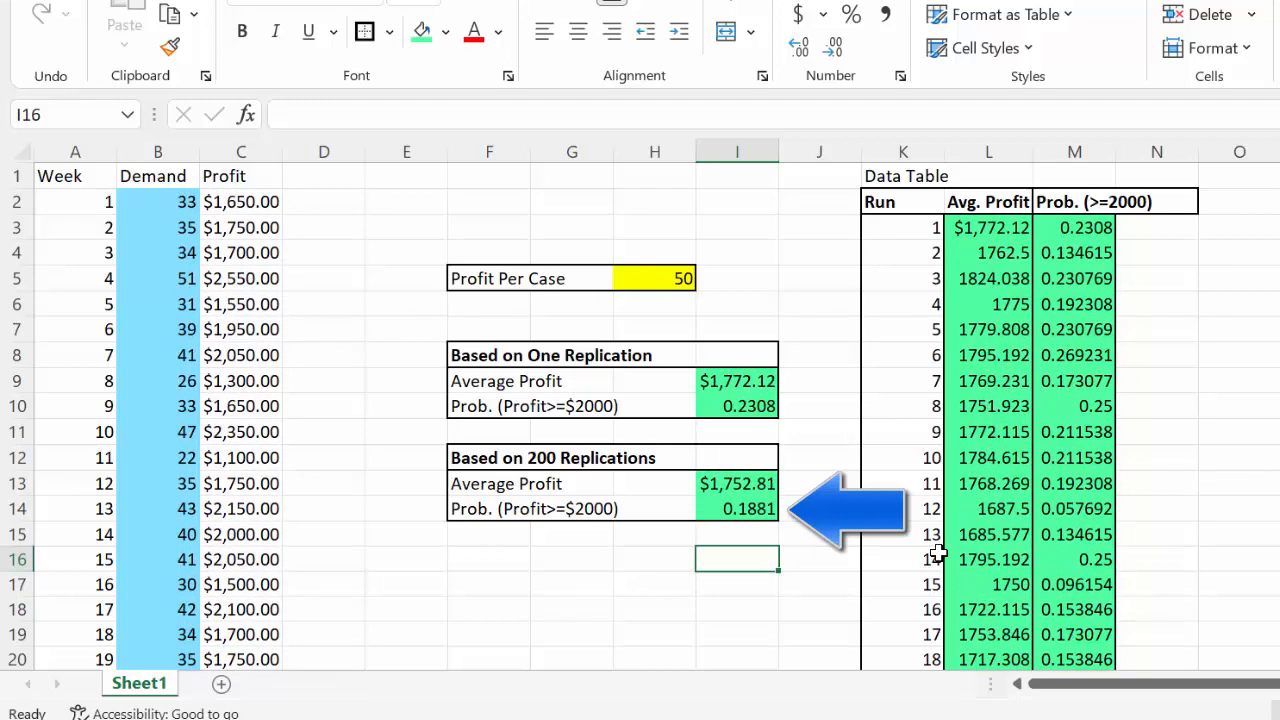
key(F9)
key(F9)
key(F9)
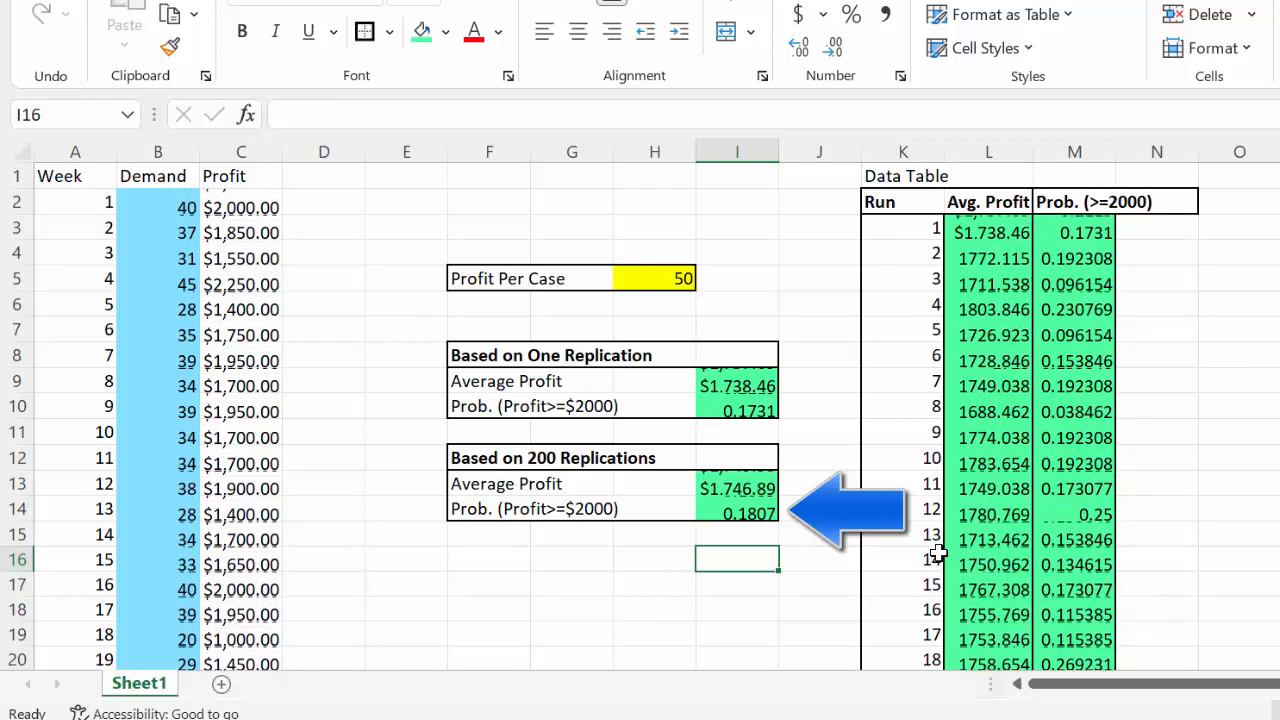
key(F9)
key(F9)
key(F9)
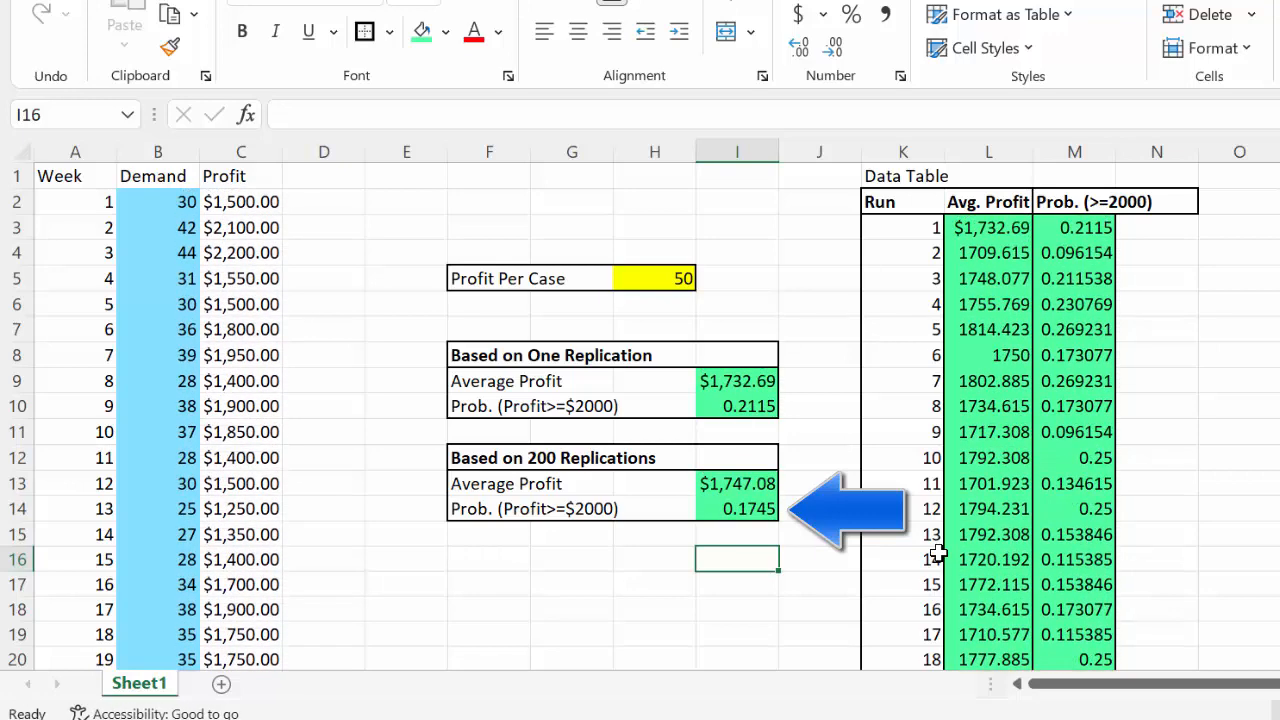
key(F9)
key(F9)
key(F9)
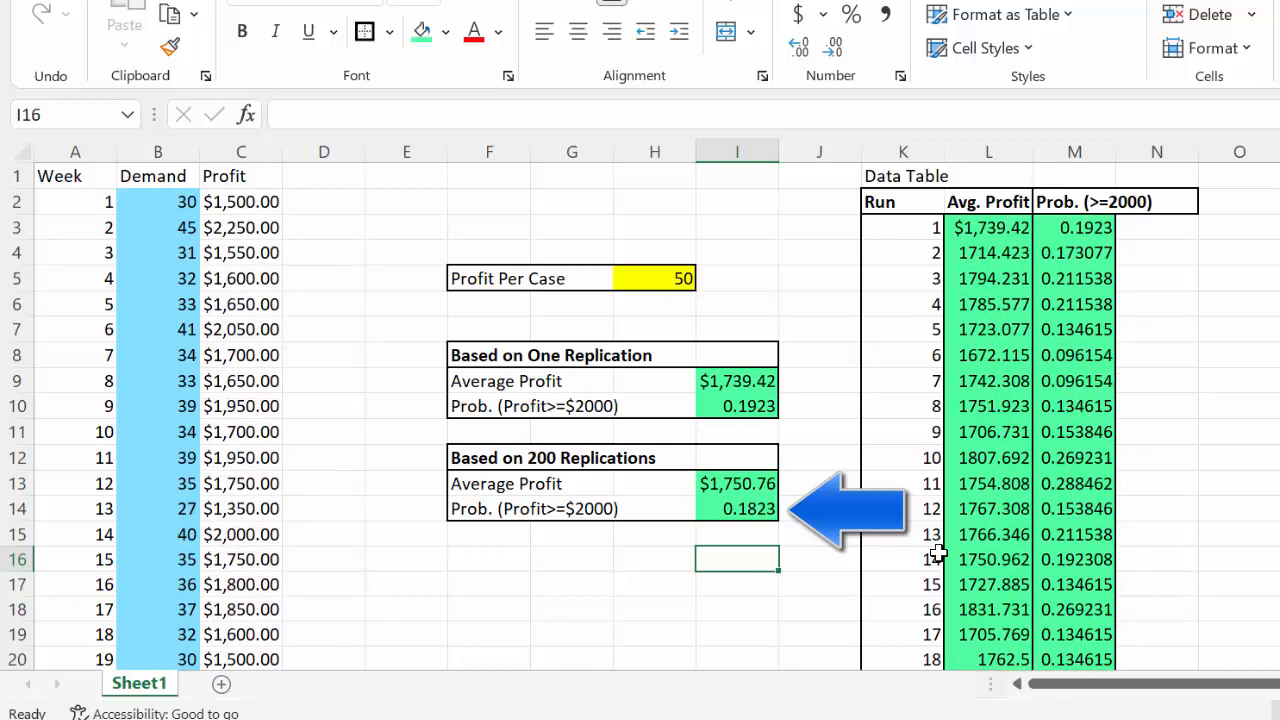
Recalculate the simulation repeatedly to examine how much the one-replication Average Profit in I9 varies
click(771, 378)
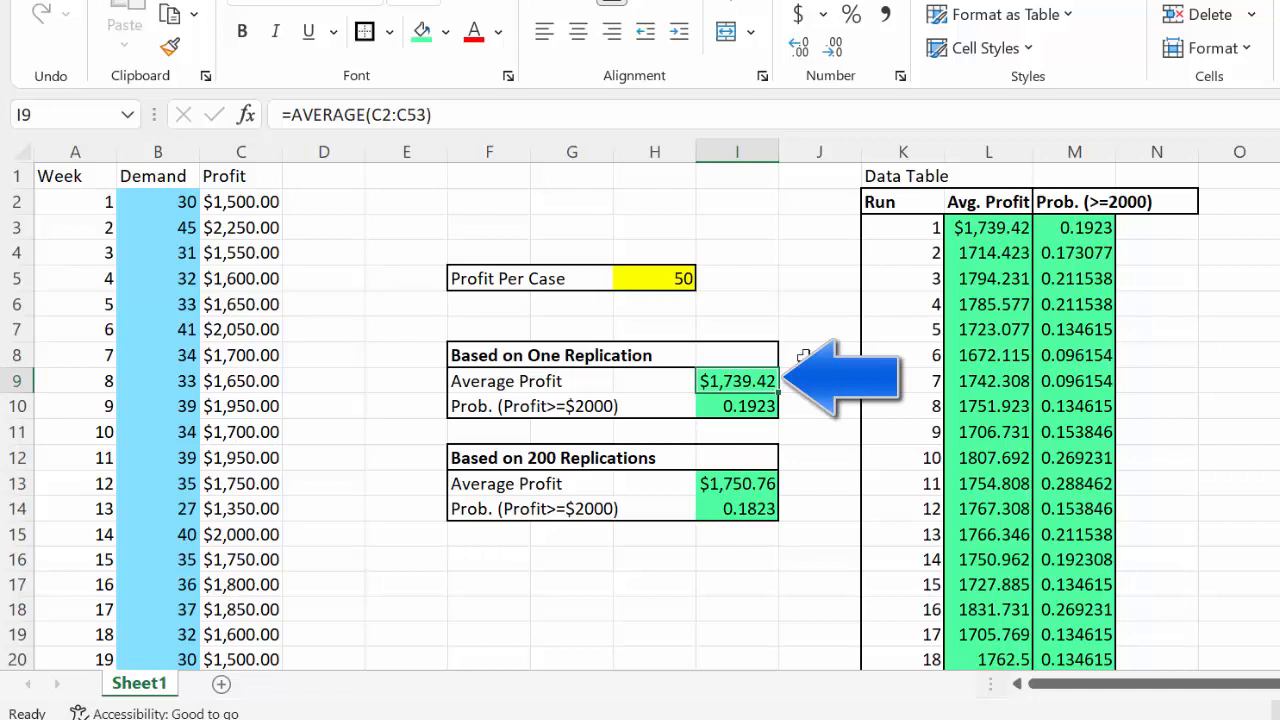
click(809, 304)
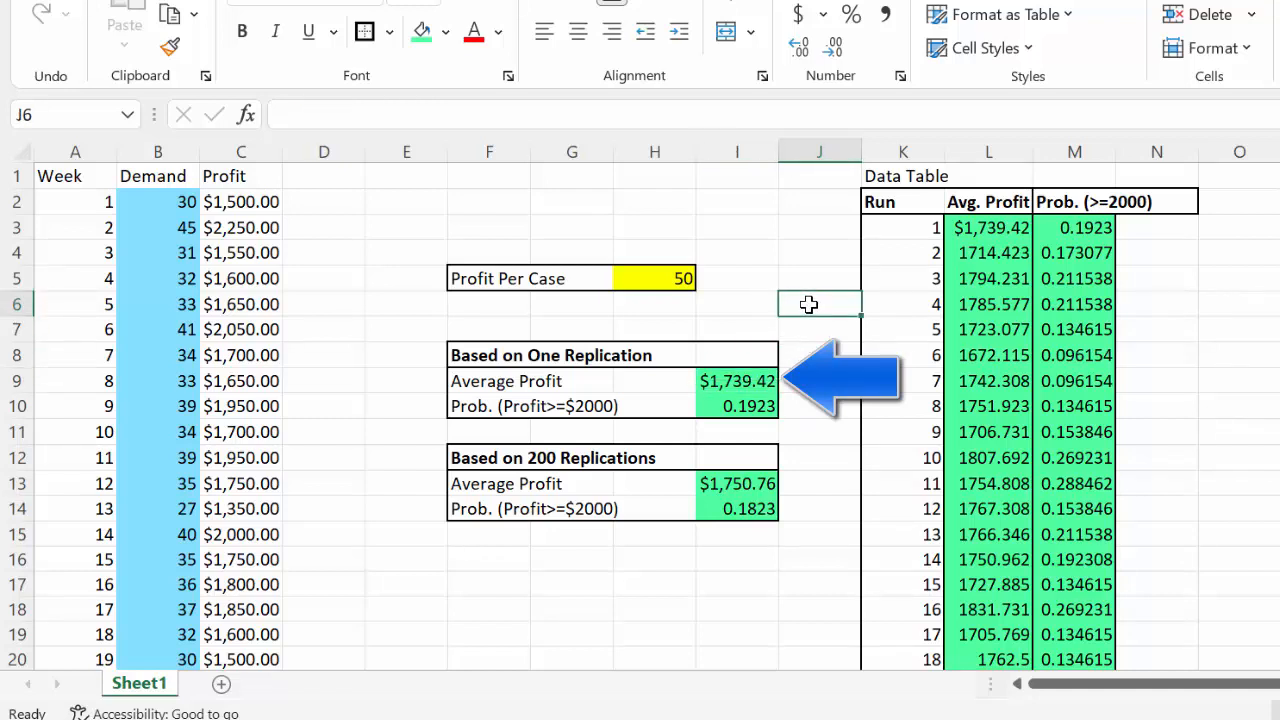
key(F9)
key(F9)
key(F9)
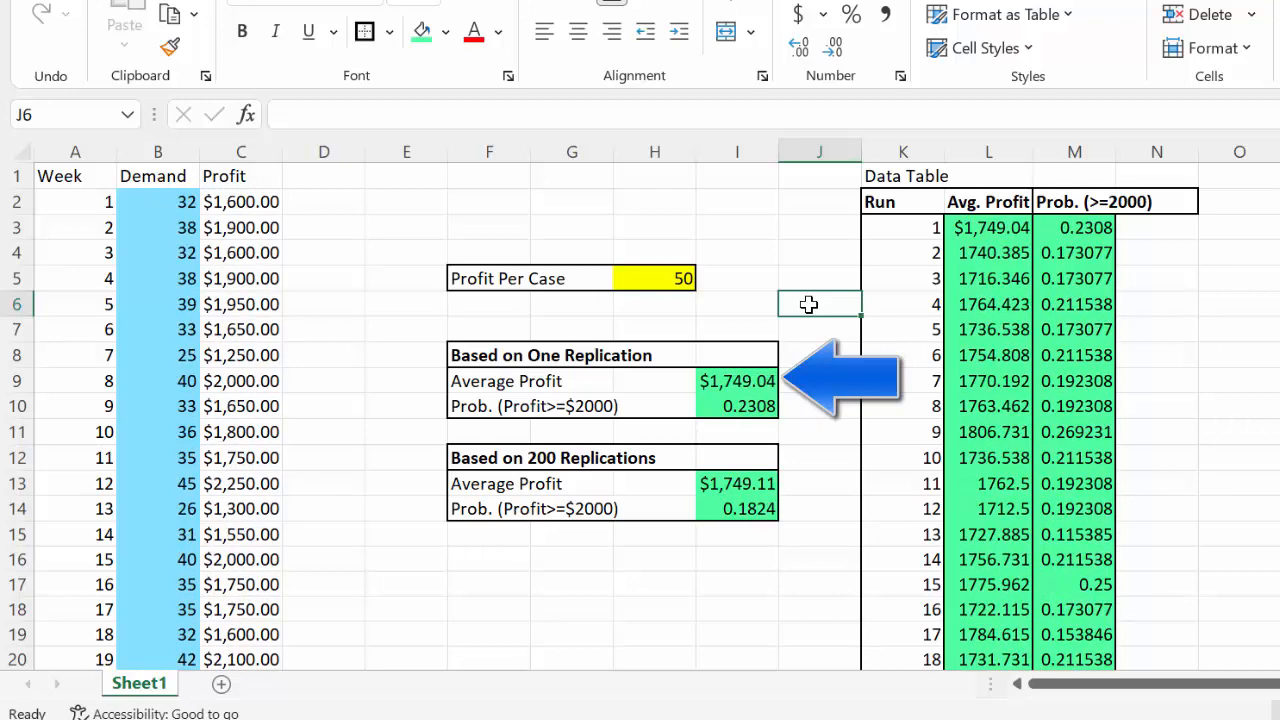
key(F9)
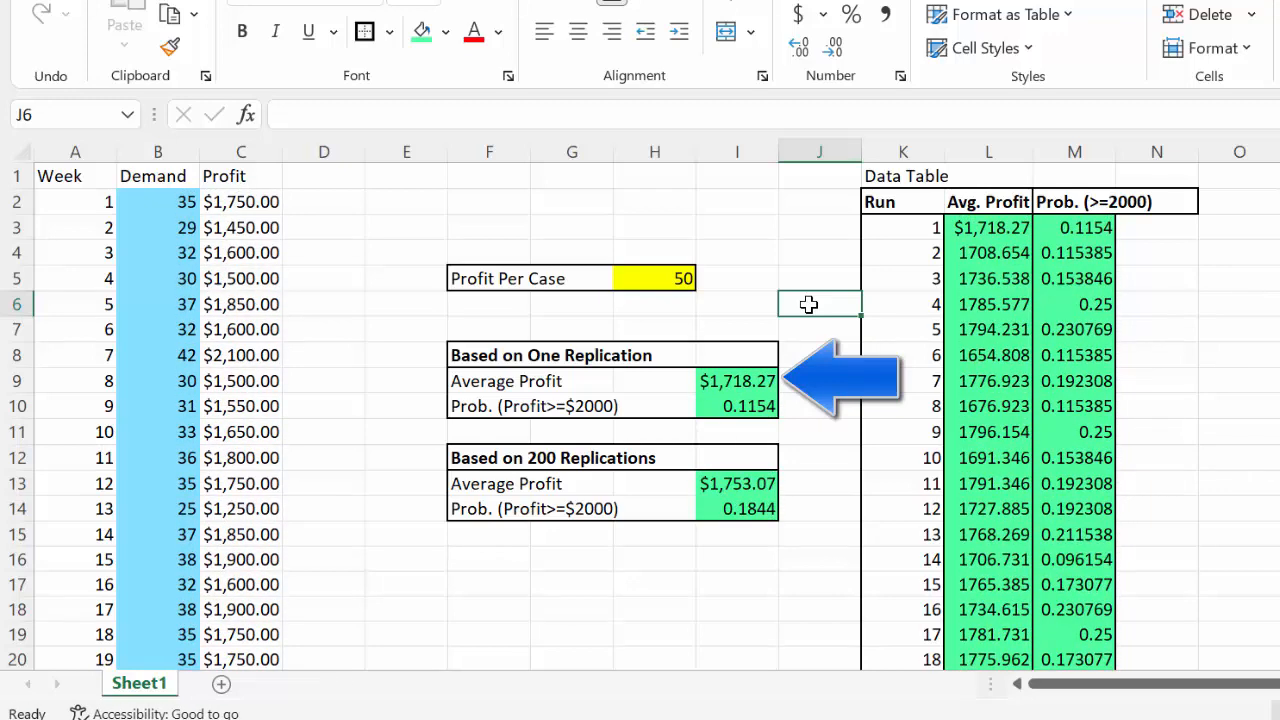
key(F9)
key(F9)
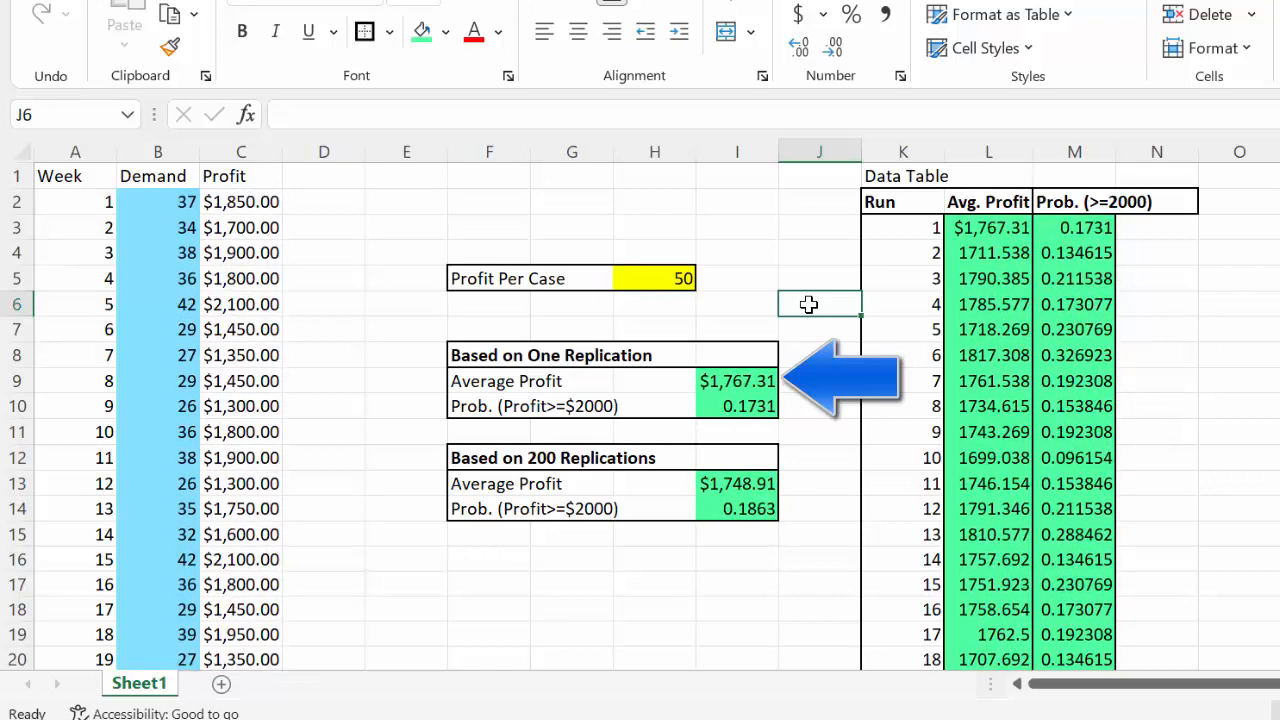
key(F9)
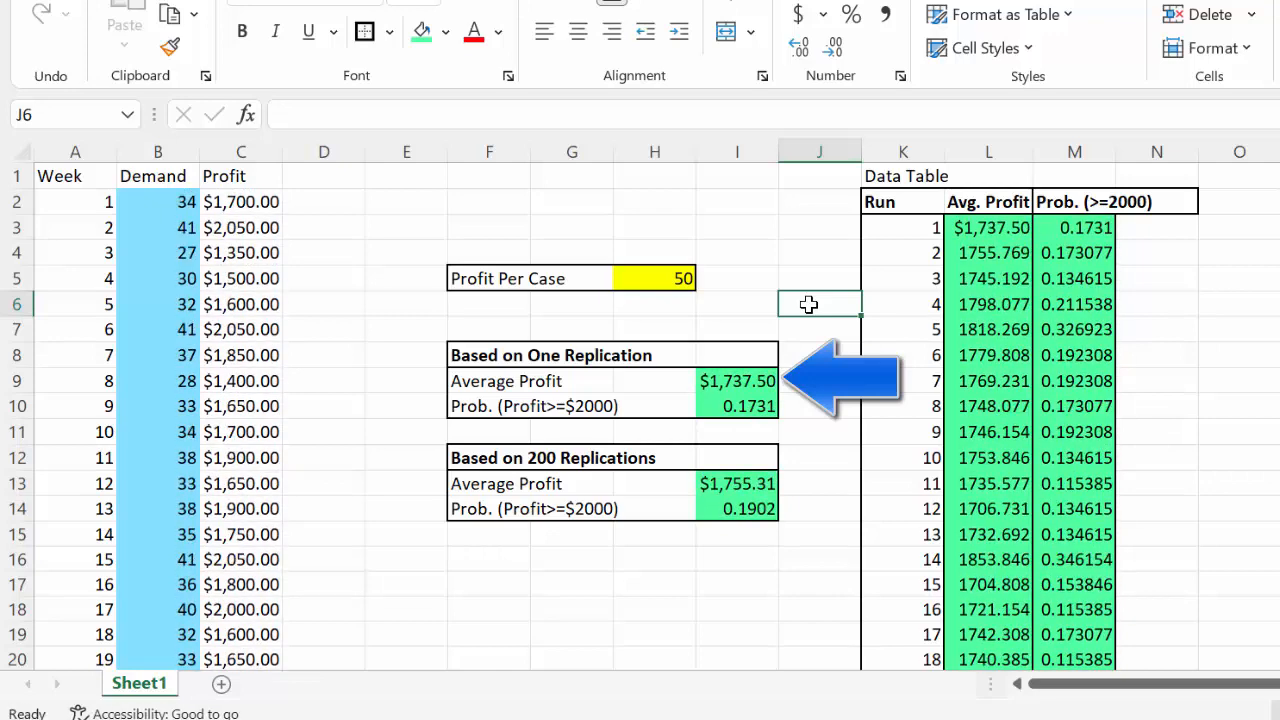
Recalculate the simulation repeatedly to examine how much the one-replication Prob. (Profit>=$2000) in I10 varies
click(745, 405)
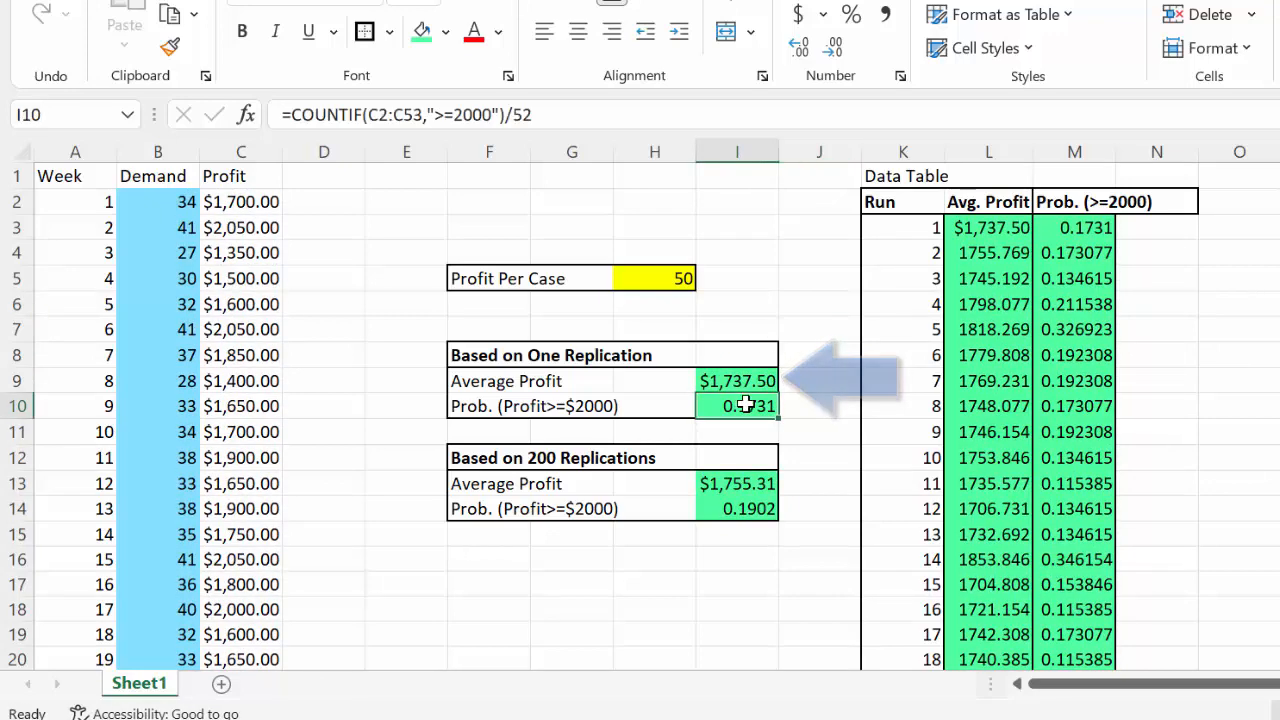
click(805, 285)
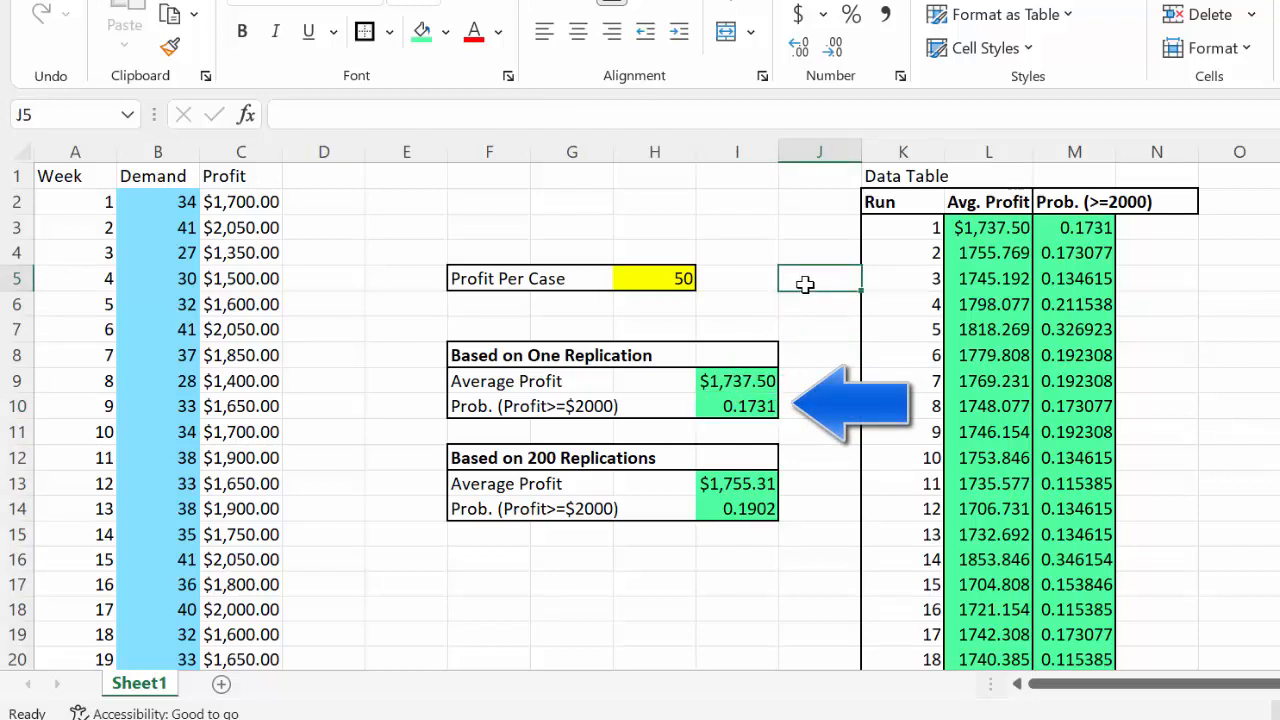
key(F9)
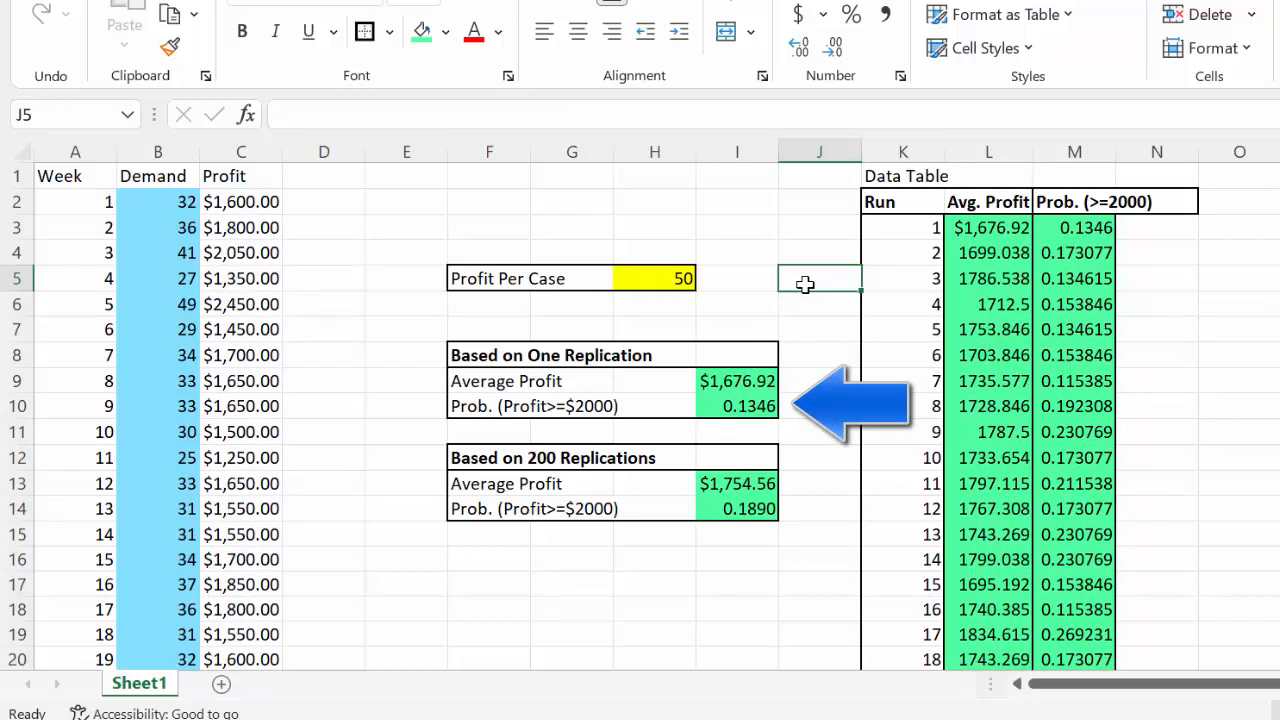
key(F9)
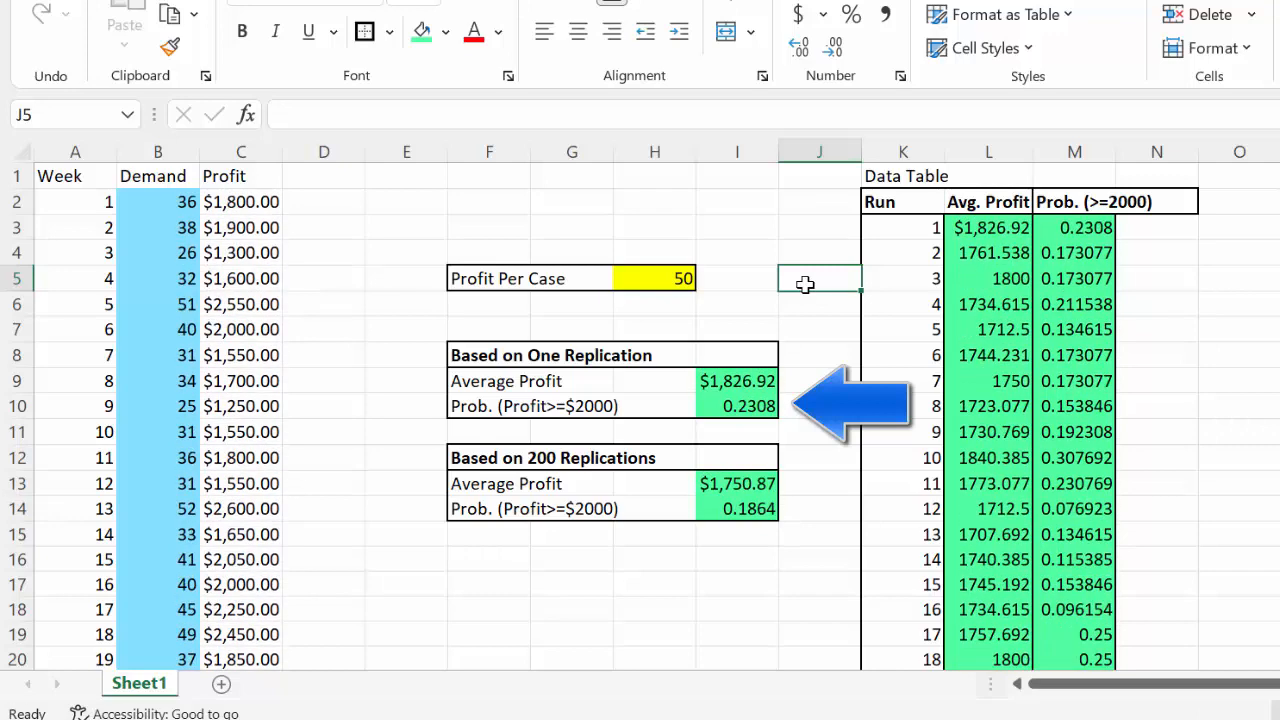
key(F9)
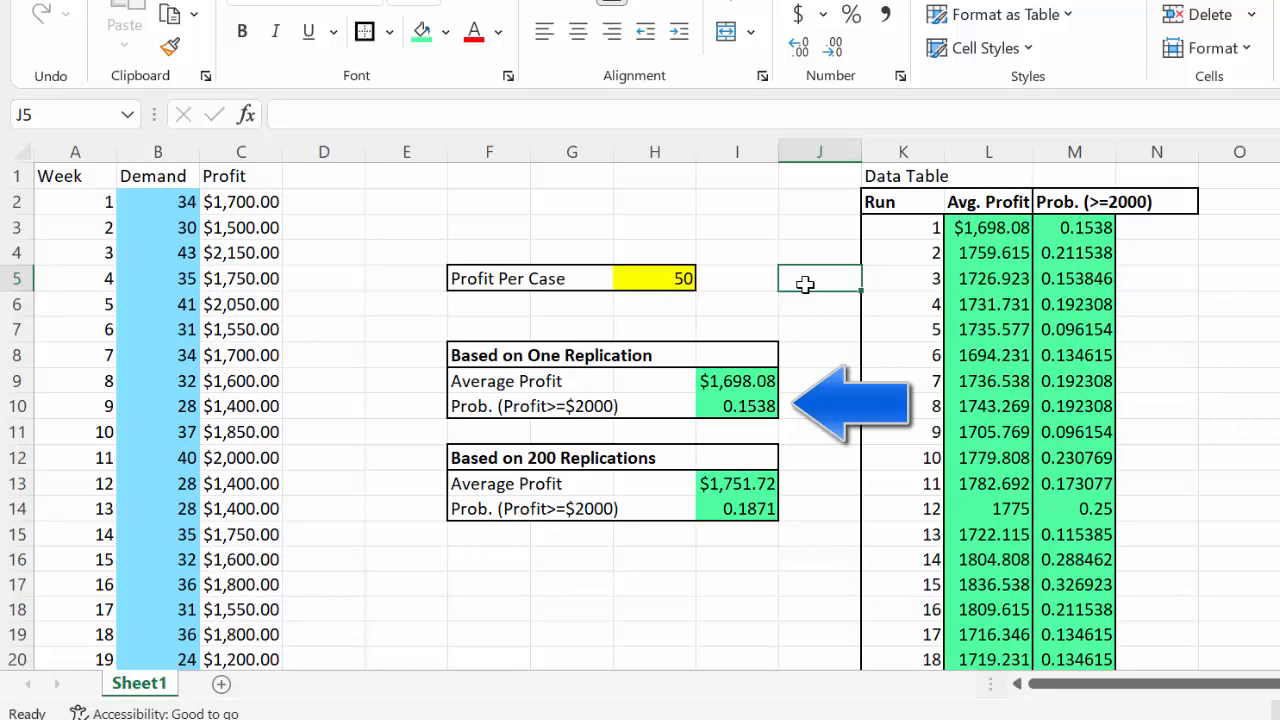
key(F9)
key(F9)
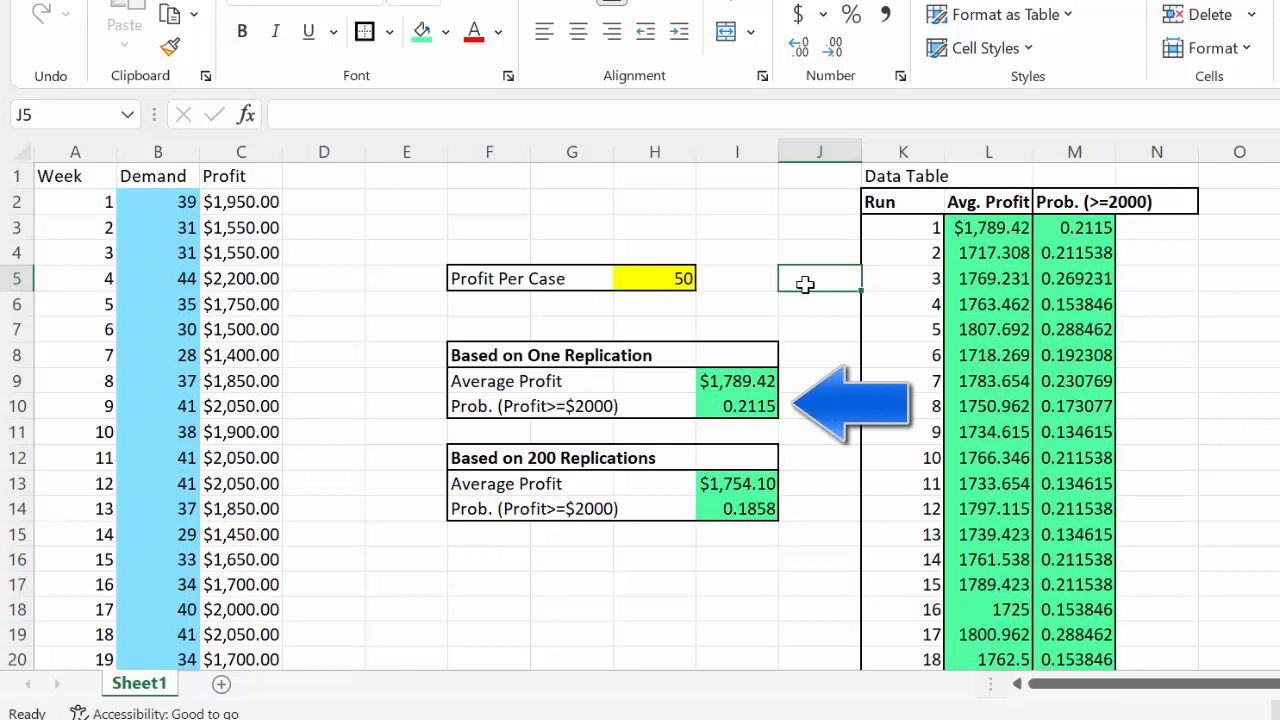
key(F9)
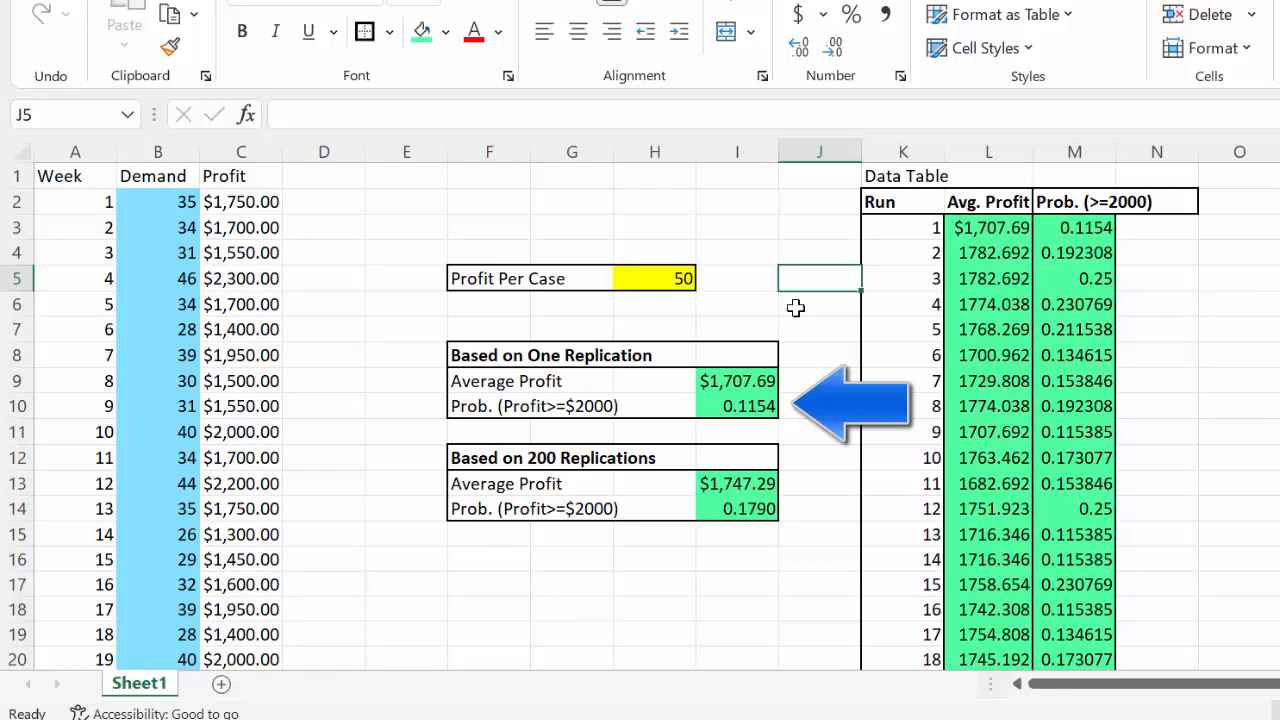
Move the text box with the tennis ball problem statement slightly down and closer to the data table, starting at about row 5 near column O
click(745, 508)
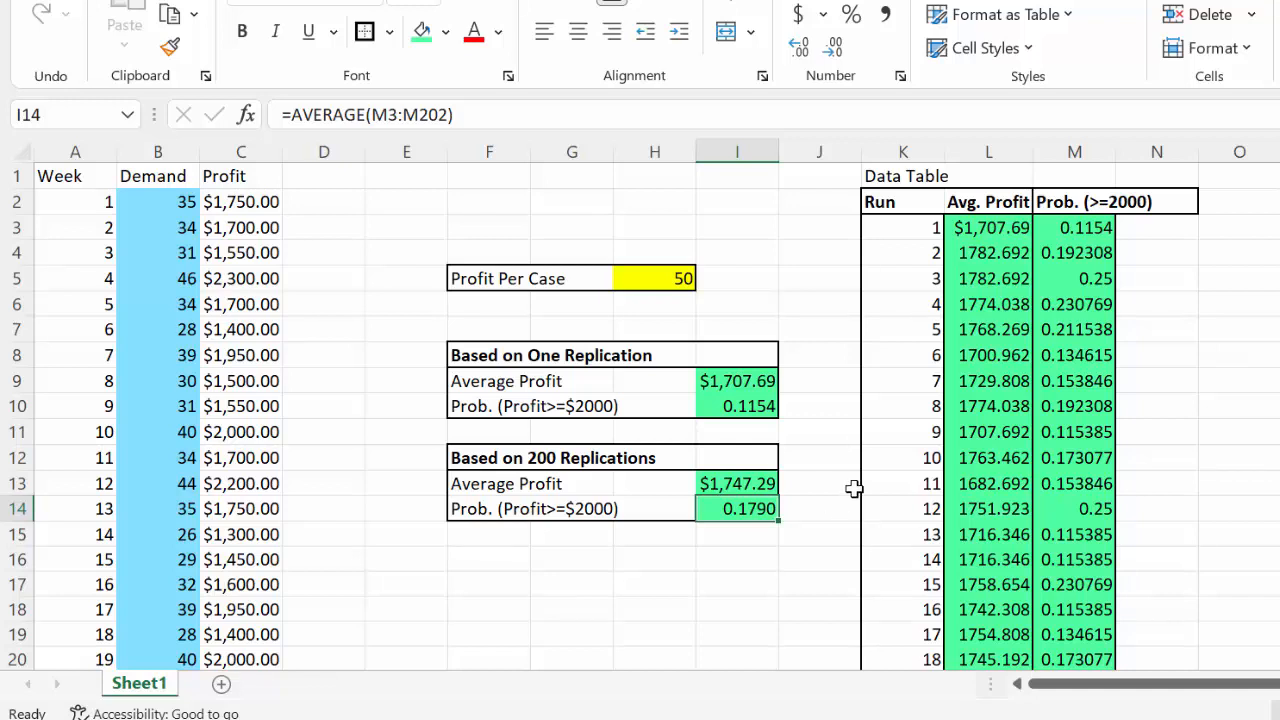
click(1276, 260)
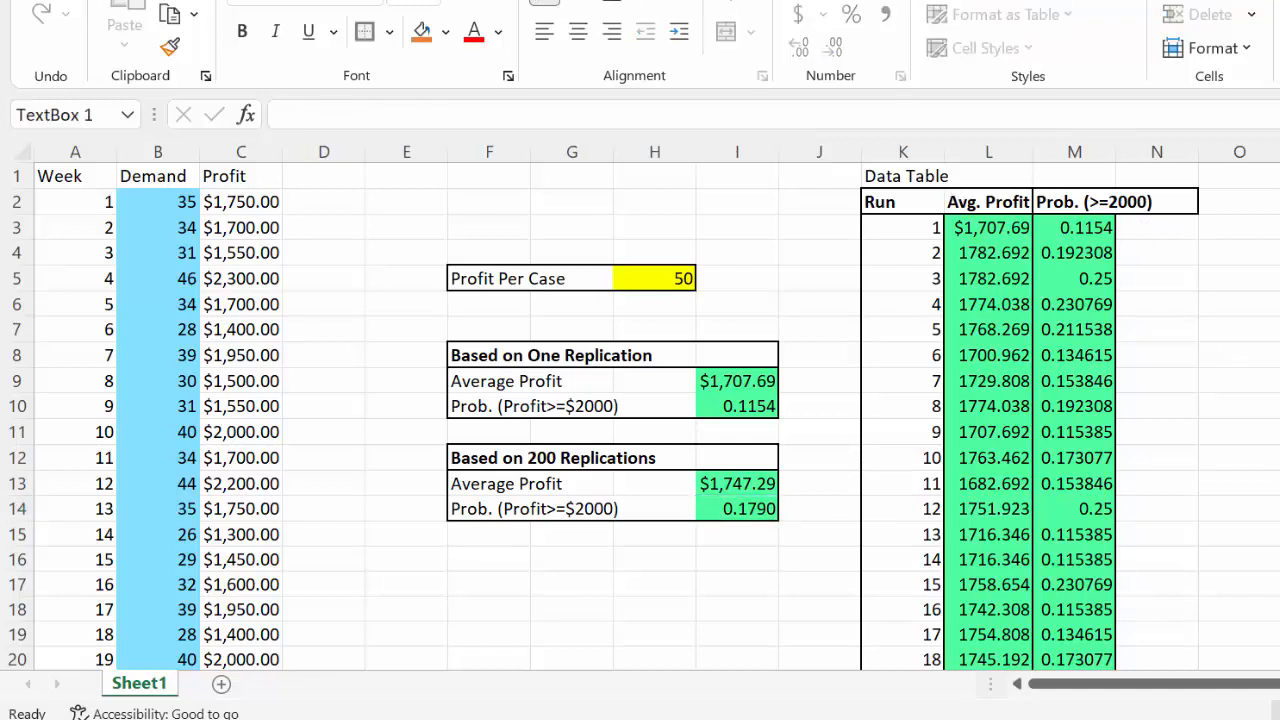
drag(1277, 258, 1224, 292)
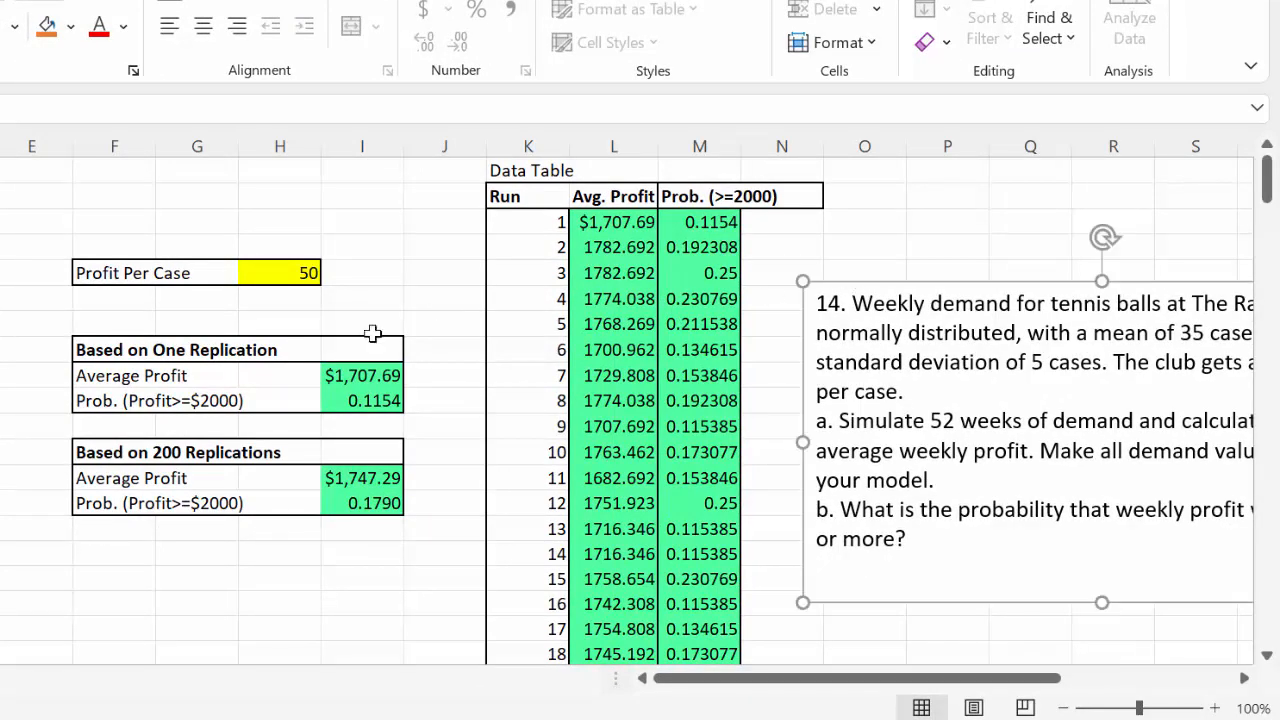
Review the Based on One Replication block in F8:I10 together with the weekly demand and profit simulation in columns A:C
drag(97, 346, 362, 408)
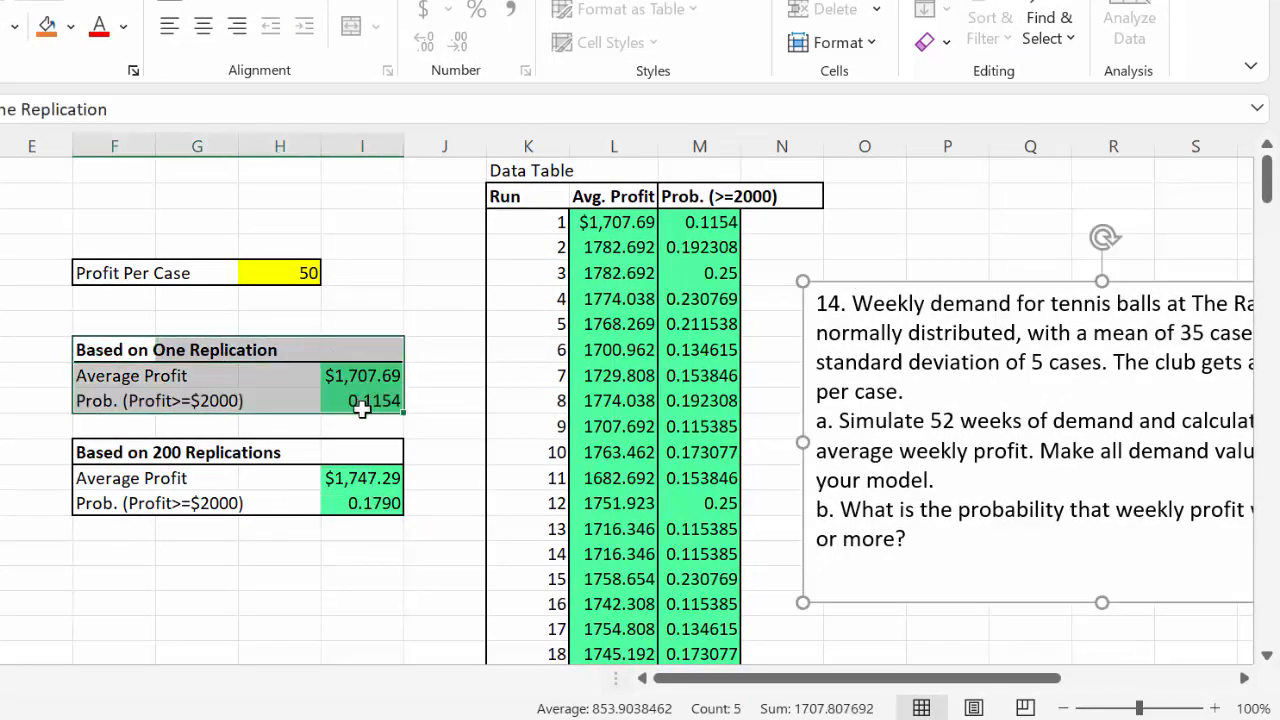
click(468, 381)
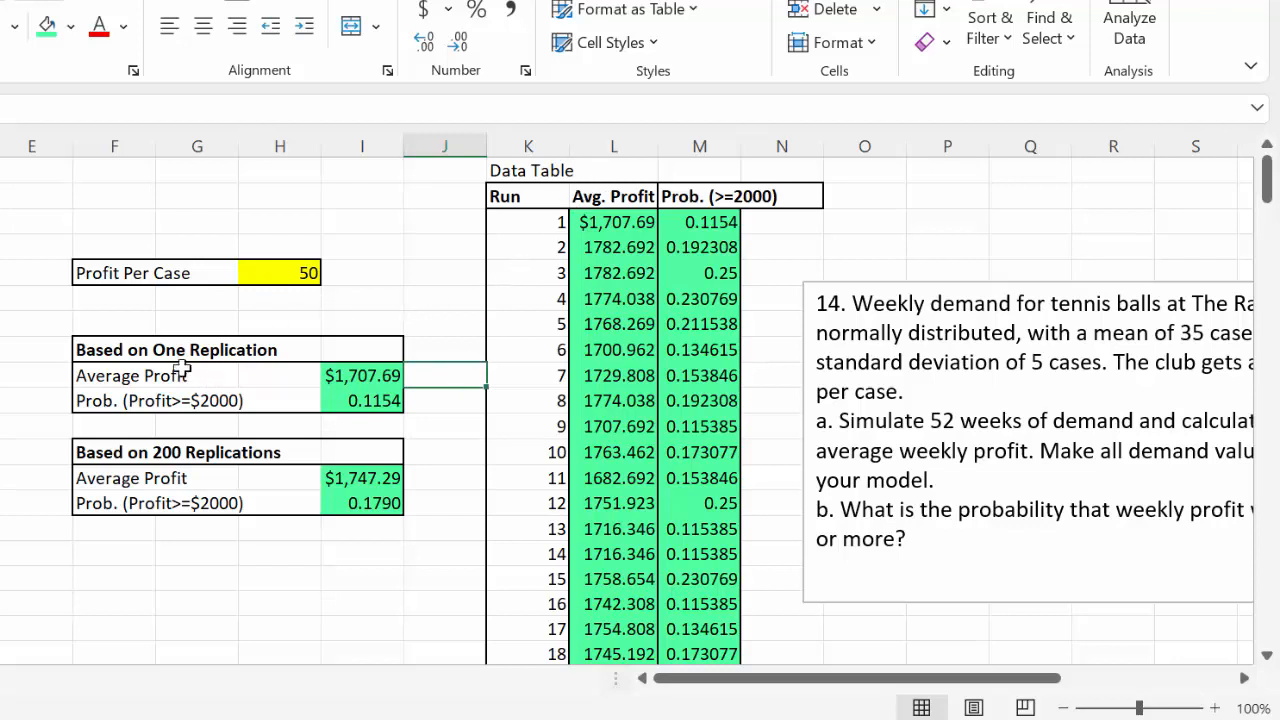
click(130, 348)
drag(222, 341, 345, 397)
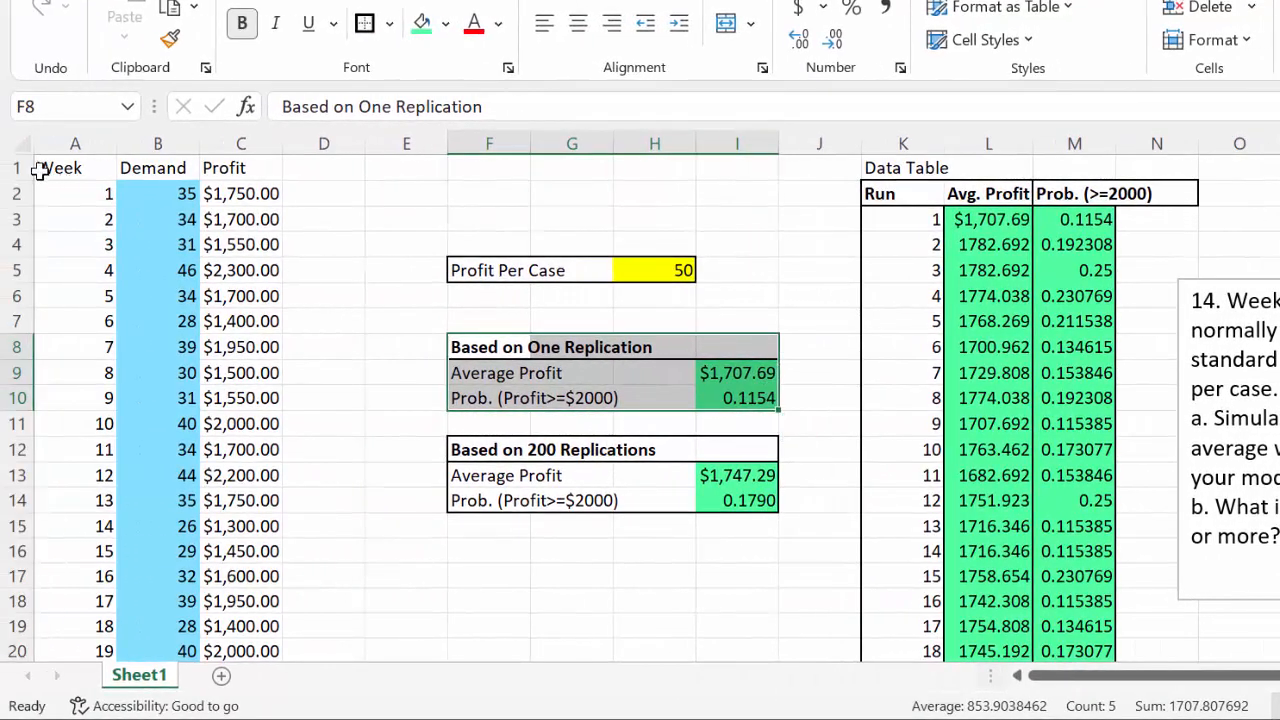
drag(38, 172, 273, 651)
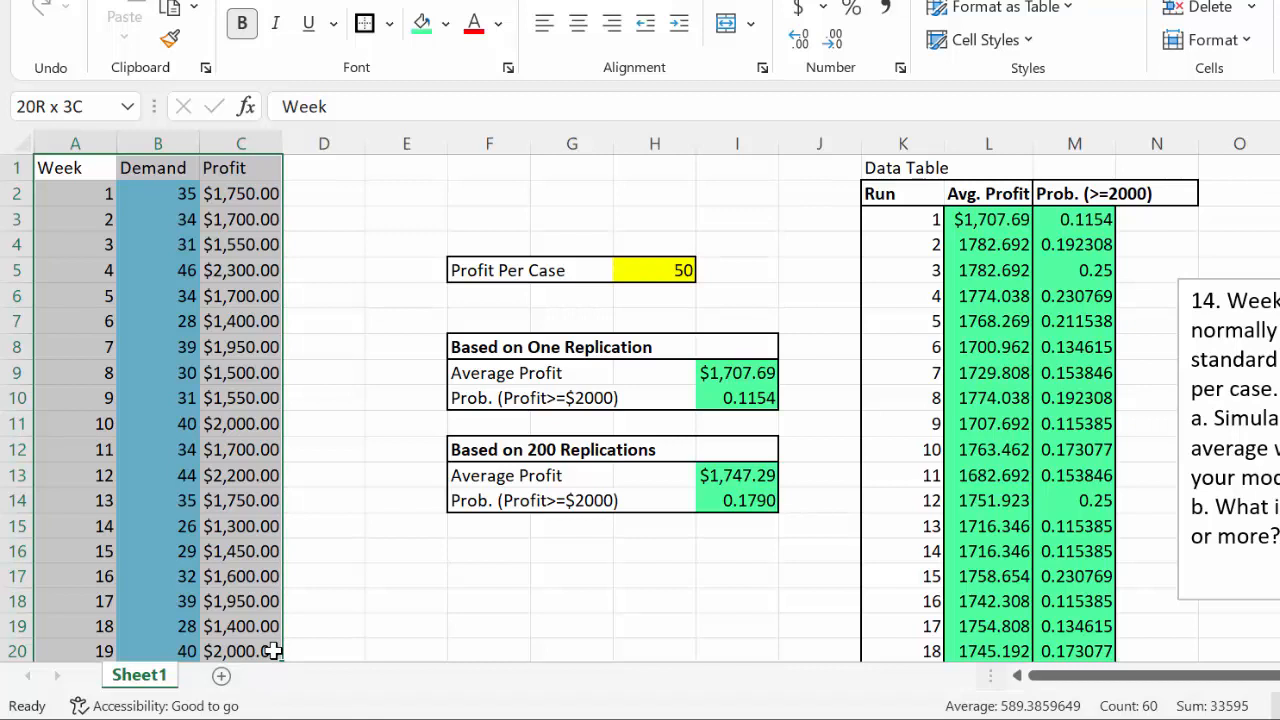
drag(273, 651, 307, 633)
click(401, 616)
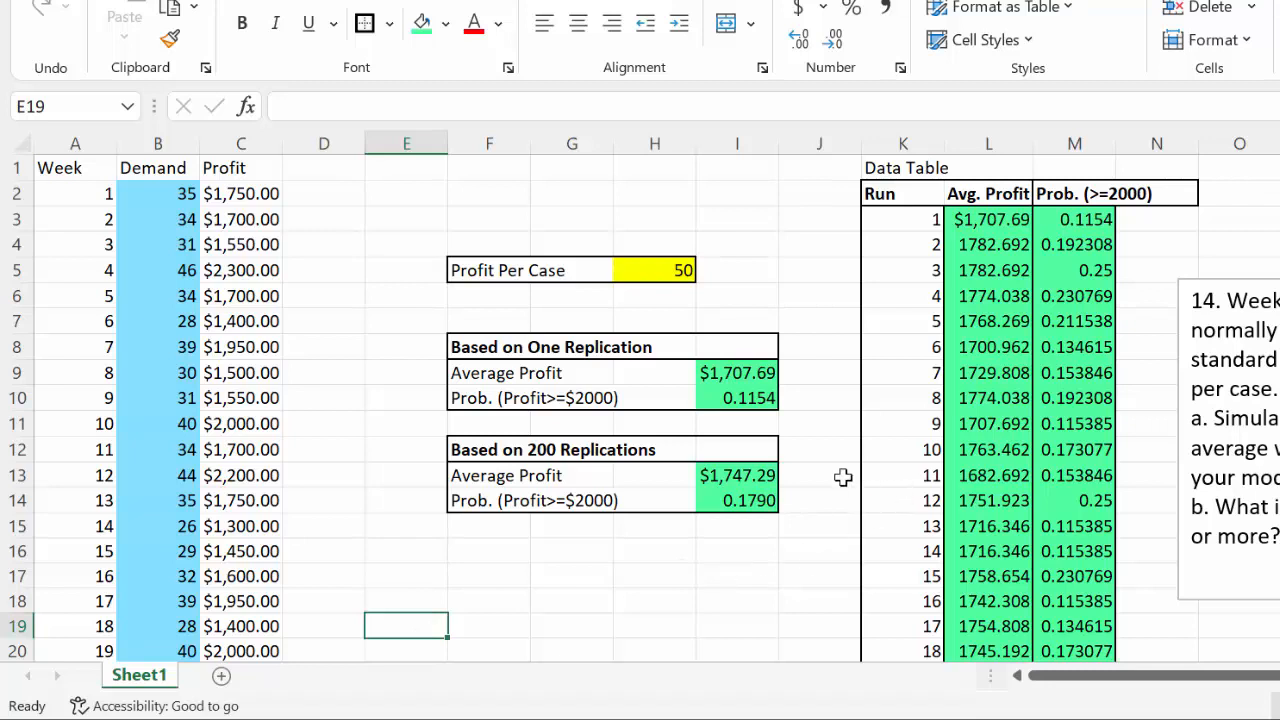
Compare the one-replication formulas in I9 and I10 with the corresponding run 1 cells L3 and M3 of the data table
click(757, 373)
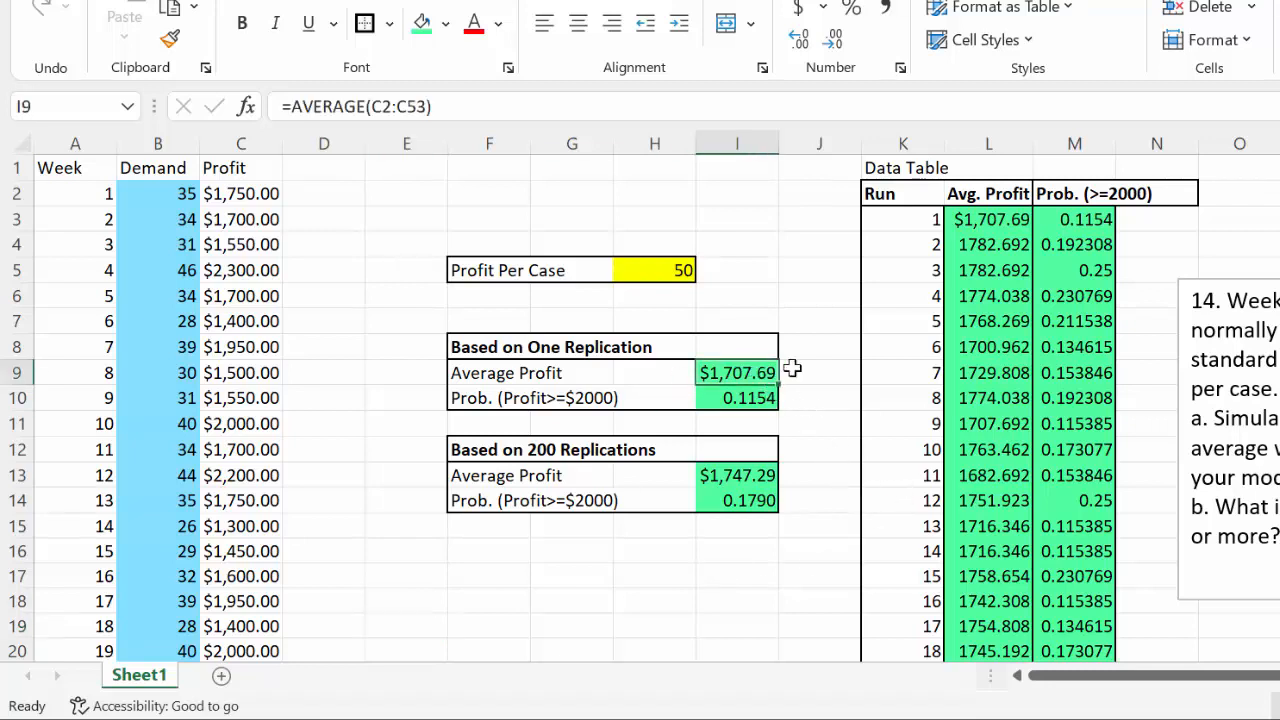
click(1017, 218)
click(719, 400)
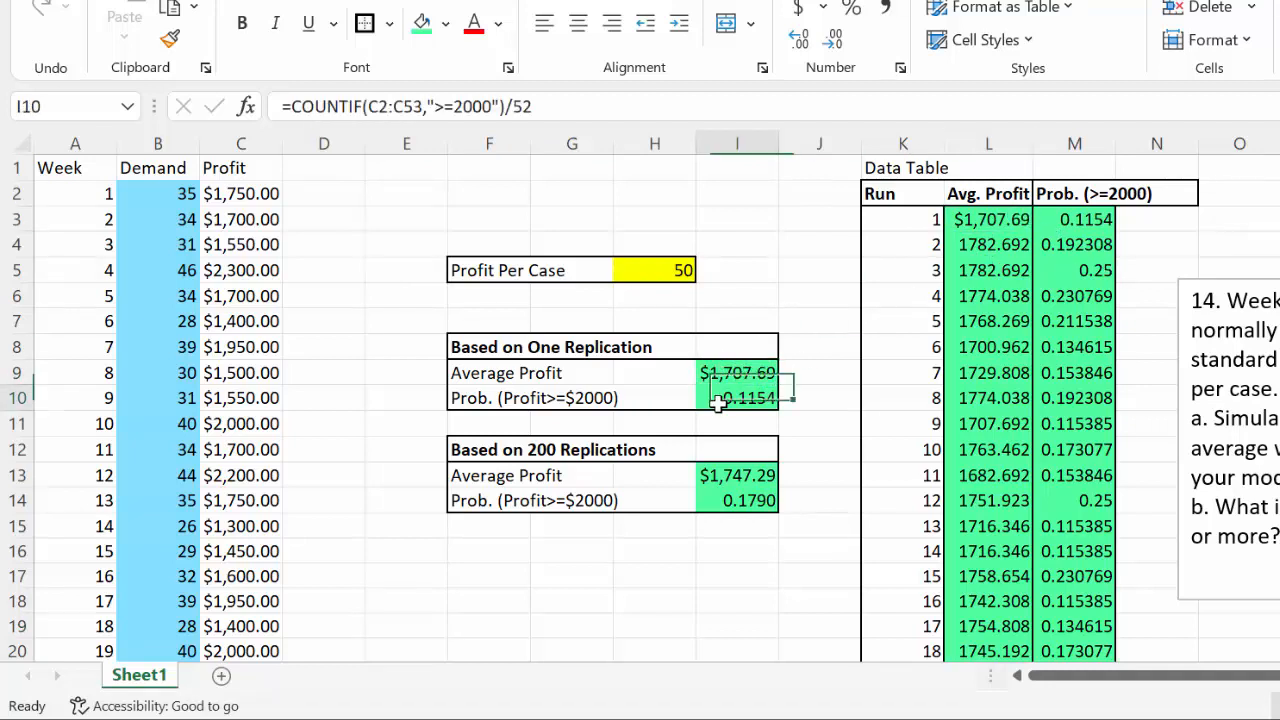
click(1075, 224)
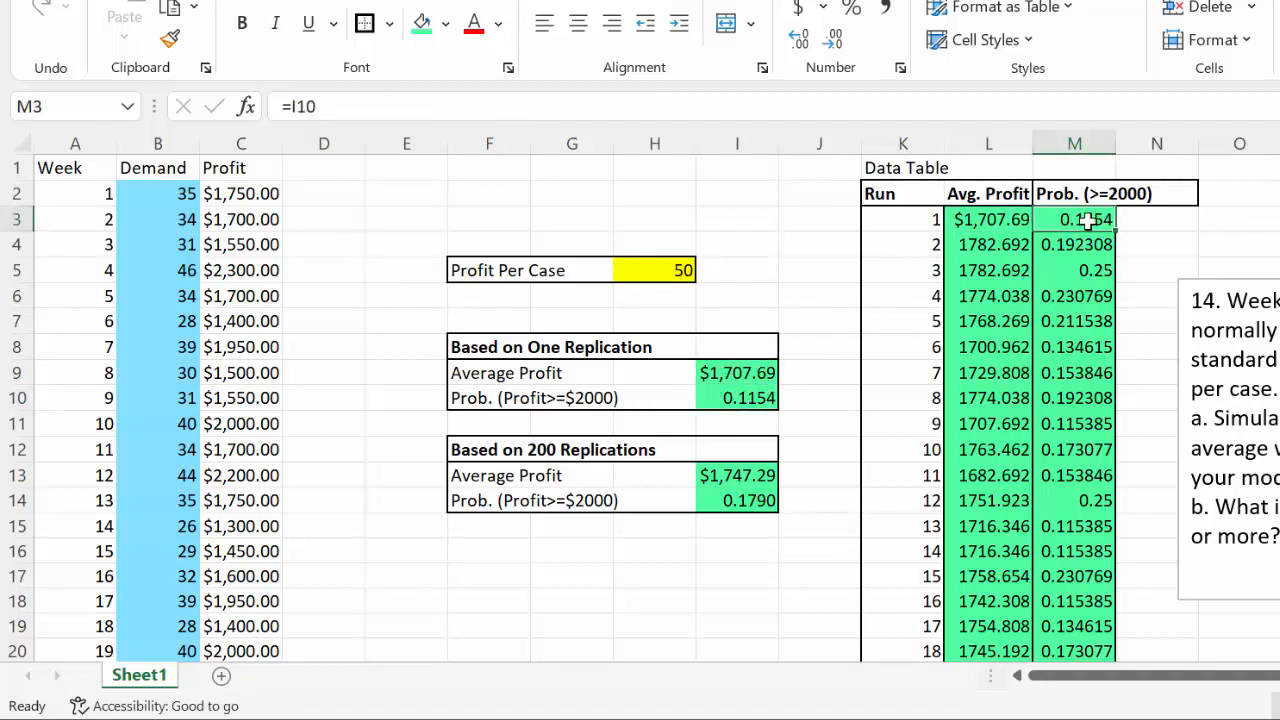
Review the data table's layout: the run 1 row K3:M3, the replication rows below it, and the header row starting at K2
click(900, 222)
drag(955, 222, 1080, 222)
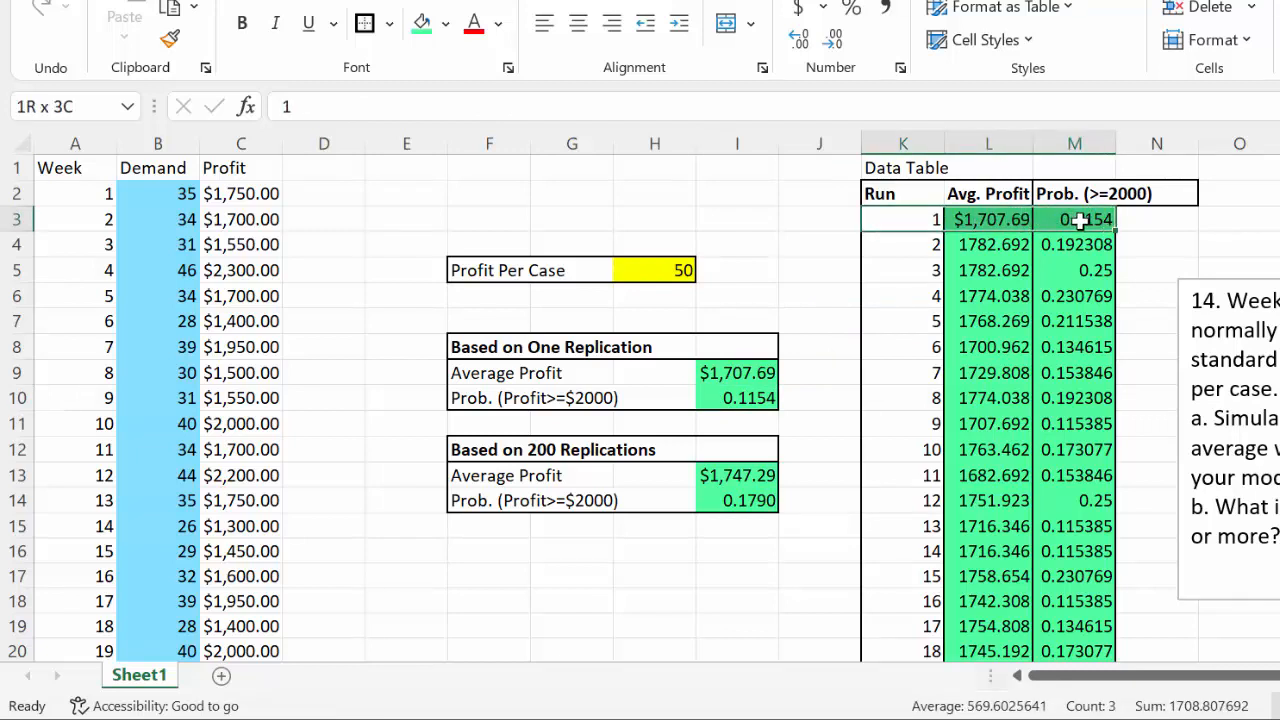
drag(1080, 222, 898, 230)
click(898, 228)
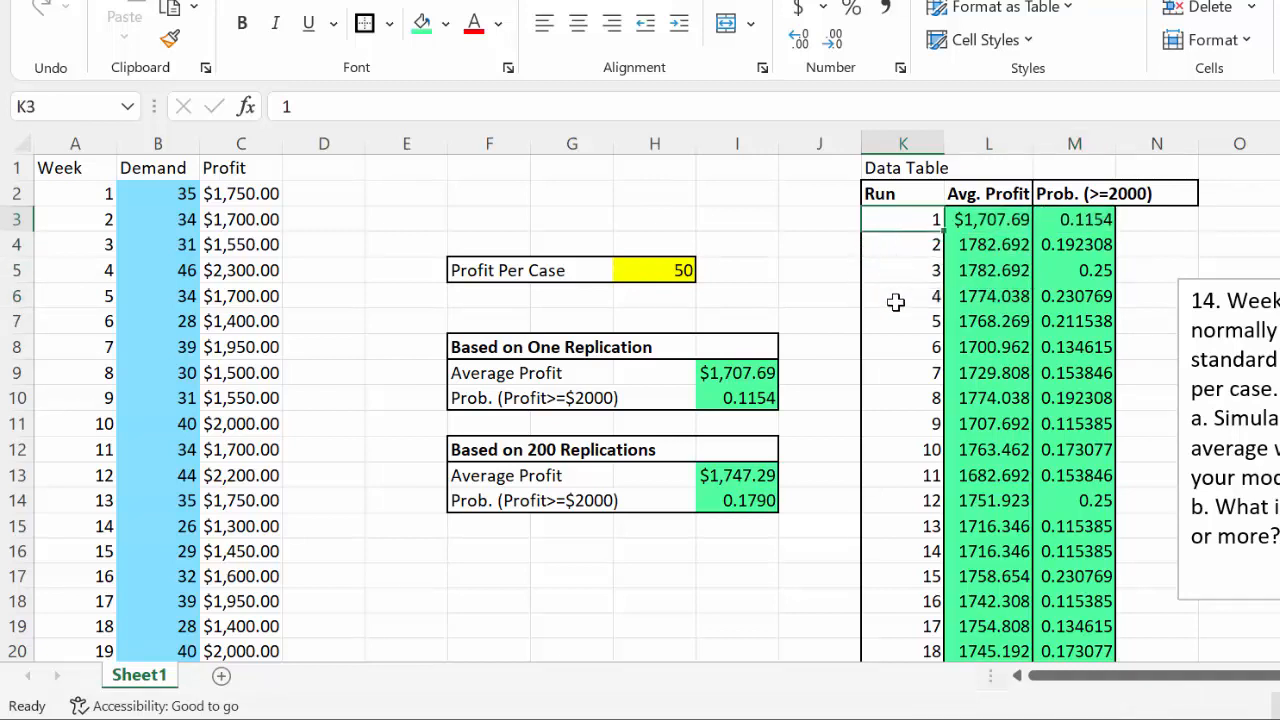
drag(920, 217, 1084, 481)
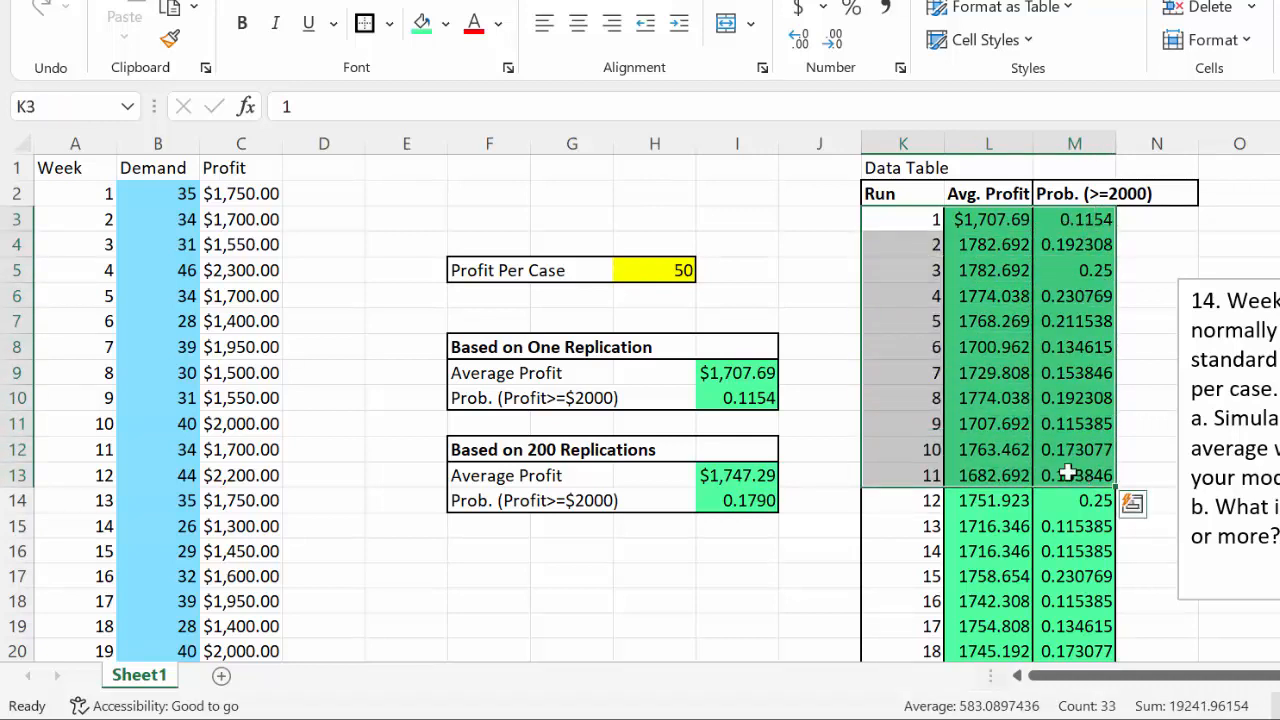
click(870, 192)
drag(961, 194, 1120, 198)
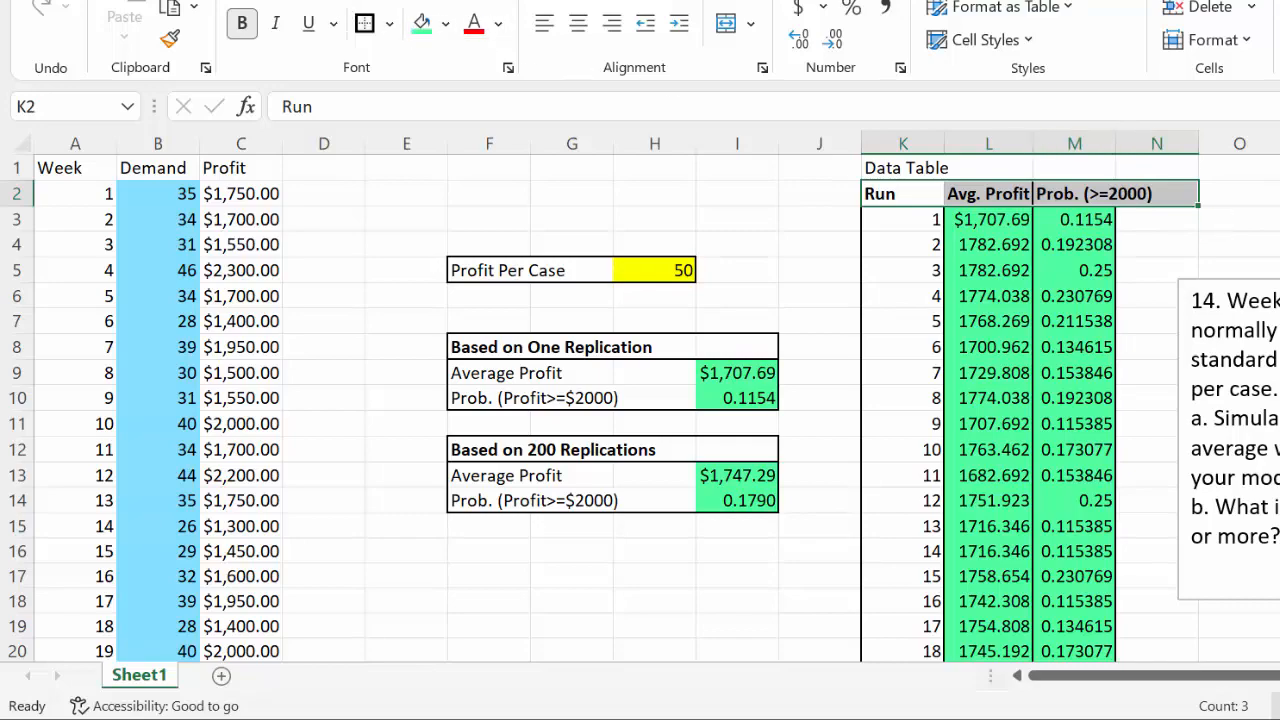
Open the What-If Analysis Data Table dialog to examine its row and column input cell settings, and dismiss it without applying anything
click(446, 3)
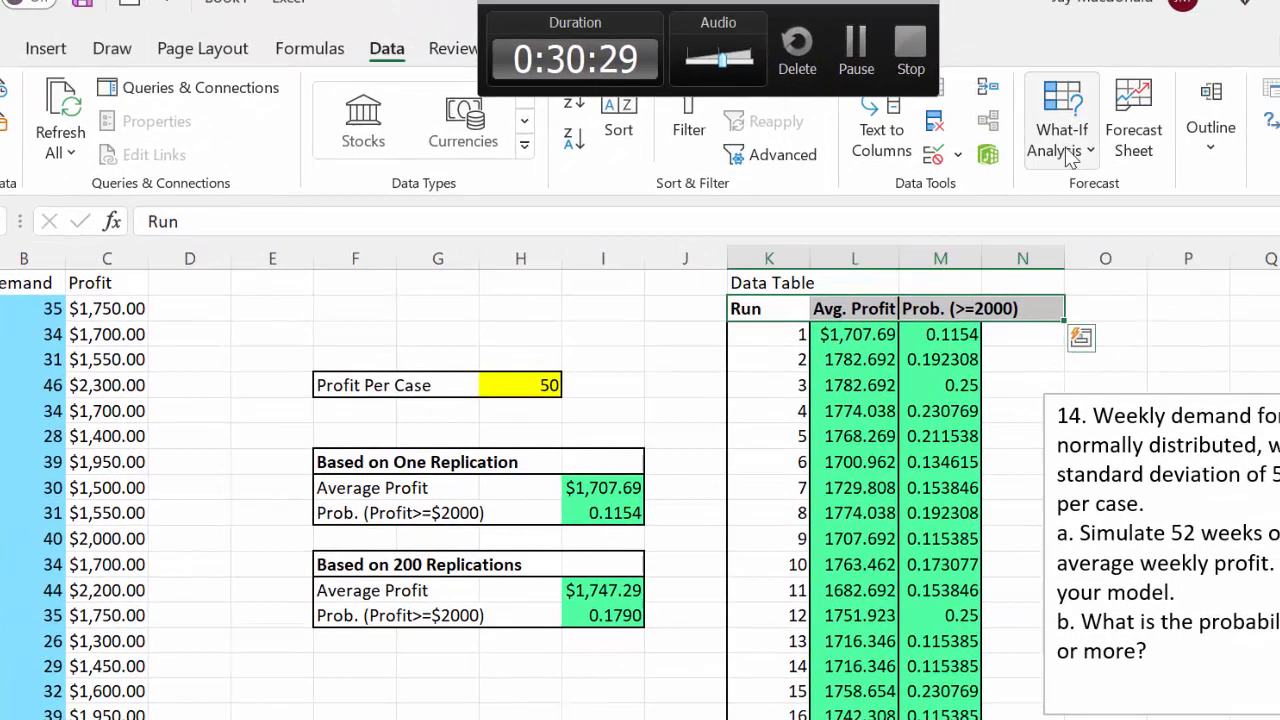
click(1068, 150)
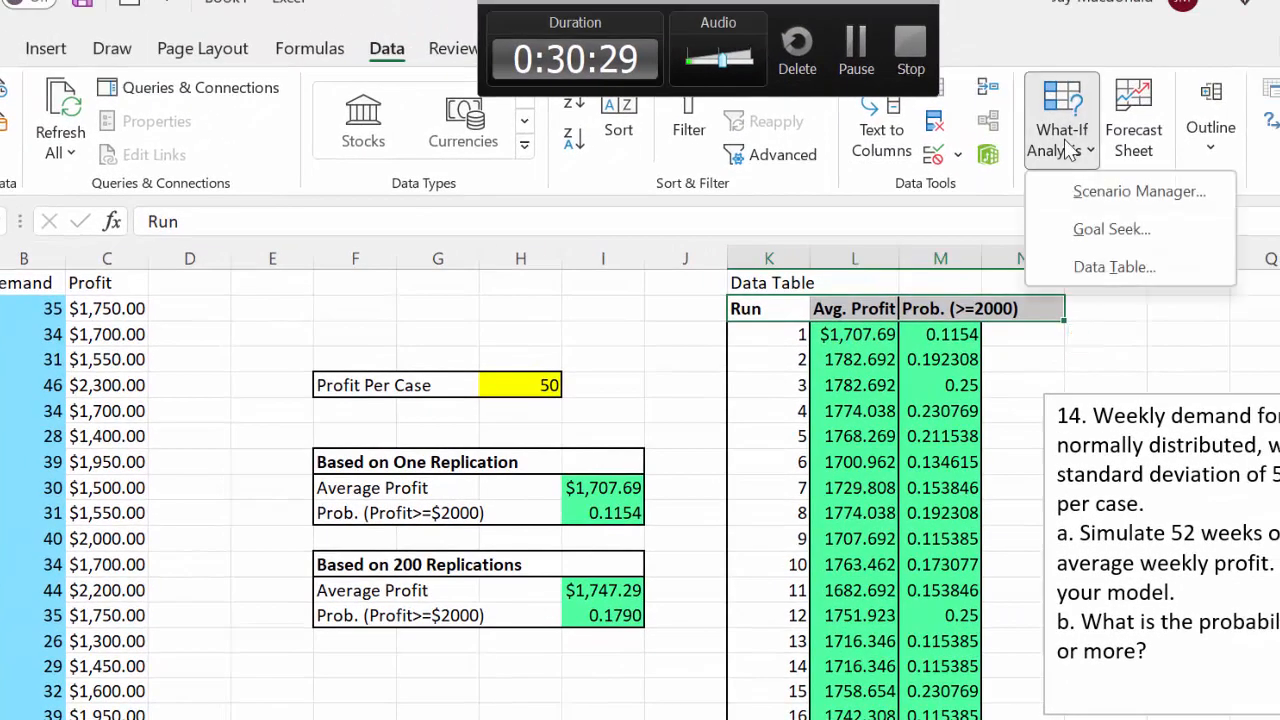
click(1082, 267)
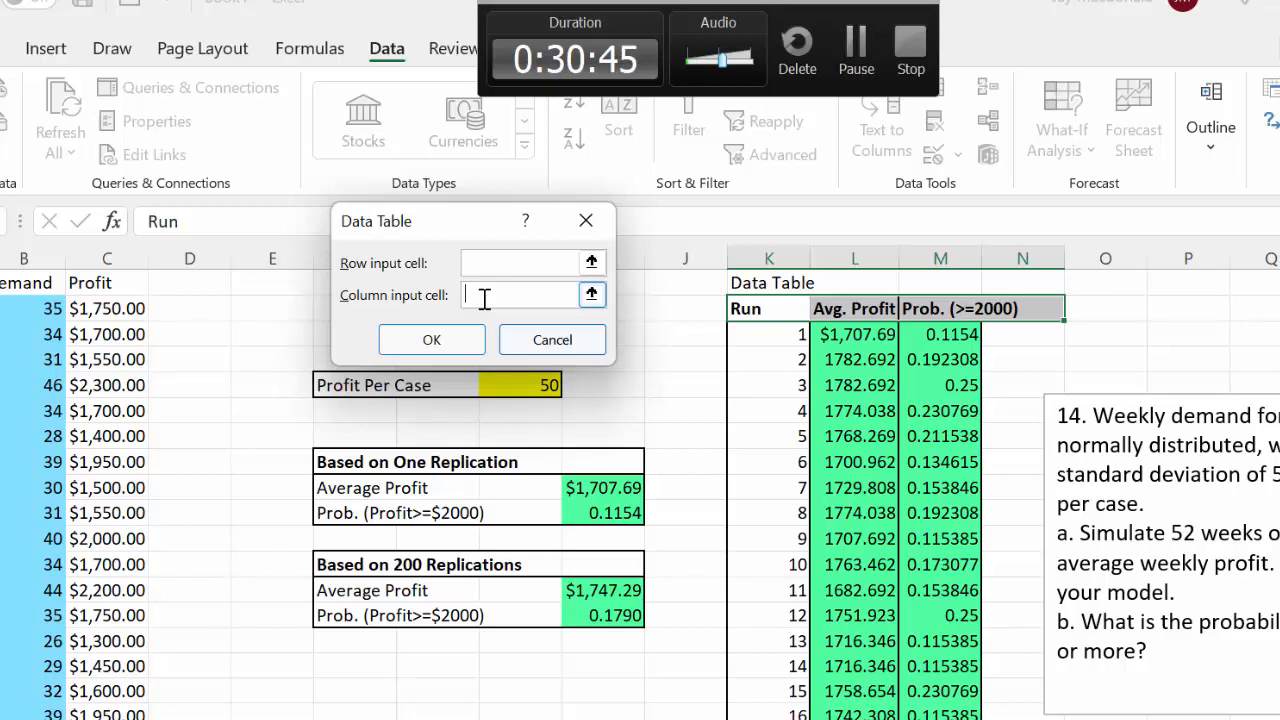
click(586, 220)
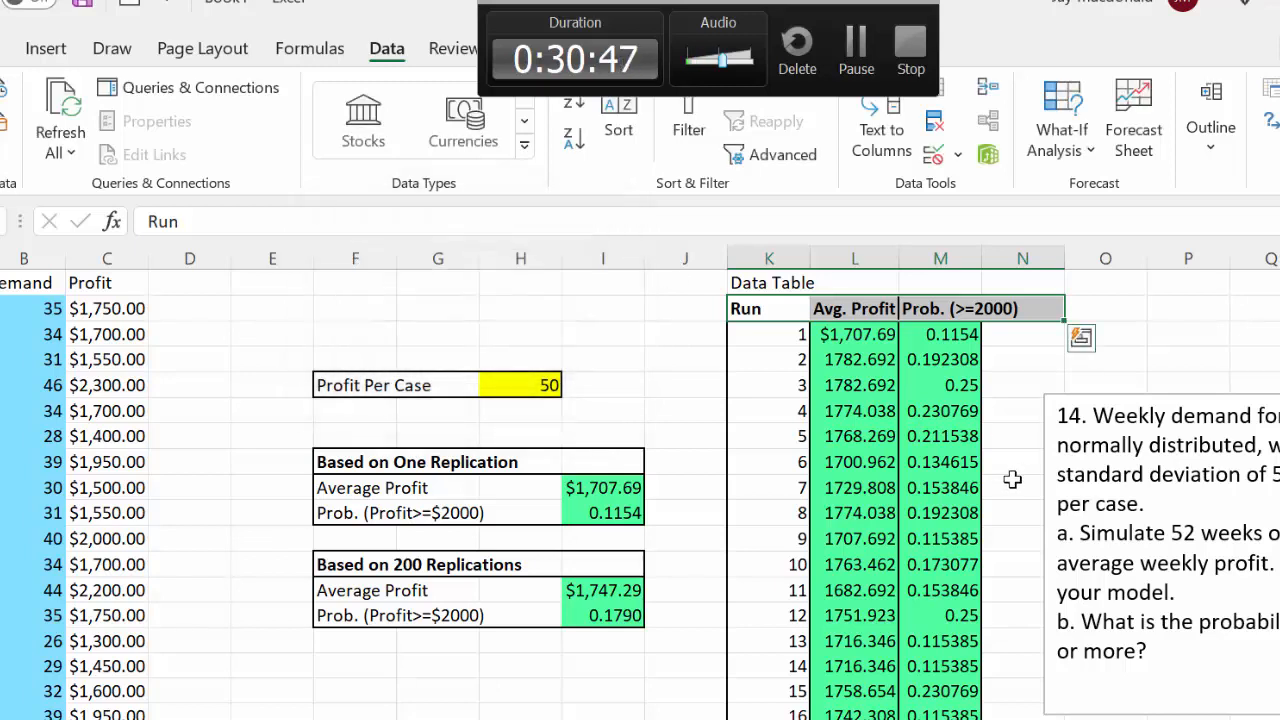
Inspect the TABLE array formula behind the replicated results, highlighting its full text for run 10 in the Avg. Profit column
click(846, 510)
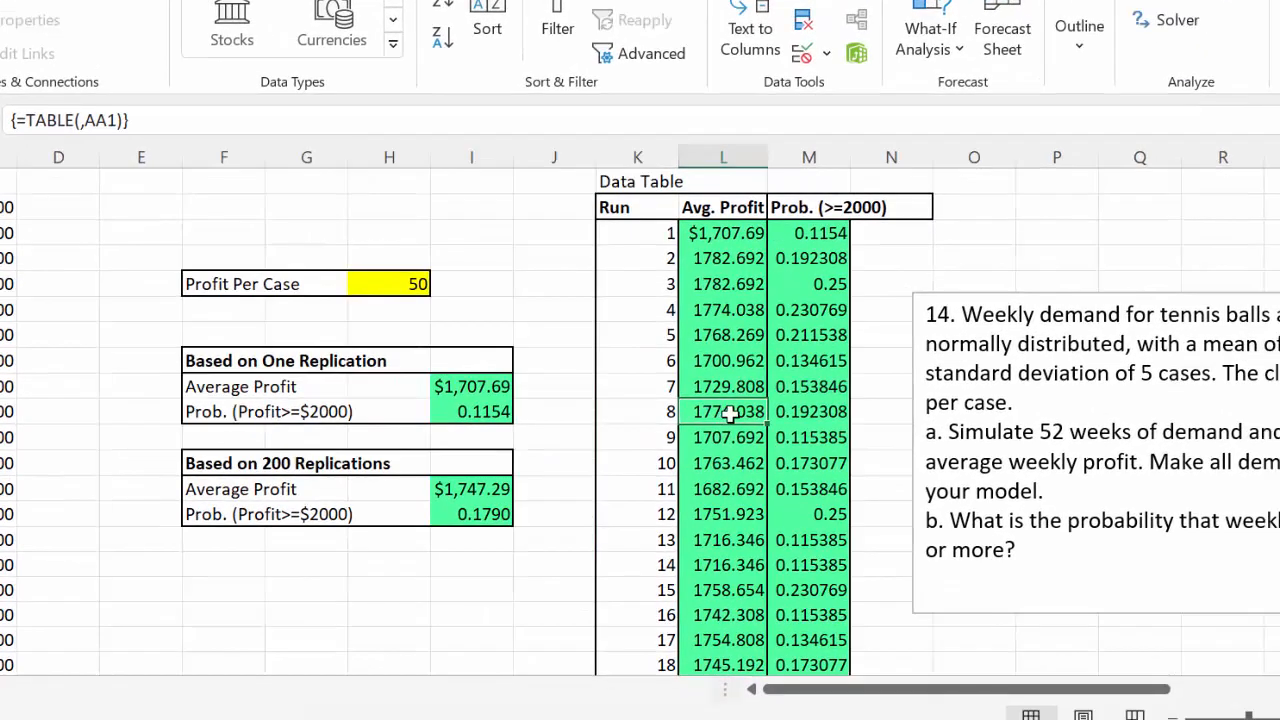
click(843, 413)
click(737, 455)
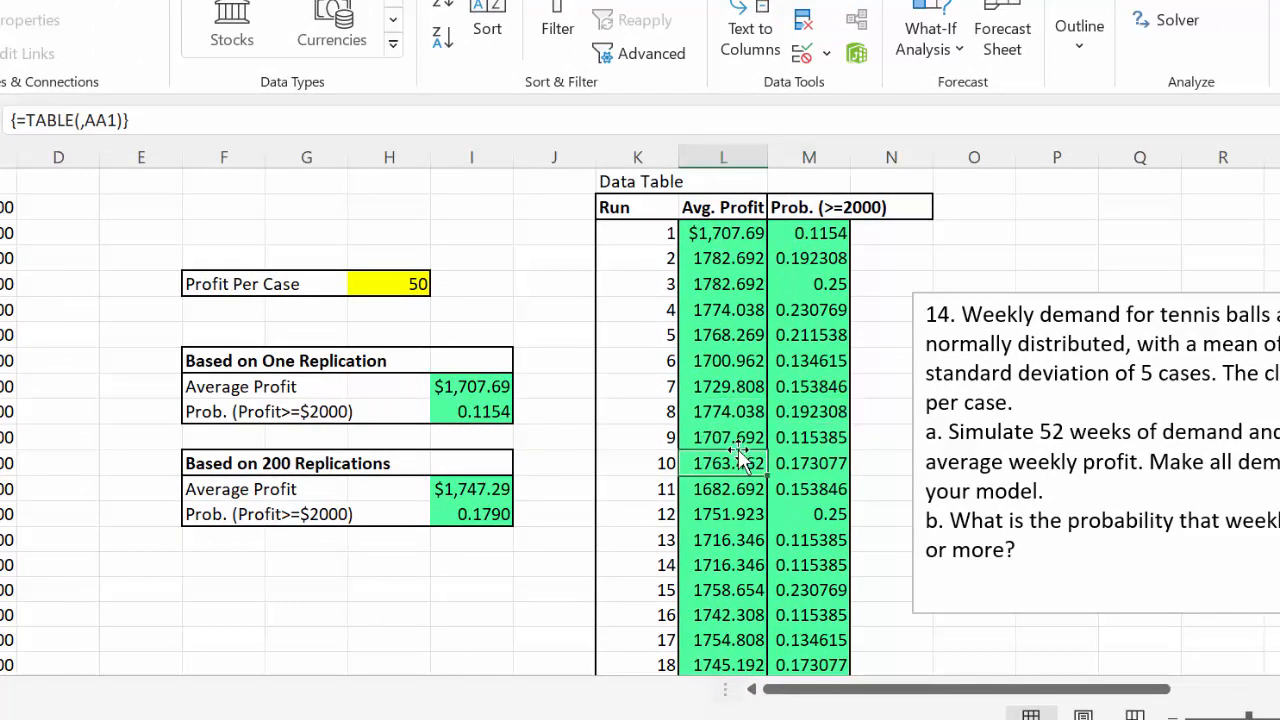
drag(124, 120, 20, 121)
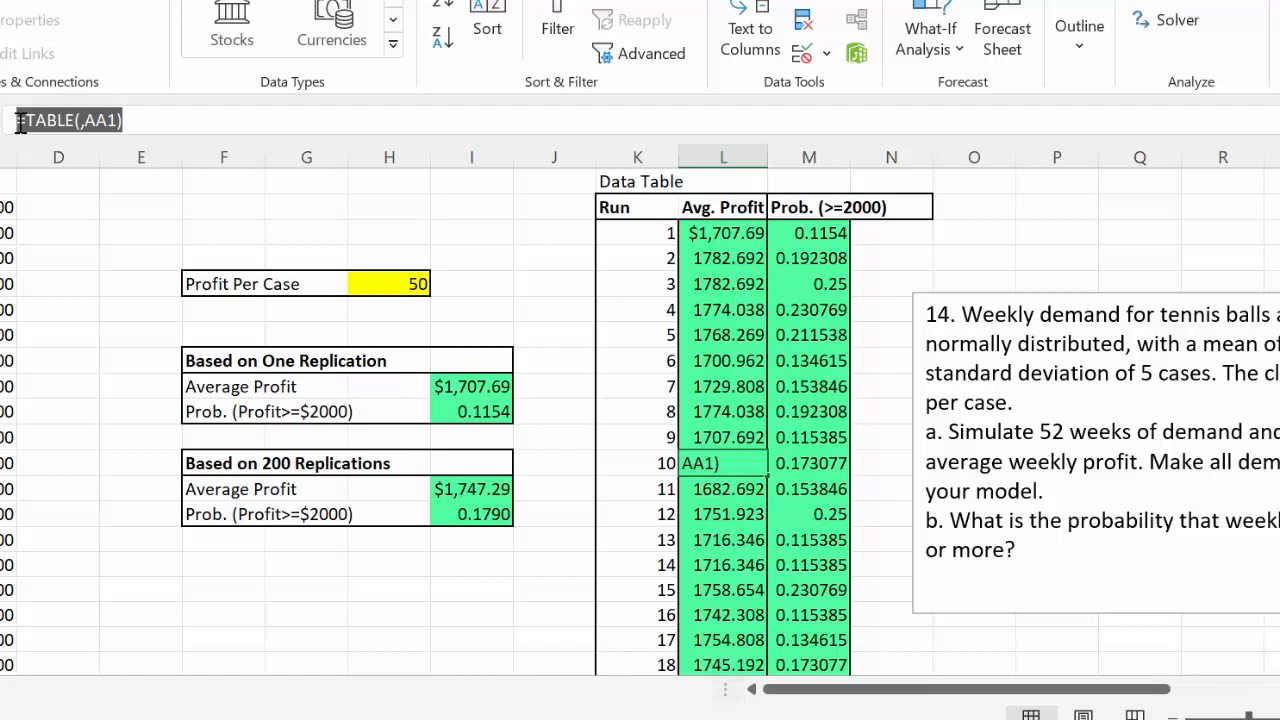